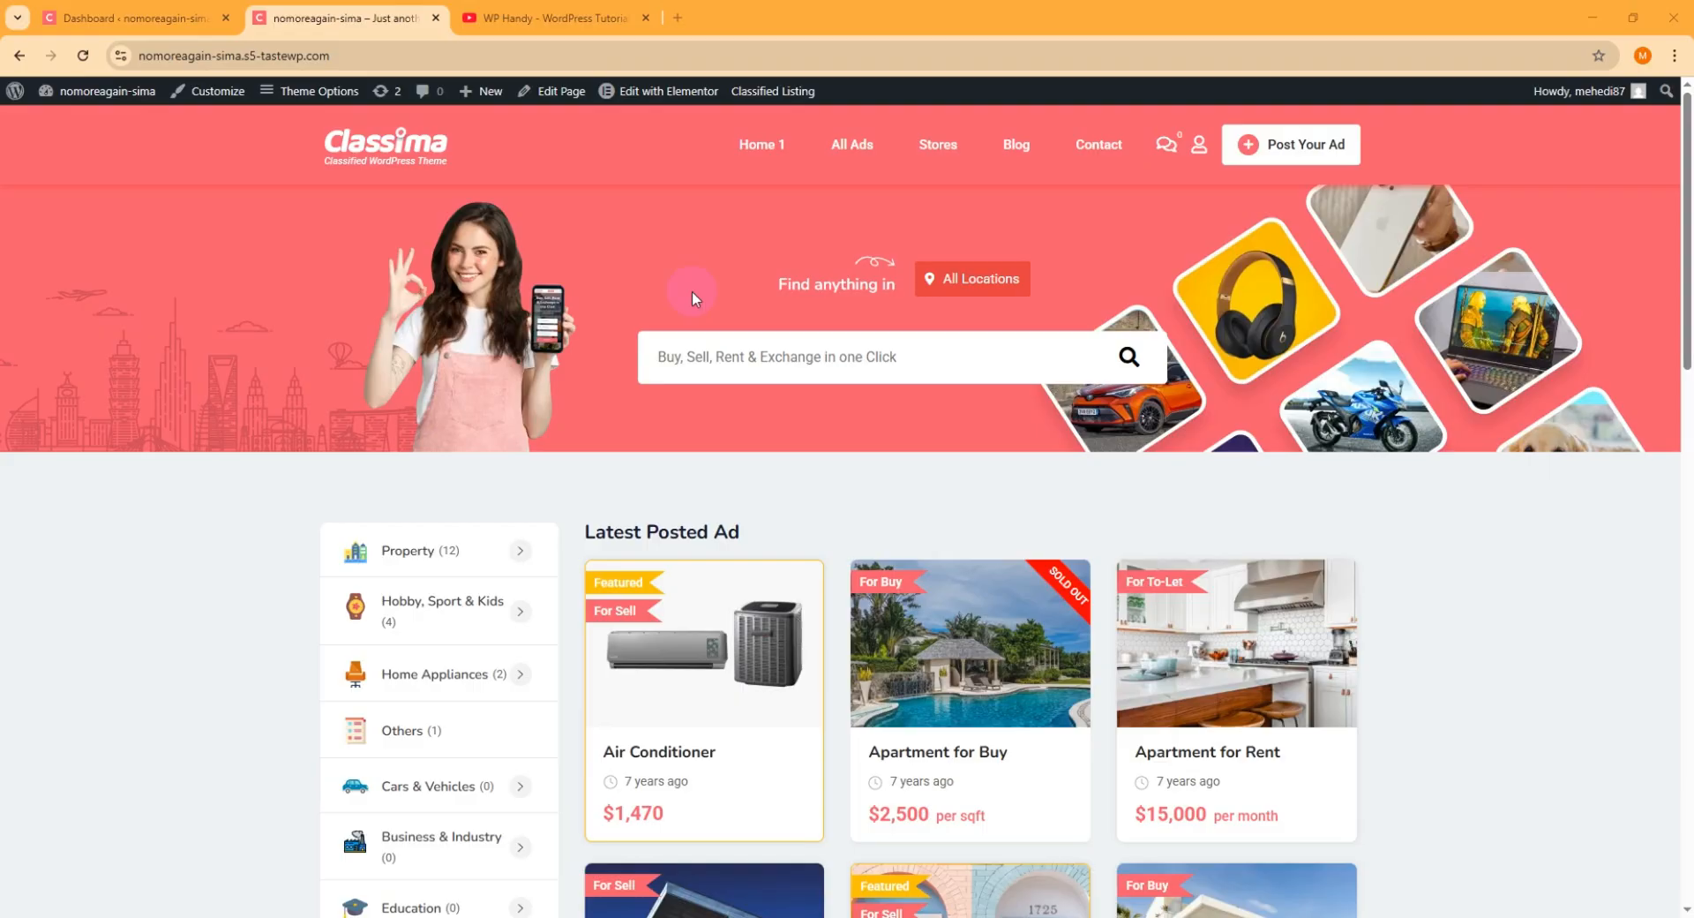
Close the YouTube tab and switch to the WordPress dashboard.
key(ctrl+Tab)
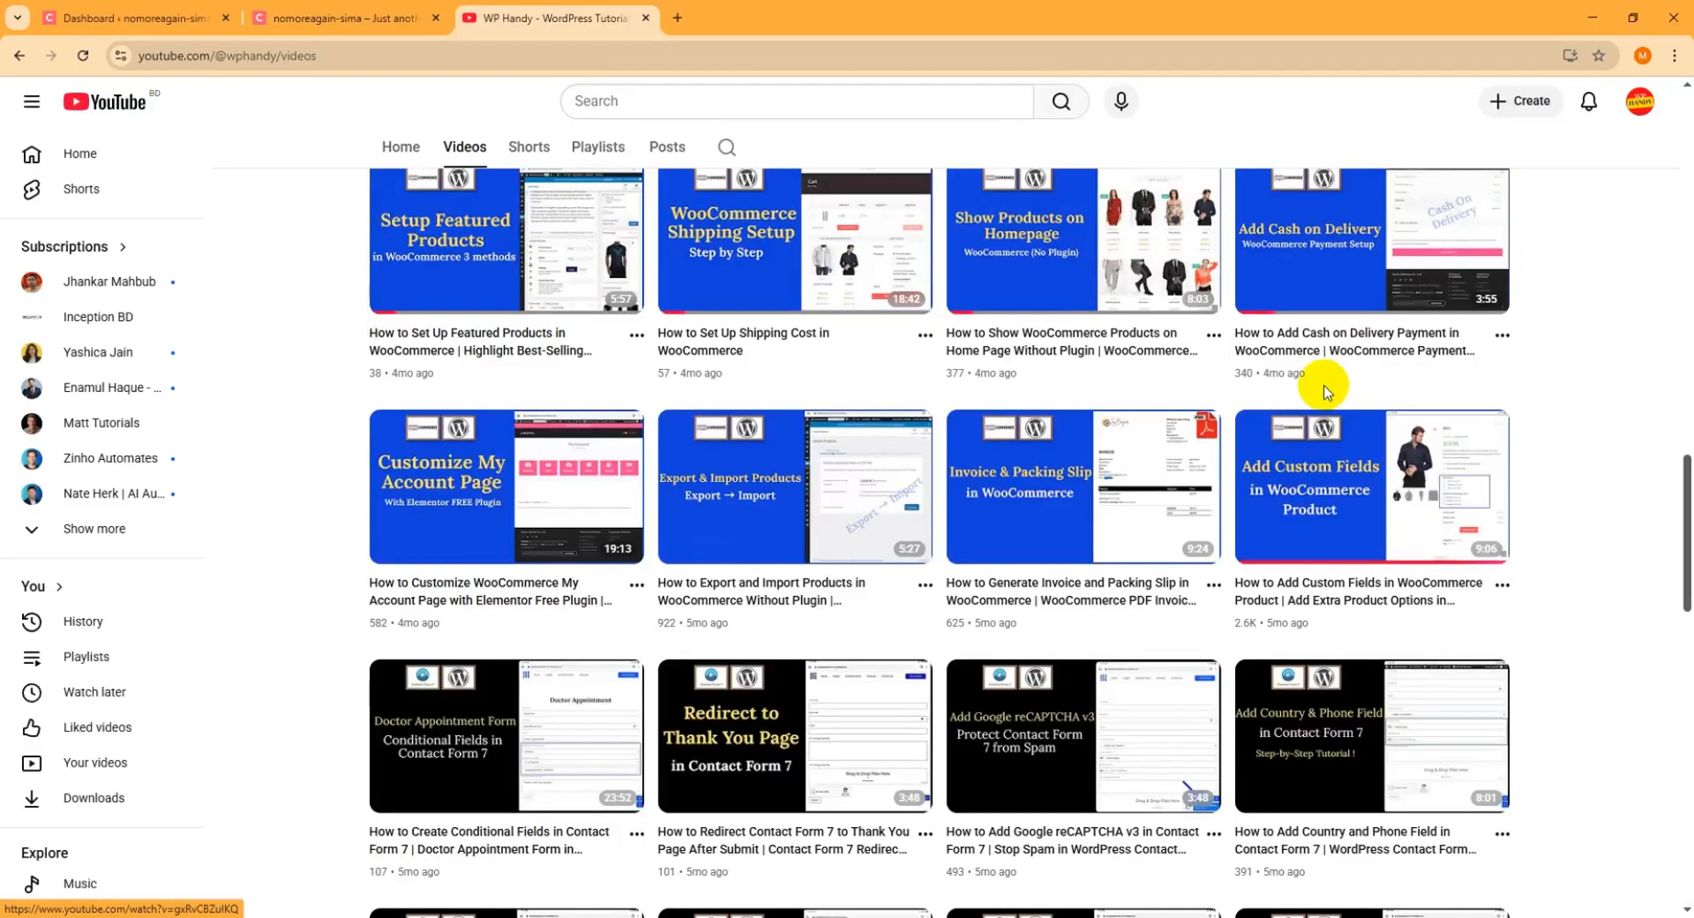
click(646, 18)
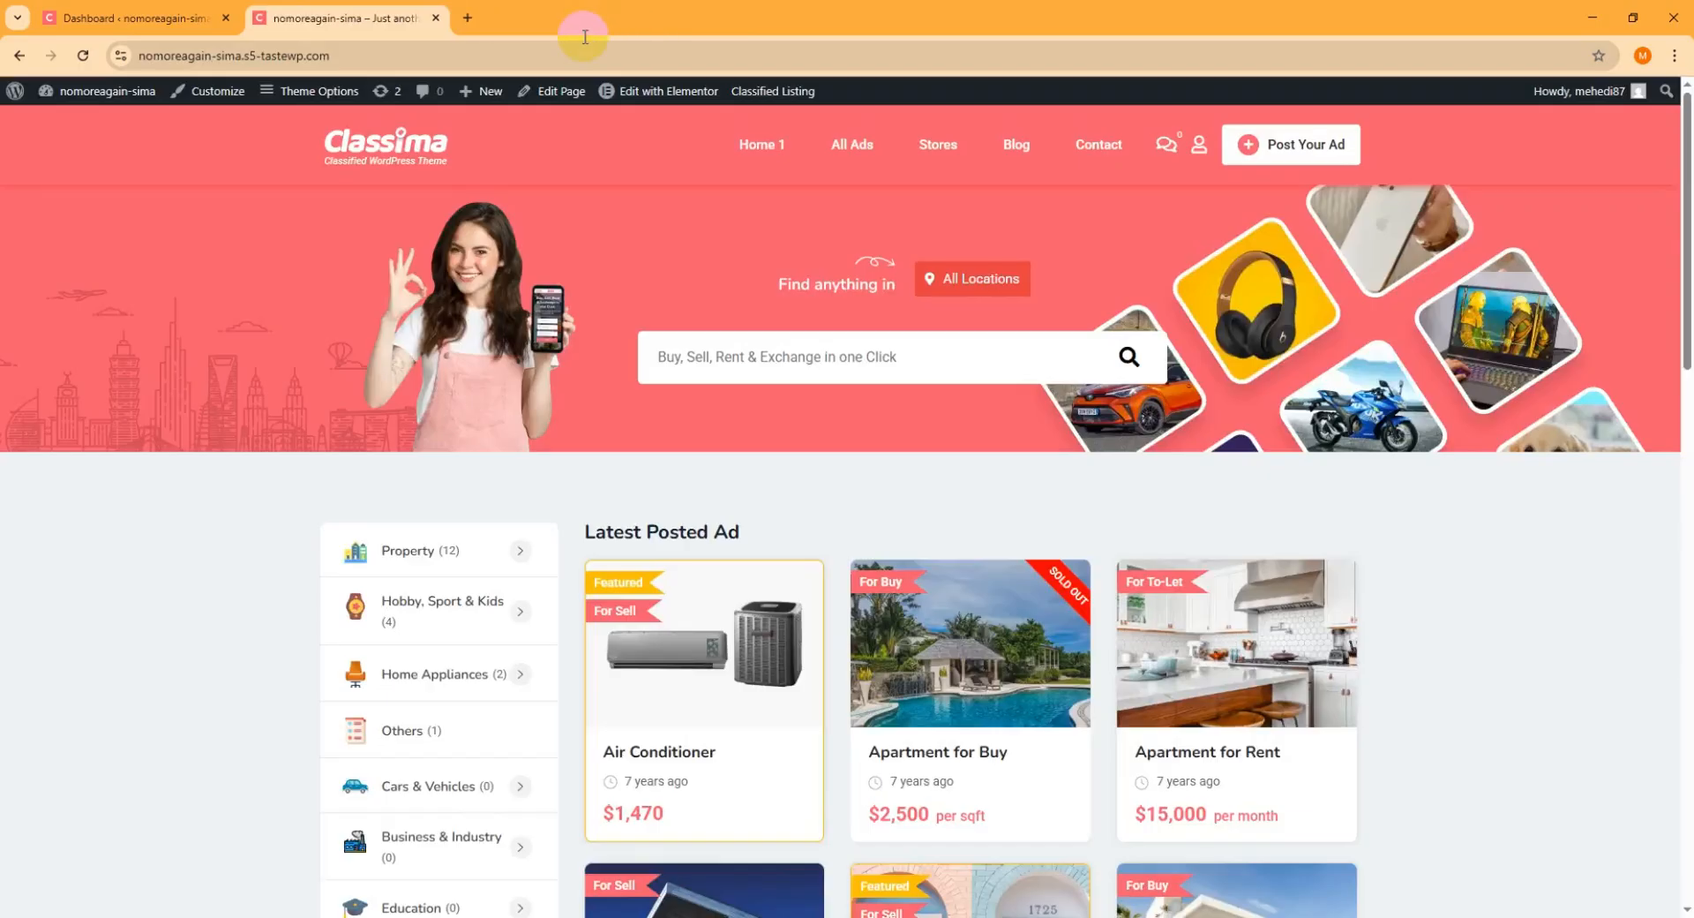
click(168, 20)
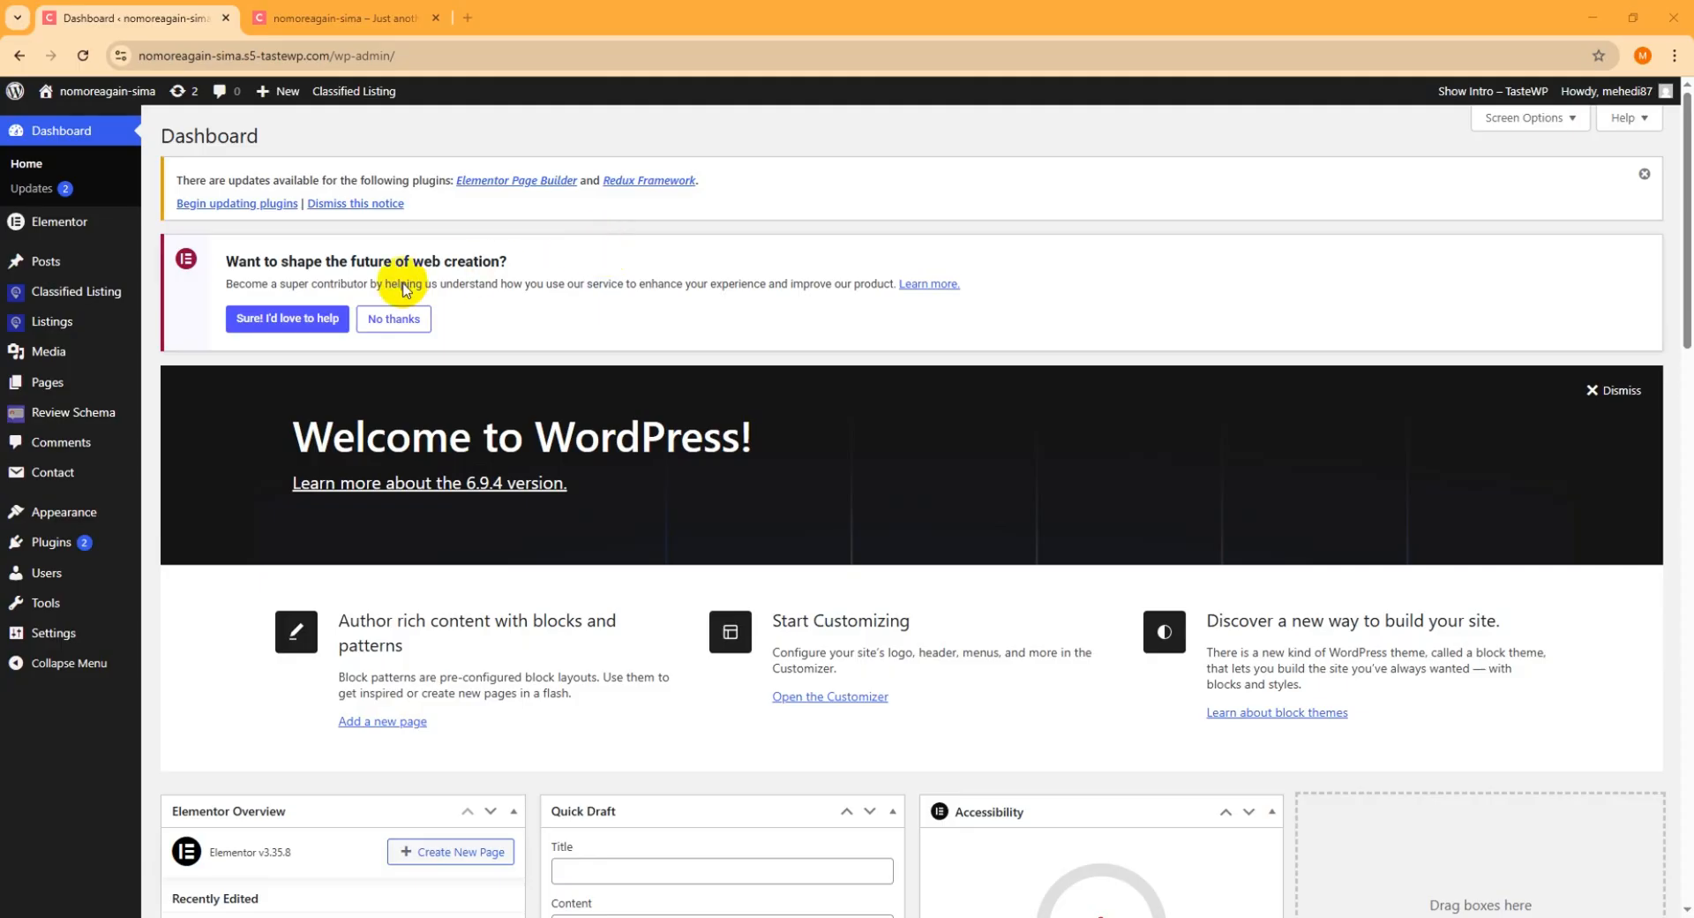
From the list of all pages, open the existing Checkout page for editing in a new tab.
mouse_move(57, 382)
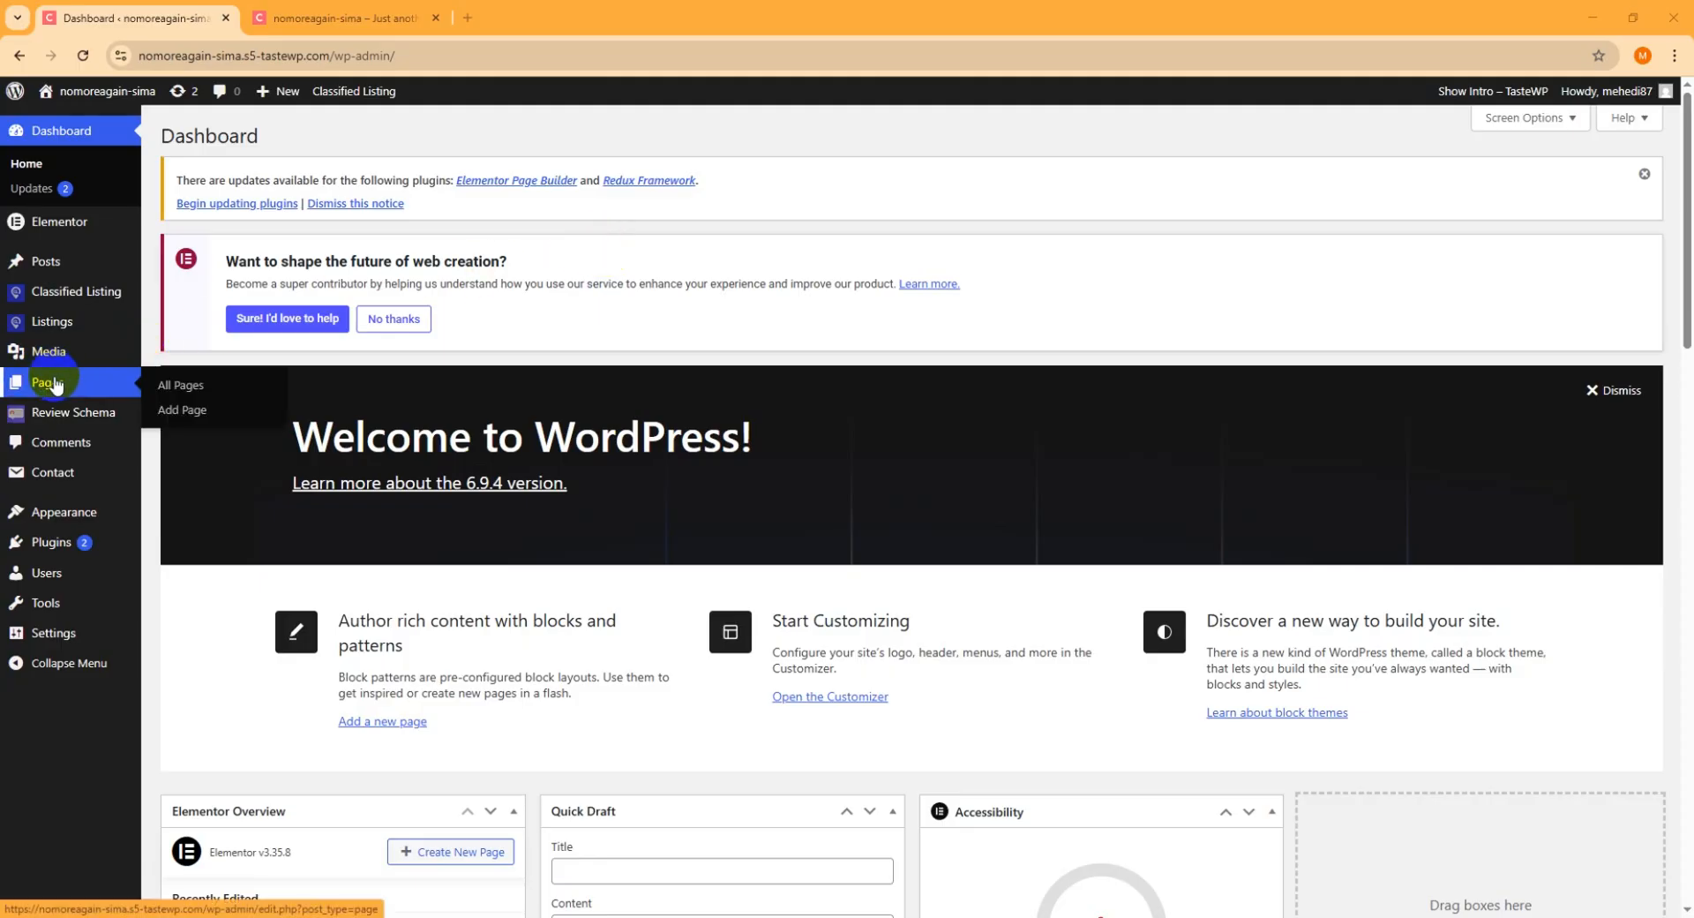
click(183, 393)
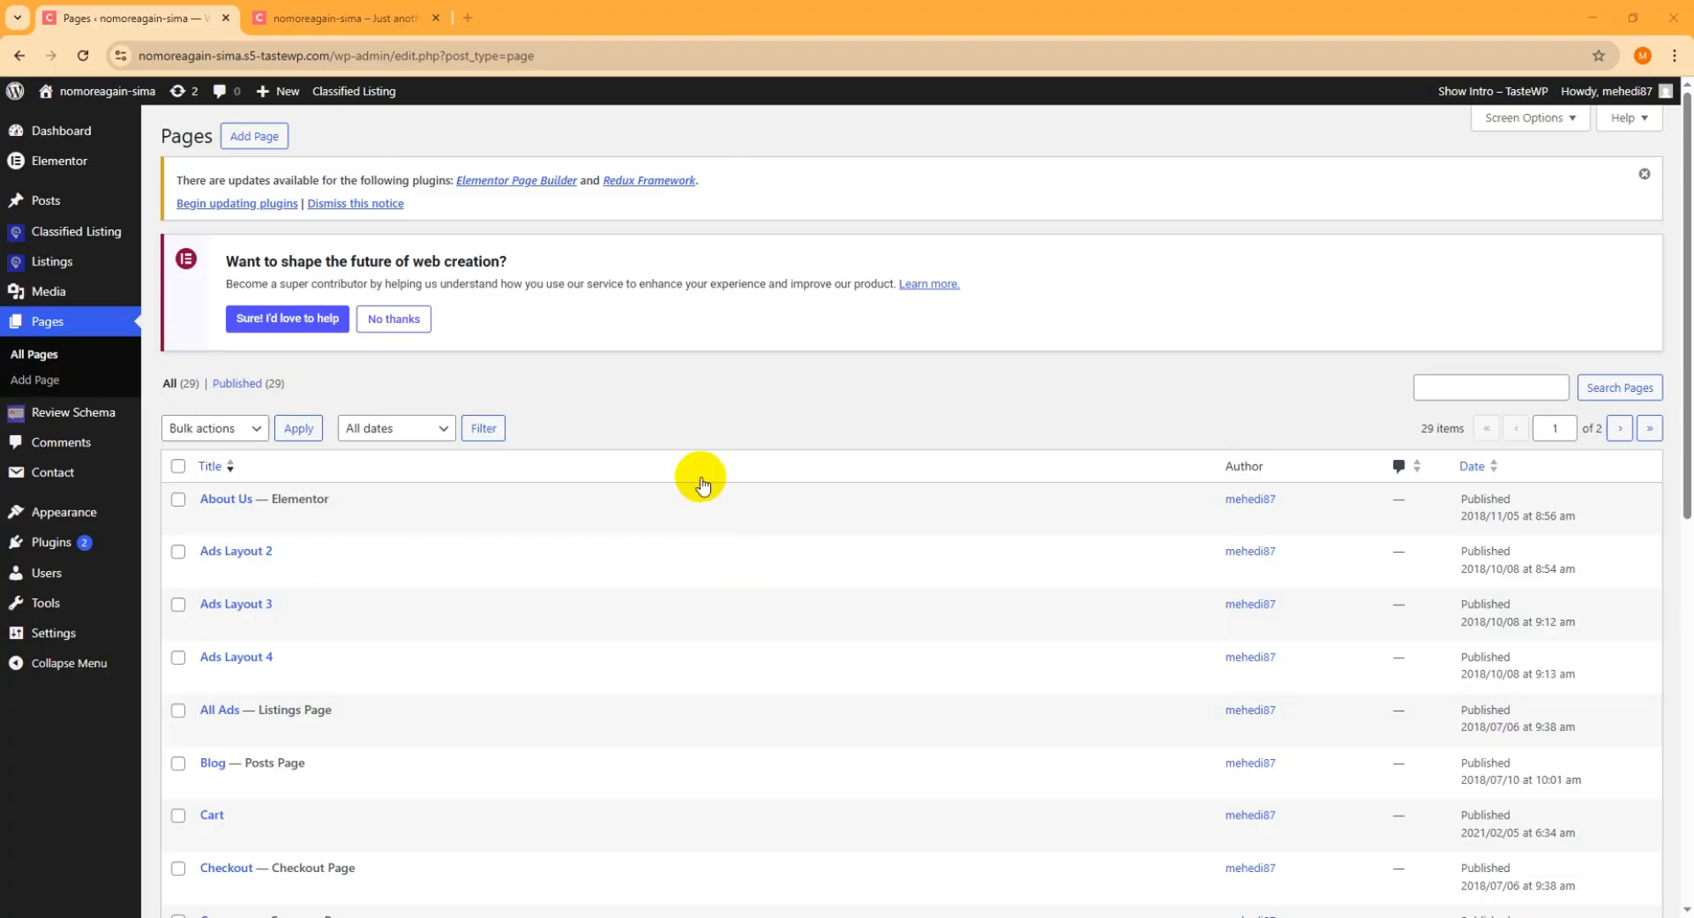
scroll(700, 463, down, 5)
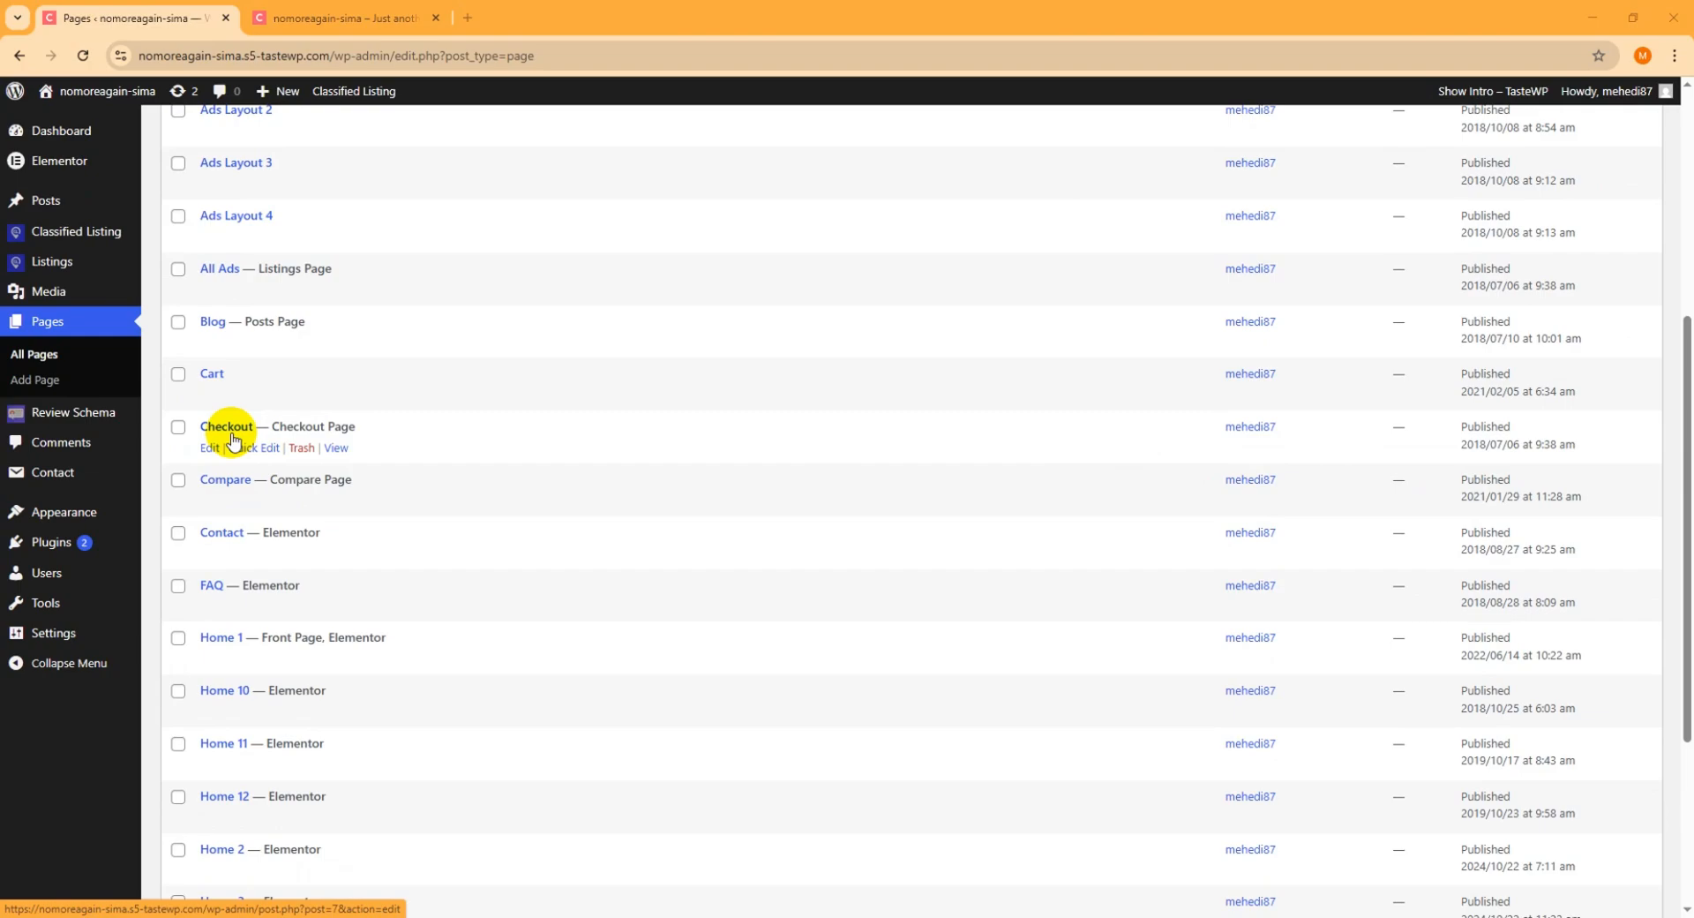
right_click(209, 449)
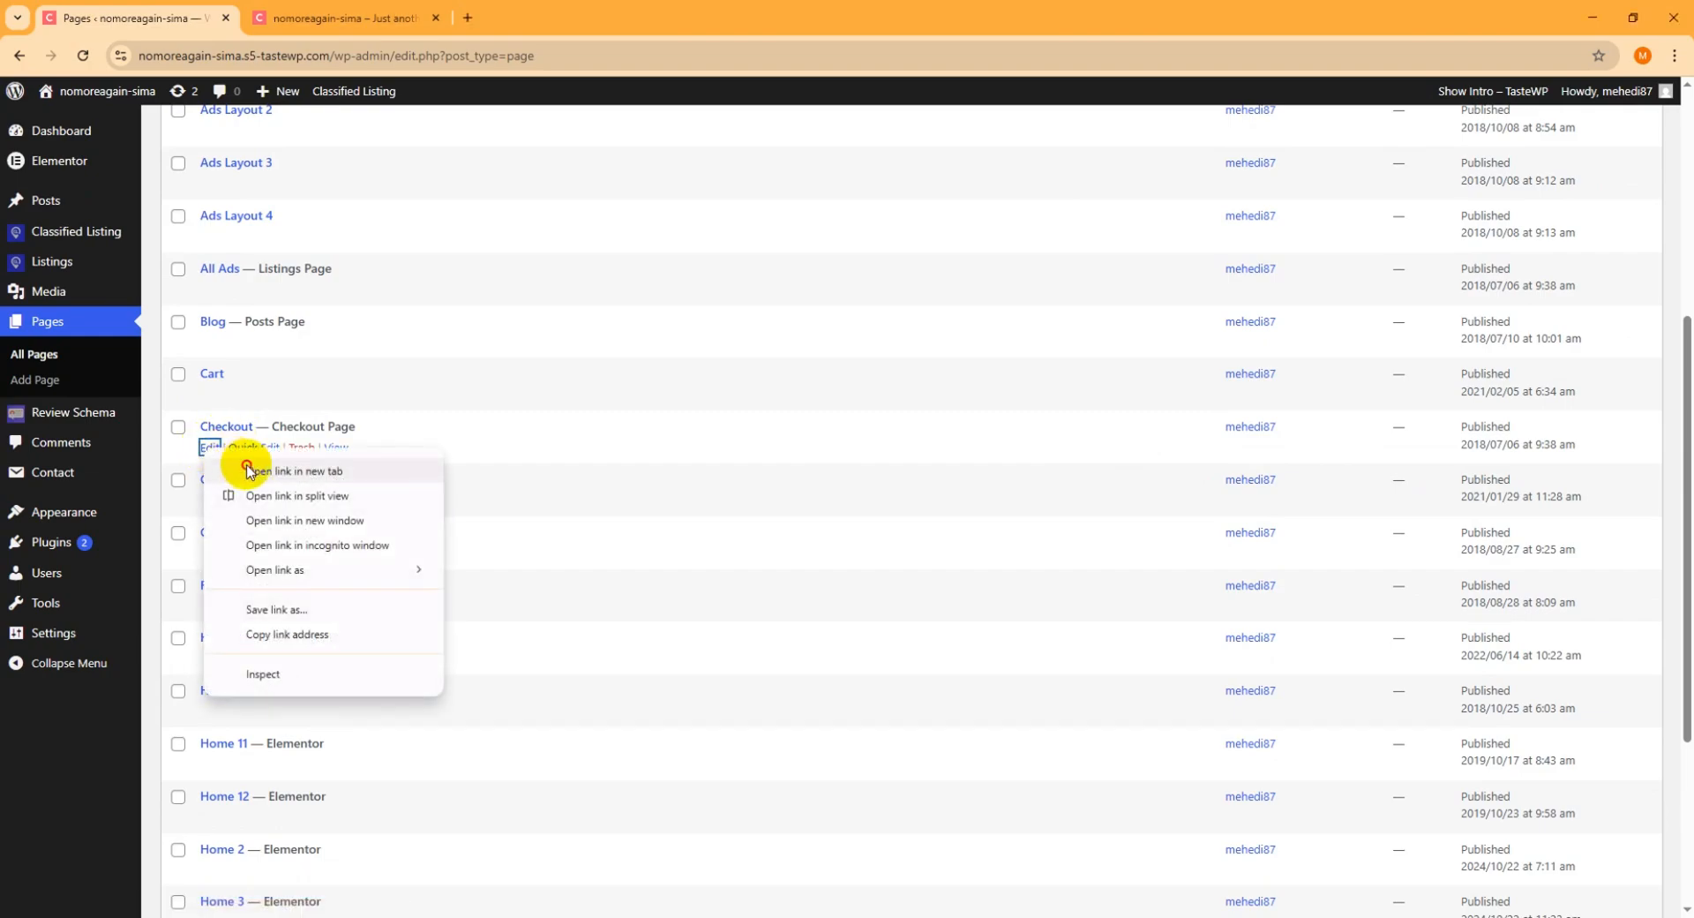
click(248, 470)
click(325, 12)
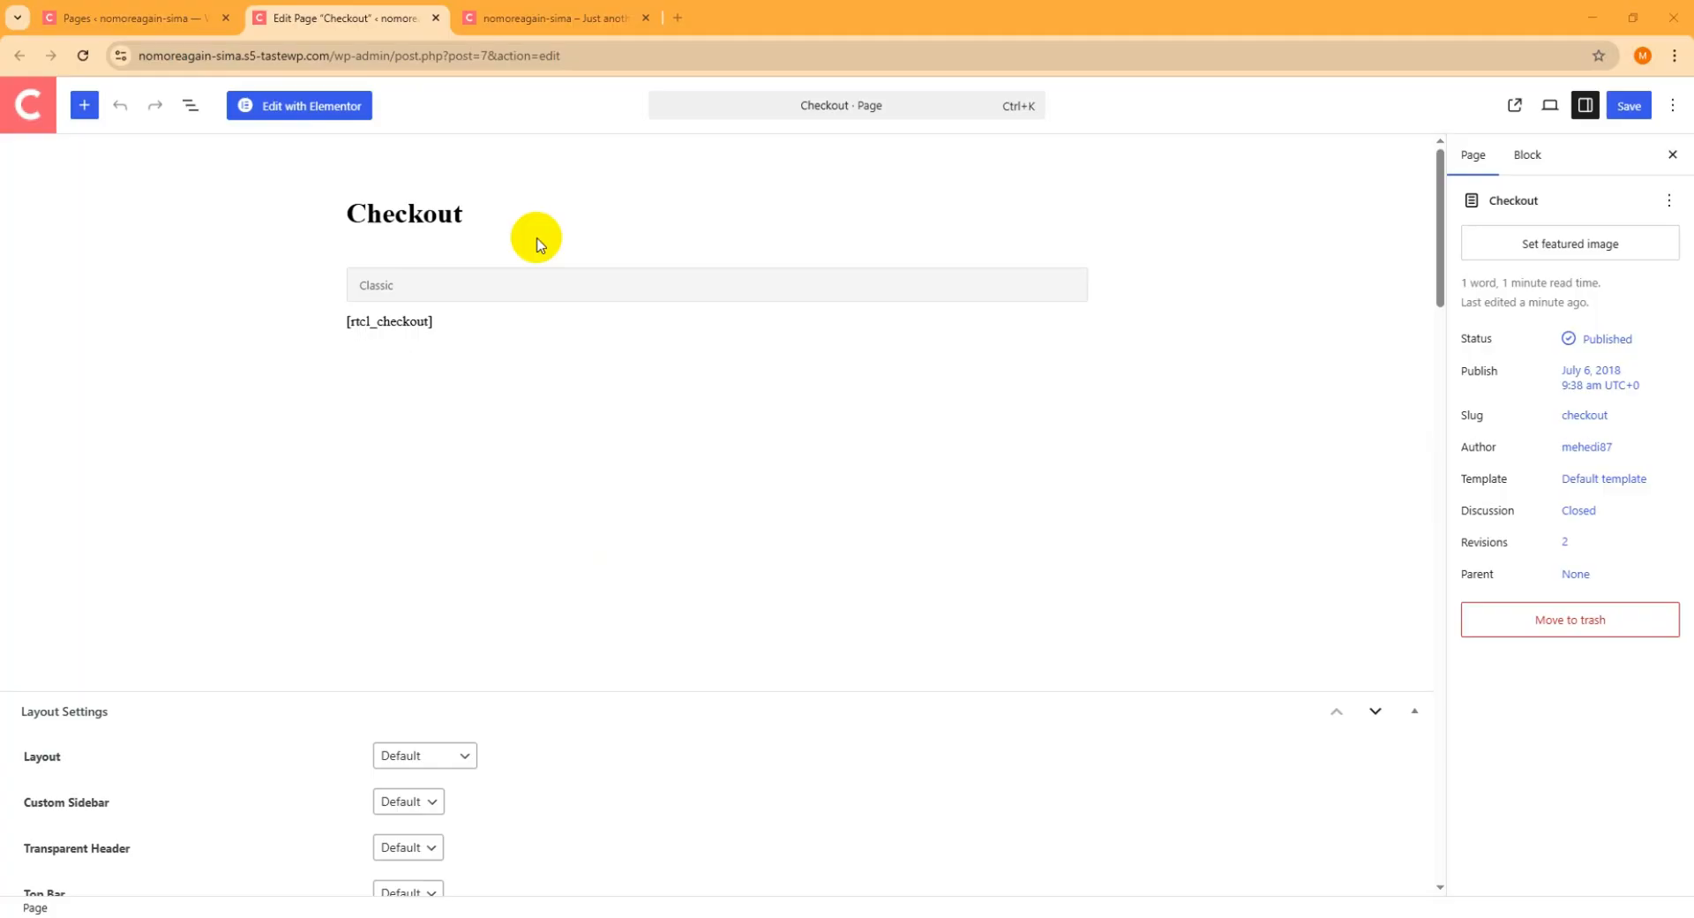
Change the page title to "Checkout(CL)".
click(513, 221)
text(())
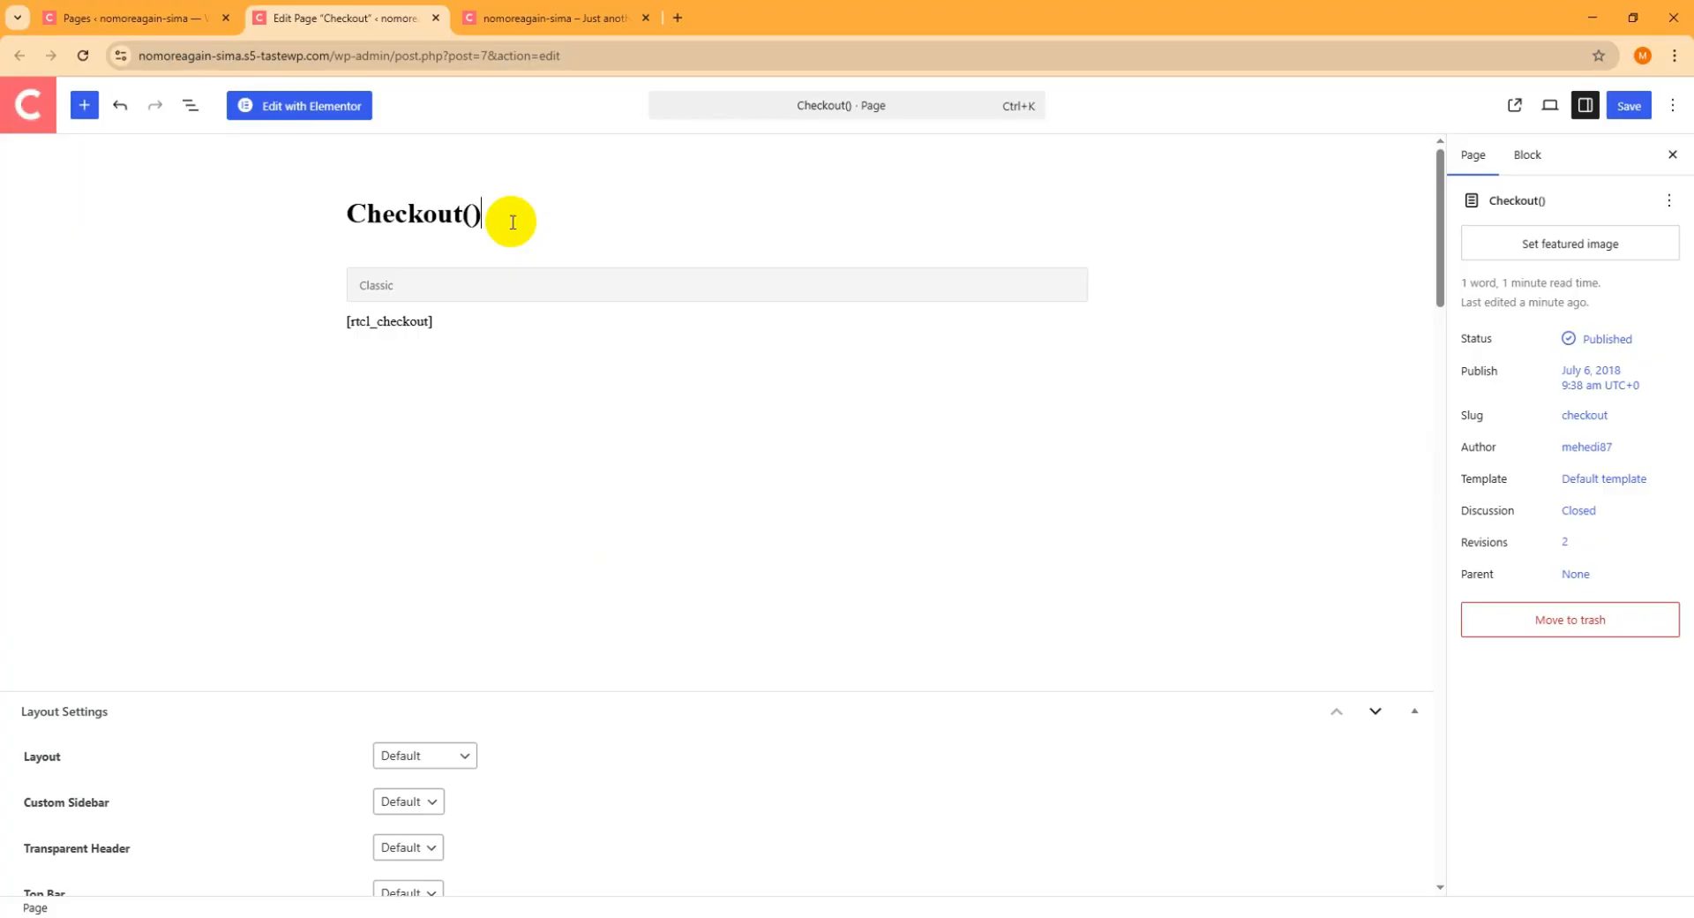
key(Left)
text(CL)
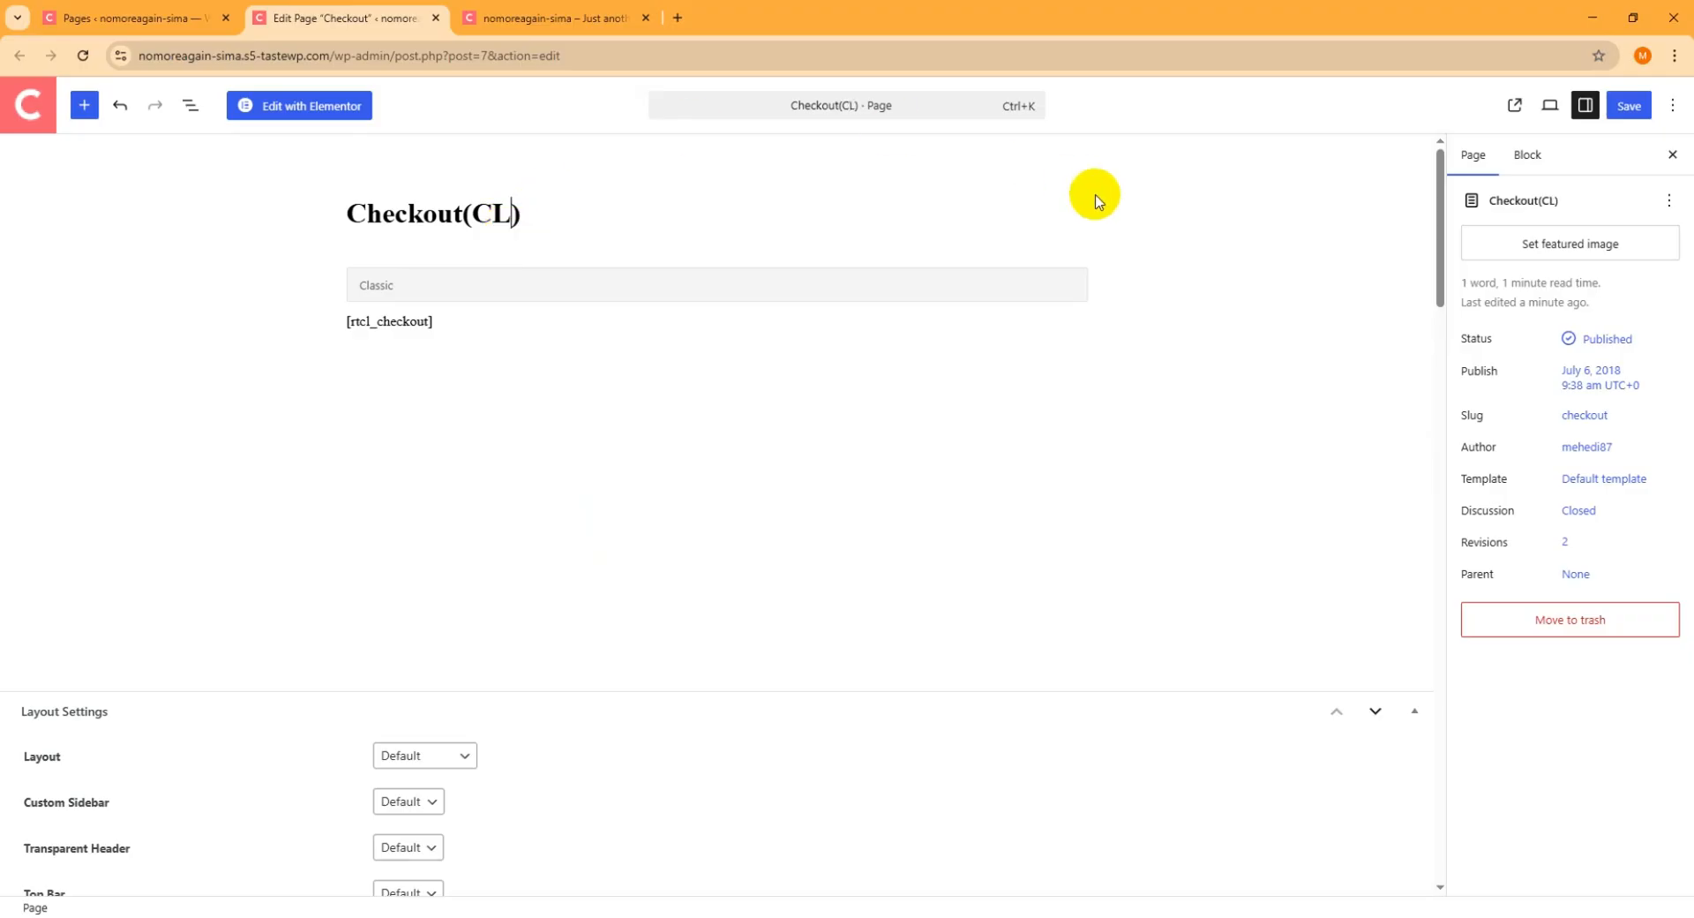
Set the page's slug to checkout-cl, save the page and close its editor tab.
click(1588, 418)
click(1288, 517)
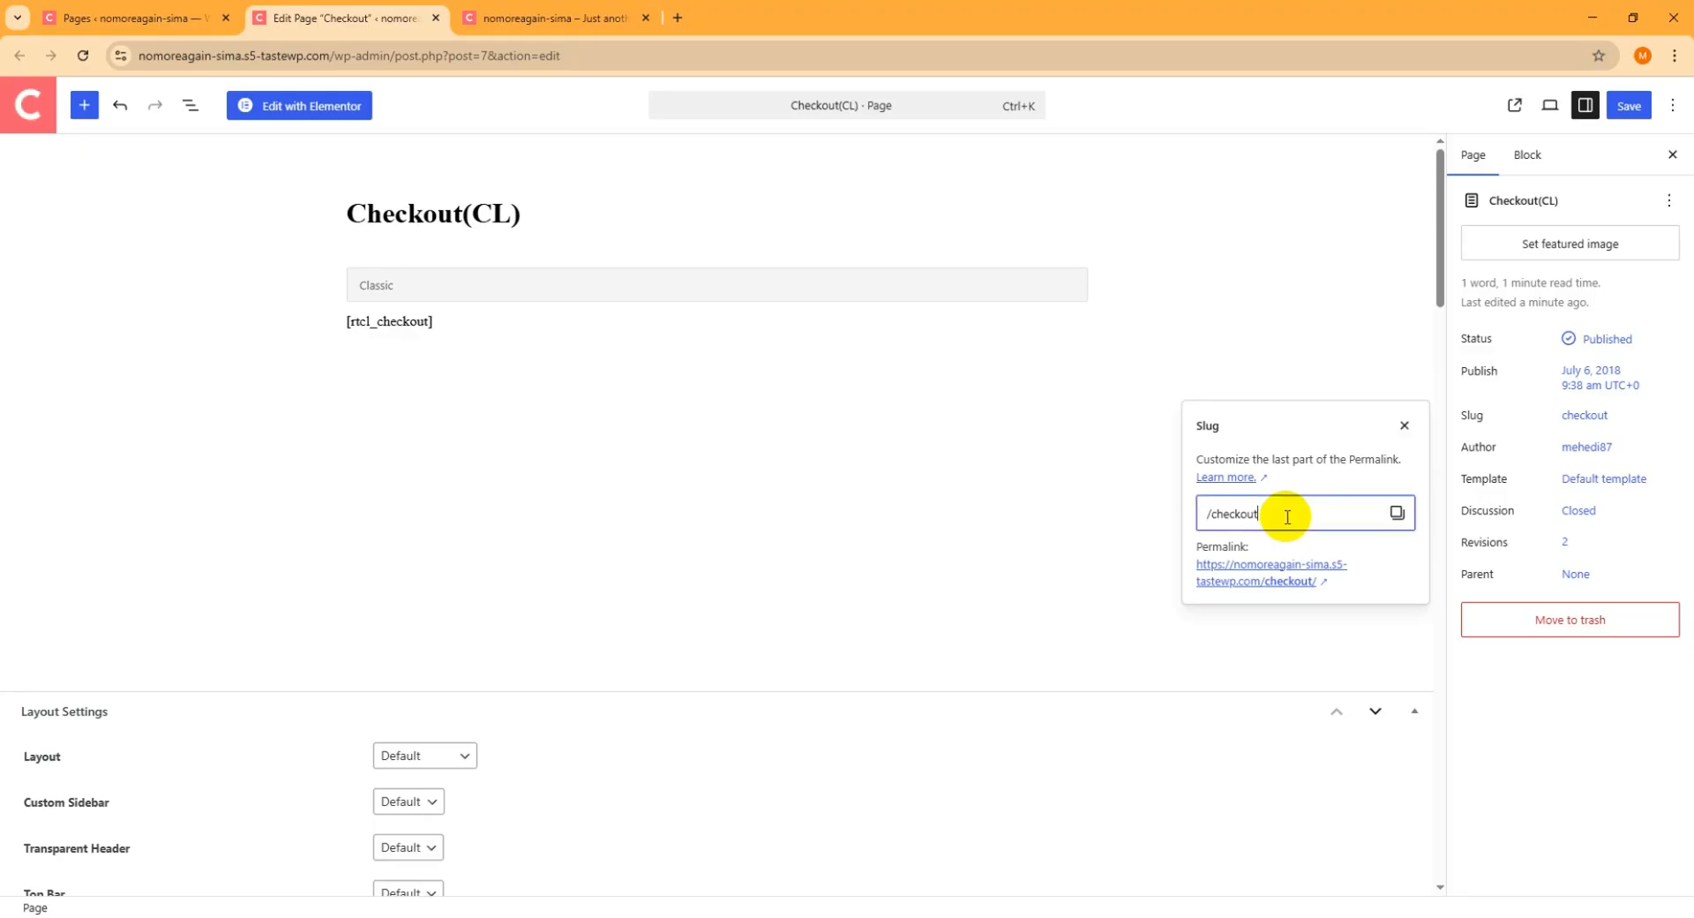
text(-cl)
click(1630, 107)
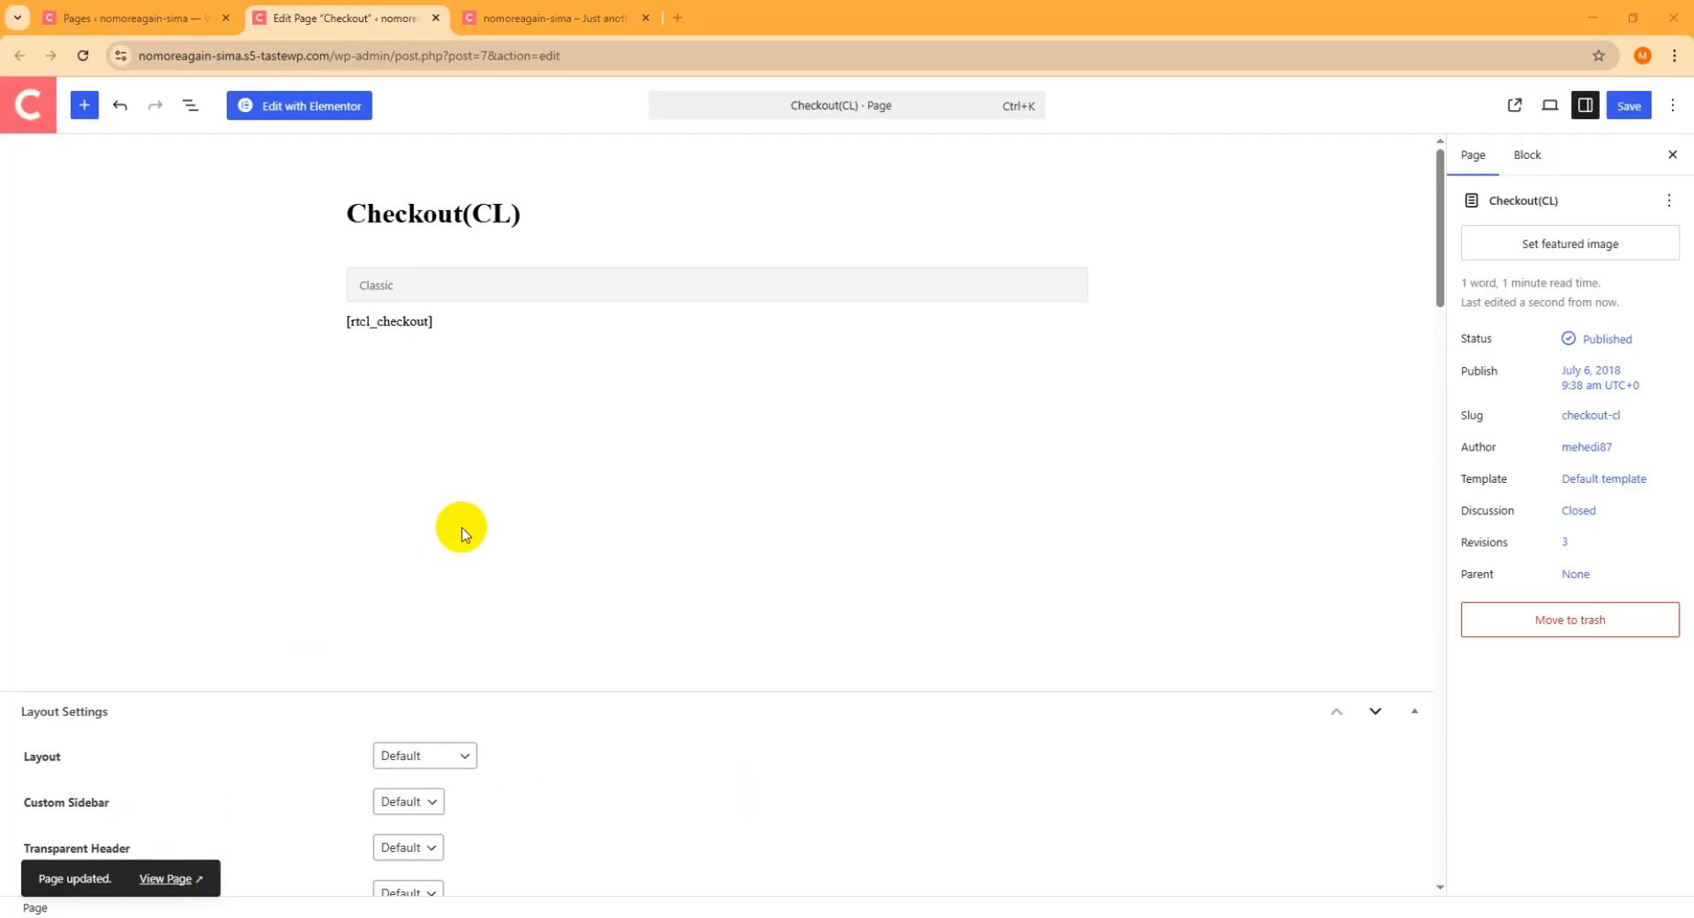
click(436, 18)
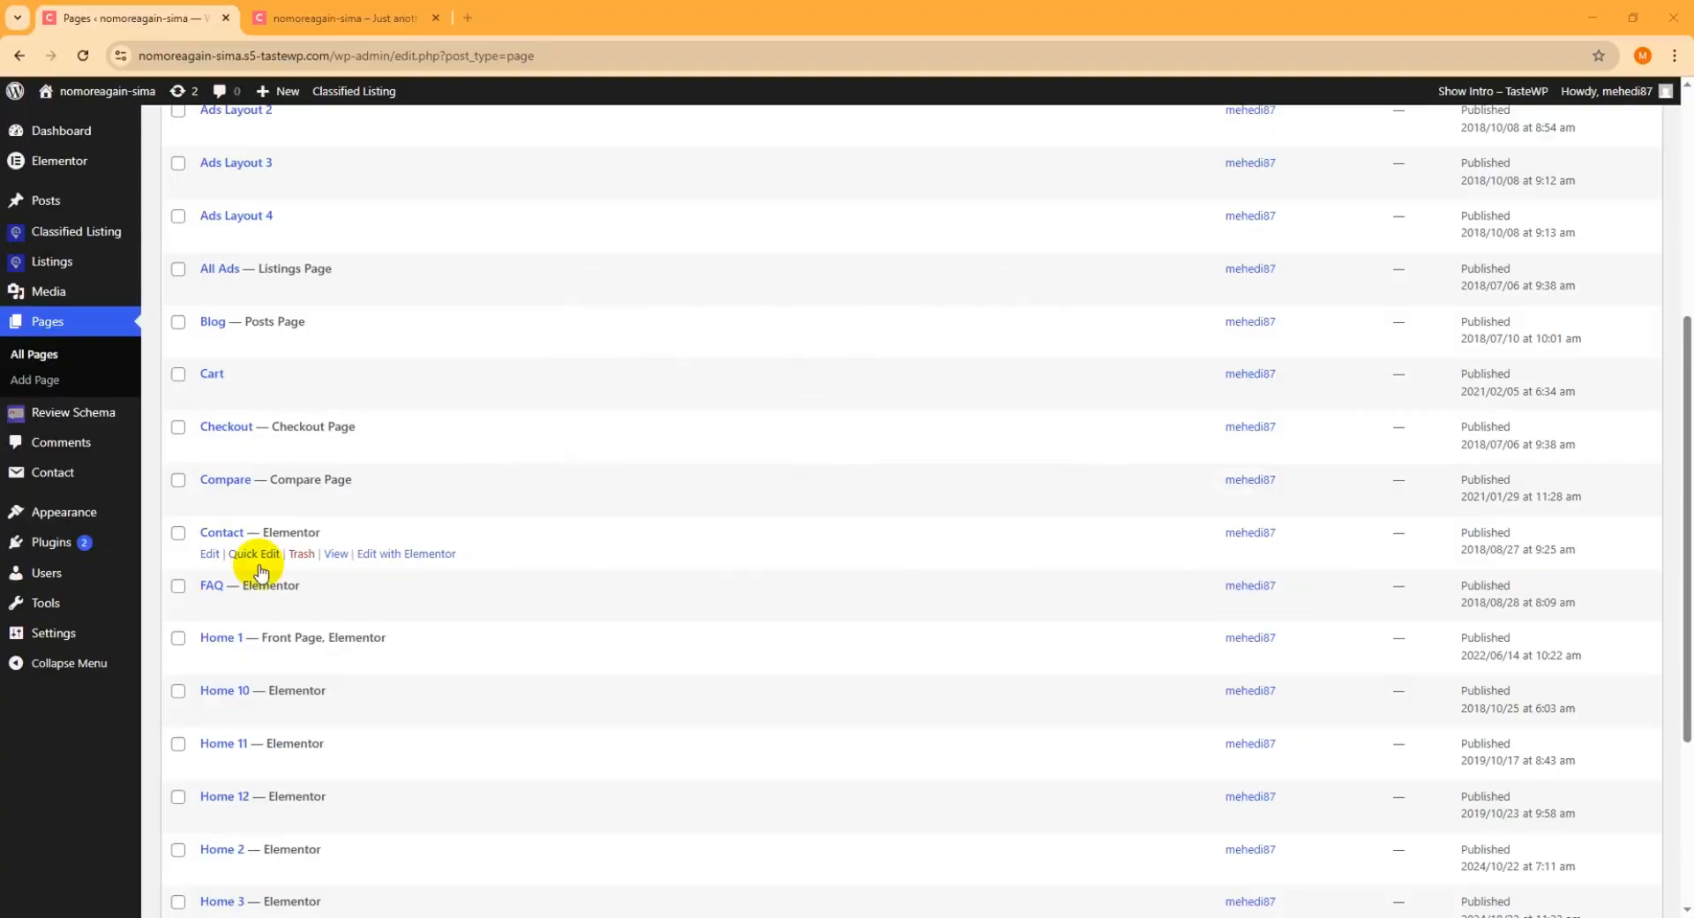
Open the Add Plugins page in a new tab and search for "woocommerce".
mouse_move(52, 542)
click(179, 572)
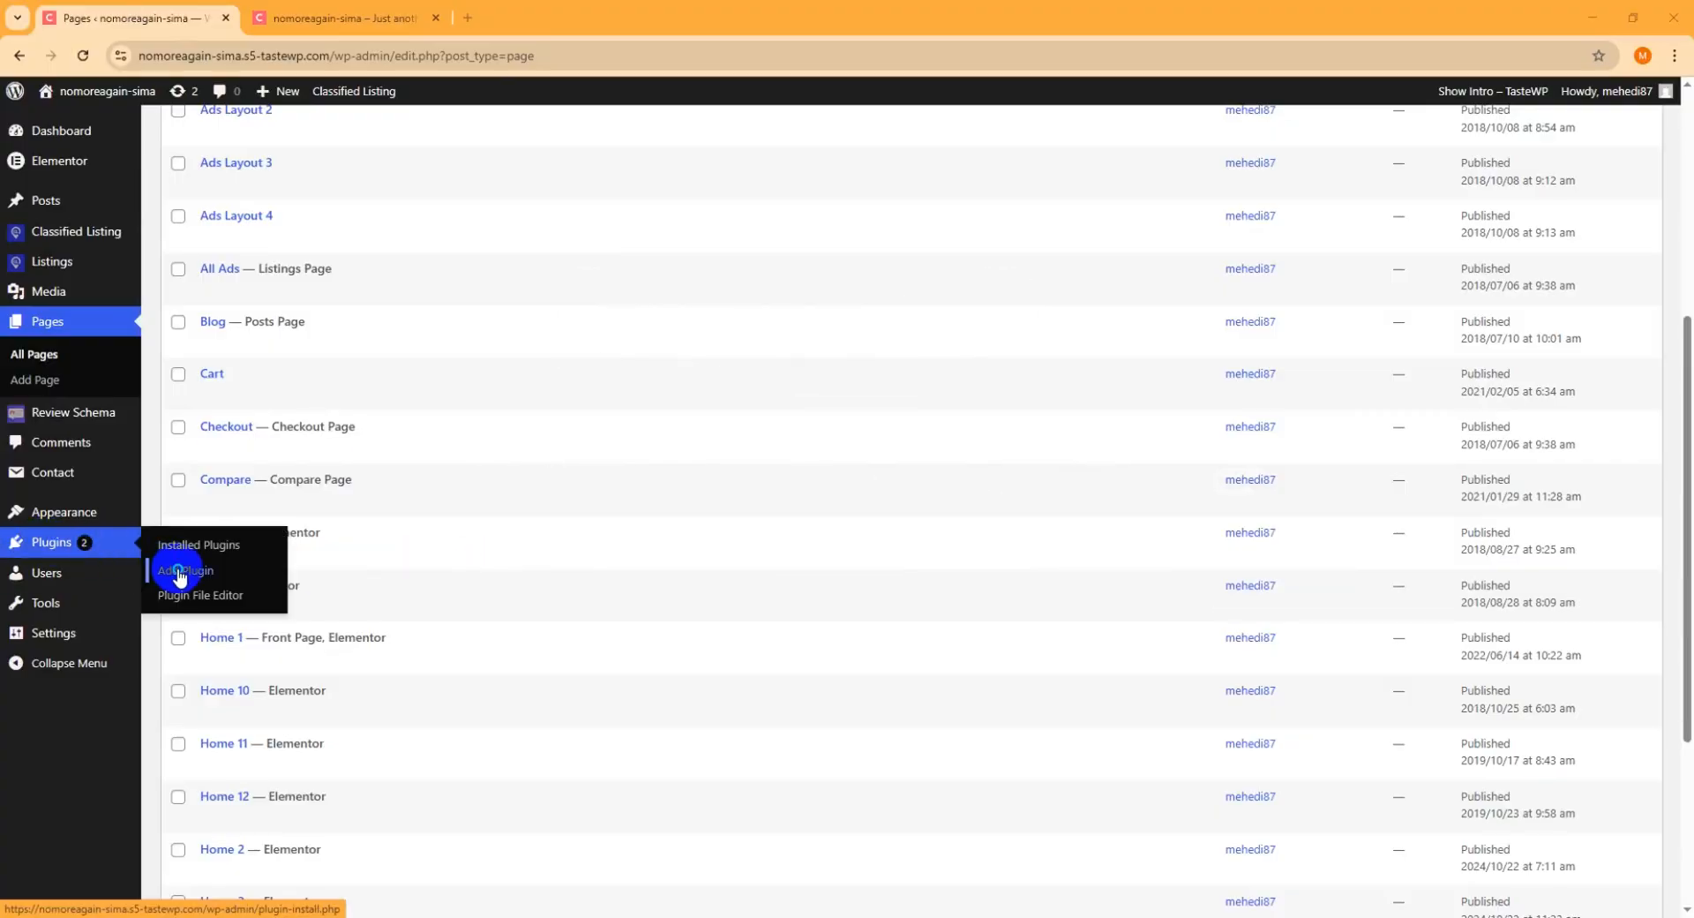
right_click(180, 572)
click(226, 592)
click(343, 16)
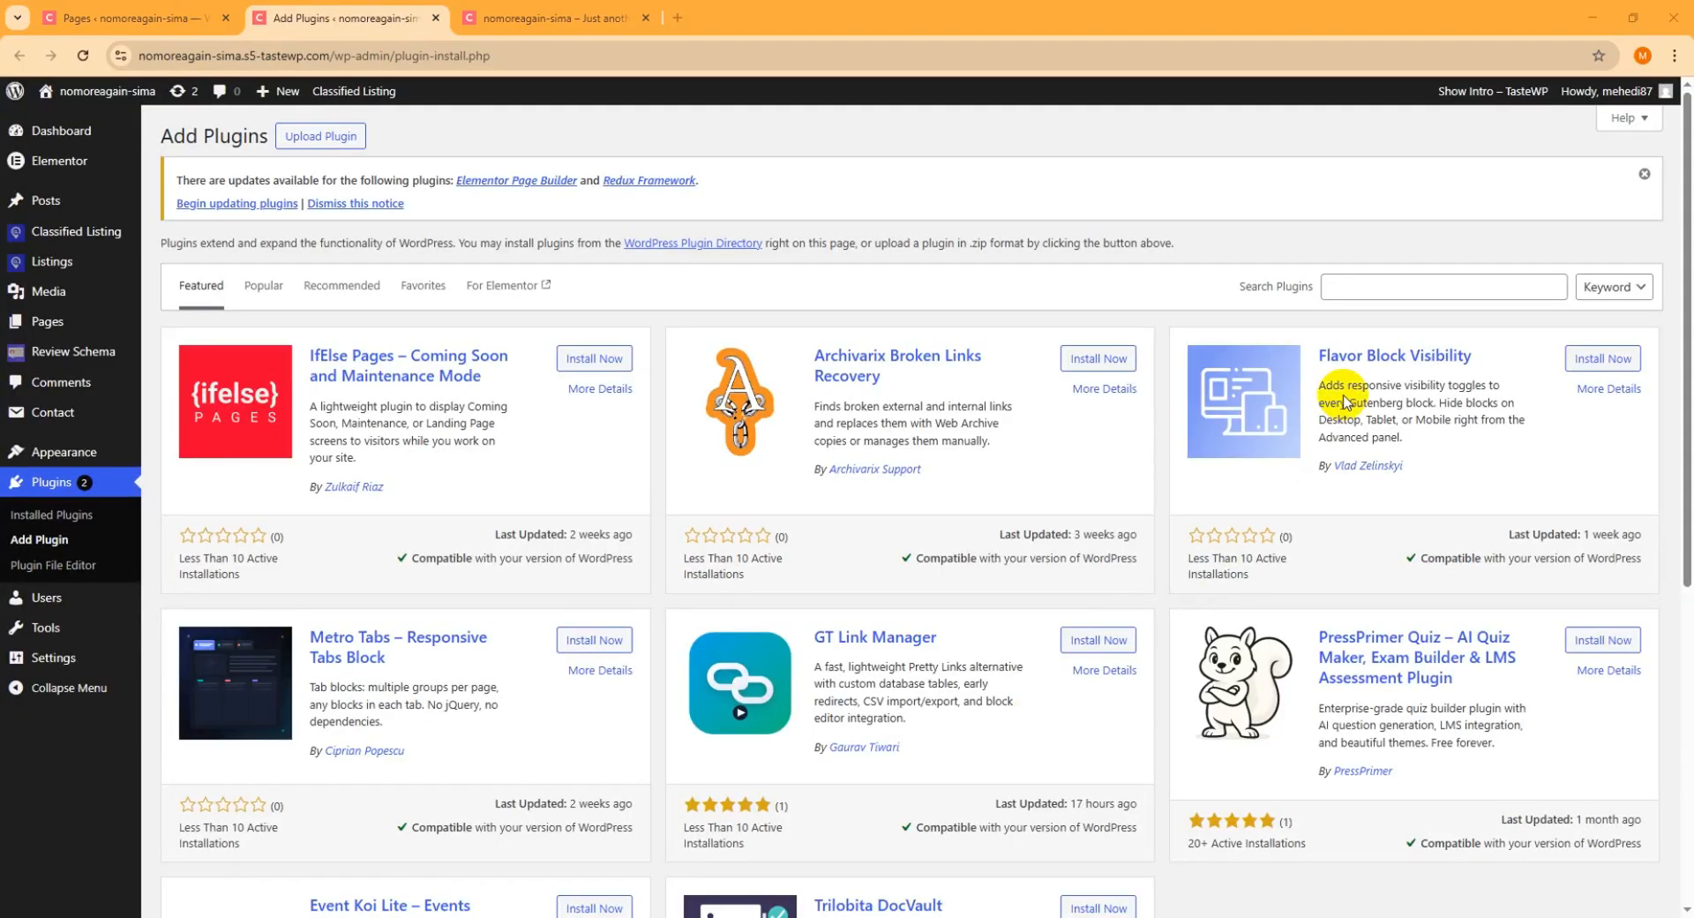
click(1405, 284)
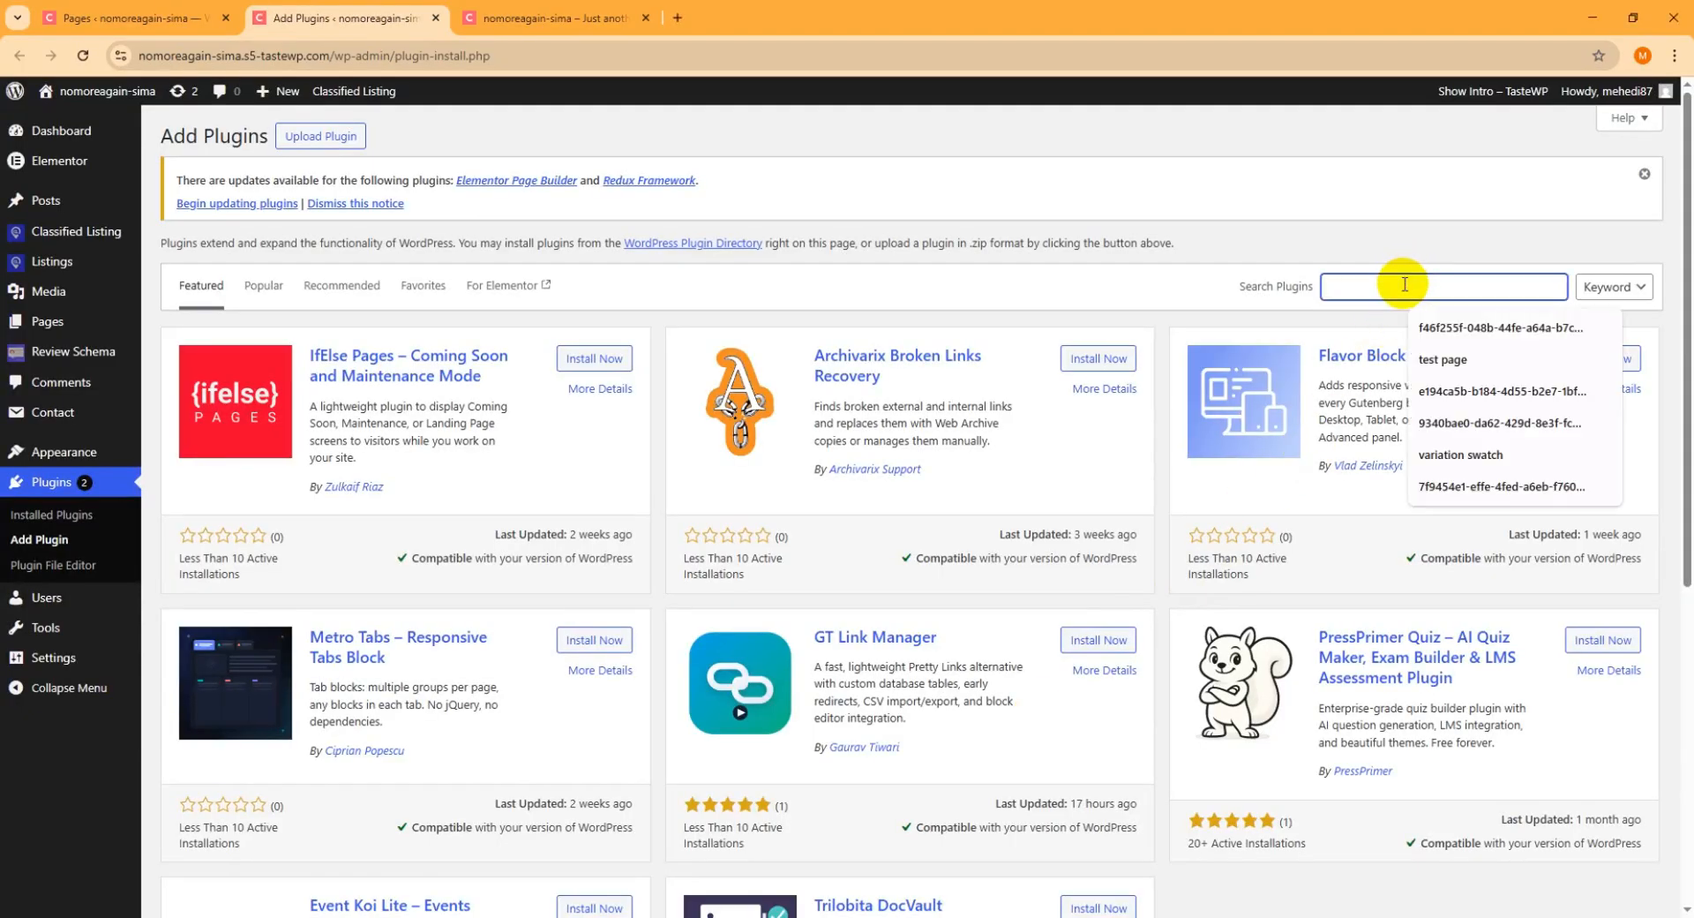
text(woocommerce)
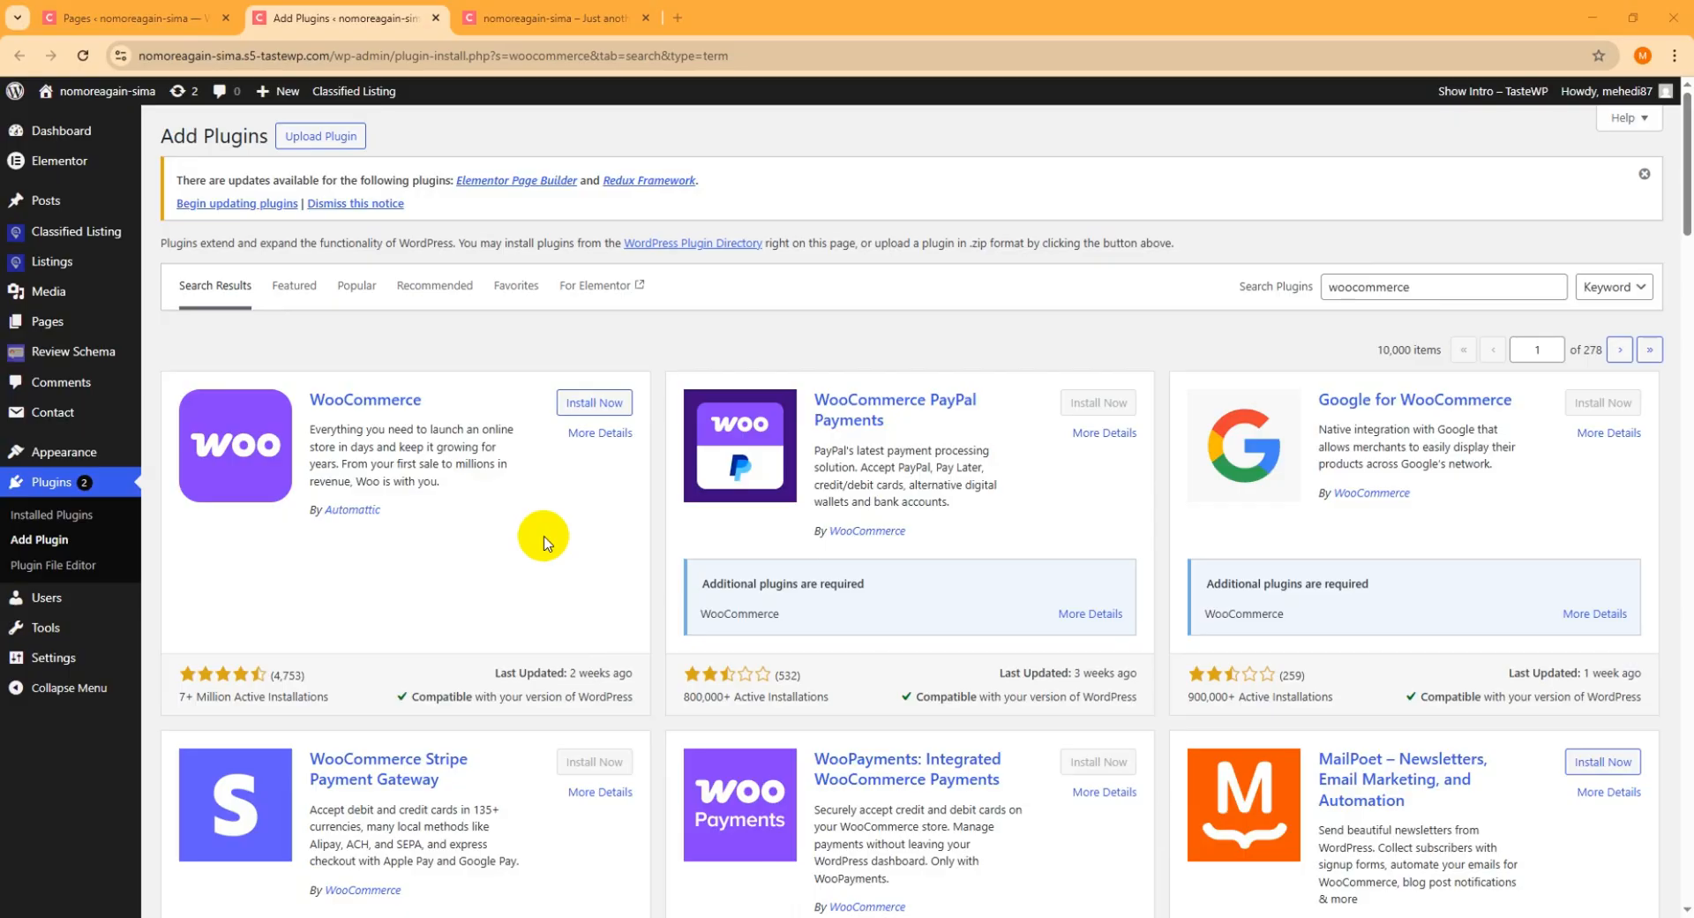
Install and activate the WooCommerce plugin, and look through the installed plugins.
click(590, 406)
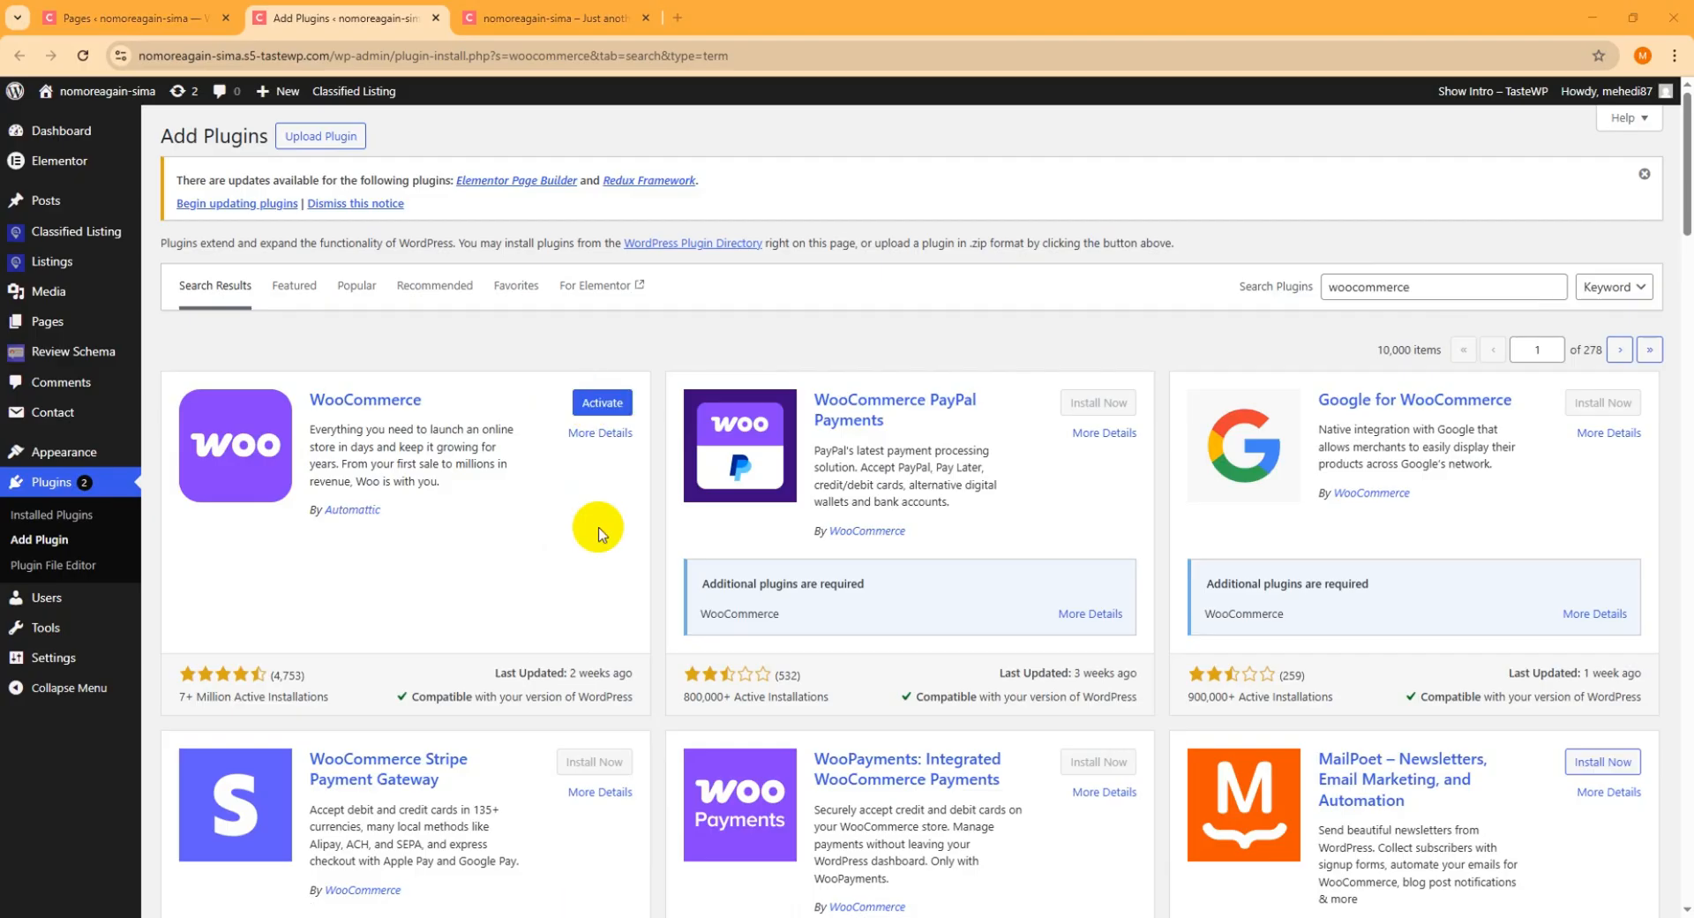
click(616, 406)
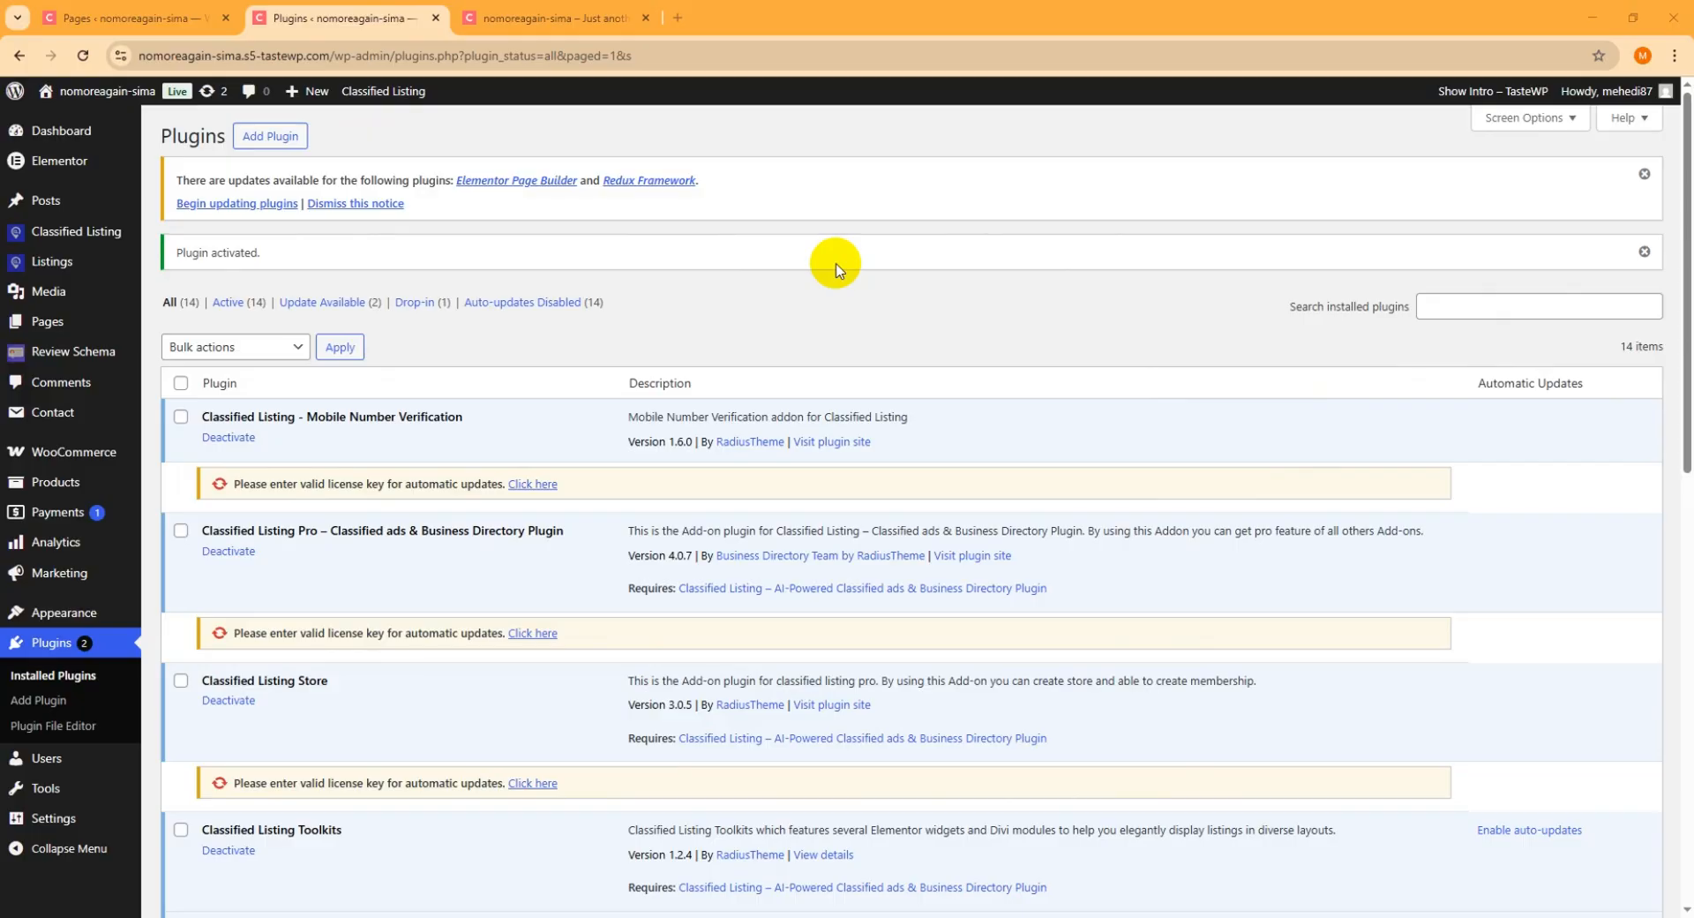
scroll(835, 270, down, 10)
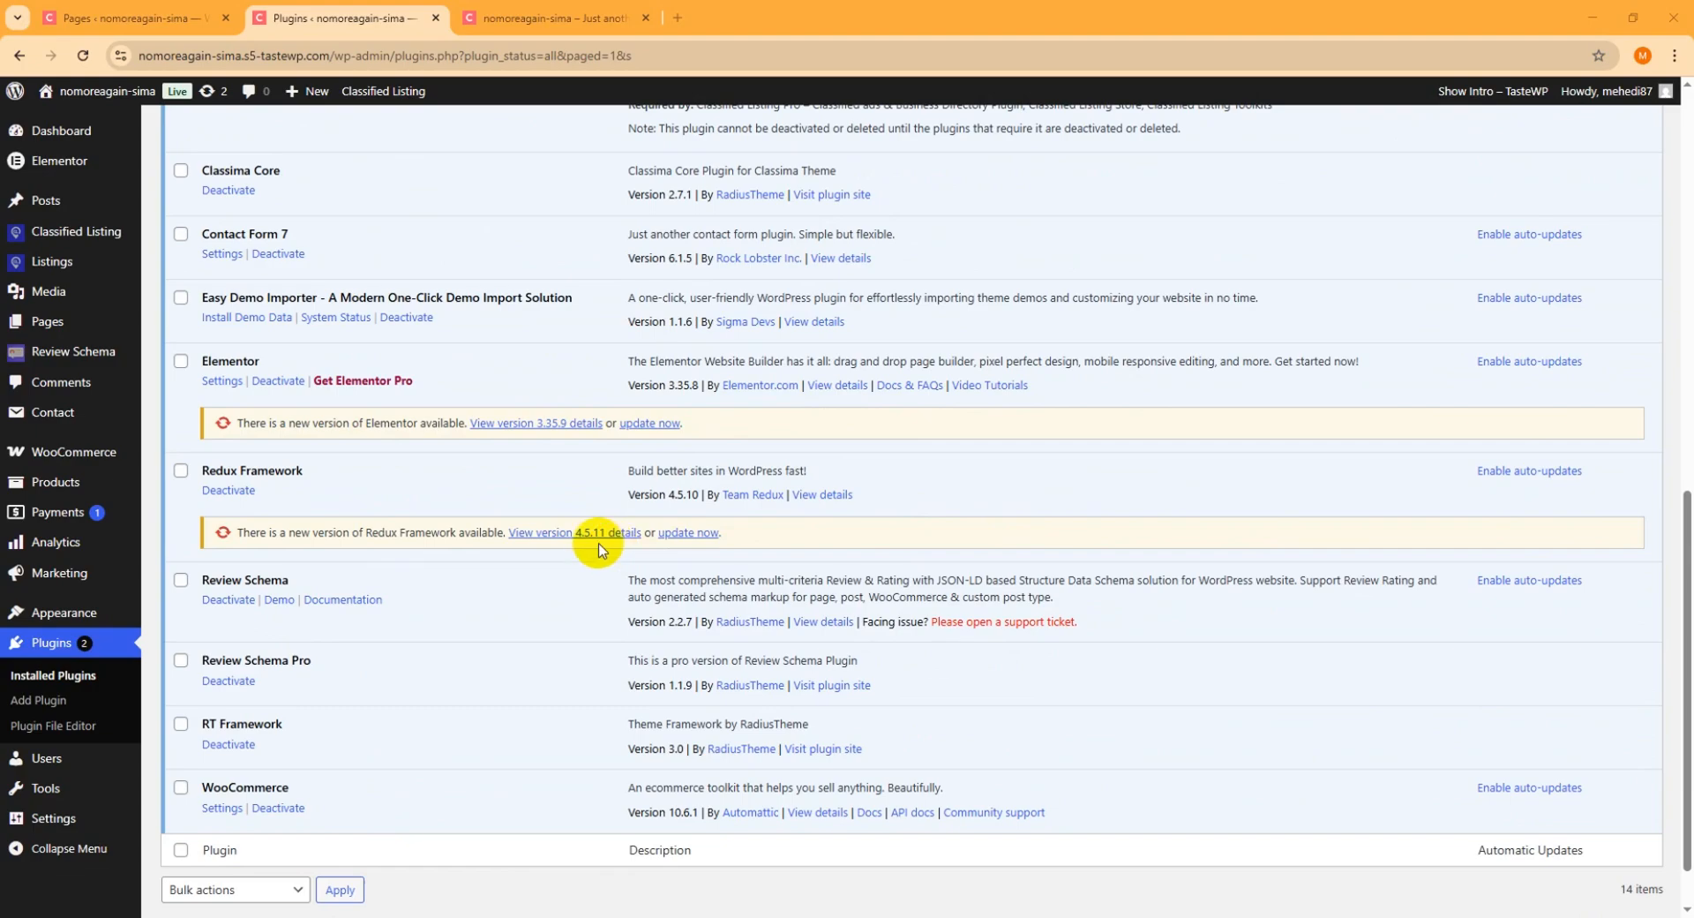
Load the list of all pages in a new tab and open WooCommerce's new Checkout page for editing.
mouse_move(48, 331)
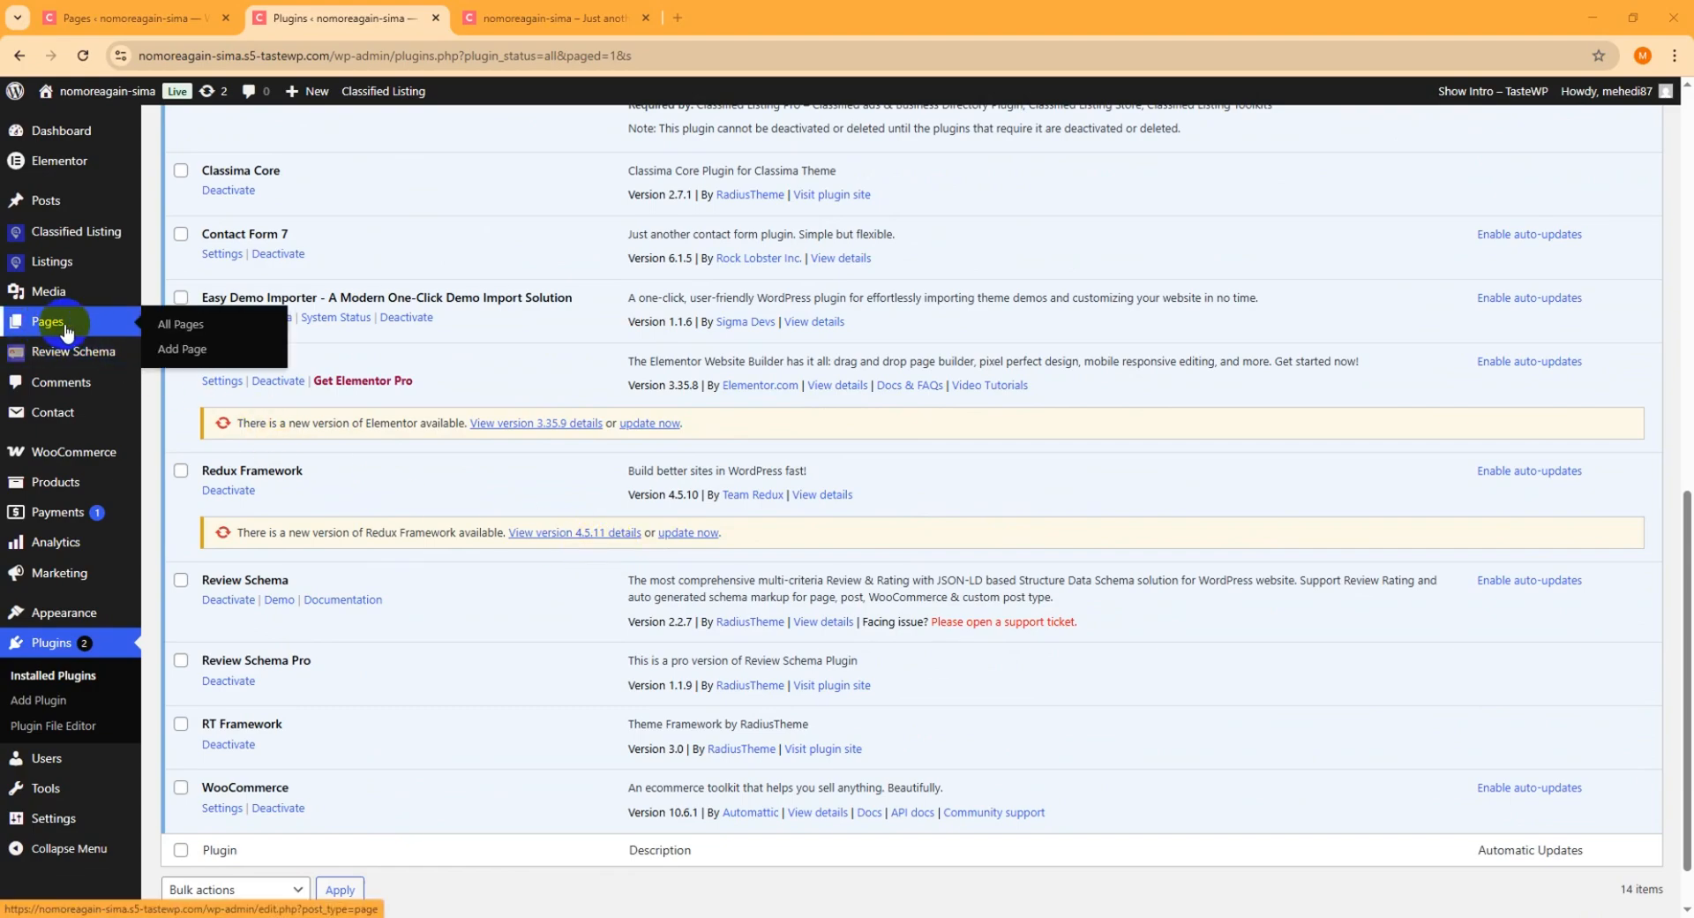
right_click(194, 325)
click(252, 350)
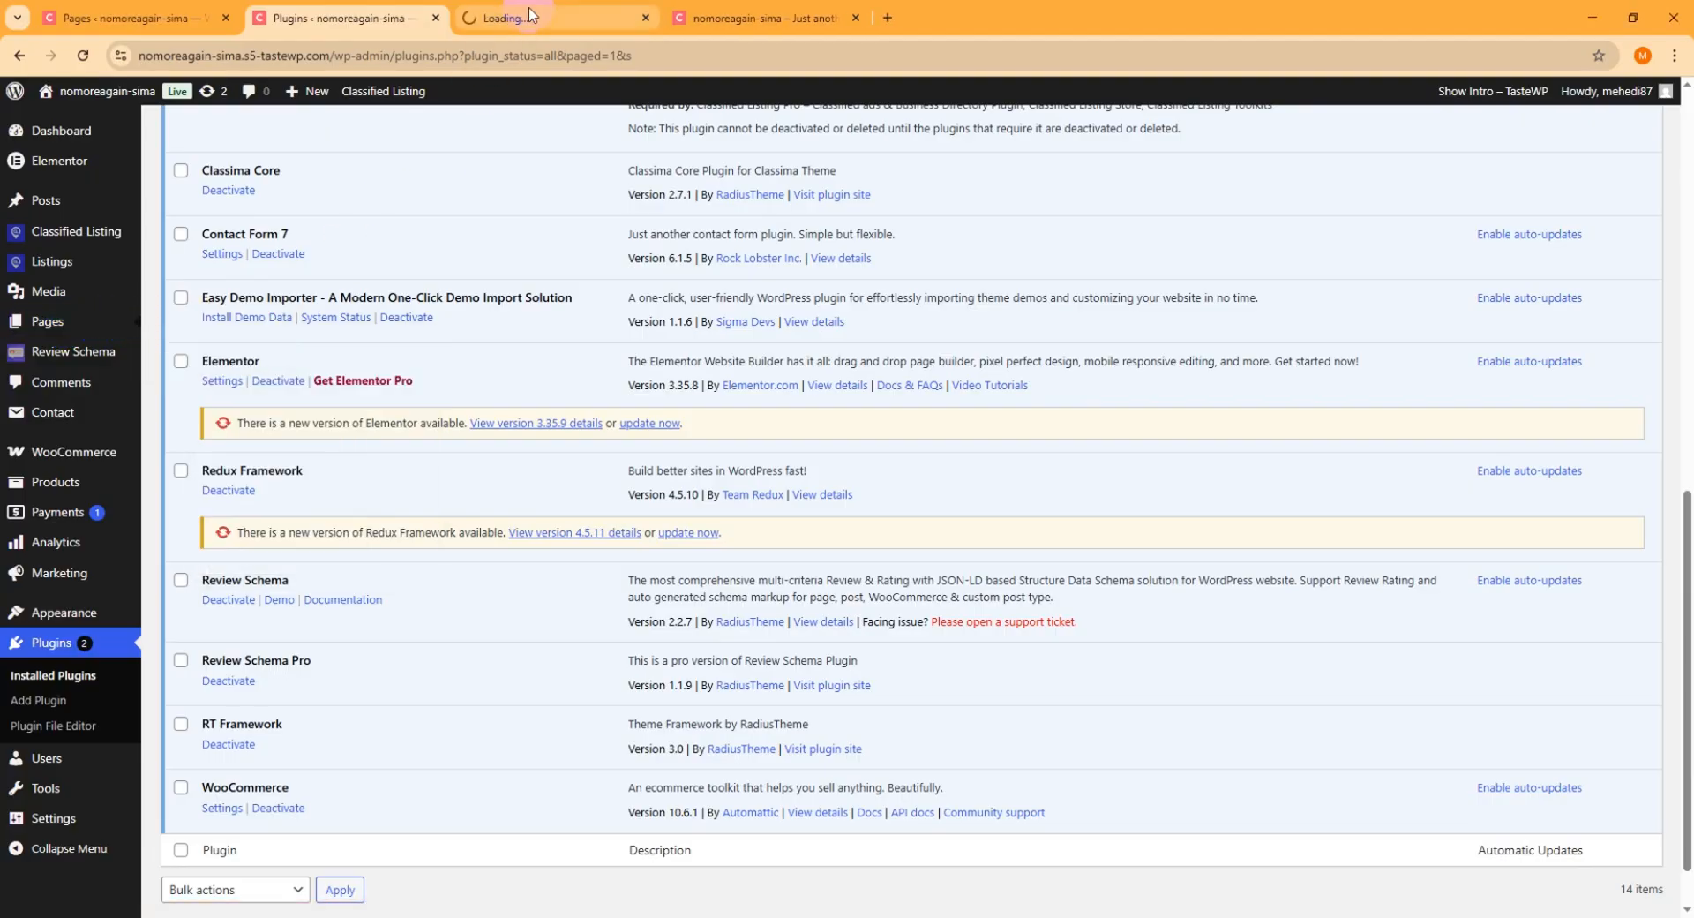
click(530, 16)
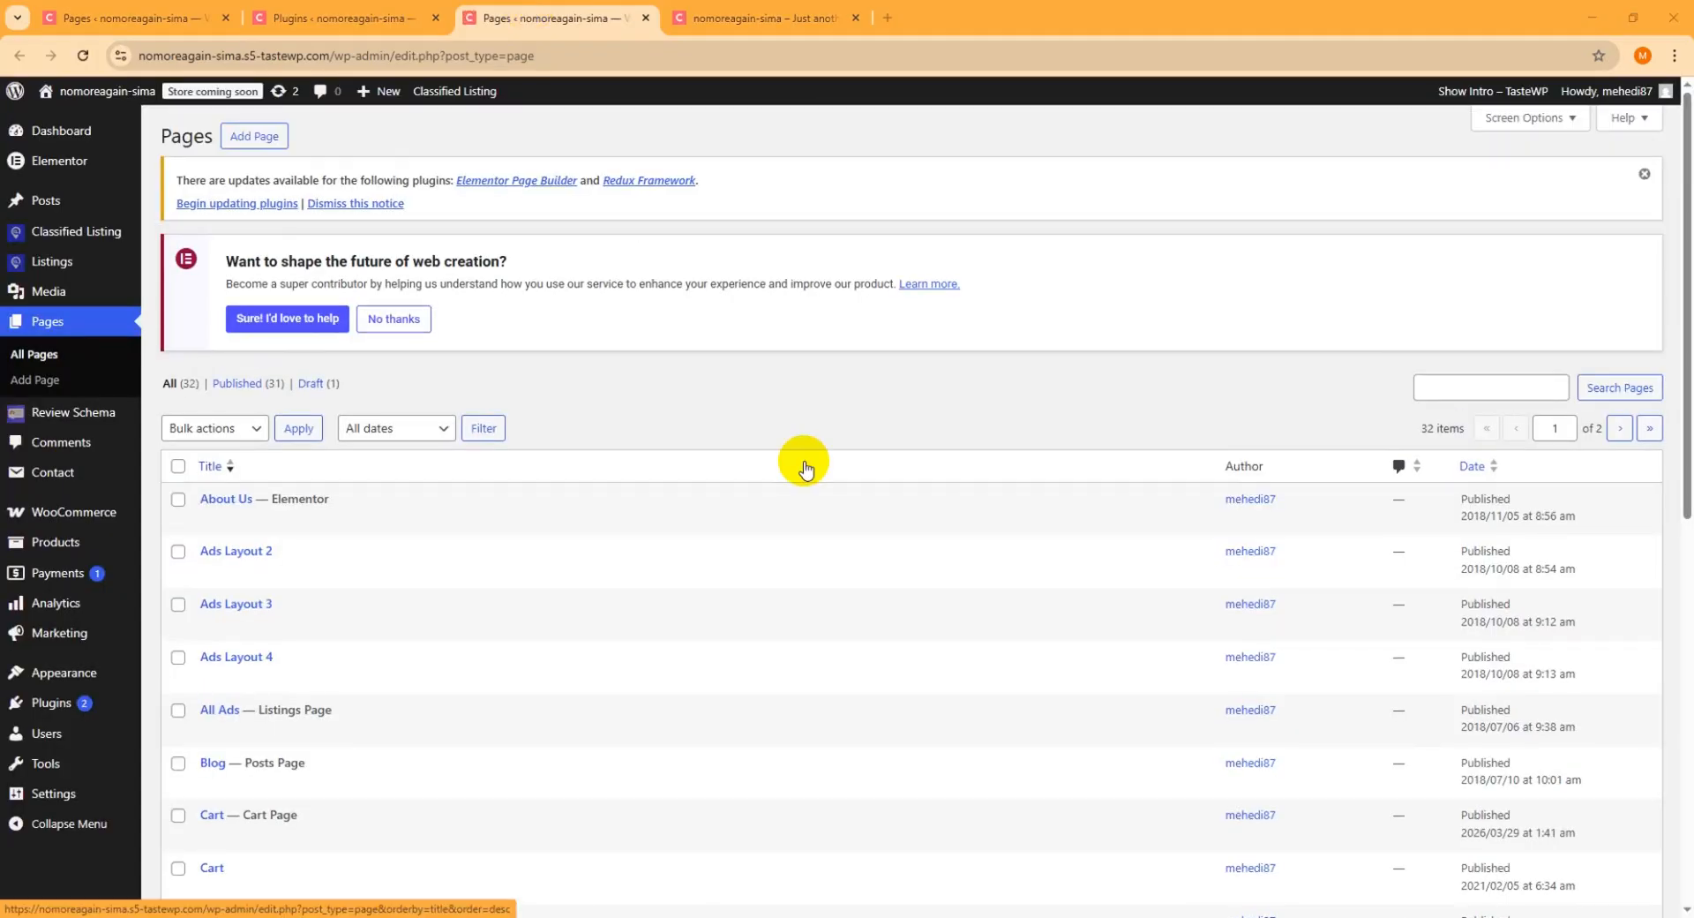
scroll(799, 445, down, 2)
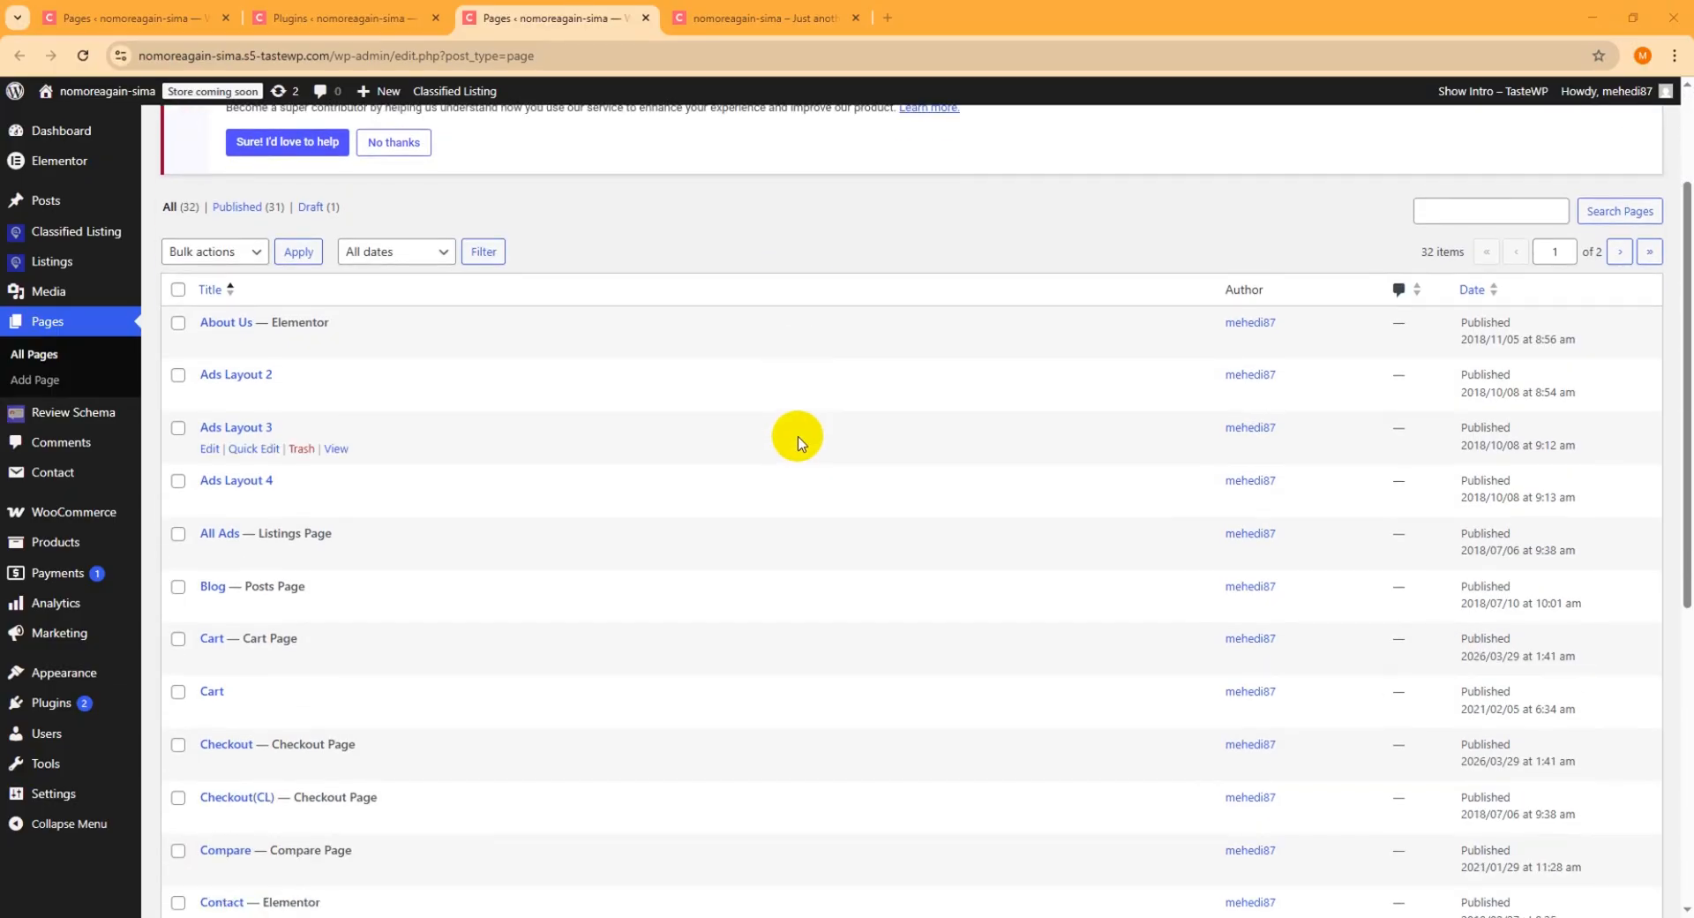
scroll(798, 423, down, 1)
scroll(798, 424, down, 1)
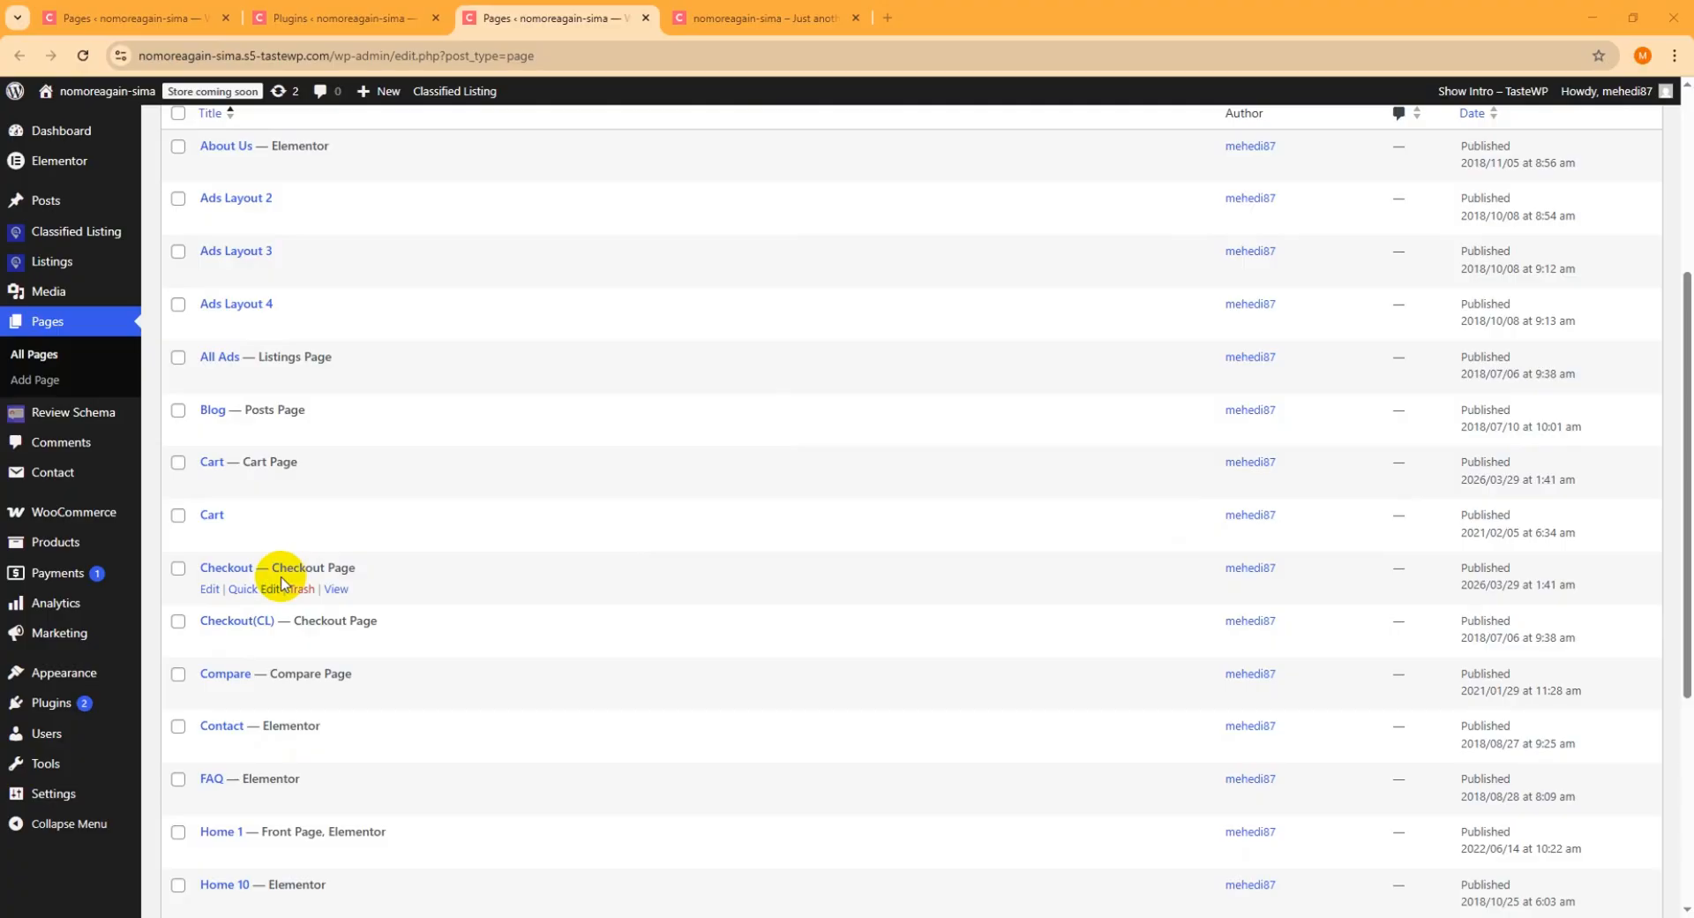
right_click(208, 602)
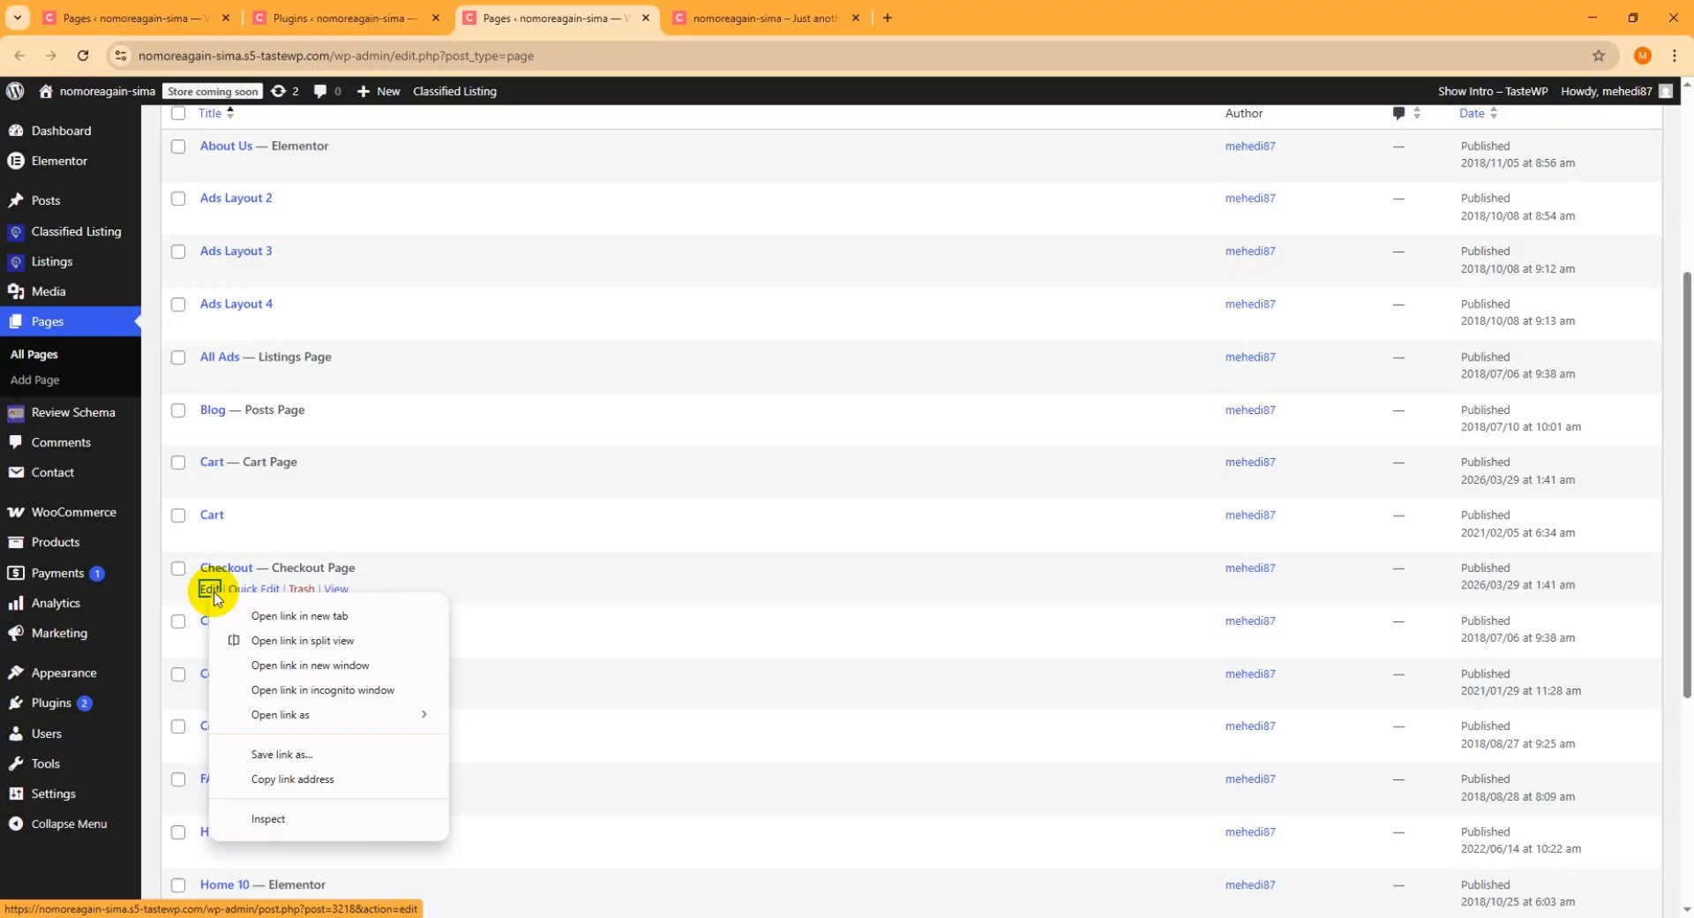
click(256, 611)
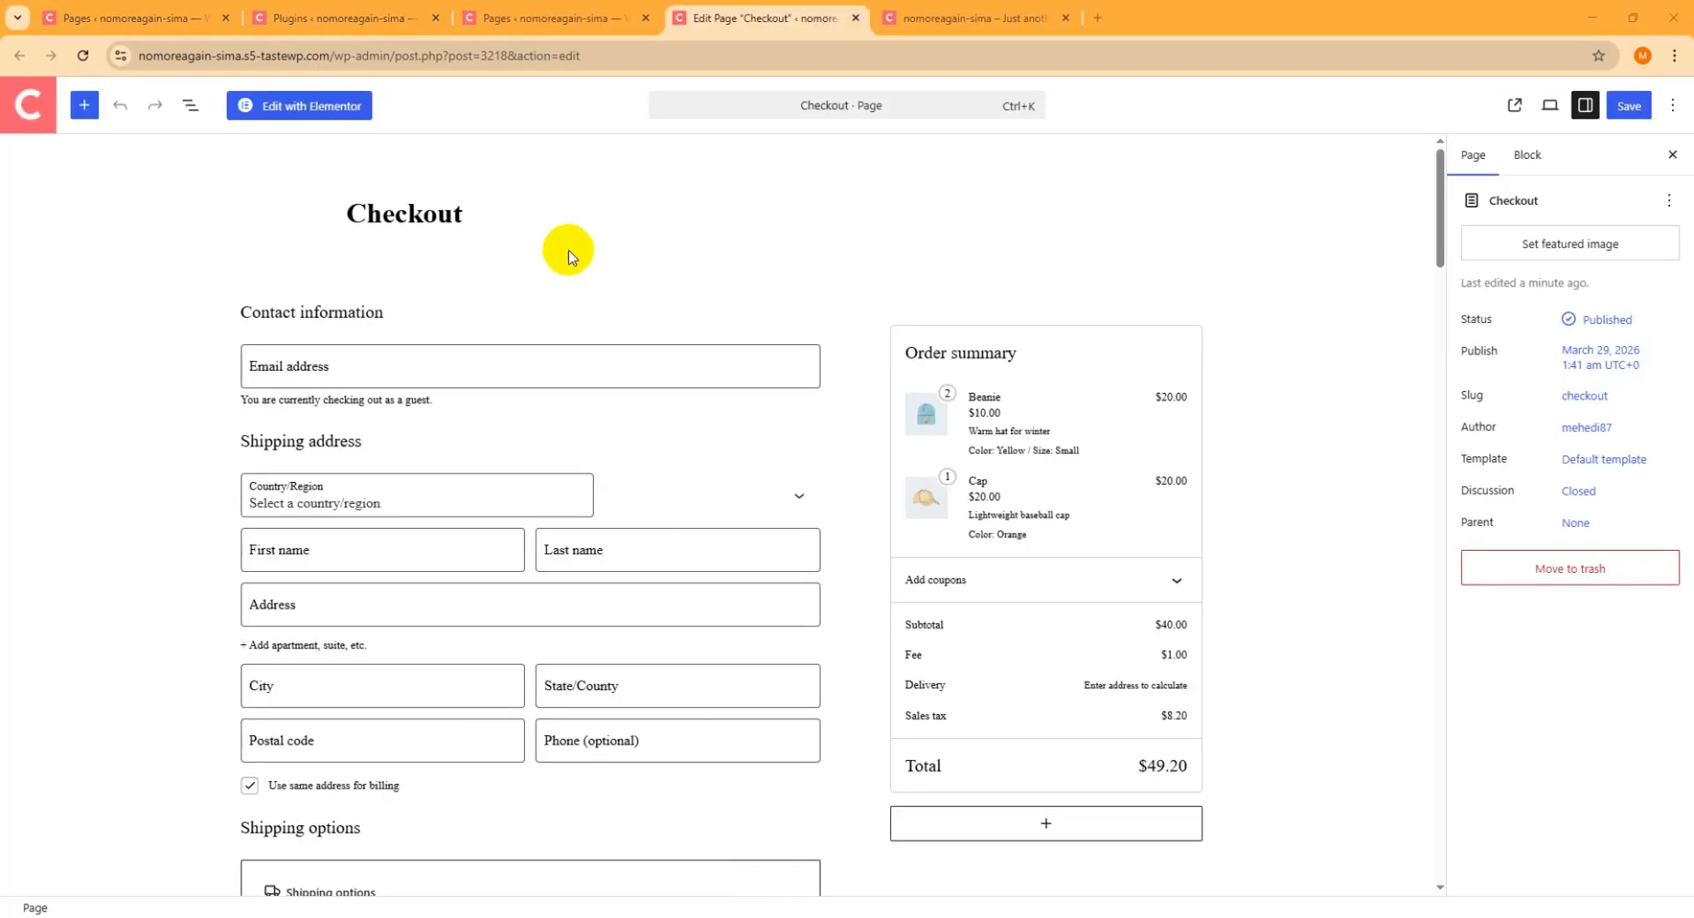
Change the WooCommerce checkout page's title to "Checkout (WC)".
click(473, 213)
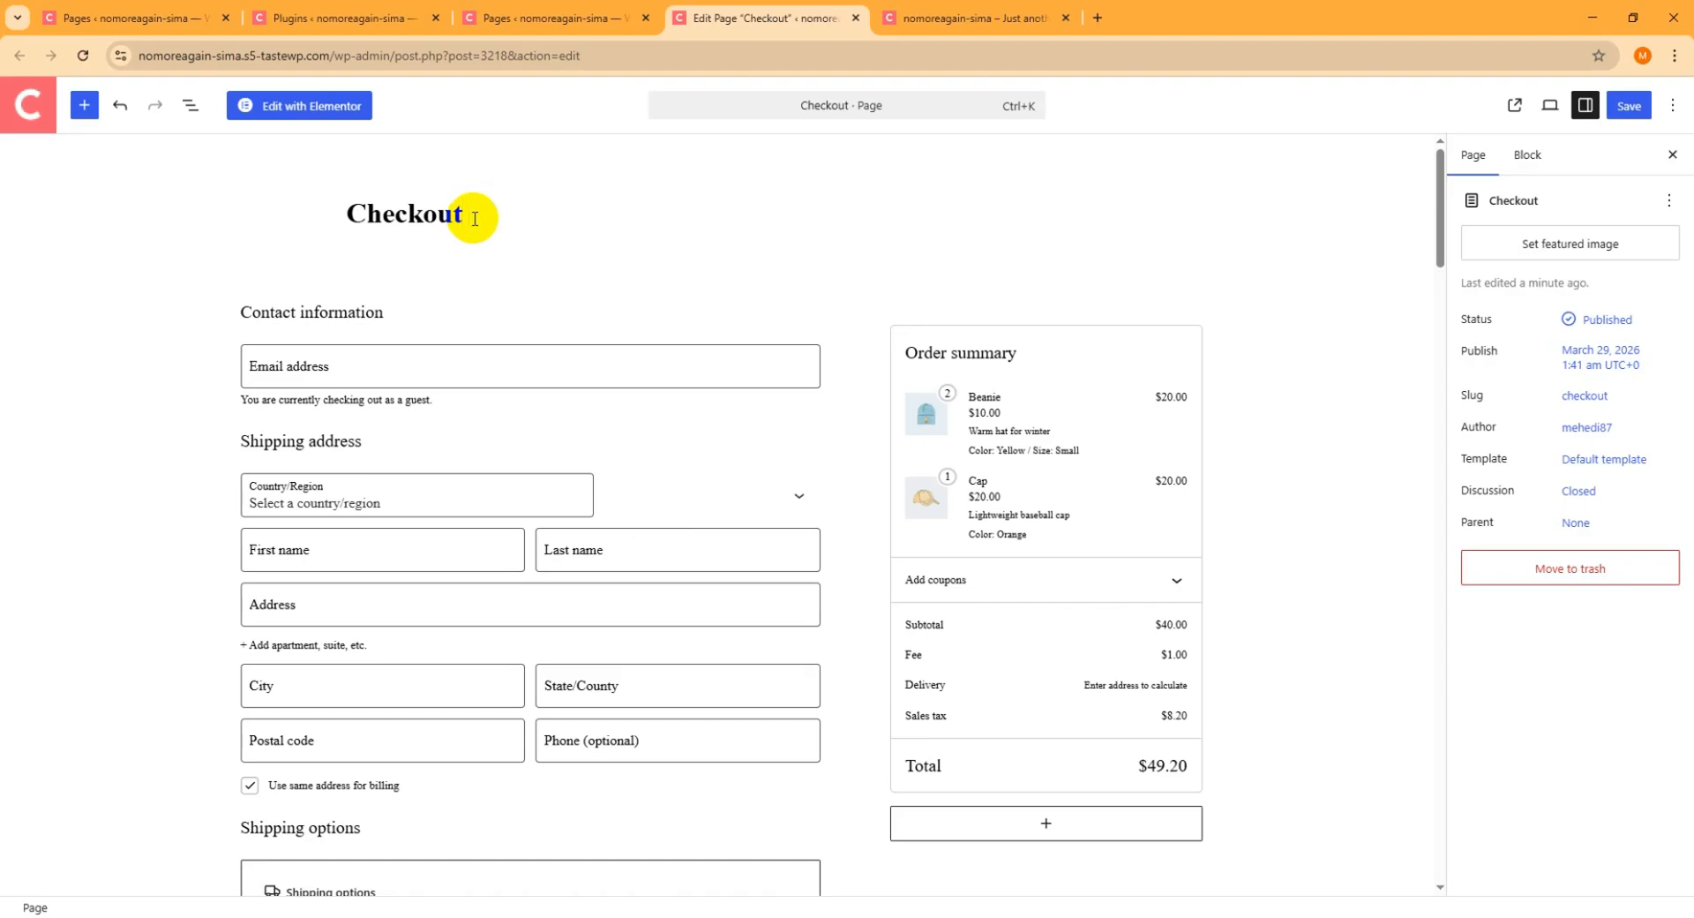
text(())
text(WC)
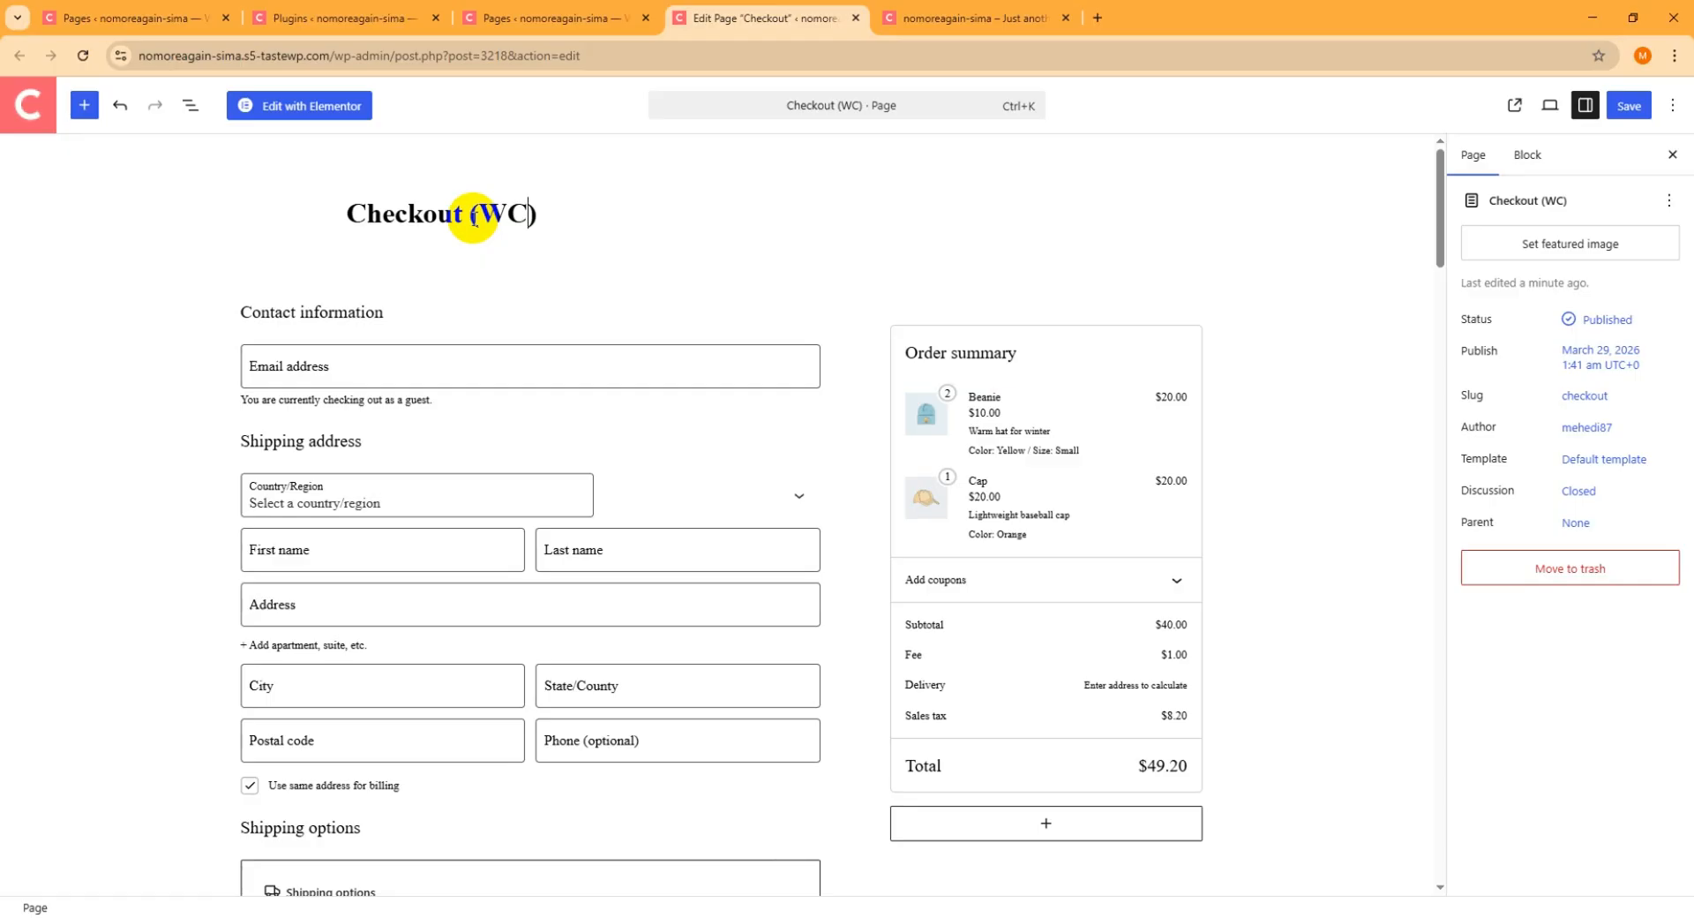
Set the WooCommerce checkout page's slug to checkout-wc.
click(1593, 404)
click(1306, 491)
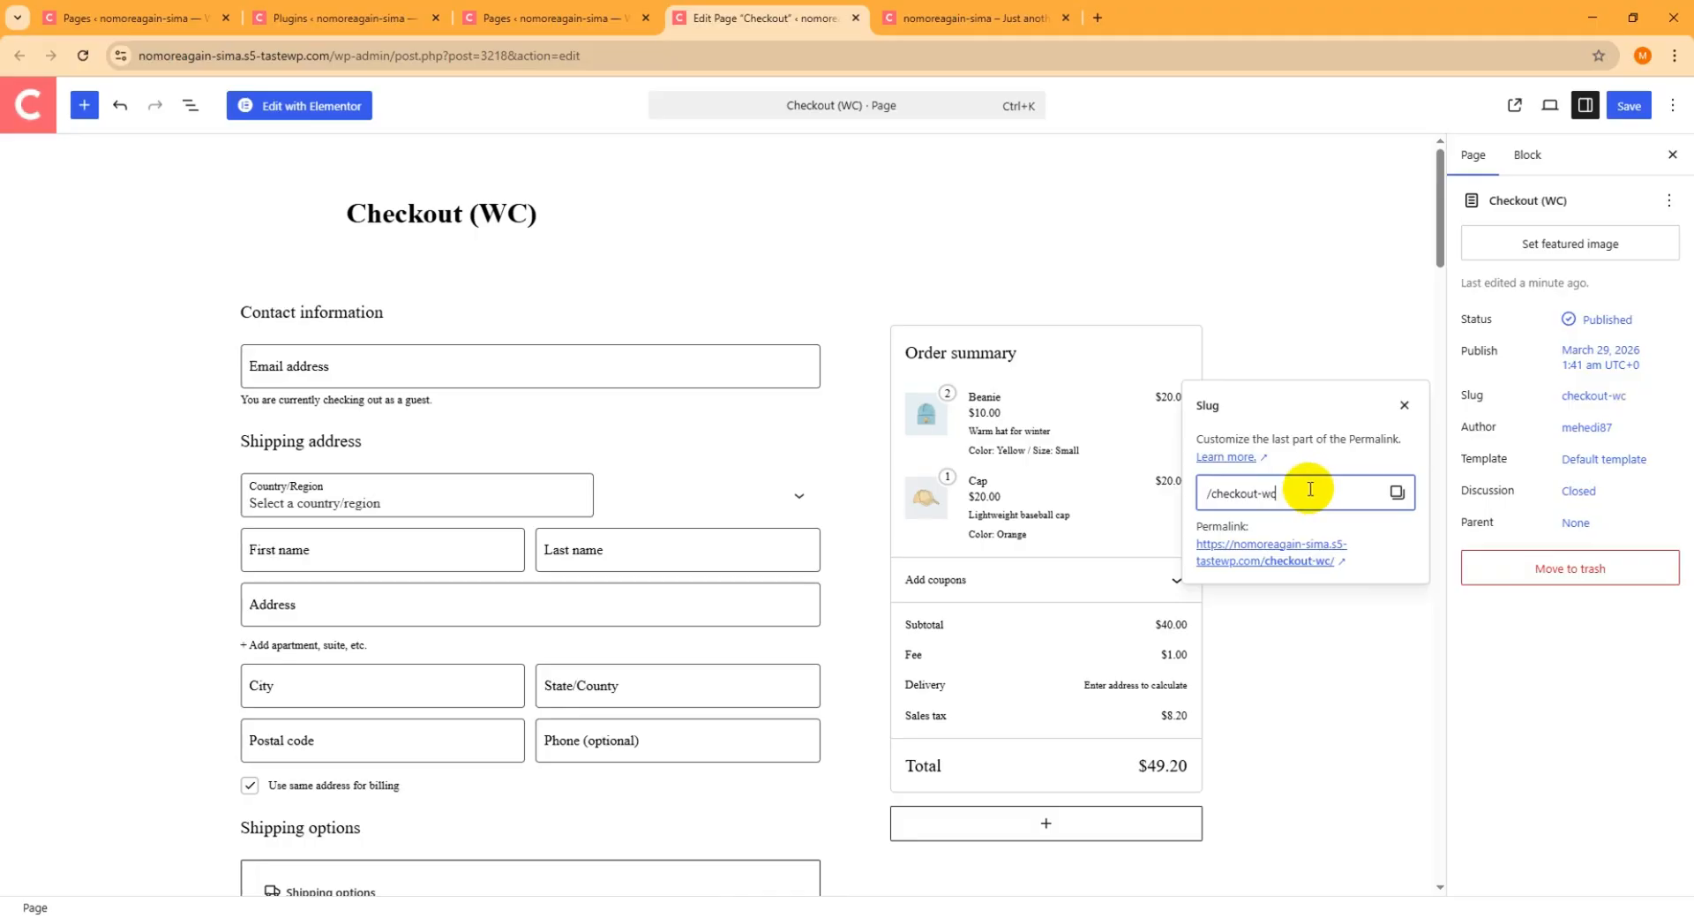
click(1303, 178)
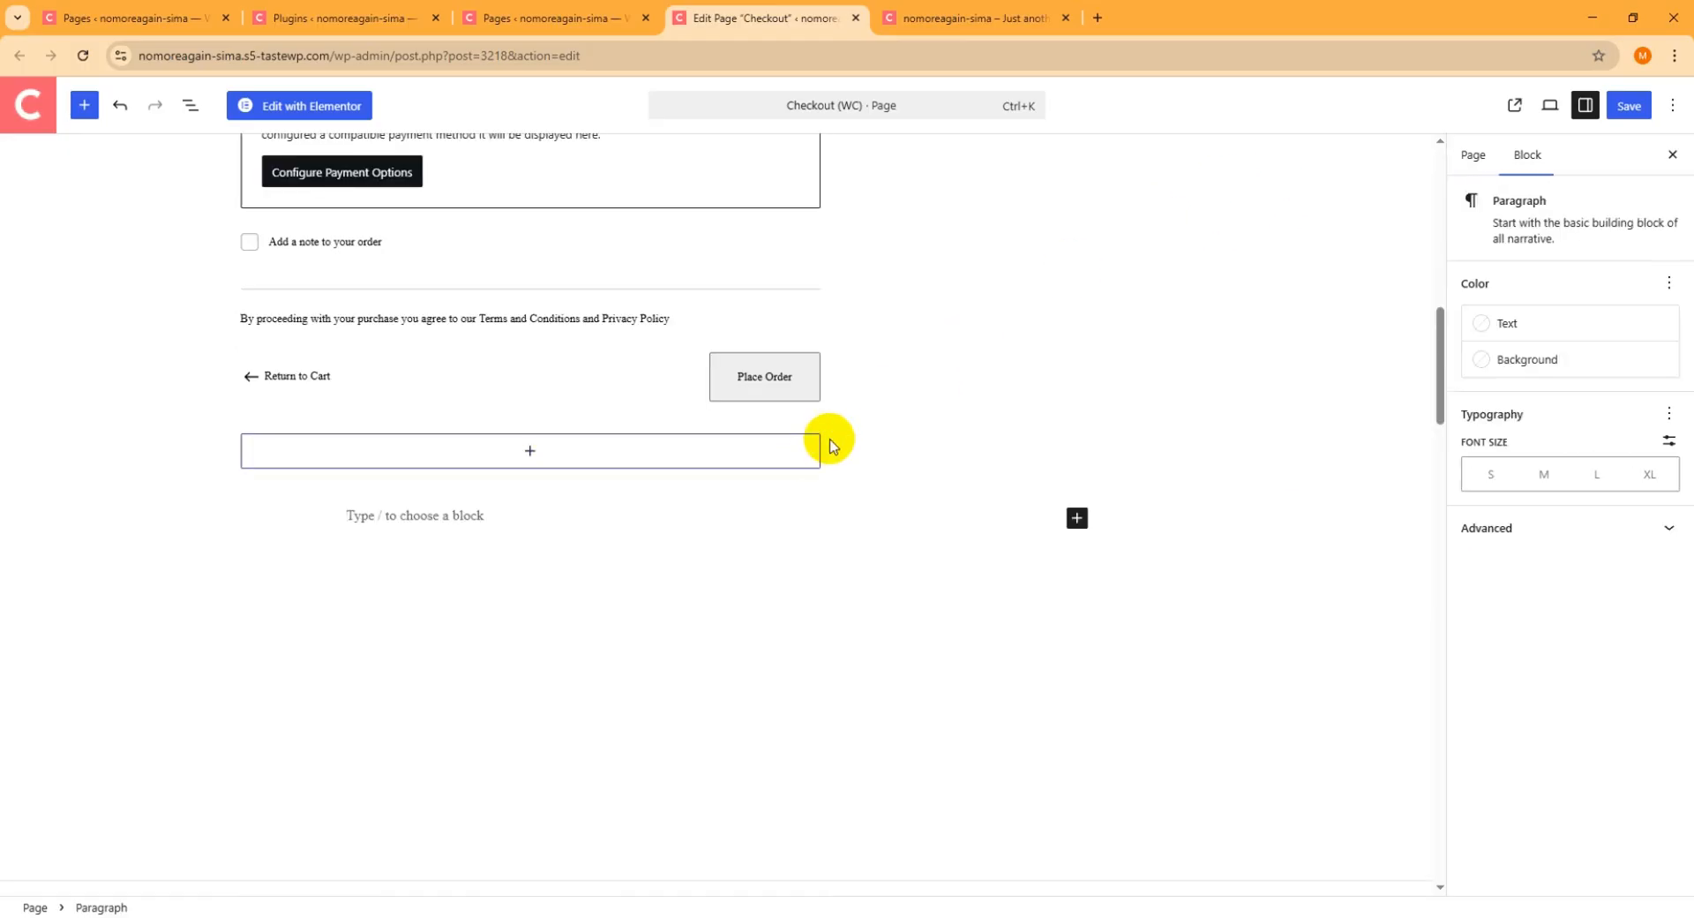
Delete the entire Checkout block from the Checkout (WC) page, leaving an empty paragraph under the title.
scroll(900, 485, up, 15)
click(815, 527)
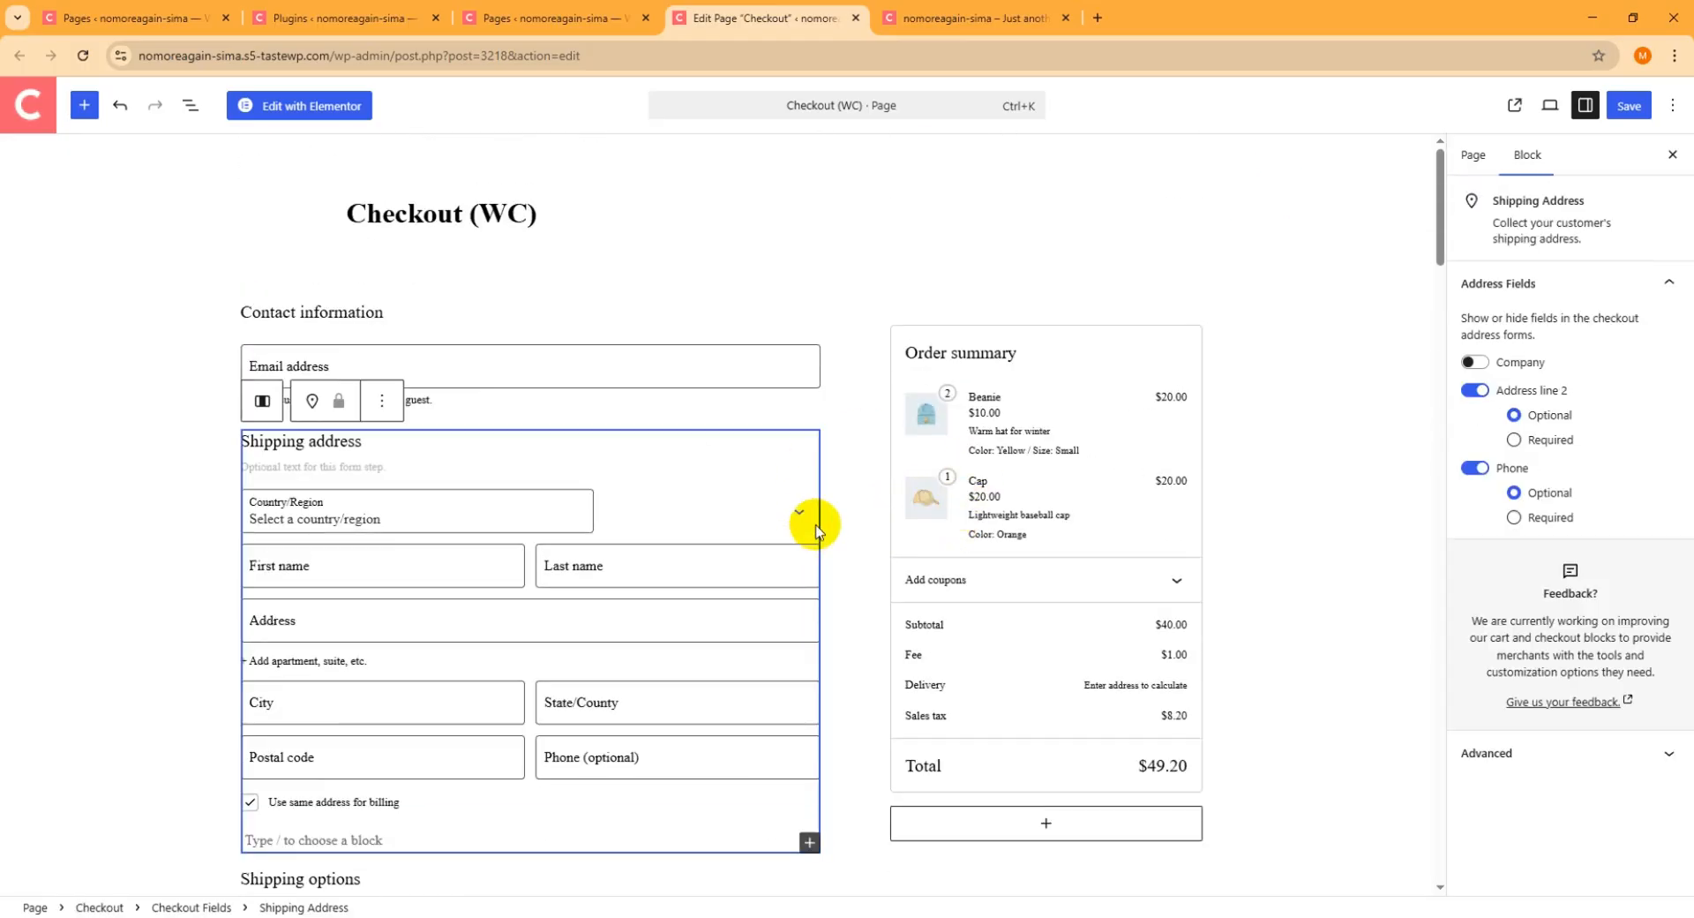
click(836, 329)
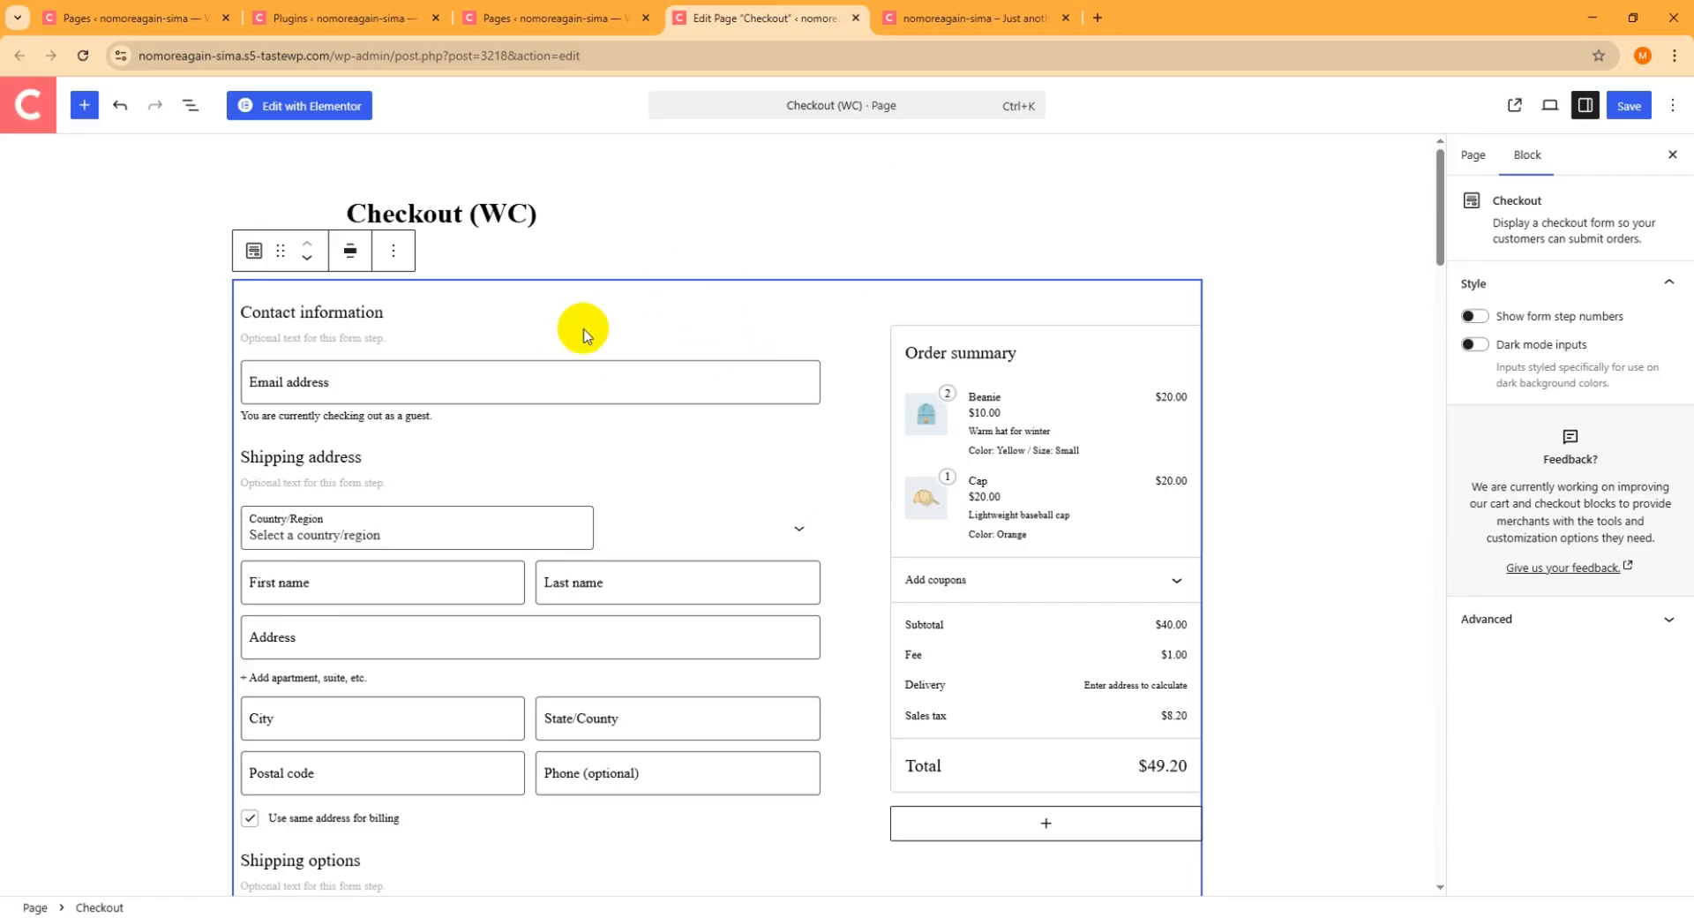
click(980, 213)
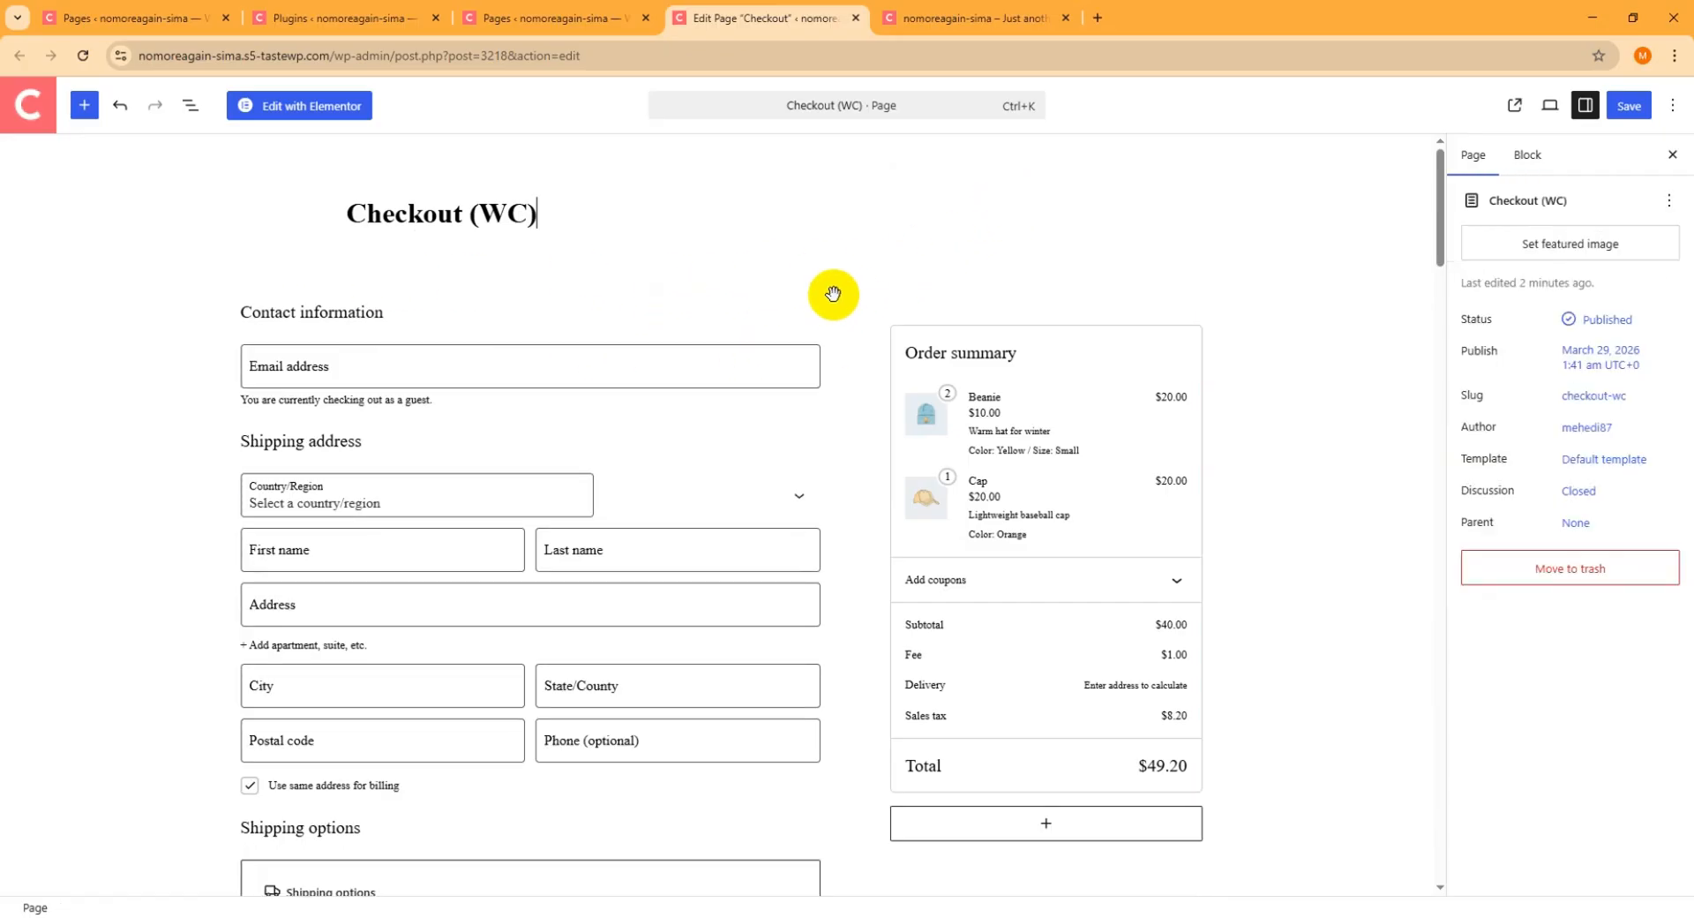
click(826, 305)
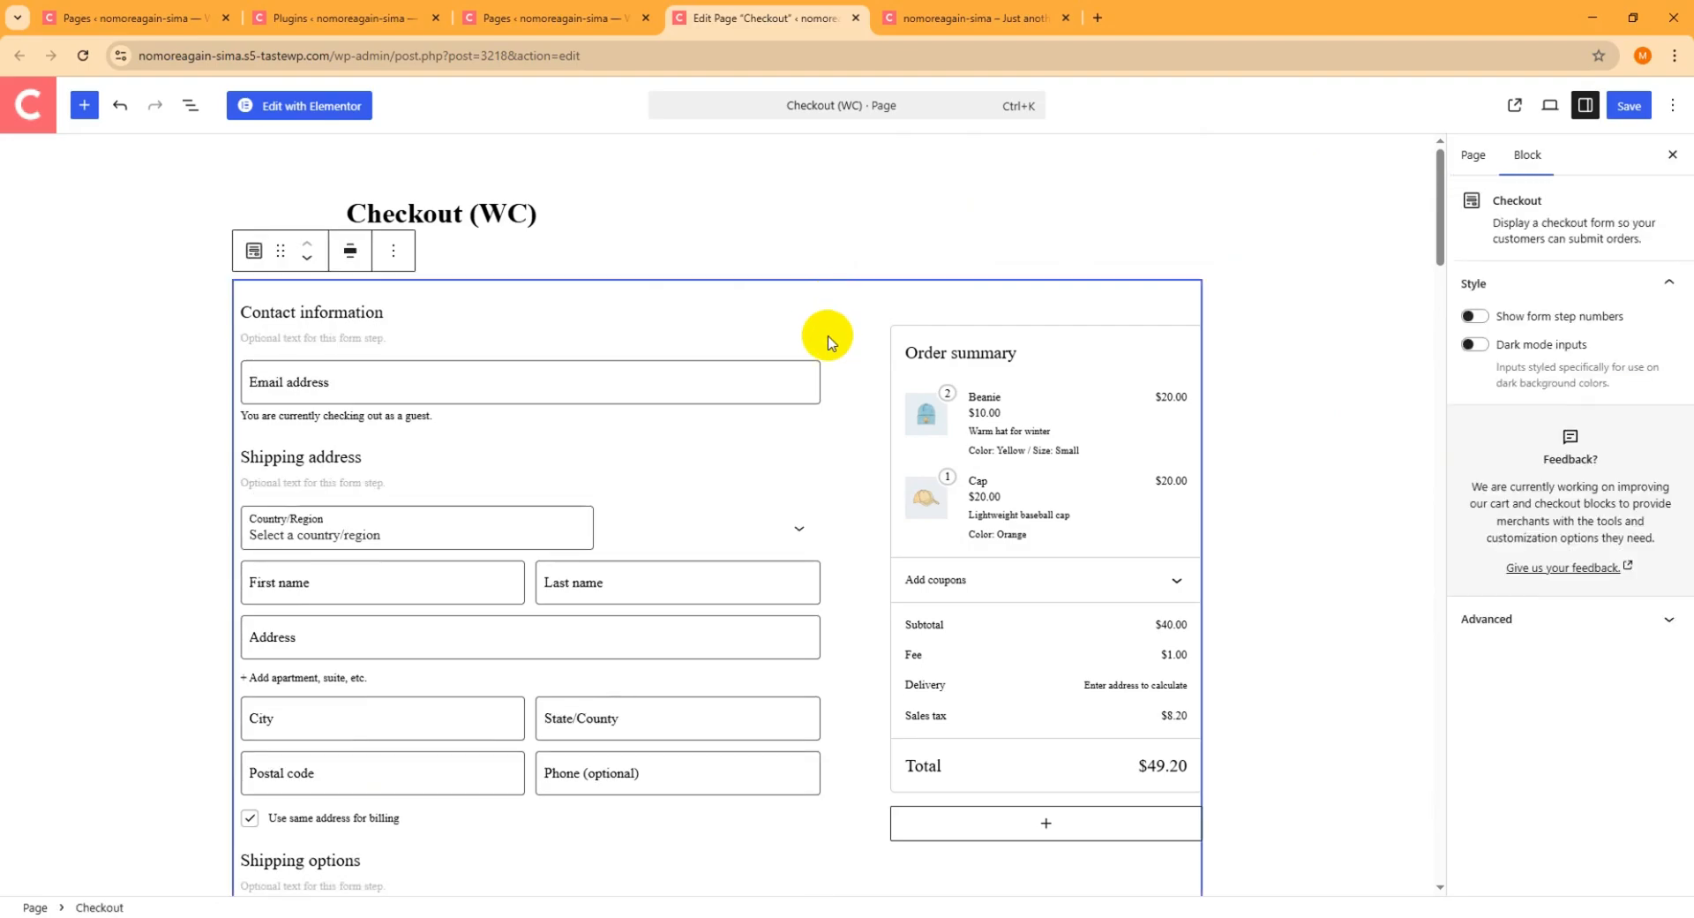
click(394, 256)
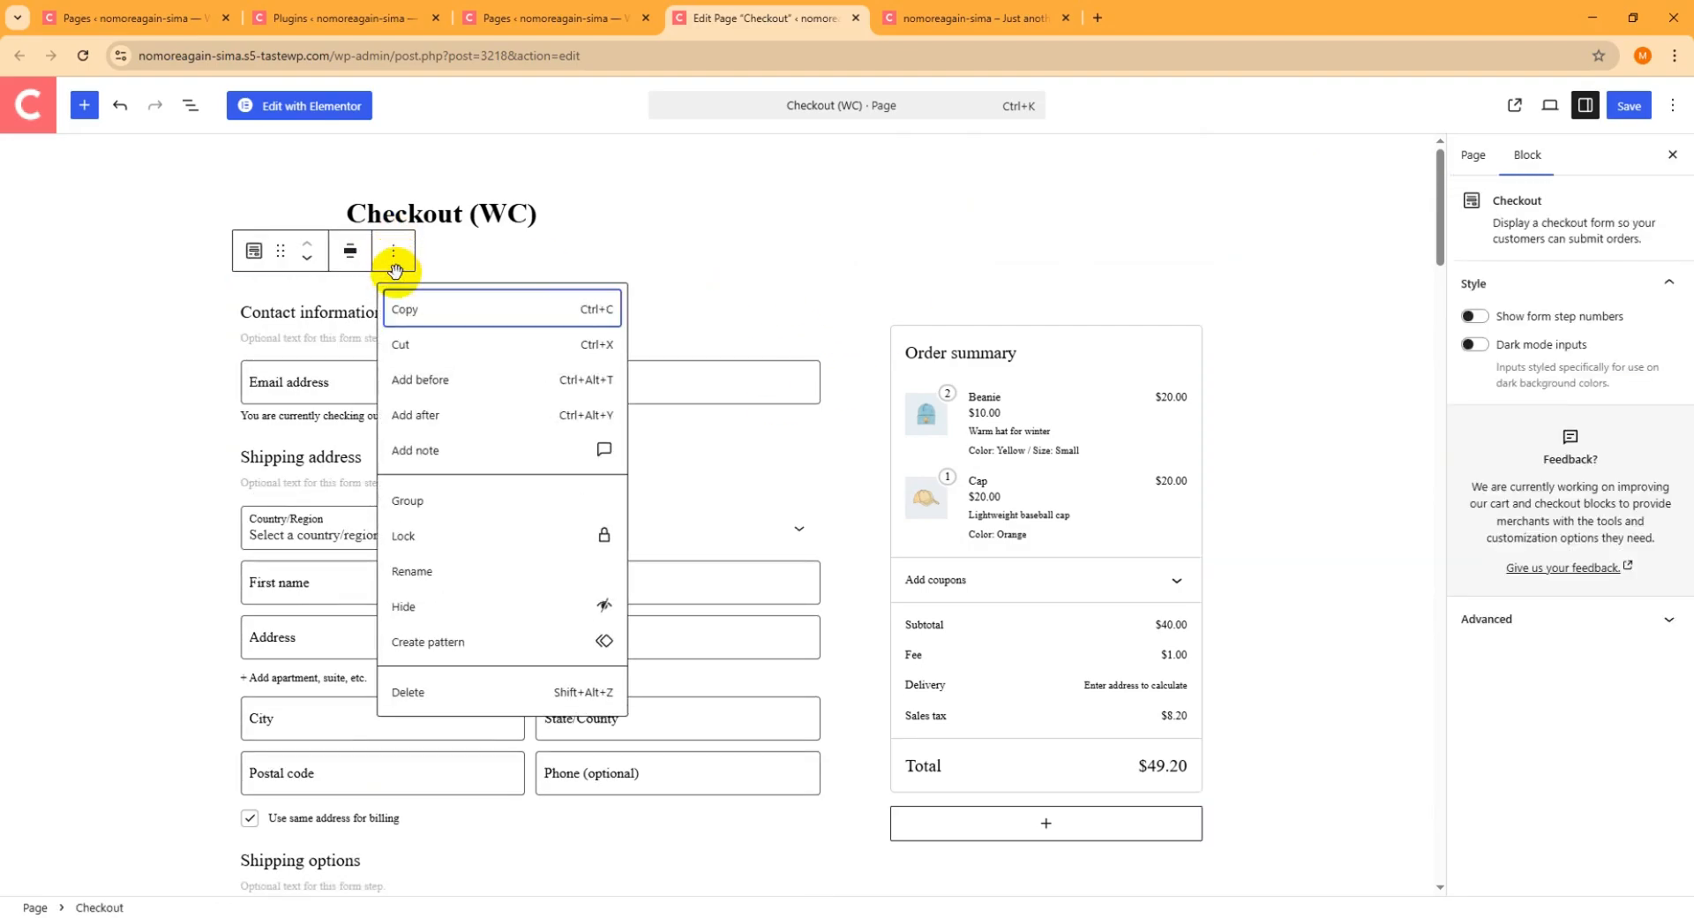
click(436, 697)
click(465, 274)
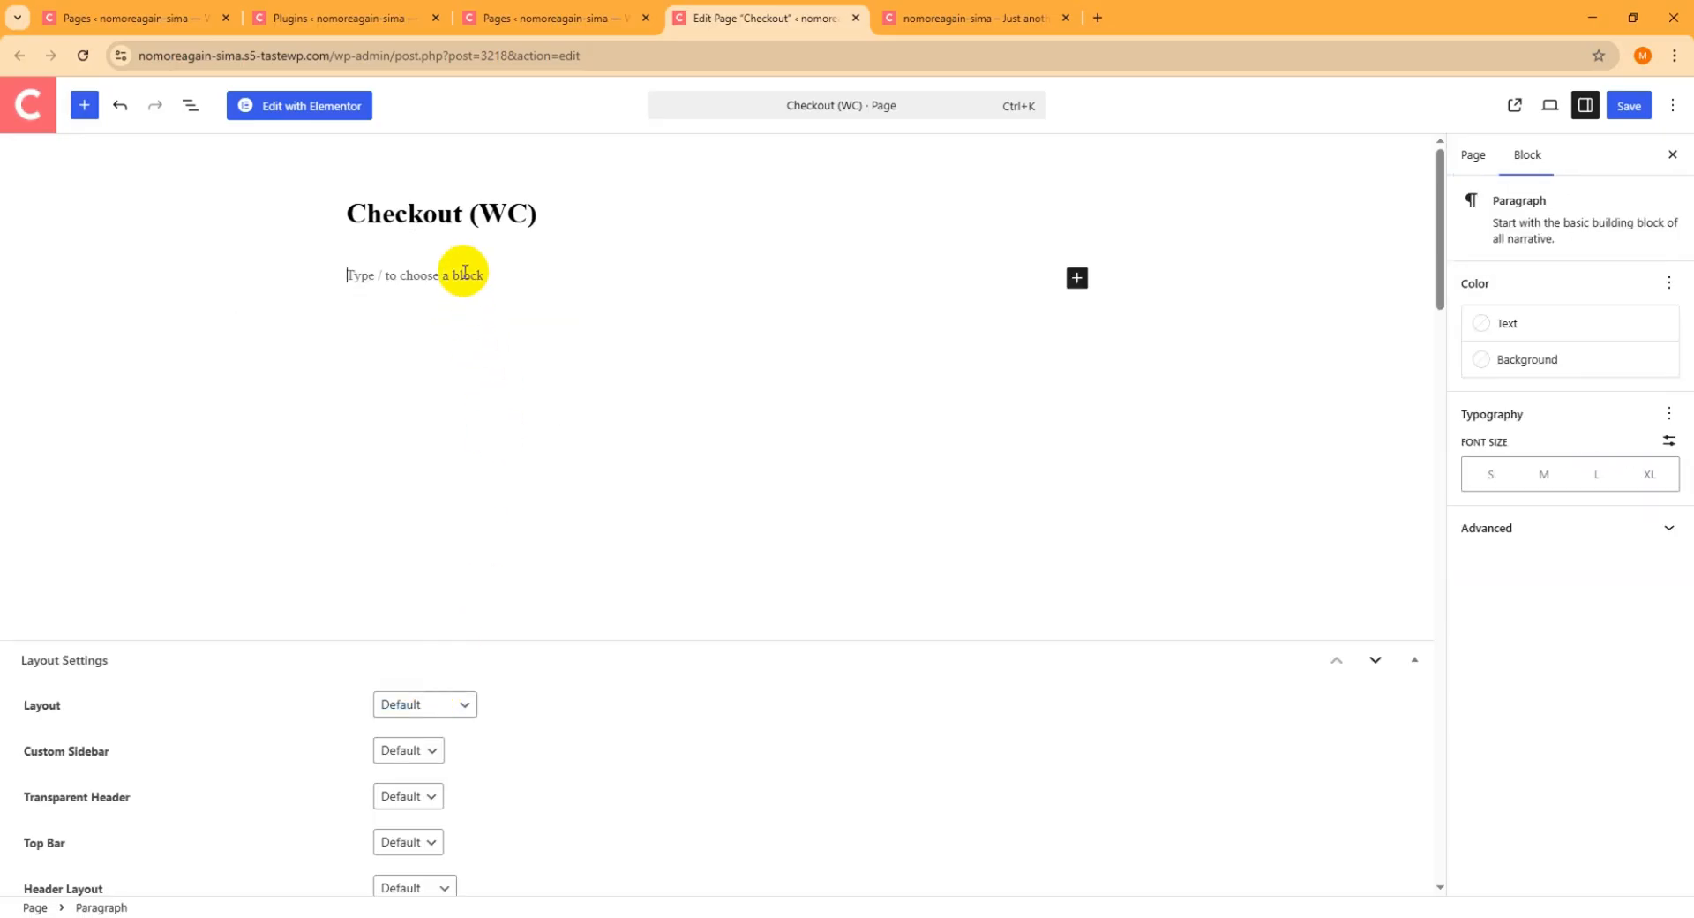
Search Google in a new tab for "woocommerce checkout shortcode".
click(1099, 20)
click(728, 355)
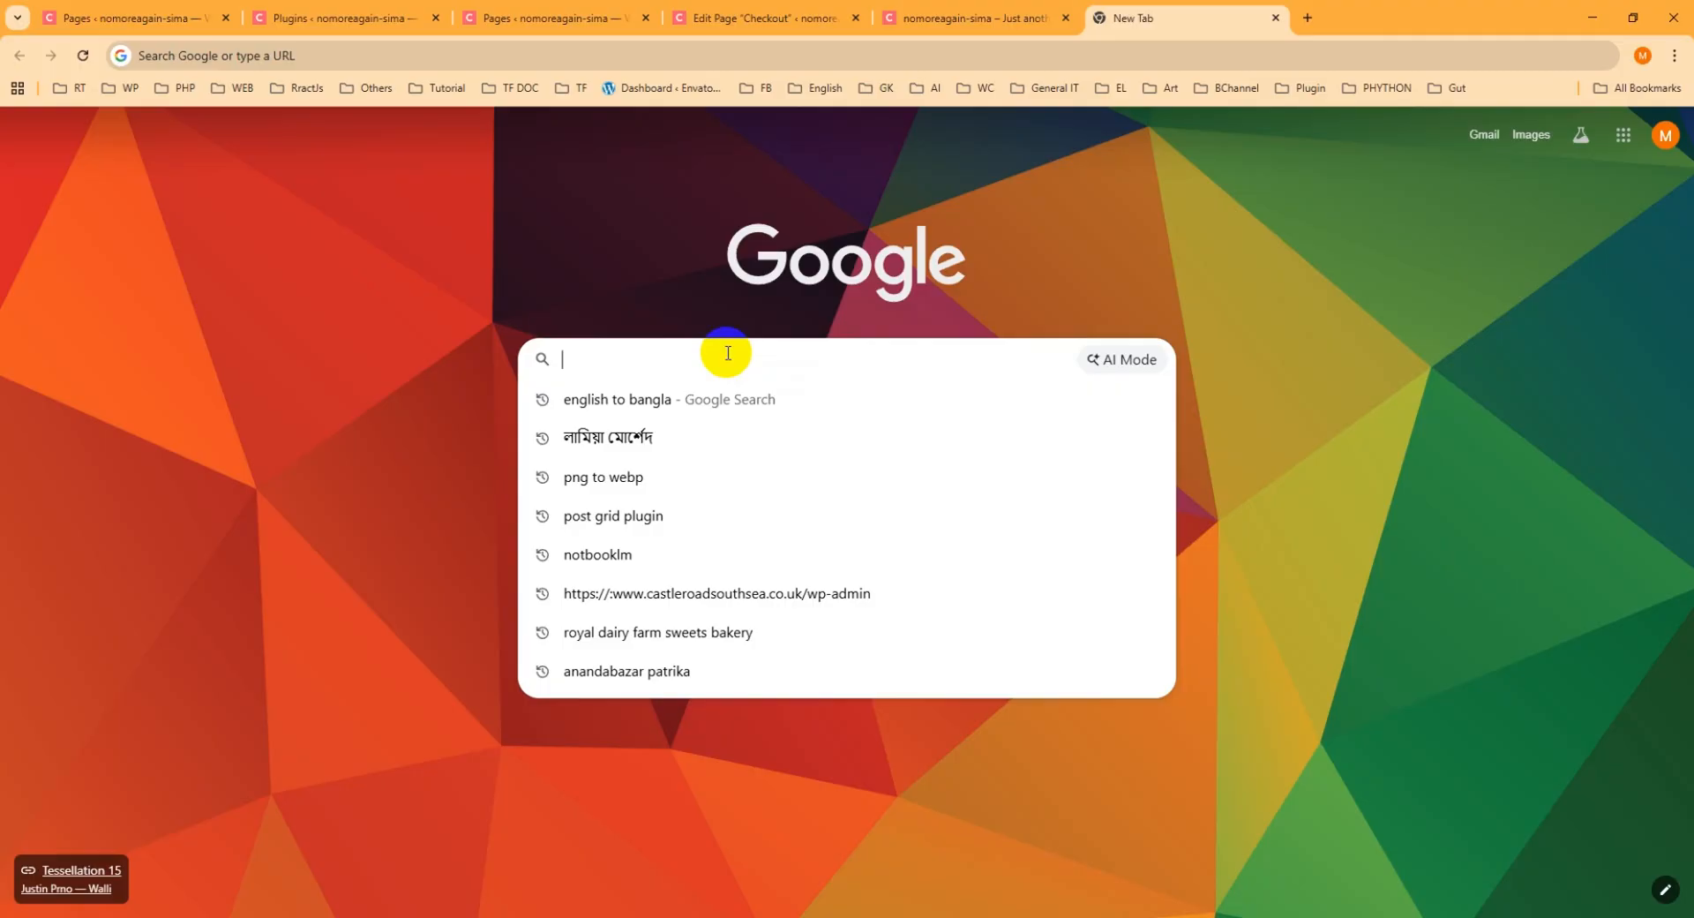
text(wooc)
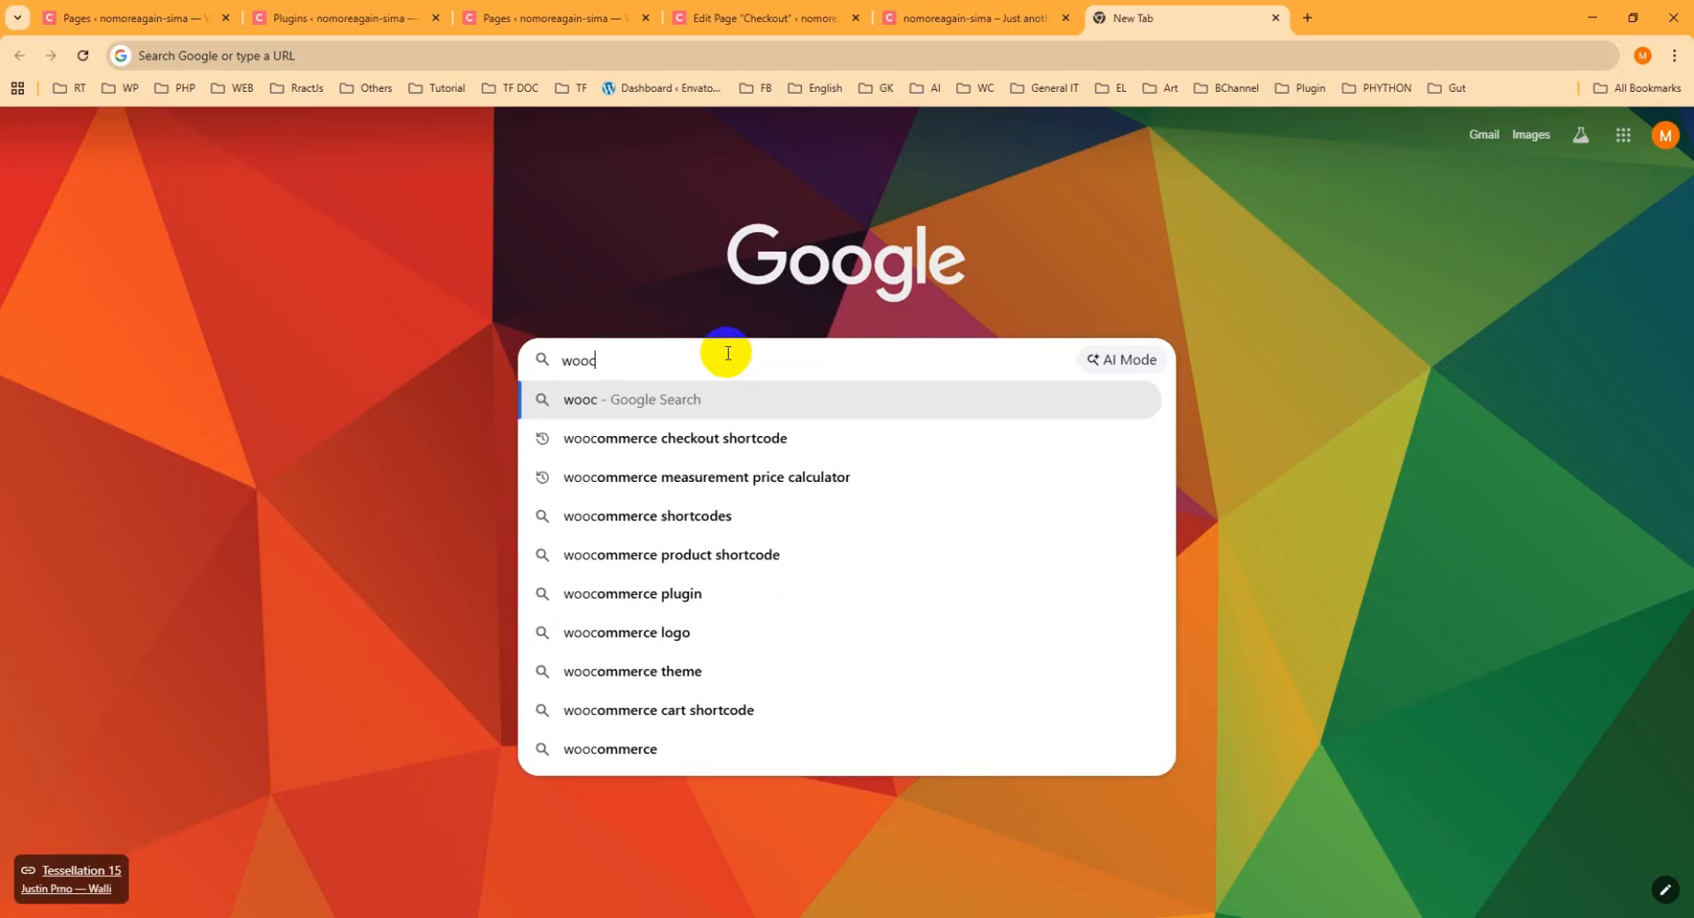
text(ommerce)
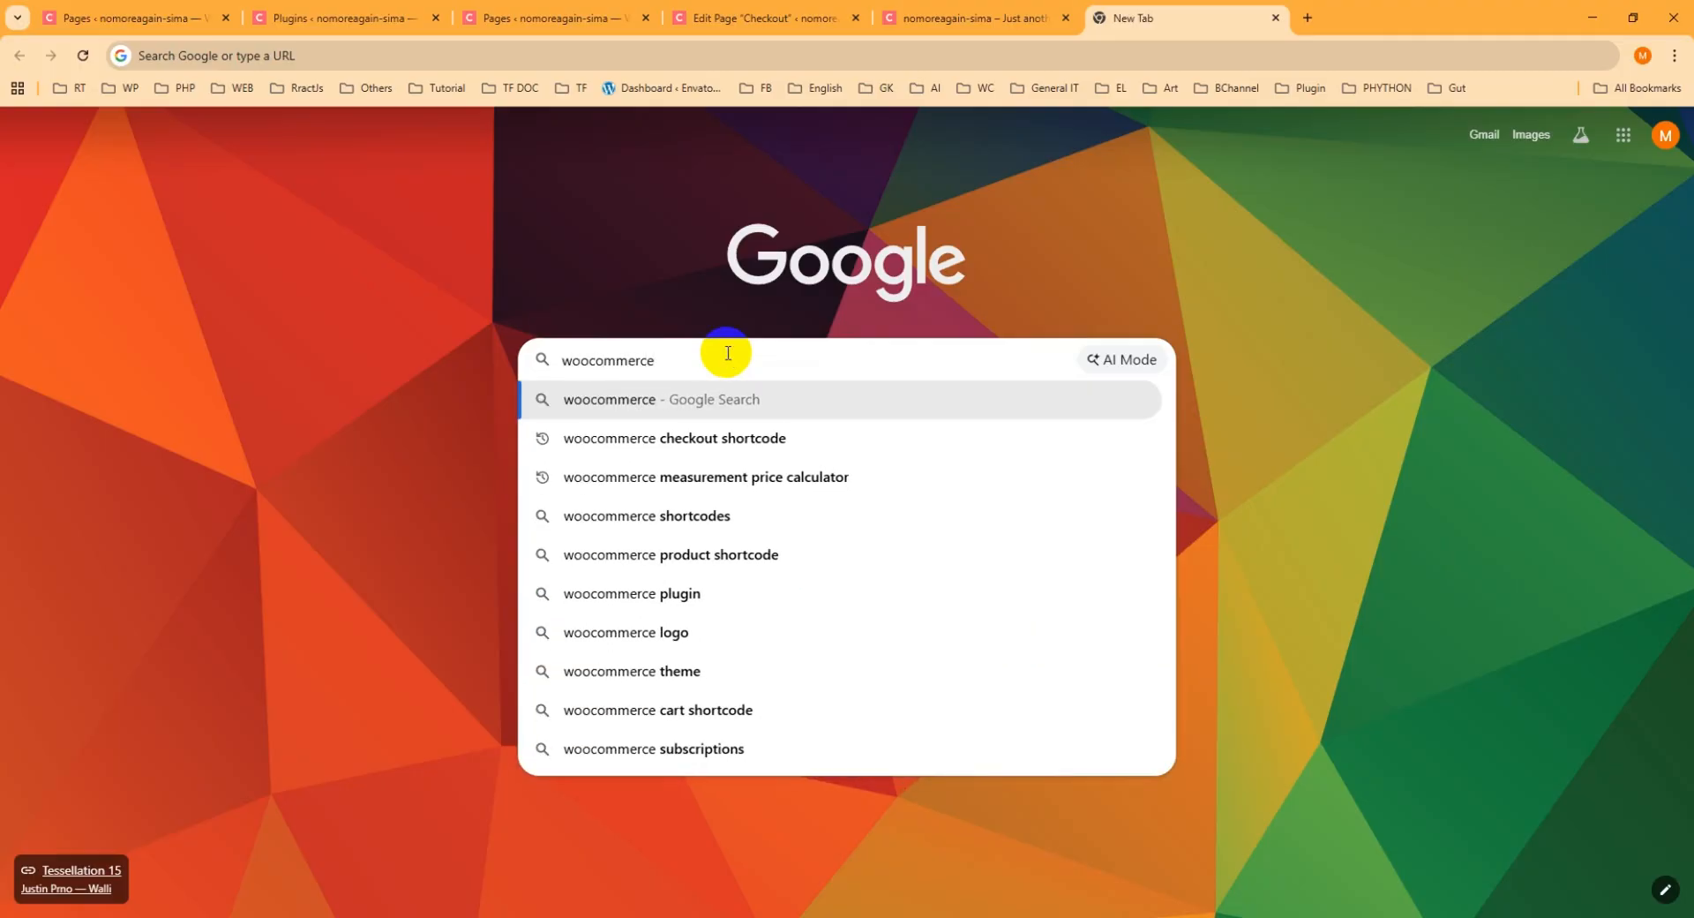
click(742, 441)
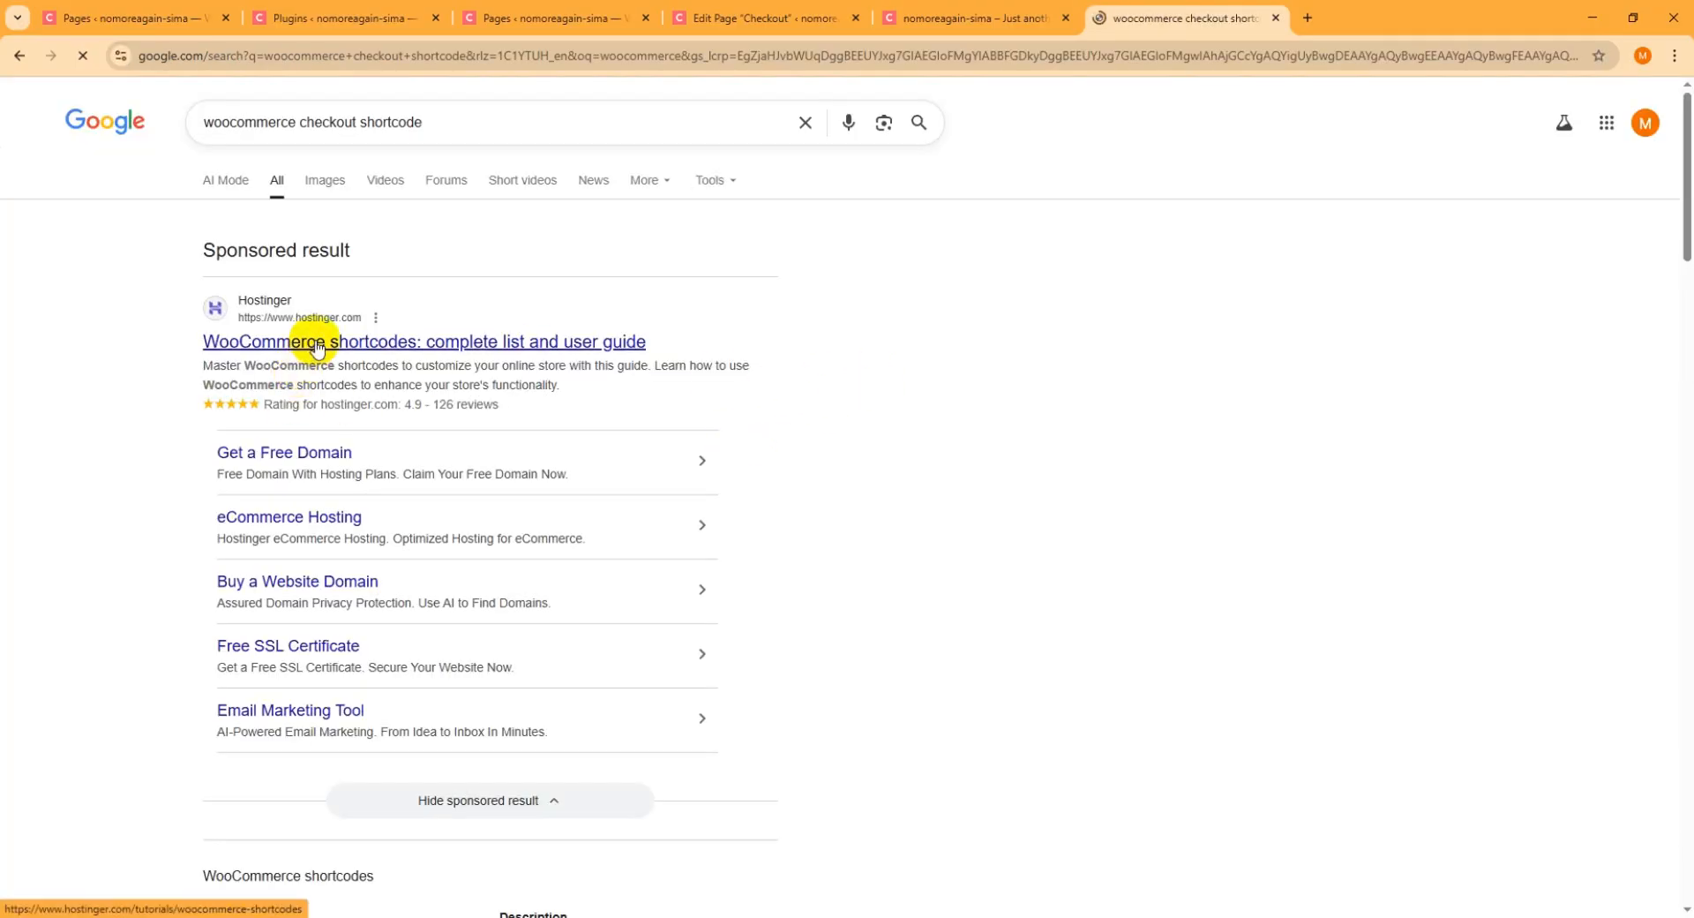
Open the FunnelKit guide and WooCommerce's shortcode documentation from the results in new tabs, keeping only the WooCommerce documentation open.
scroll(318, 348, down, 7)
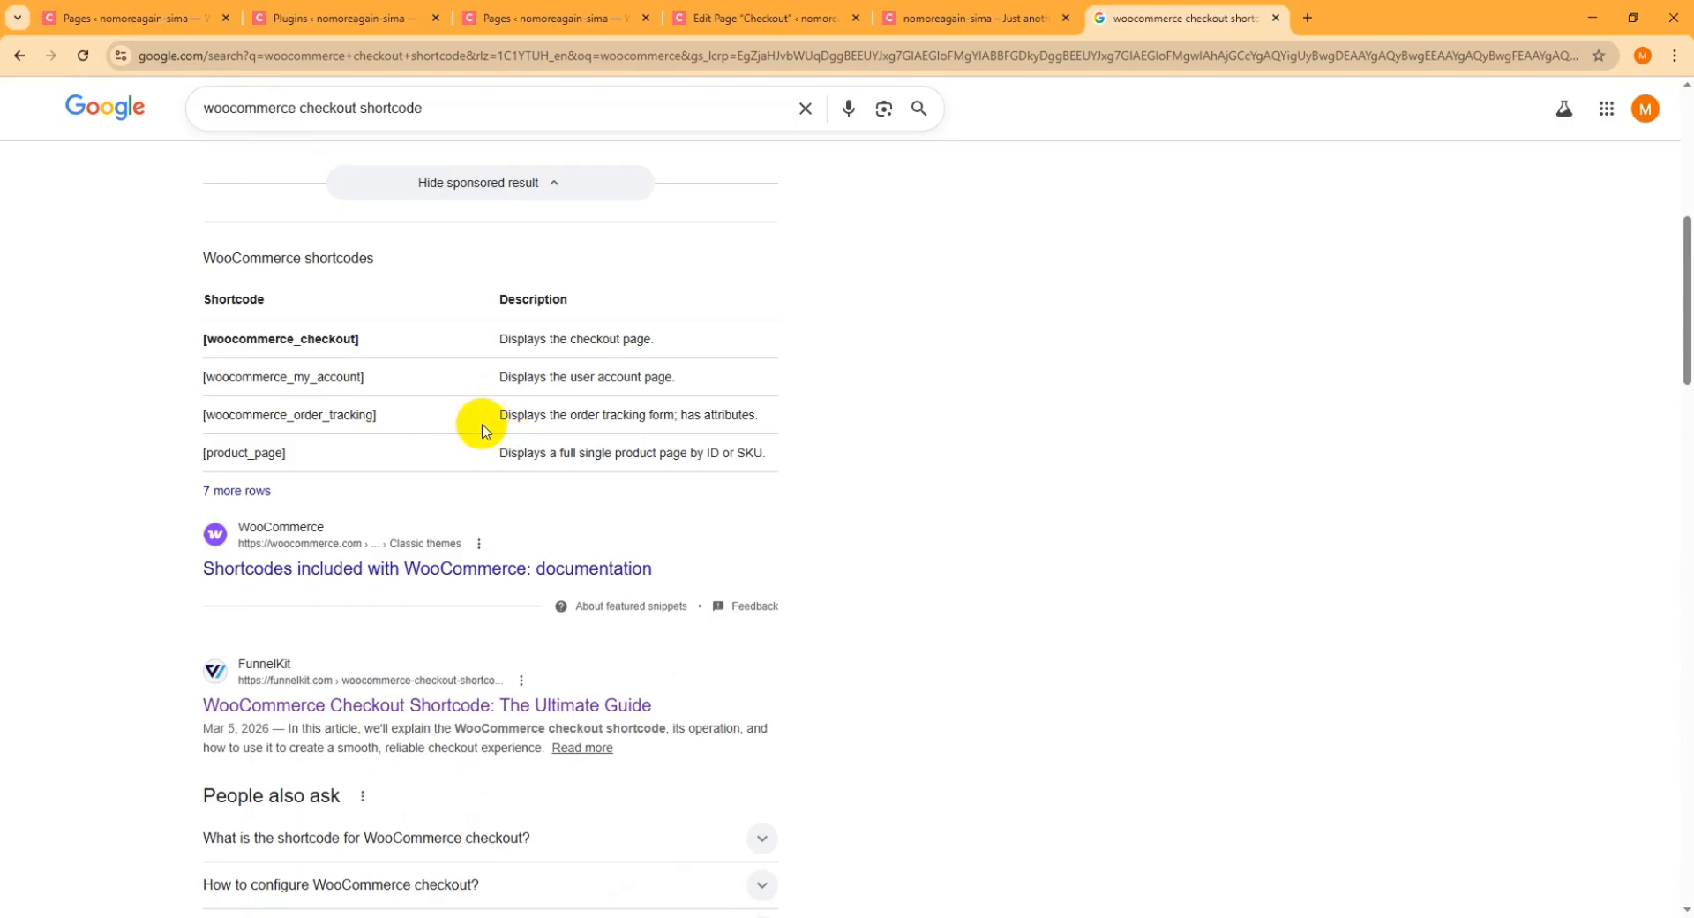
scroll(446, 427, down, 2)
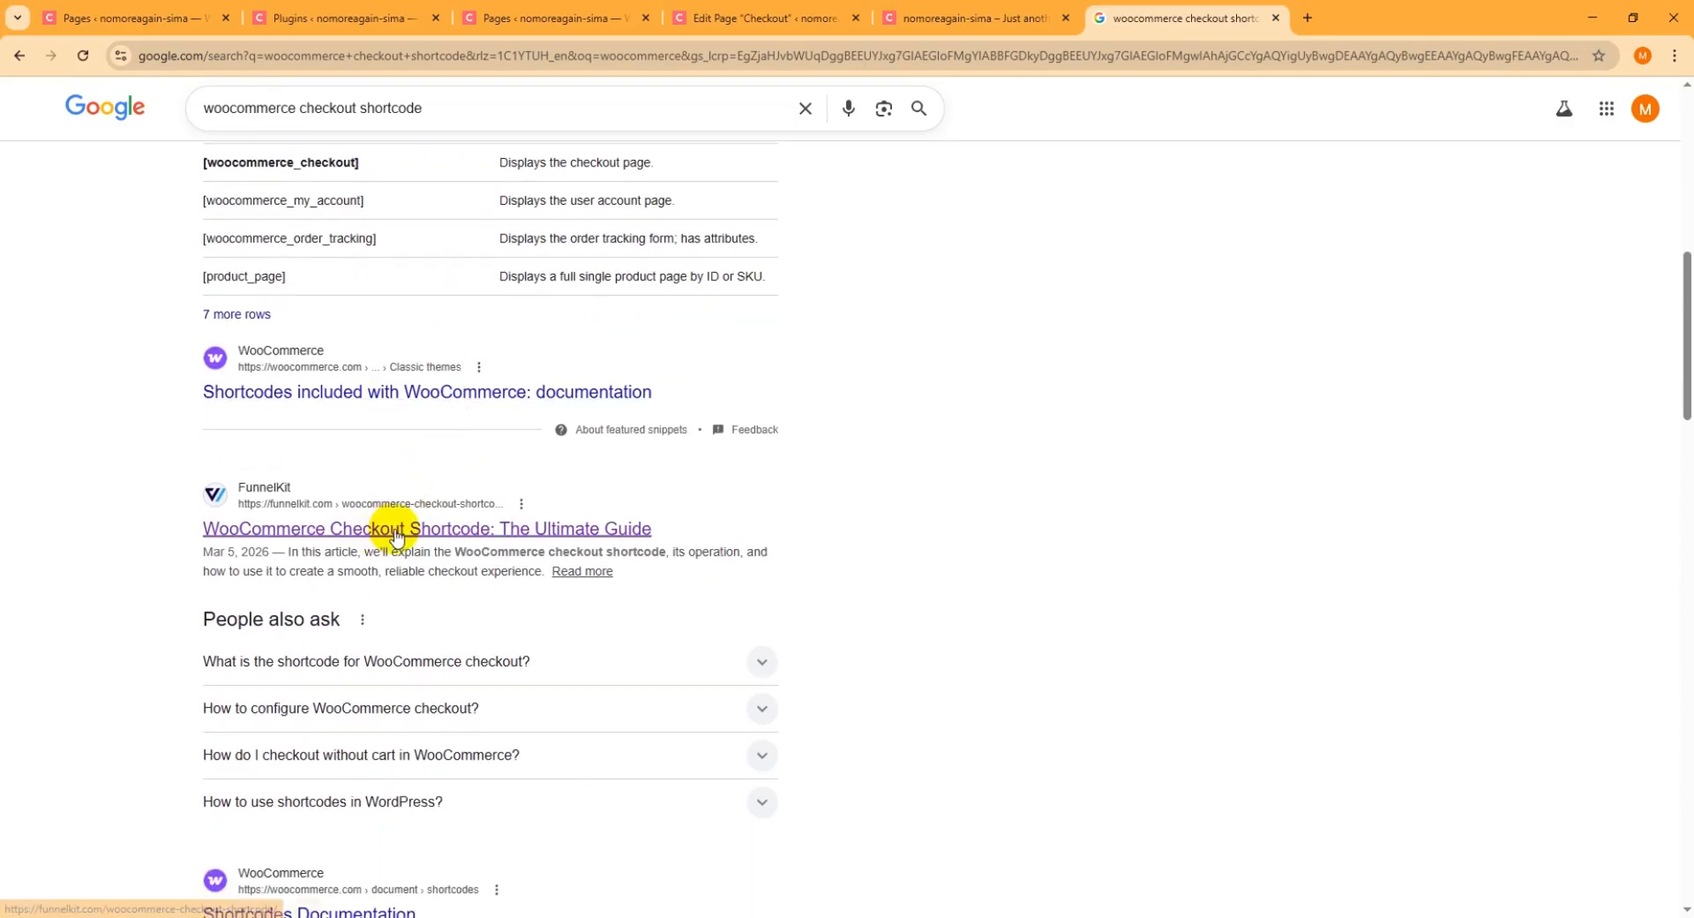
right_click(395, 536)
click(485, 552)
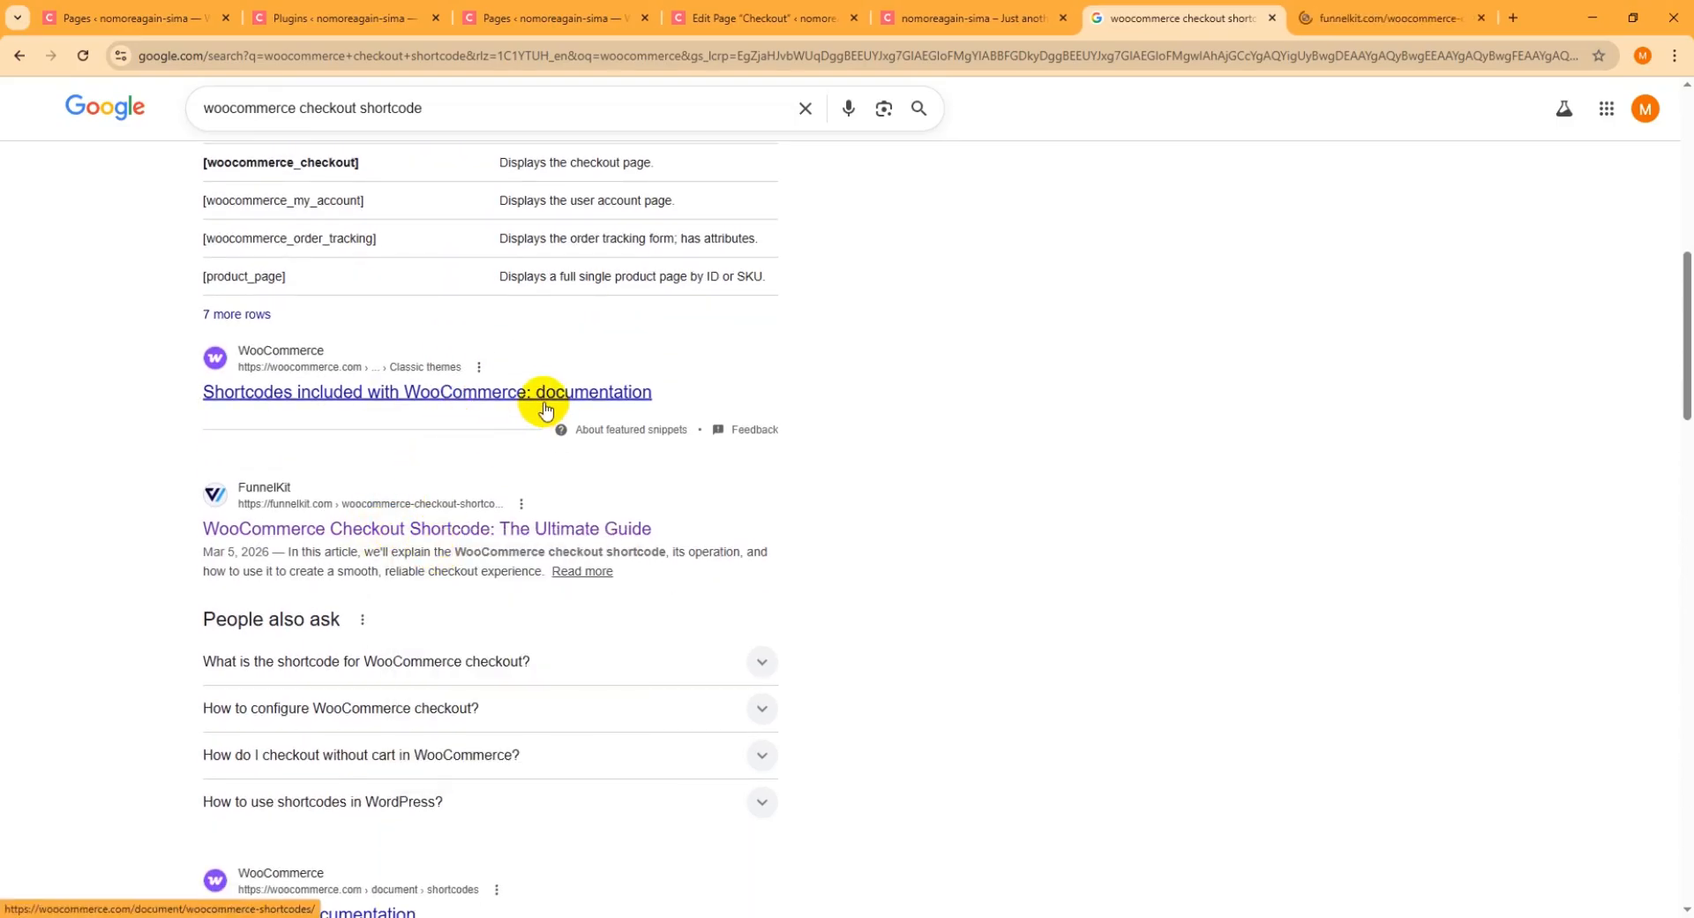
right_click(570, 395)
click(609, 410)
click(1253, 16)
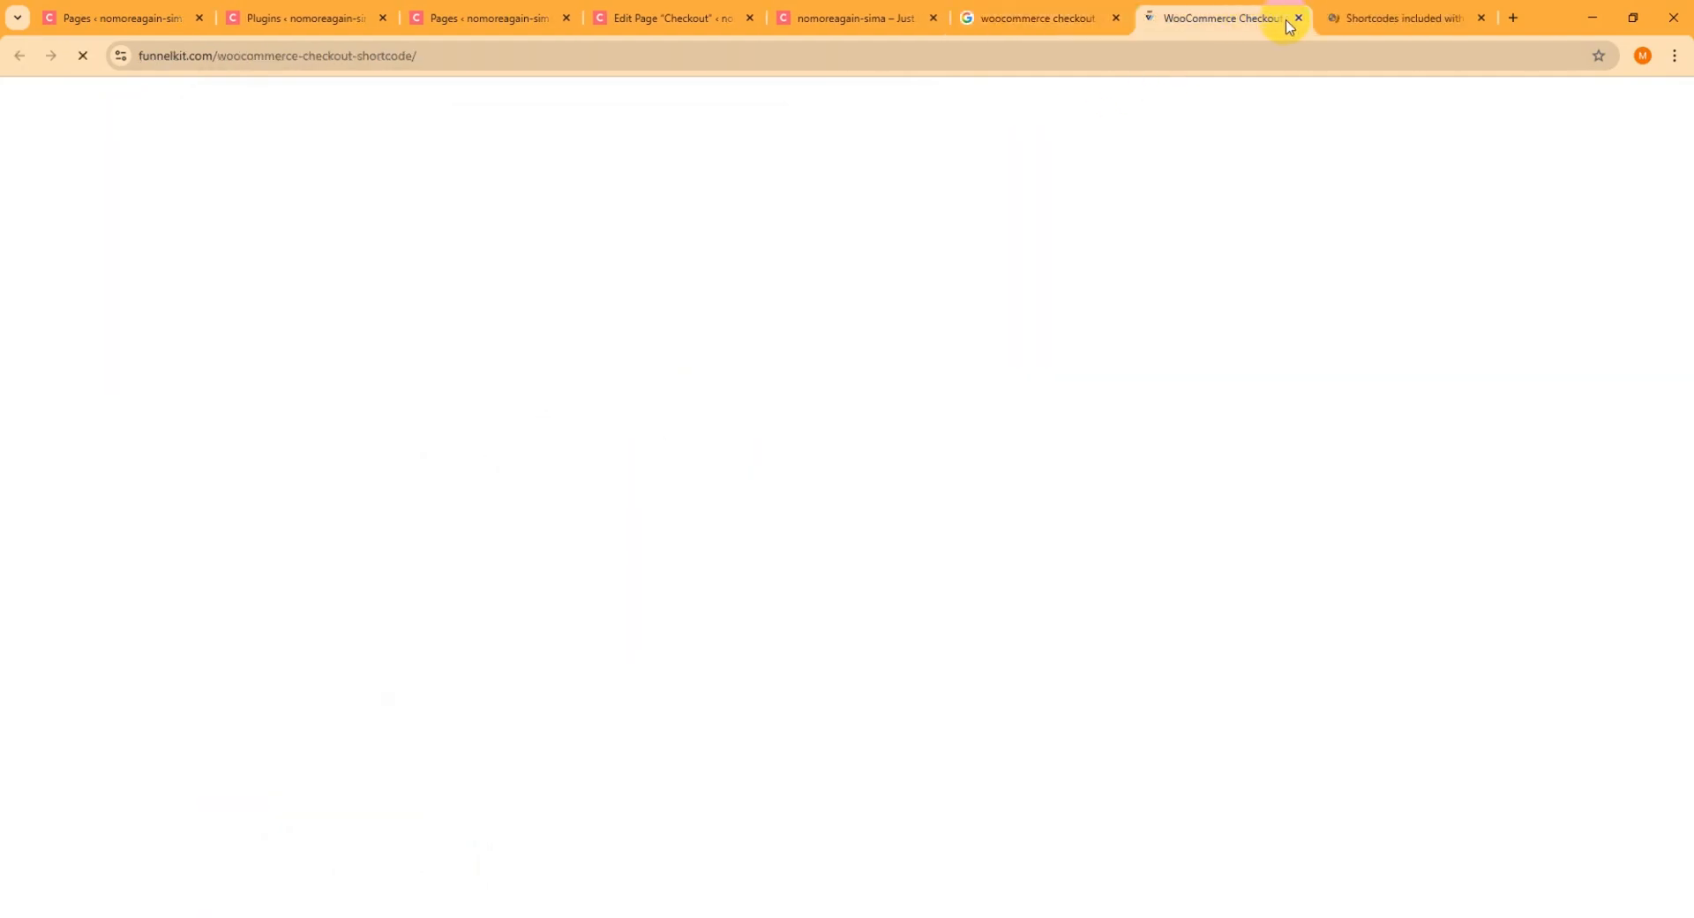
click(1299, 18)
Copy the [woocommerce_checkout] shortcode from the WooCommerce shortcodes table in the documentation.
scroll(976, 389, down, 3)
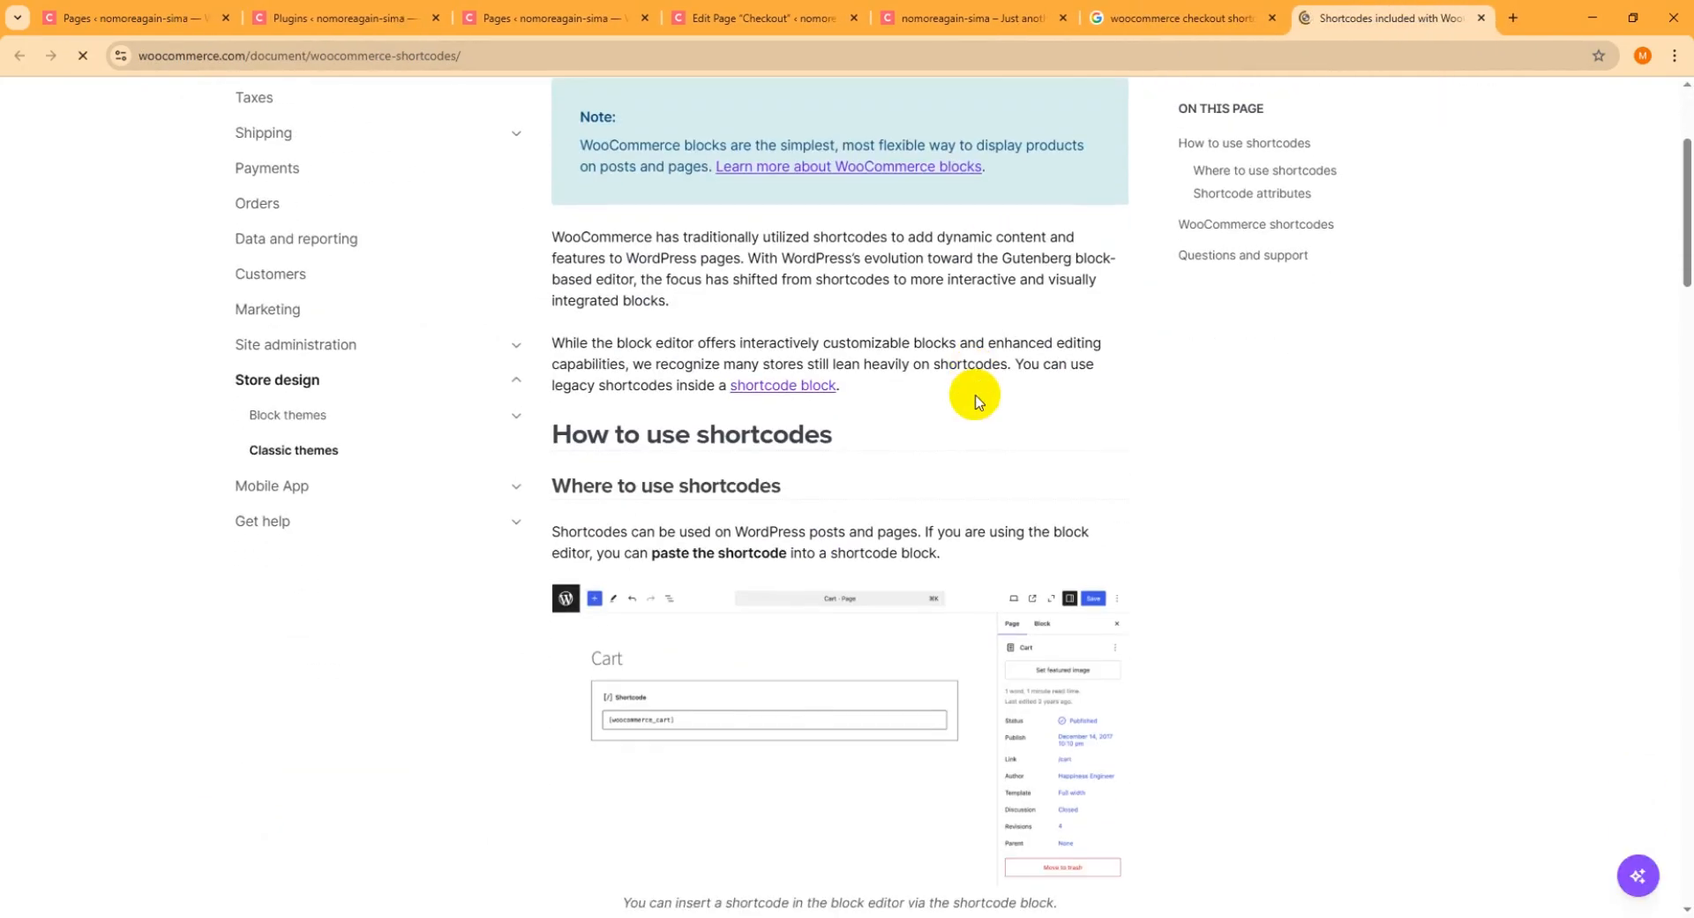
scroll(976, 395, down, 3)
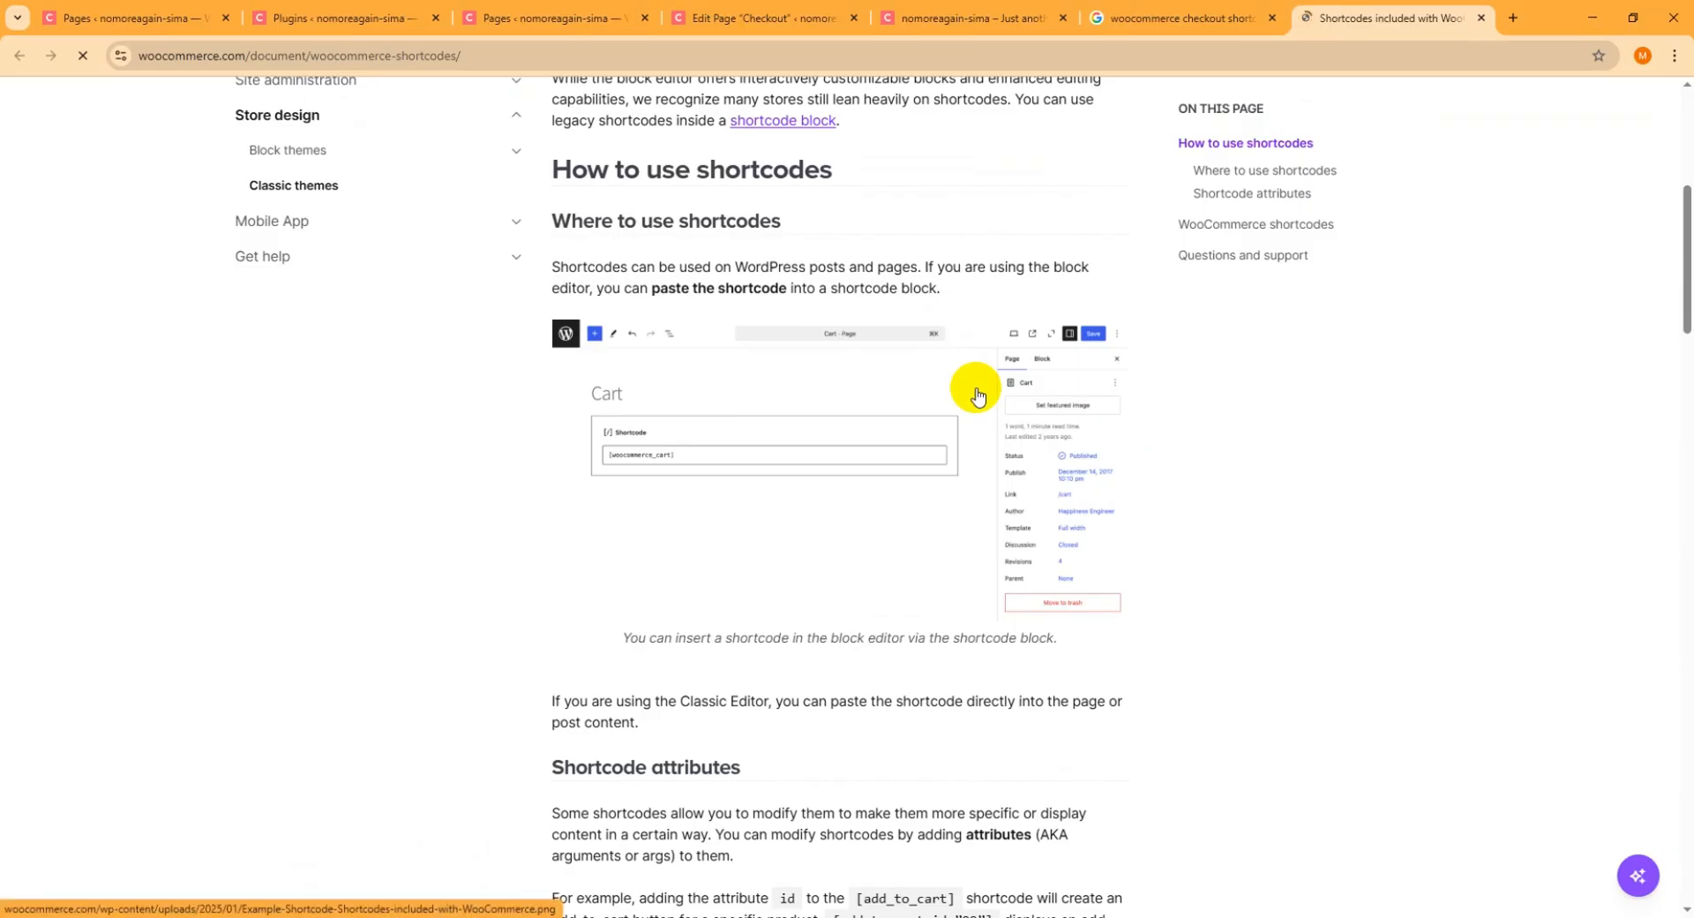
scroll(972, 389, down, 5)
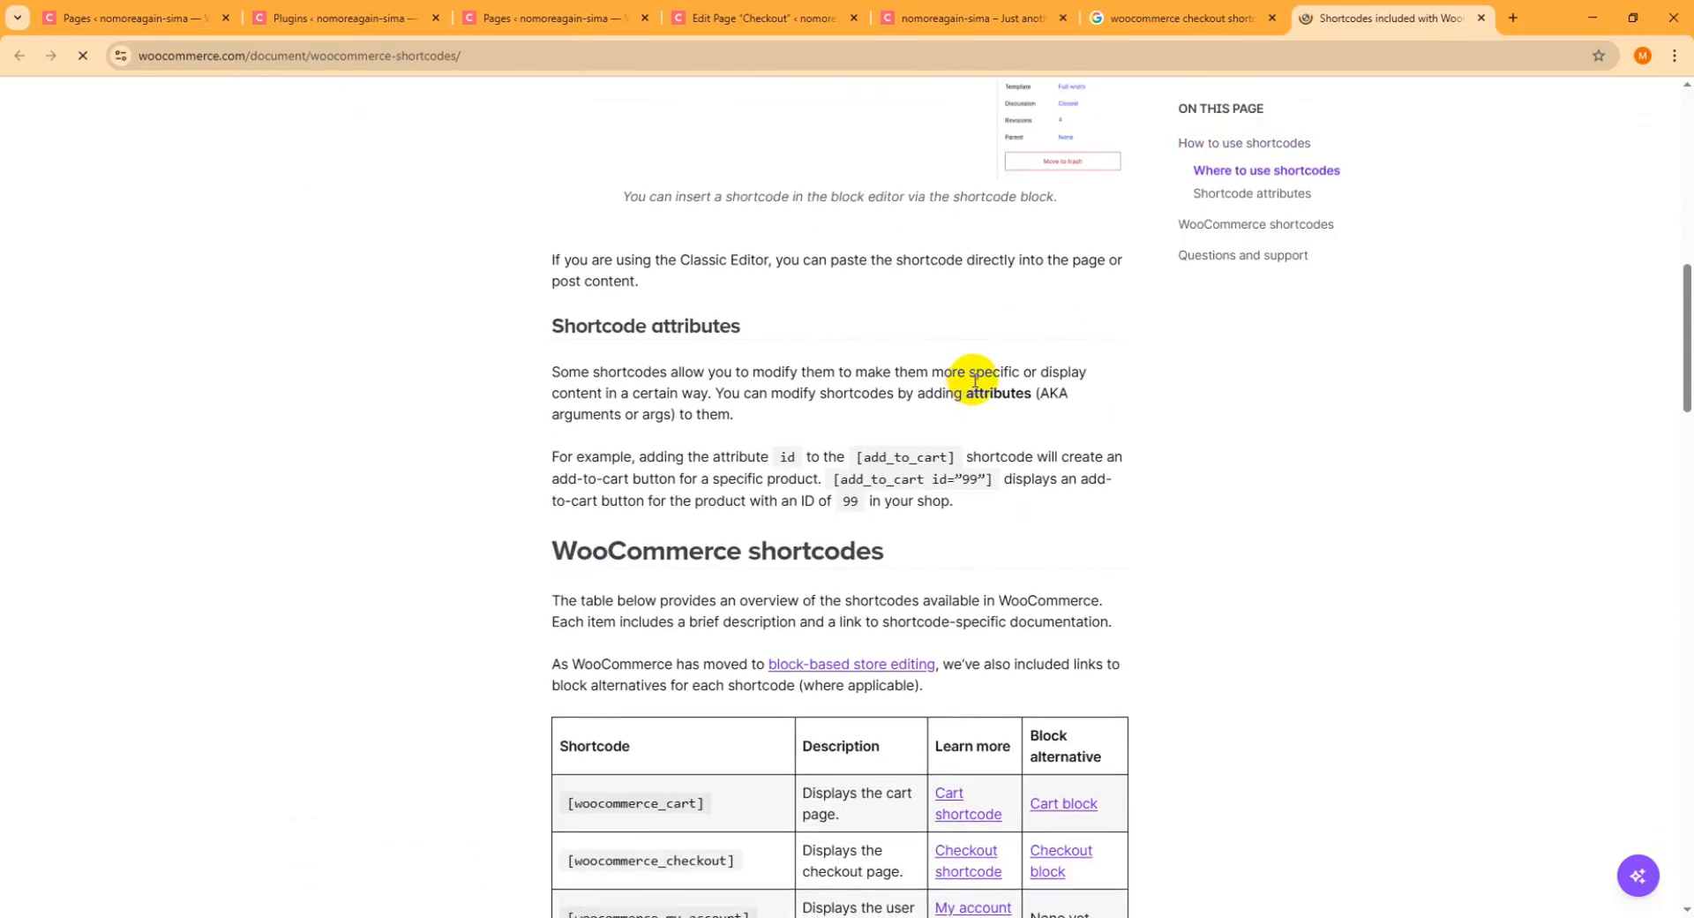
scroll(976, 380, down, 3)
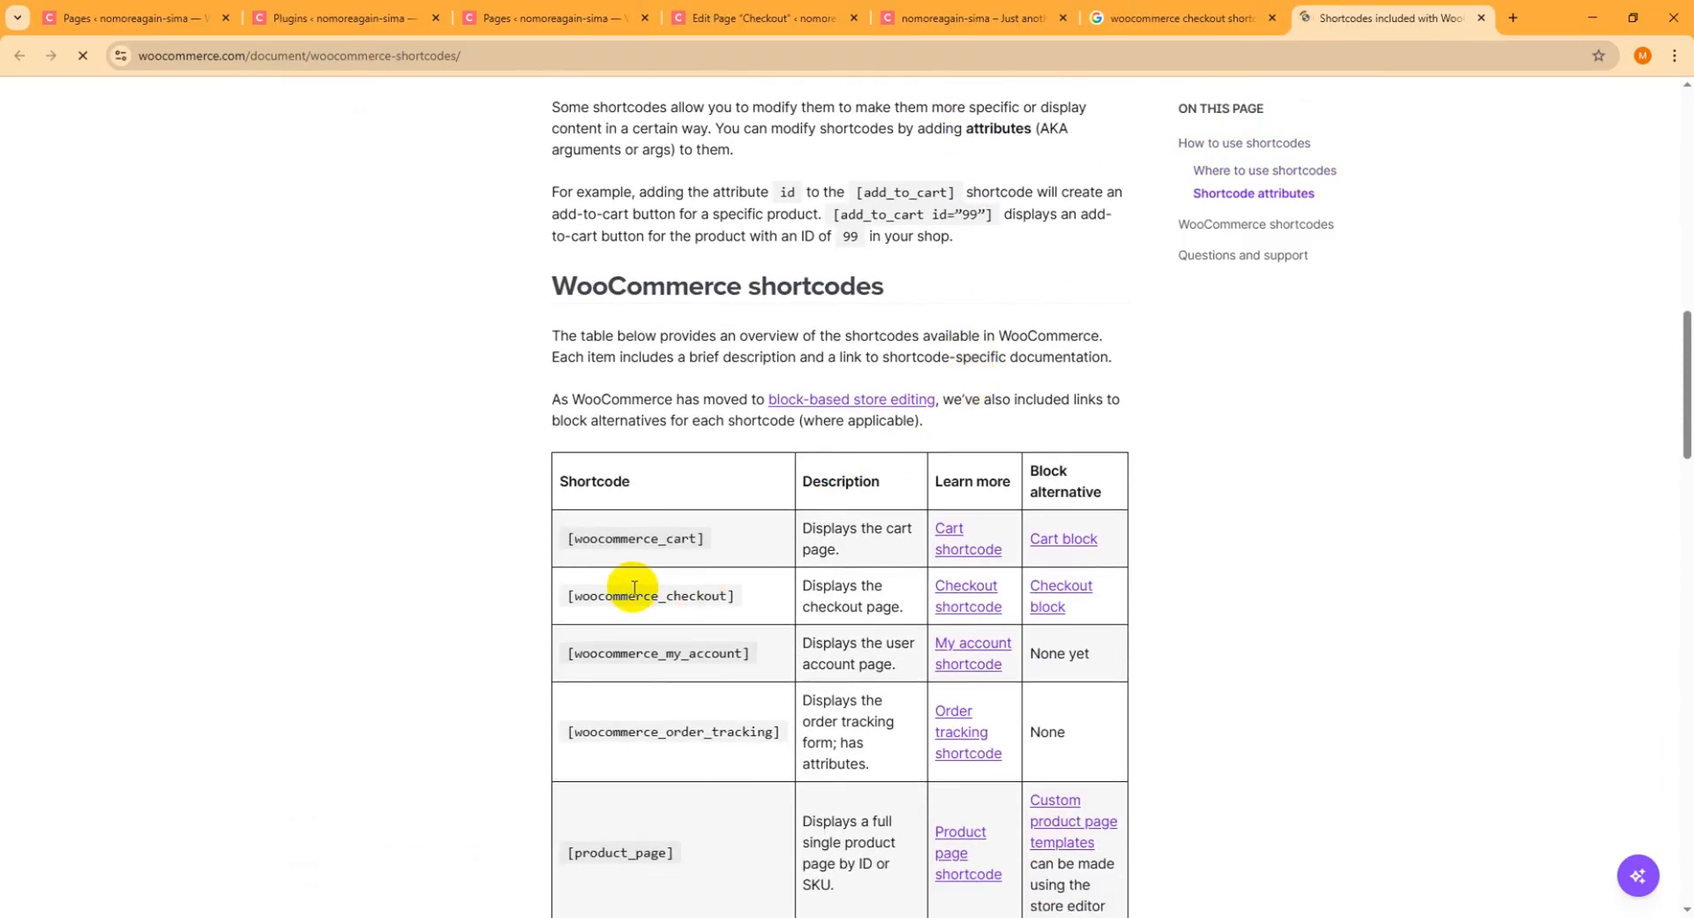
drag(741, 596, 565, 600)
key(ctrl+c)
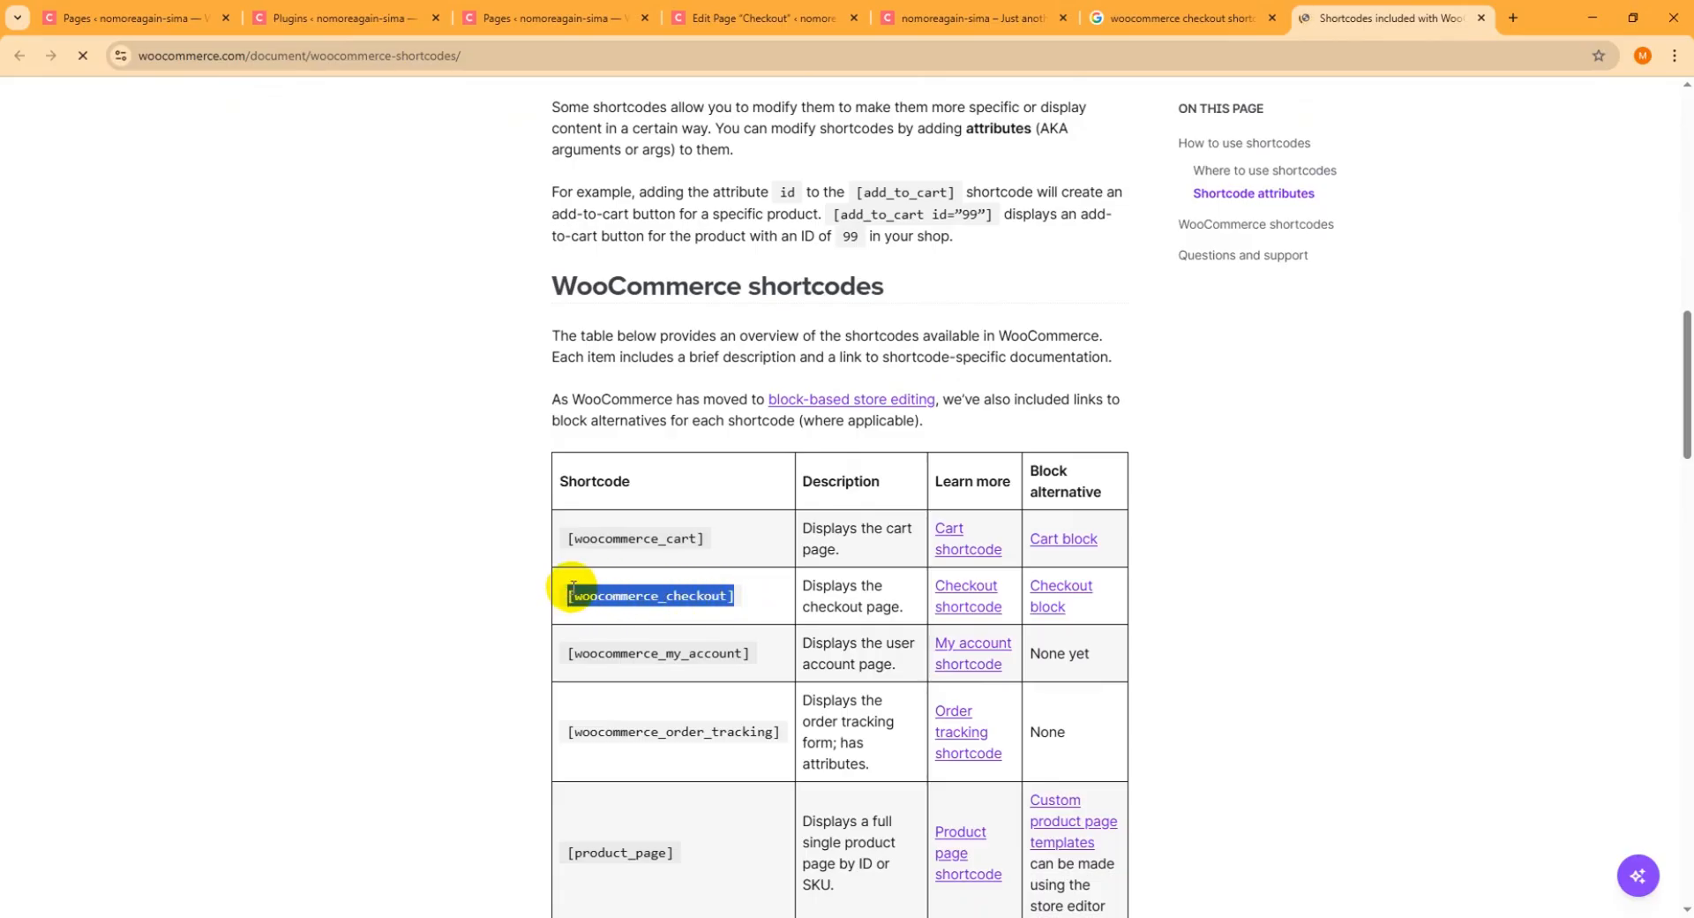
Add a Shortcode block containing [woocommerce_checkout] to the Checkout (WC) page and save the page.
click(766, 17)
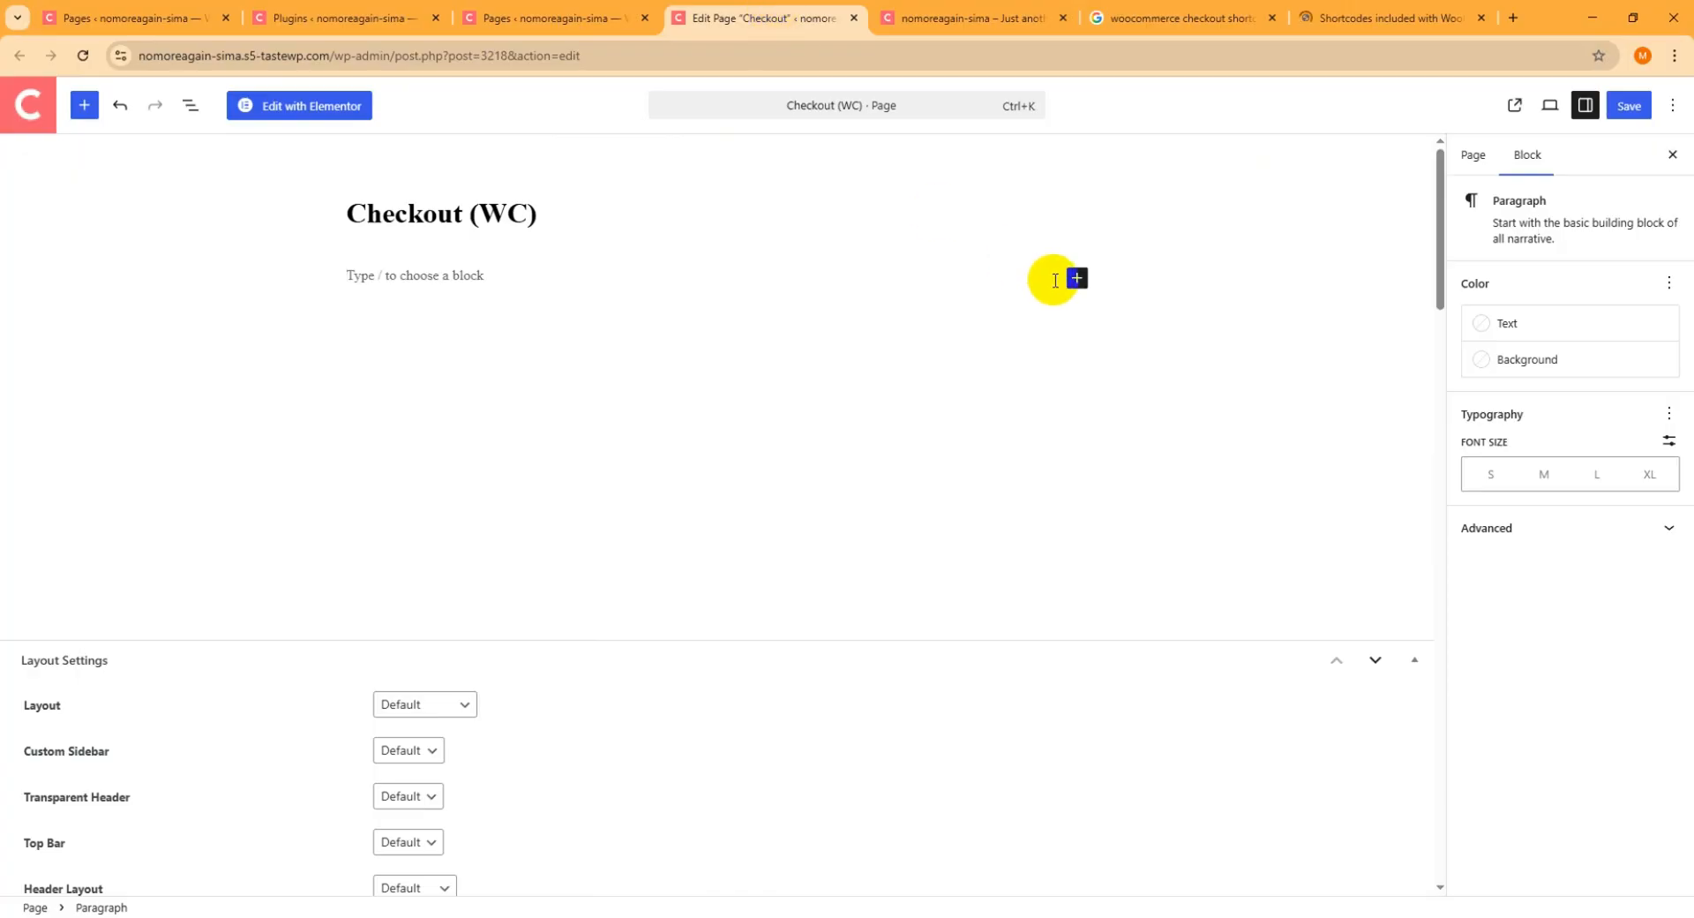
click(1077, 278)
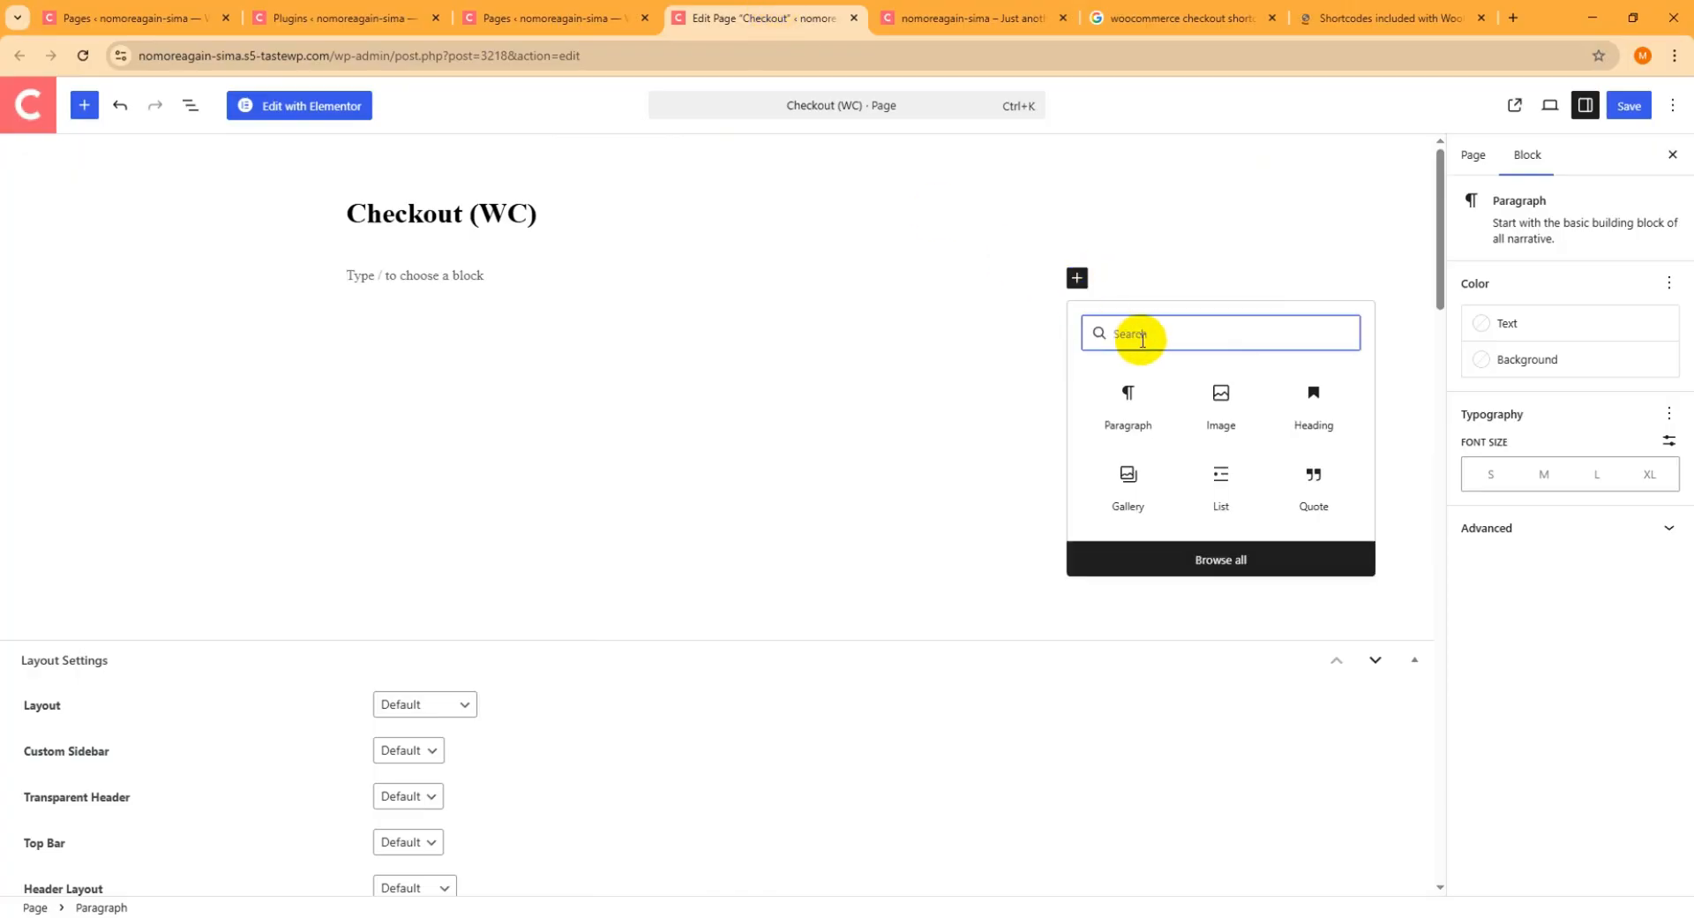
text(sho)
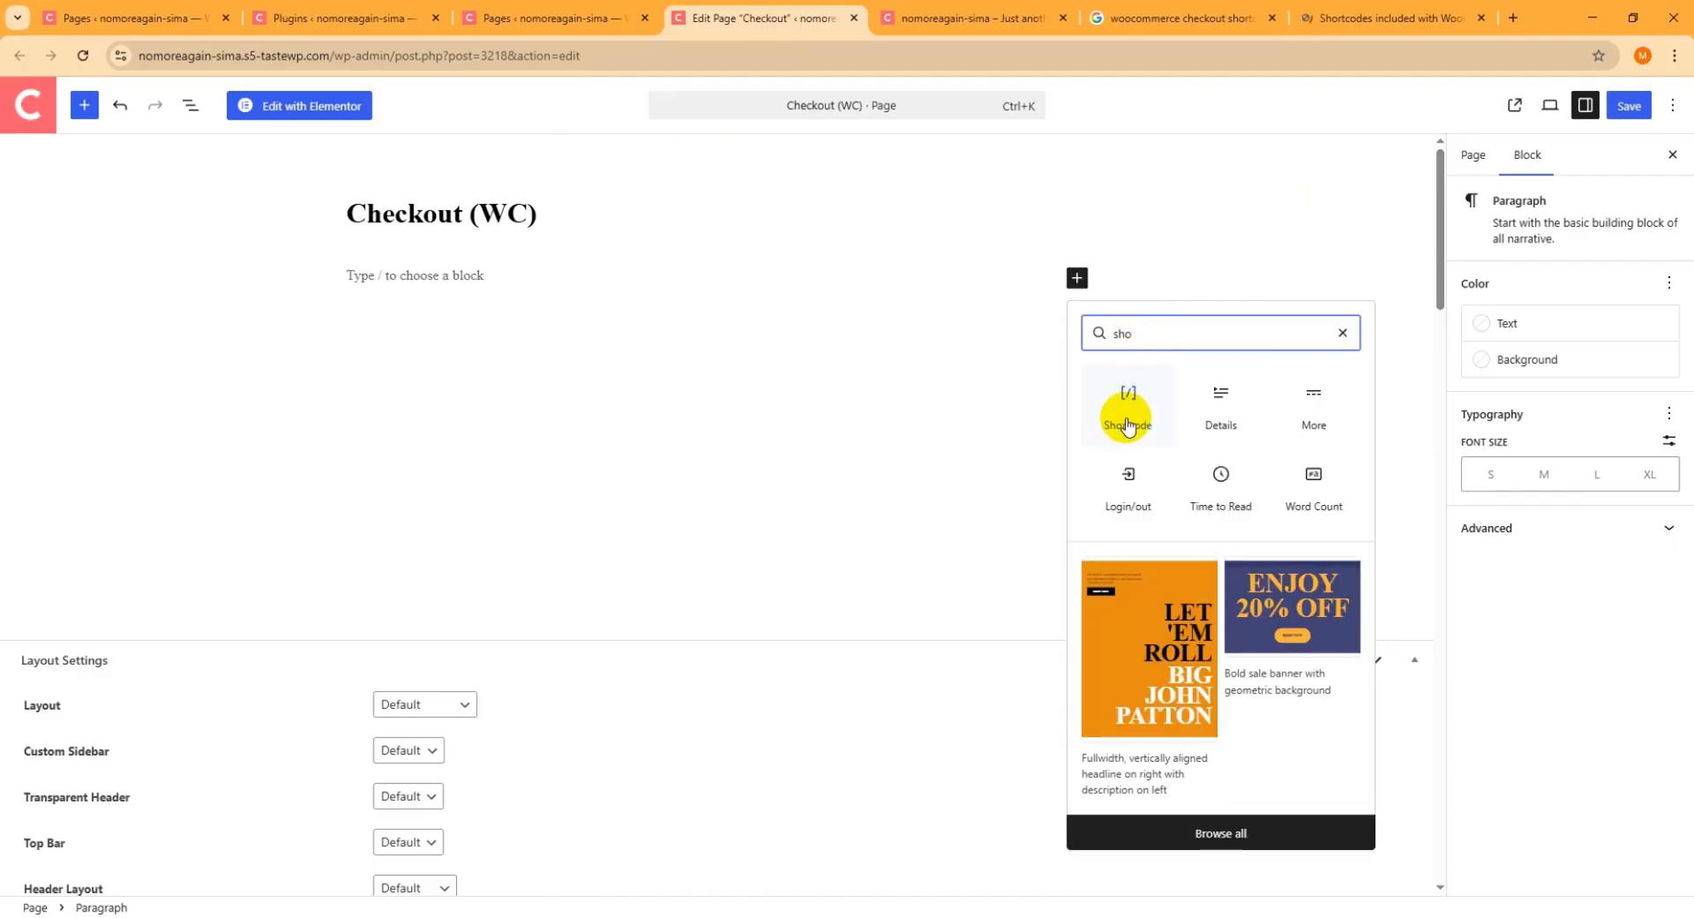
click(1131, 402)
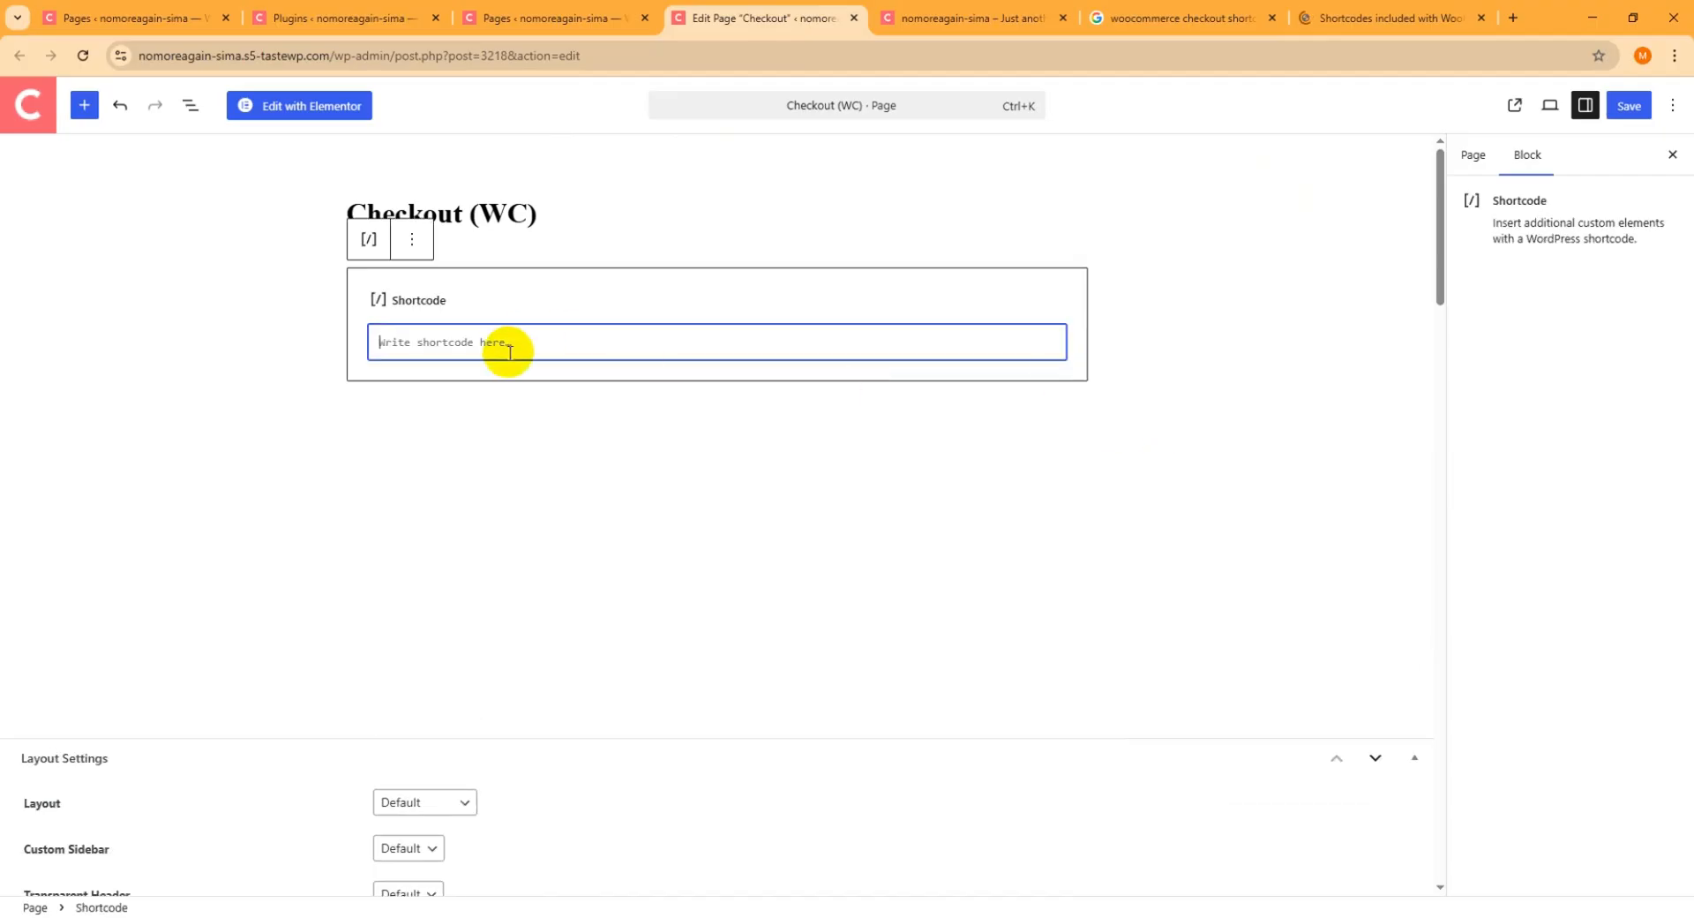
key(ctrl+v)
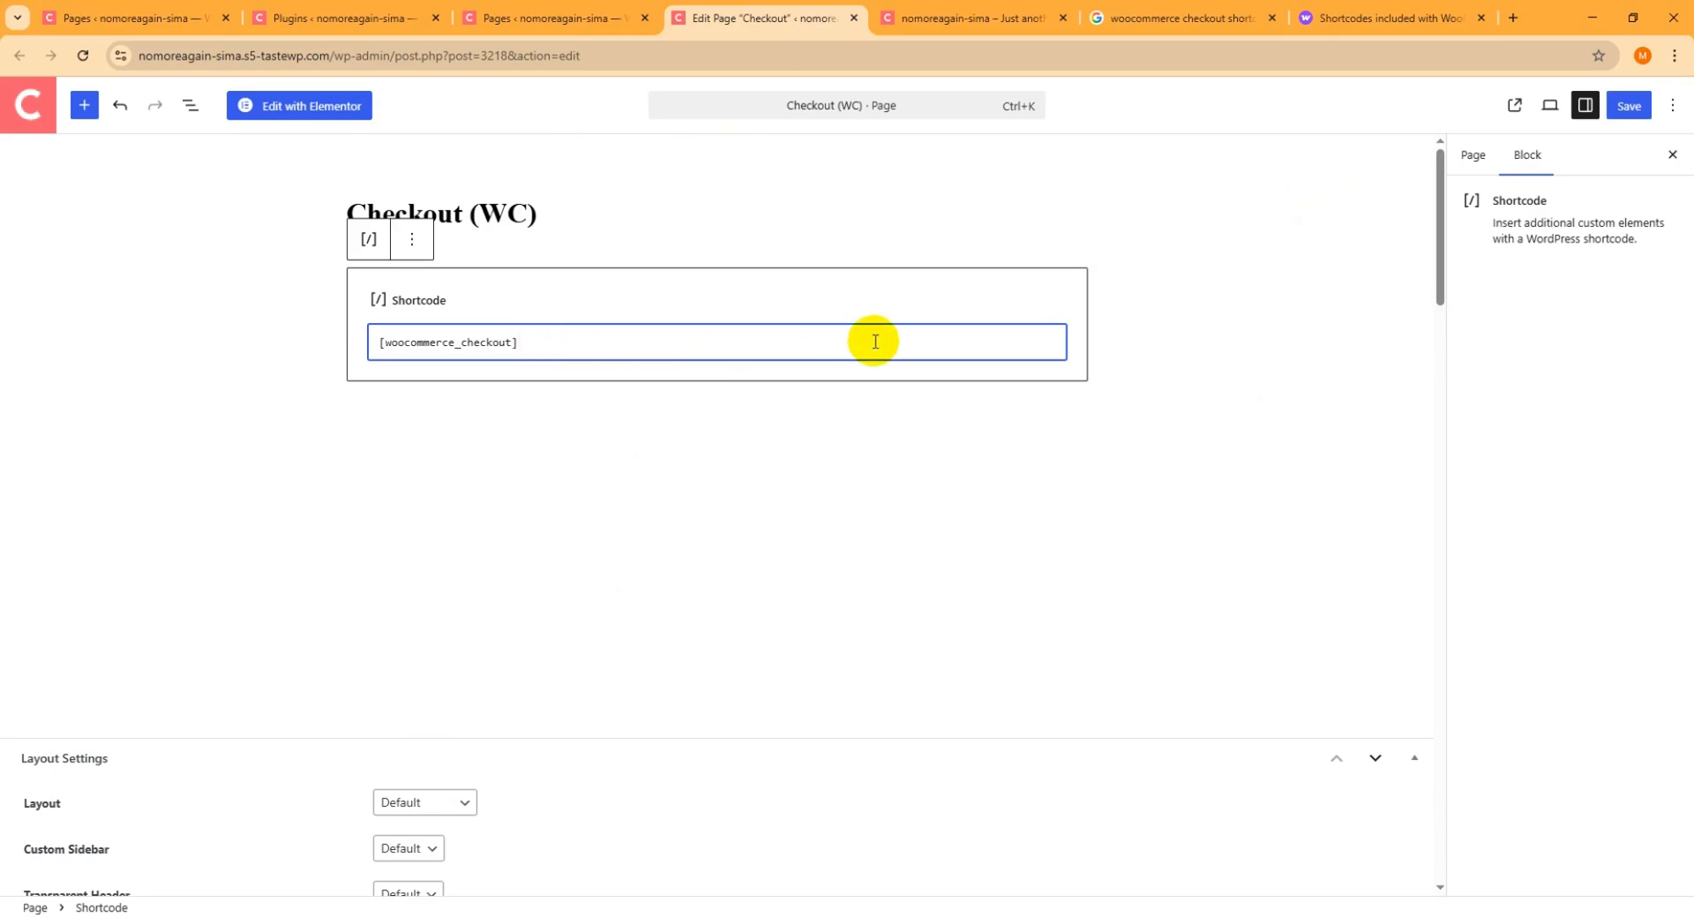
click(1629, 108)
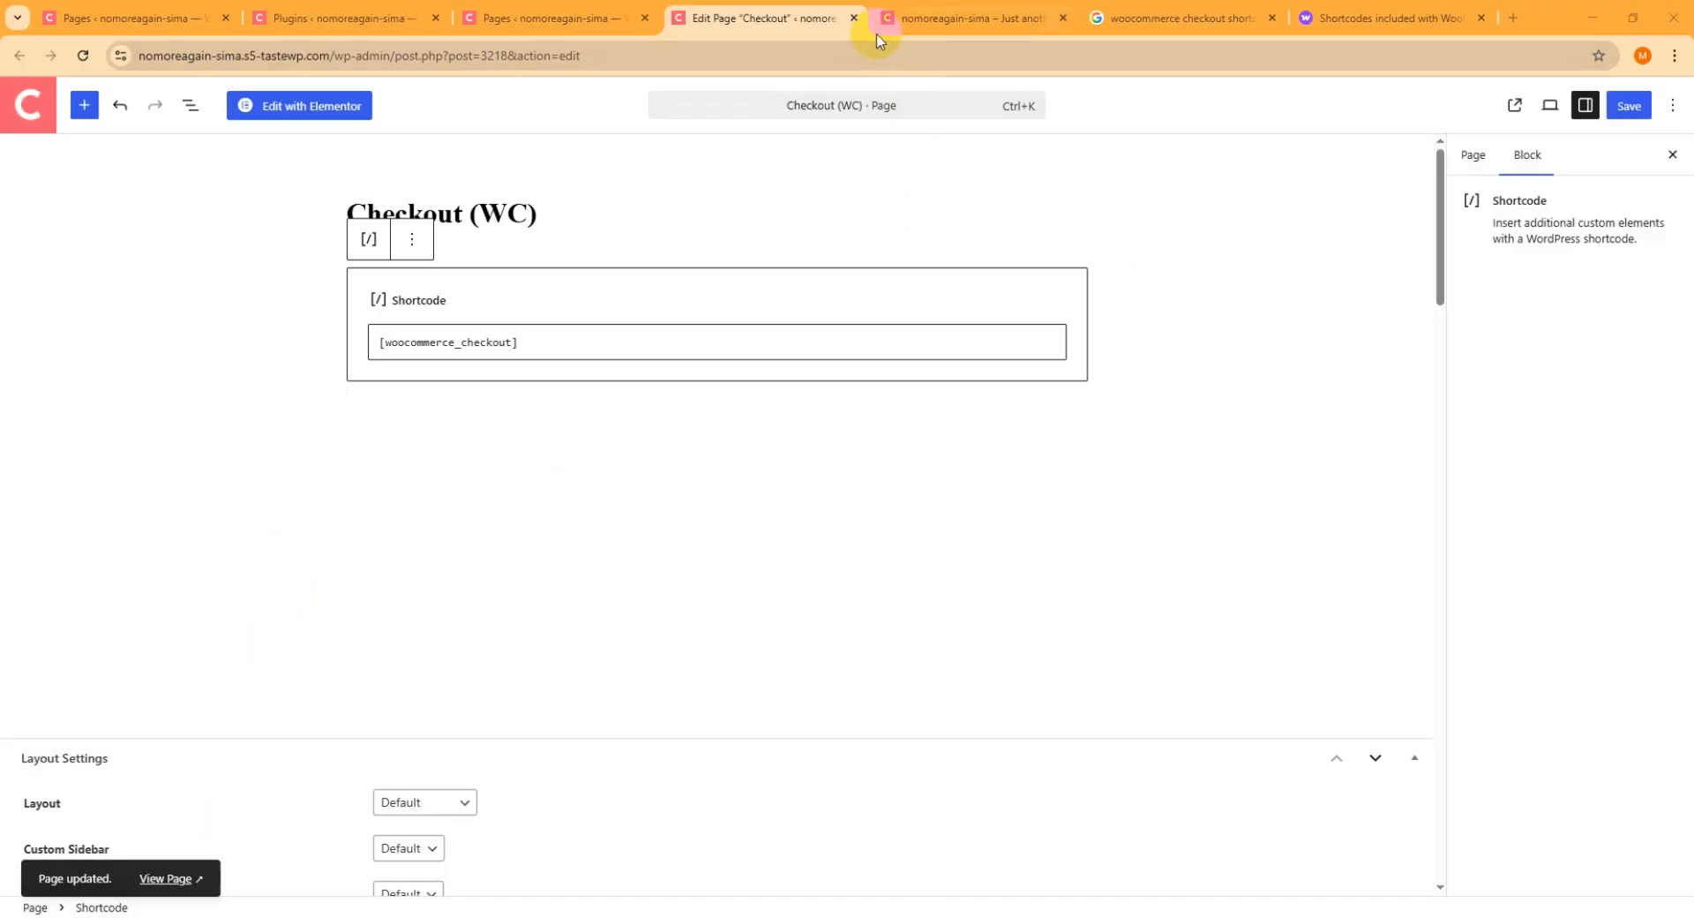
Close the checkout page editor and reload the list of all pages to check the two checkout pages' titles.
click(854, 19)
click(551, 18)
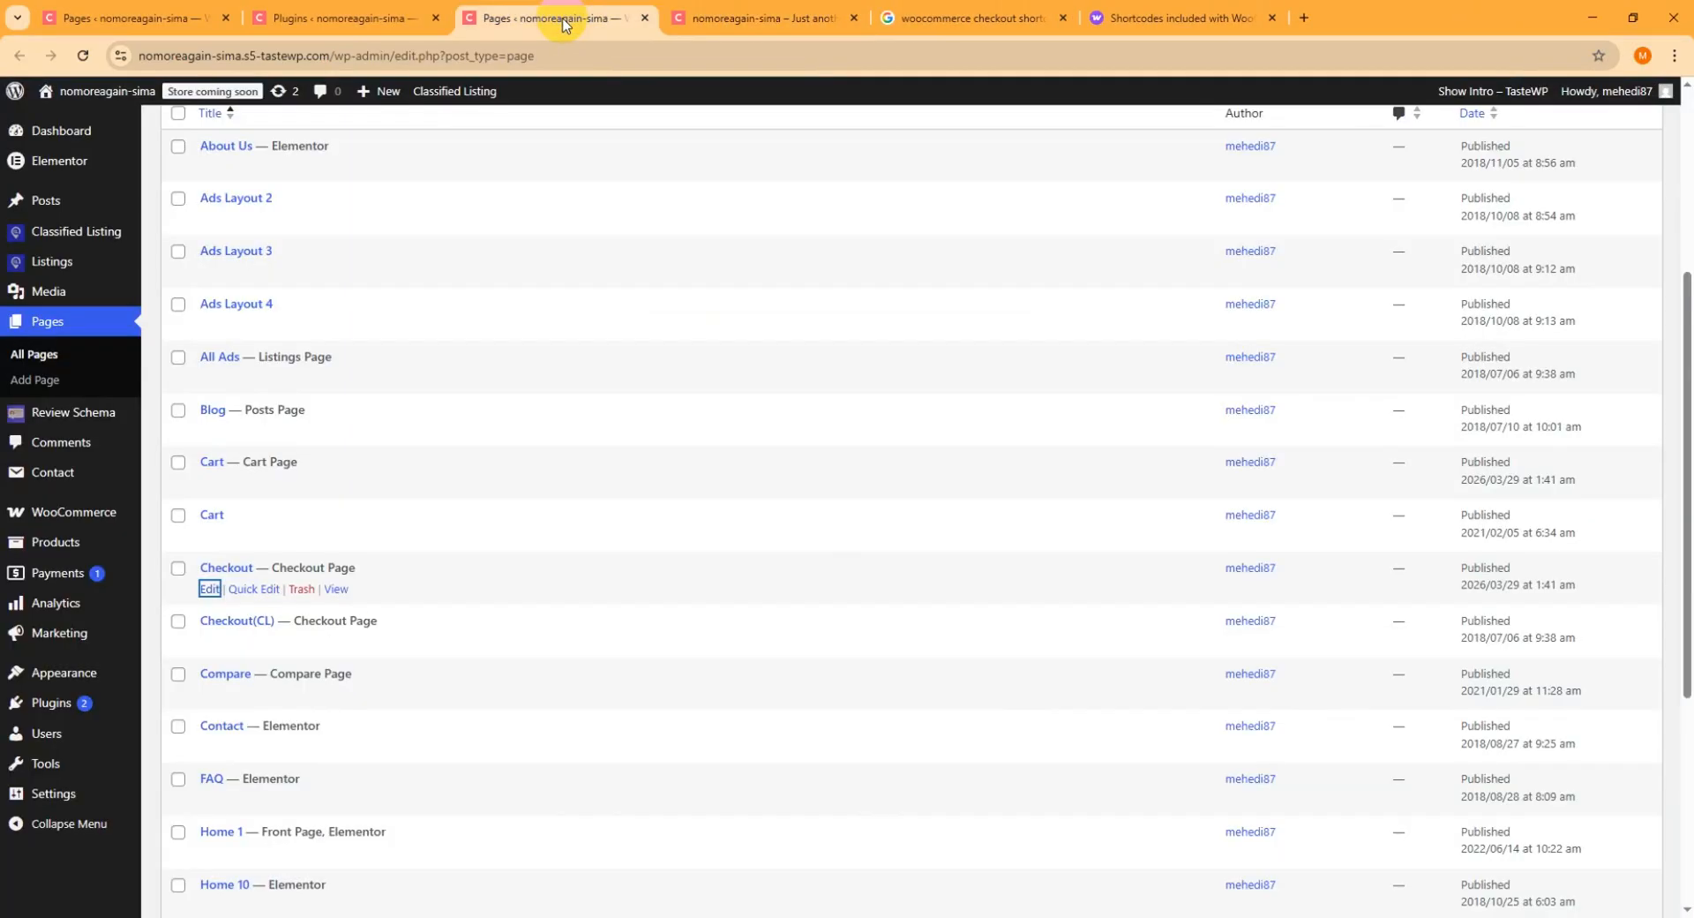
click(82, 56)
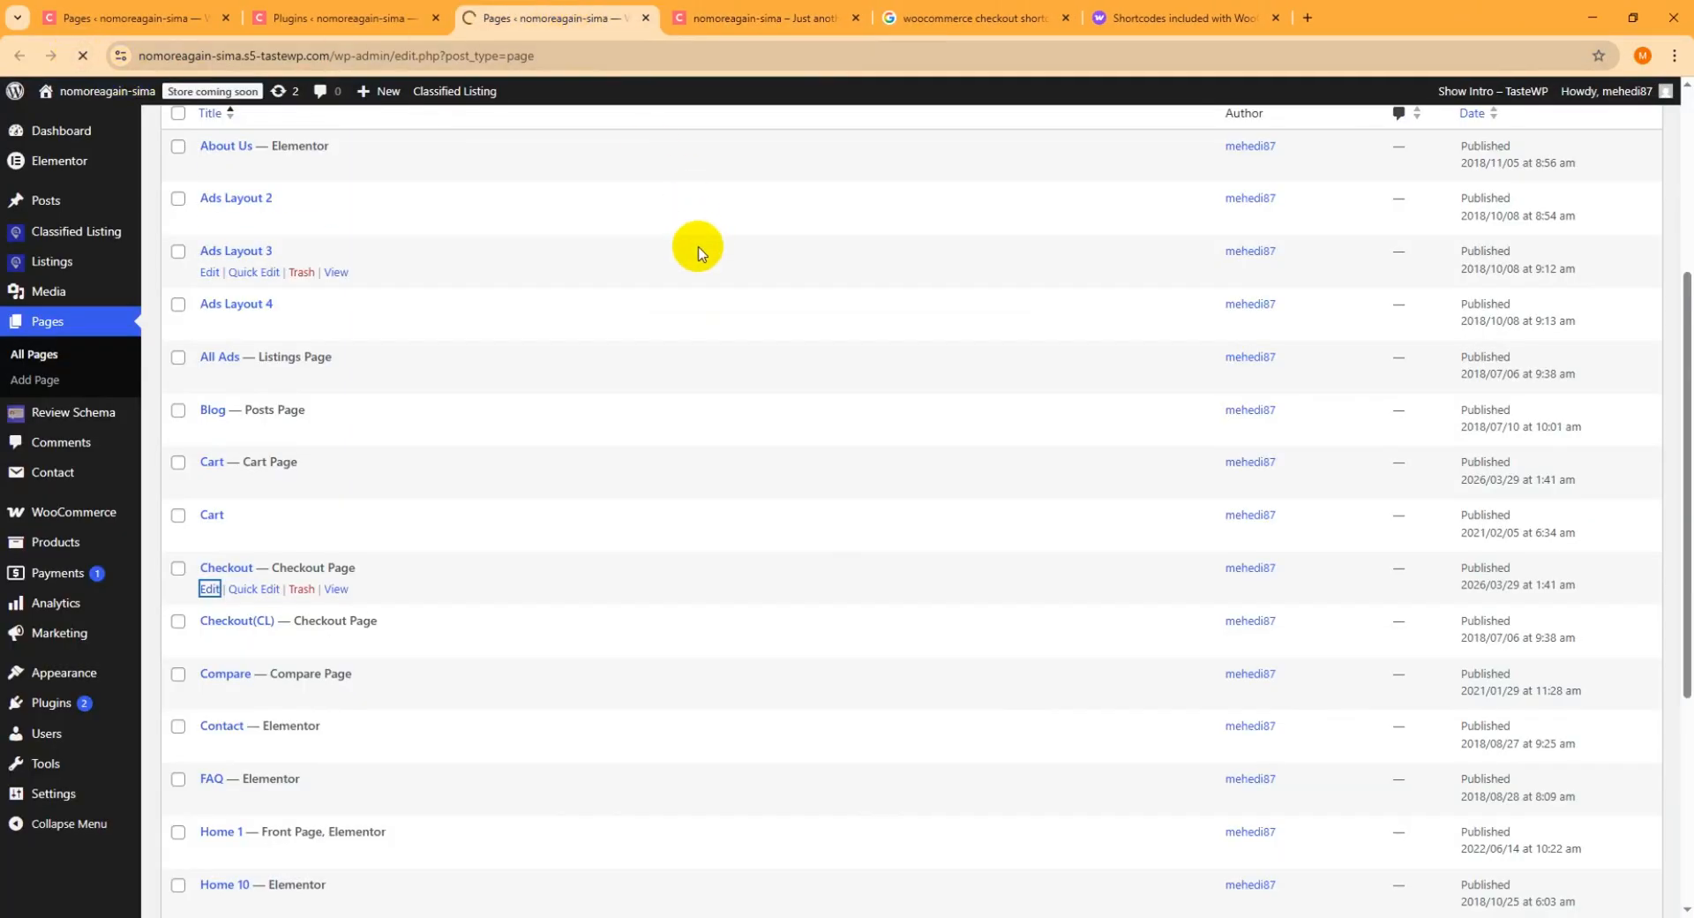
scroll(618, 309, down, 2)
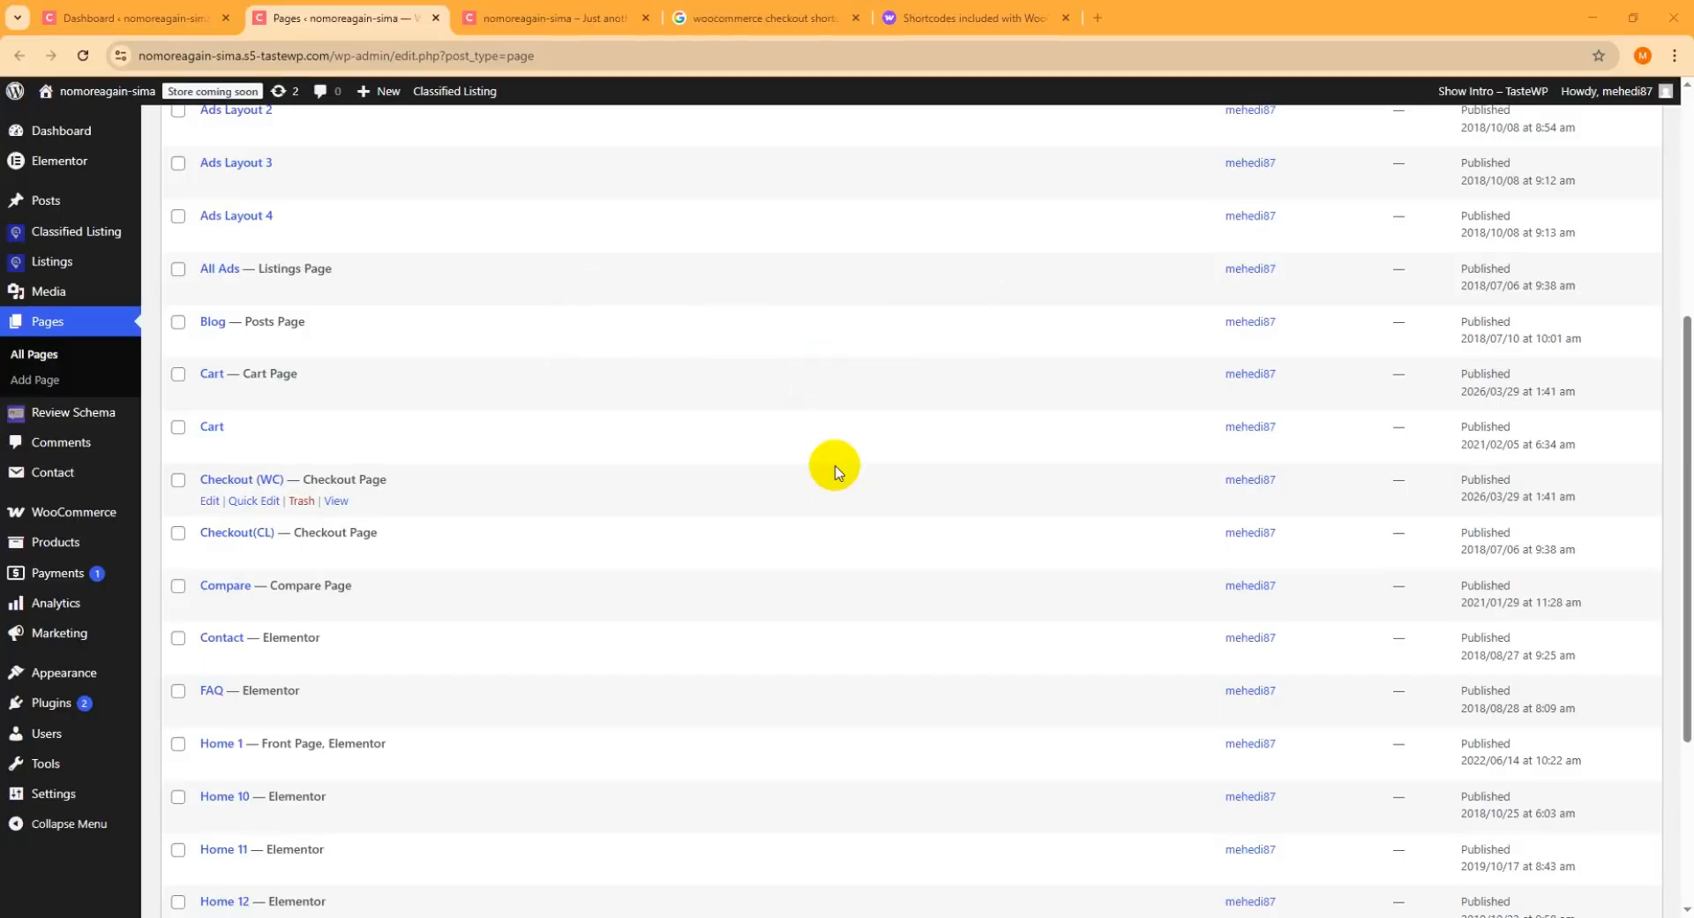
Open the payment settings of Classified Listing and turn off the offline payment method.
mouse_move(63, 238)
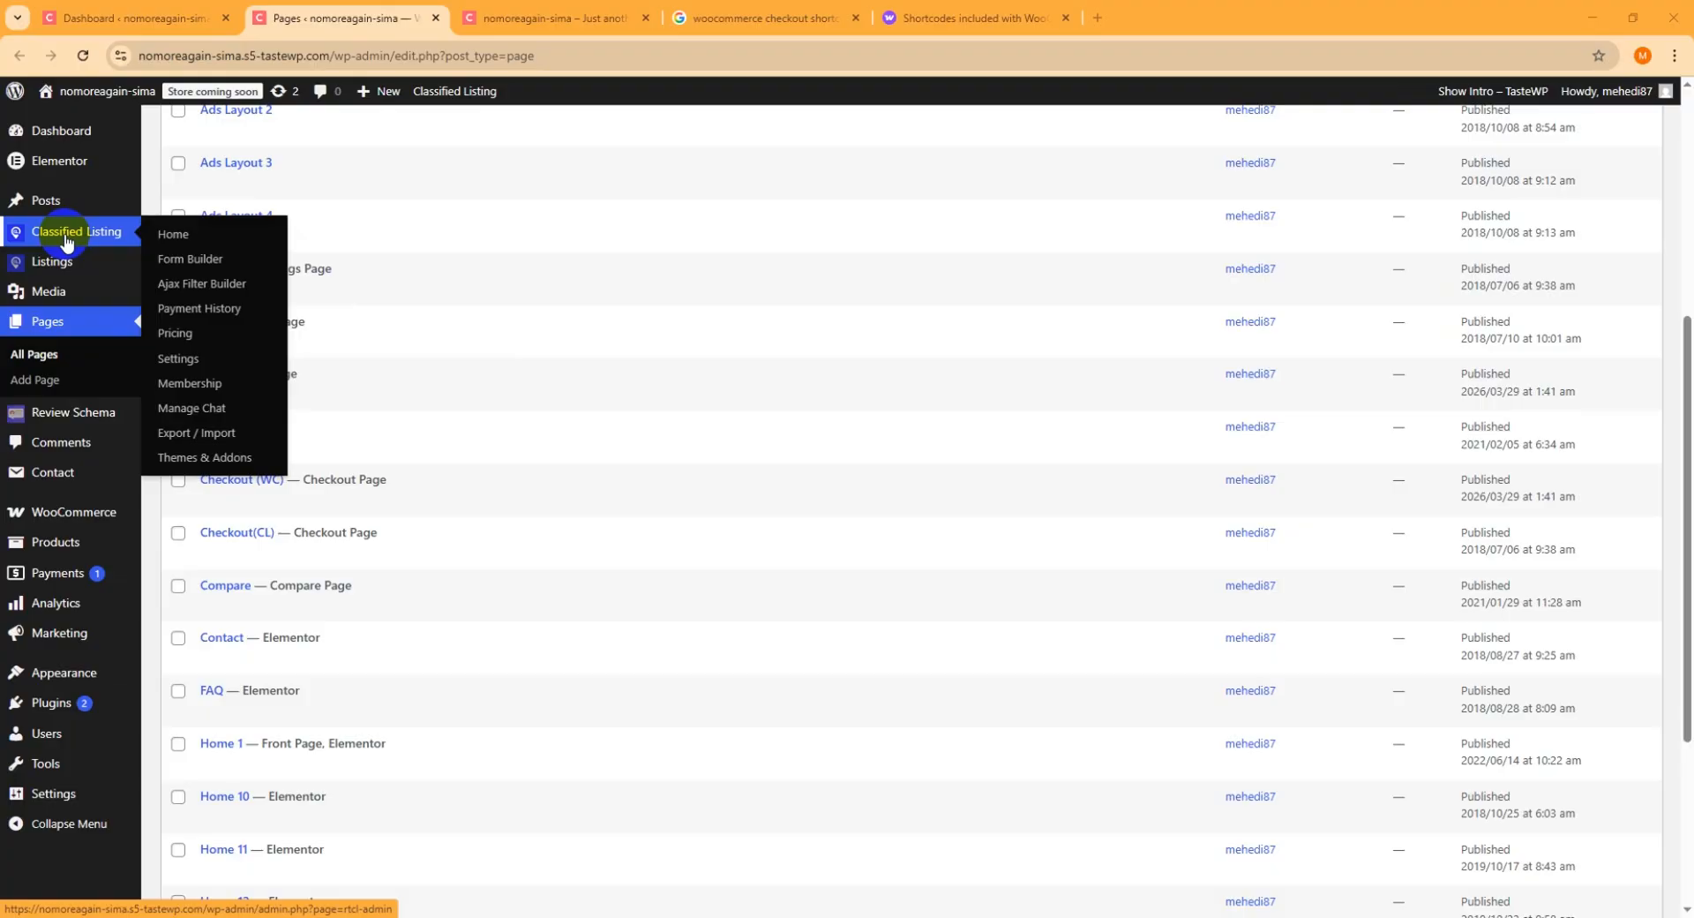
click(187, 364)
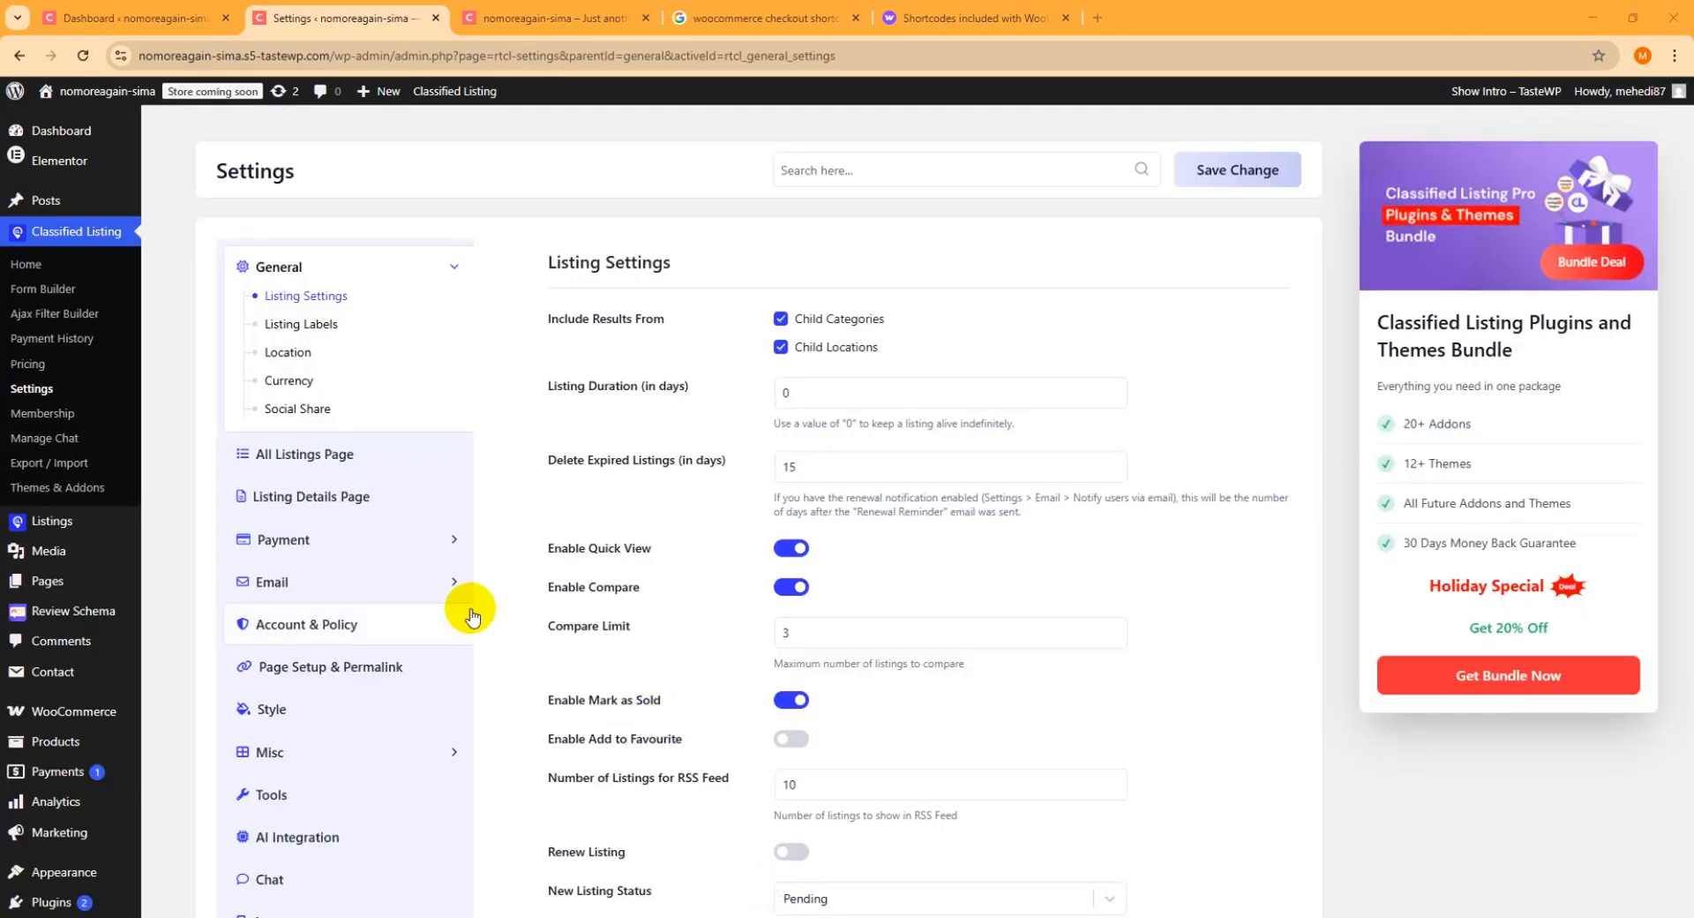
click(292, 546)
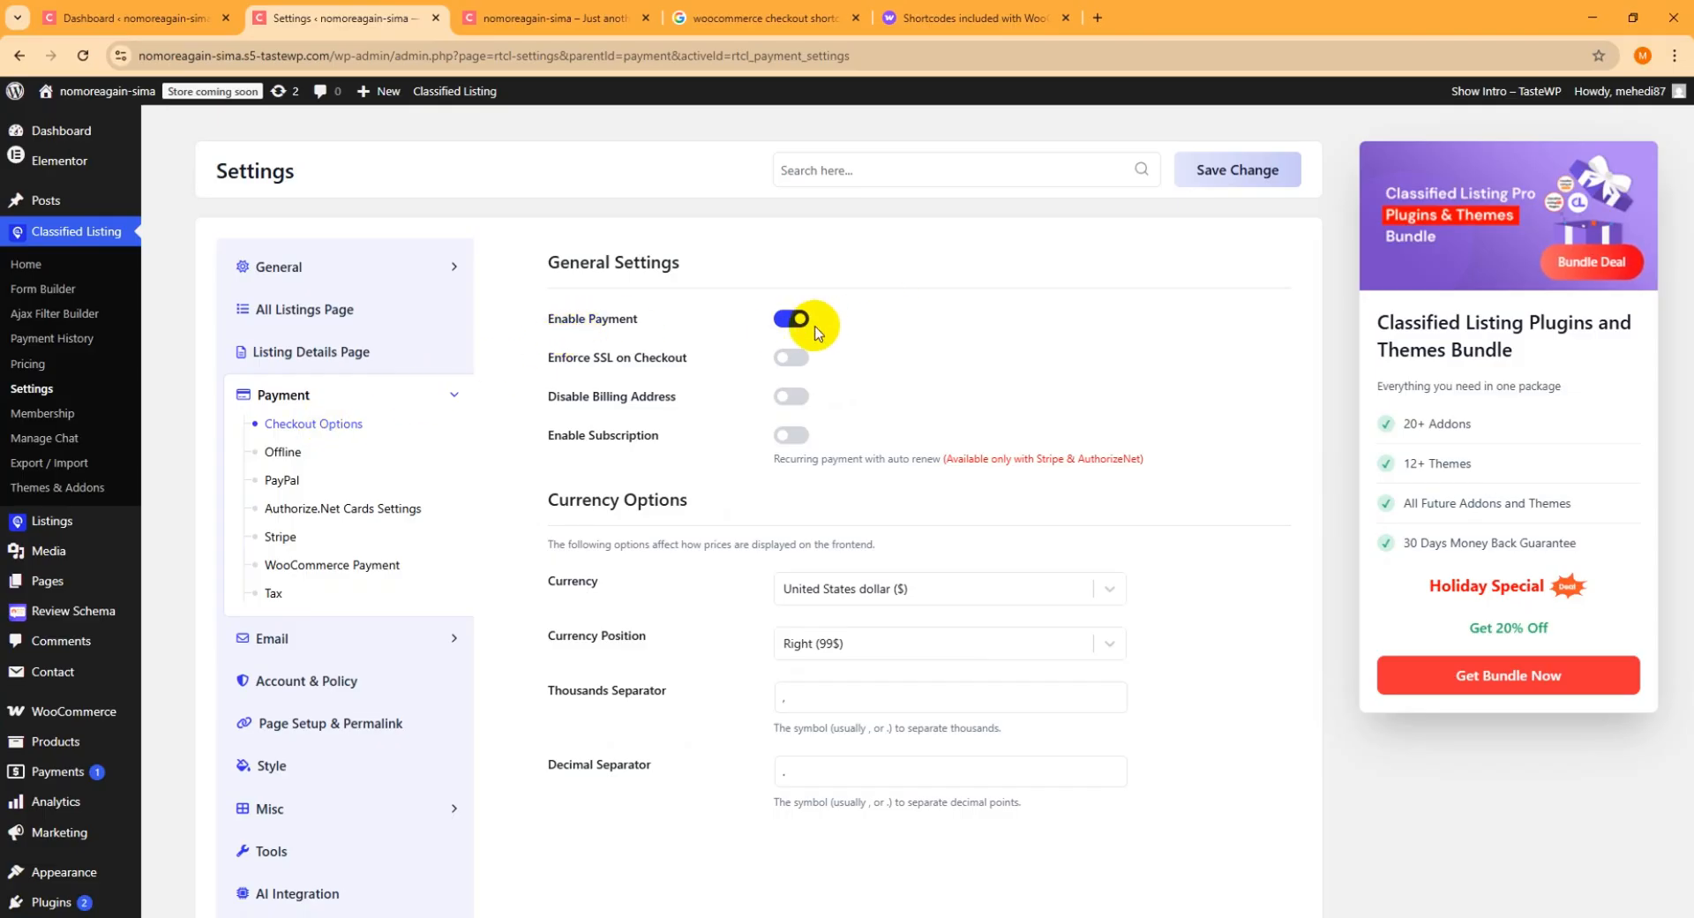
click(291, 452)
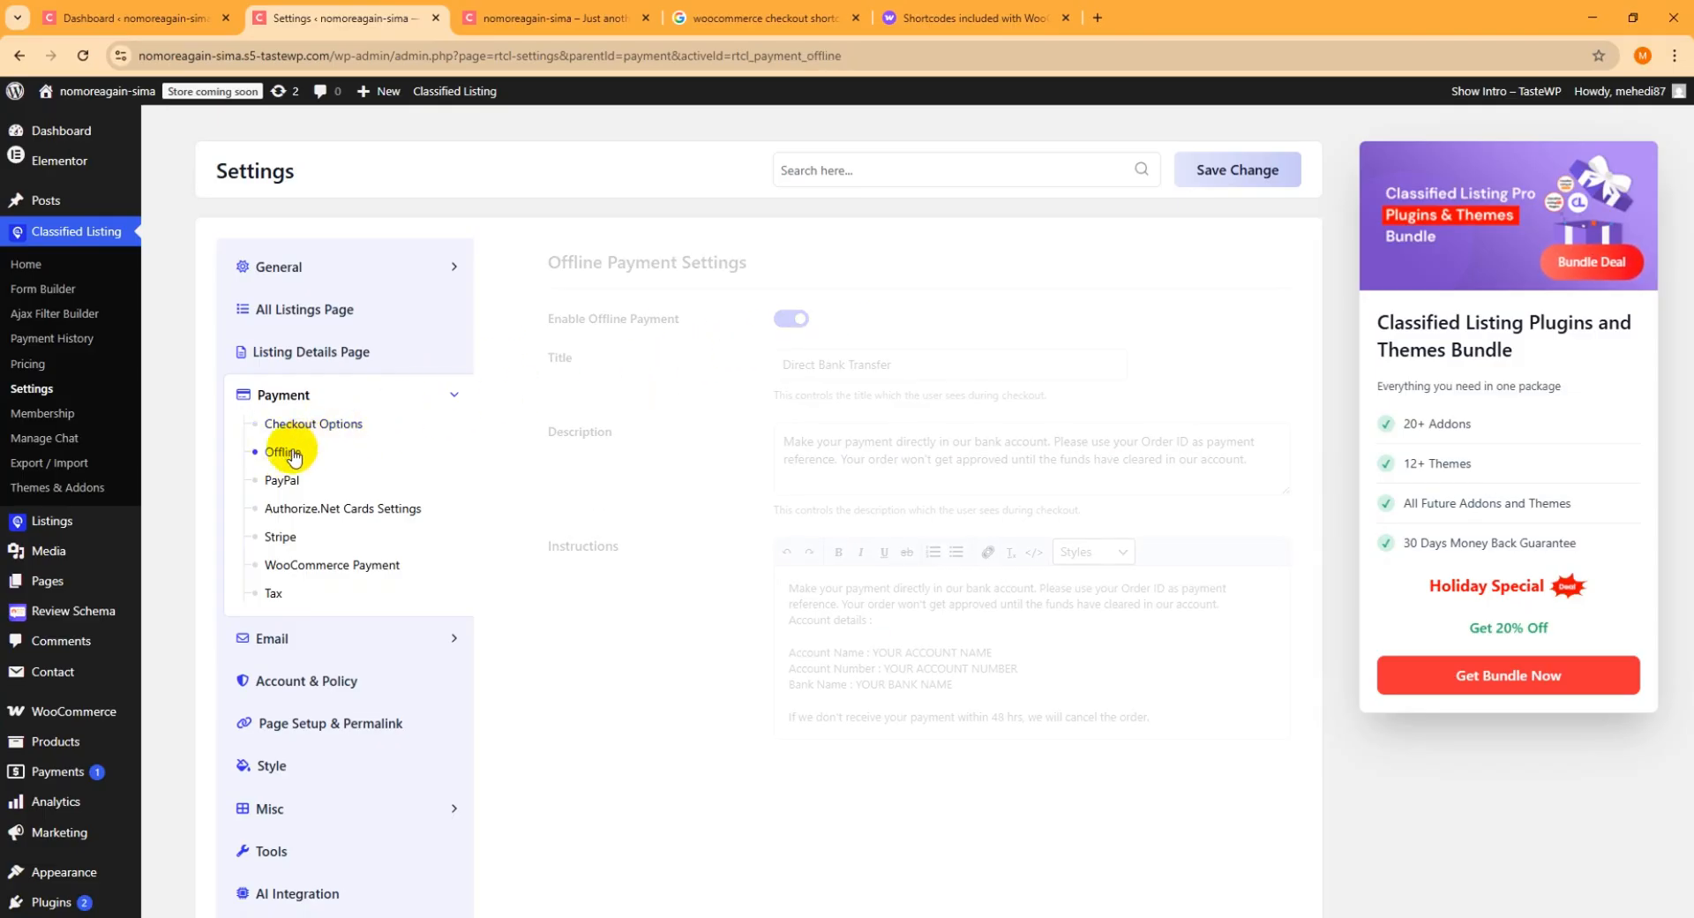
click(794, 321)
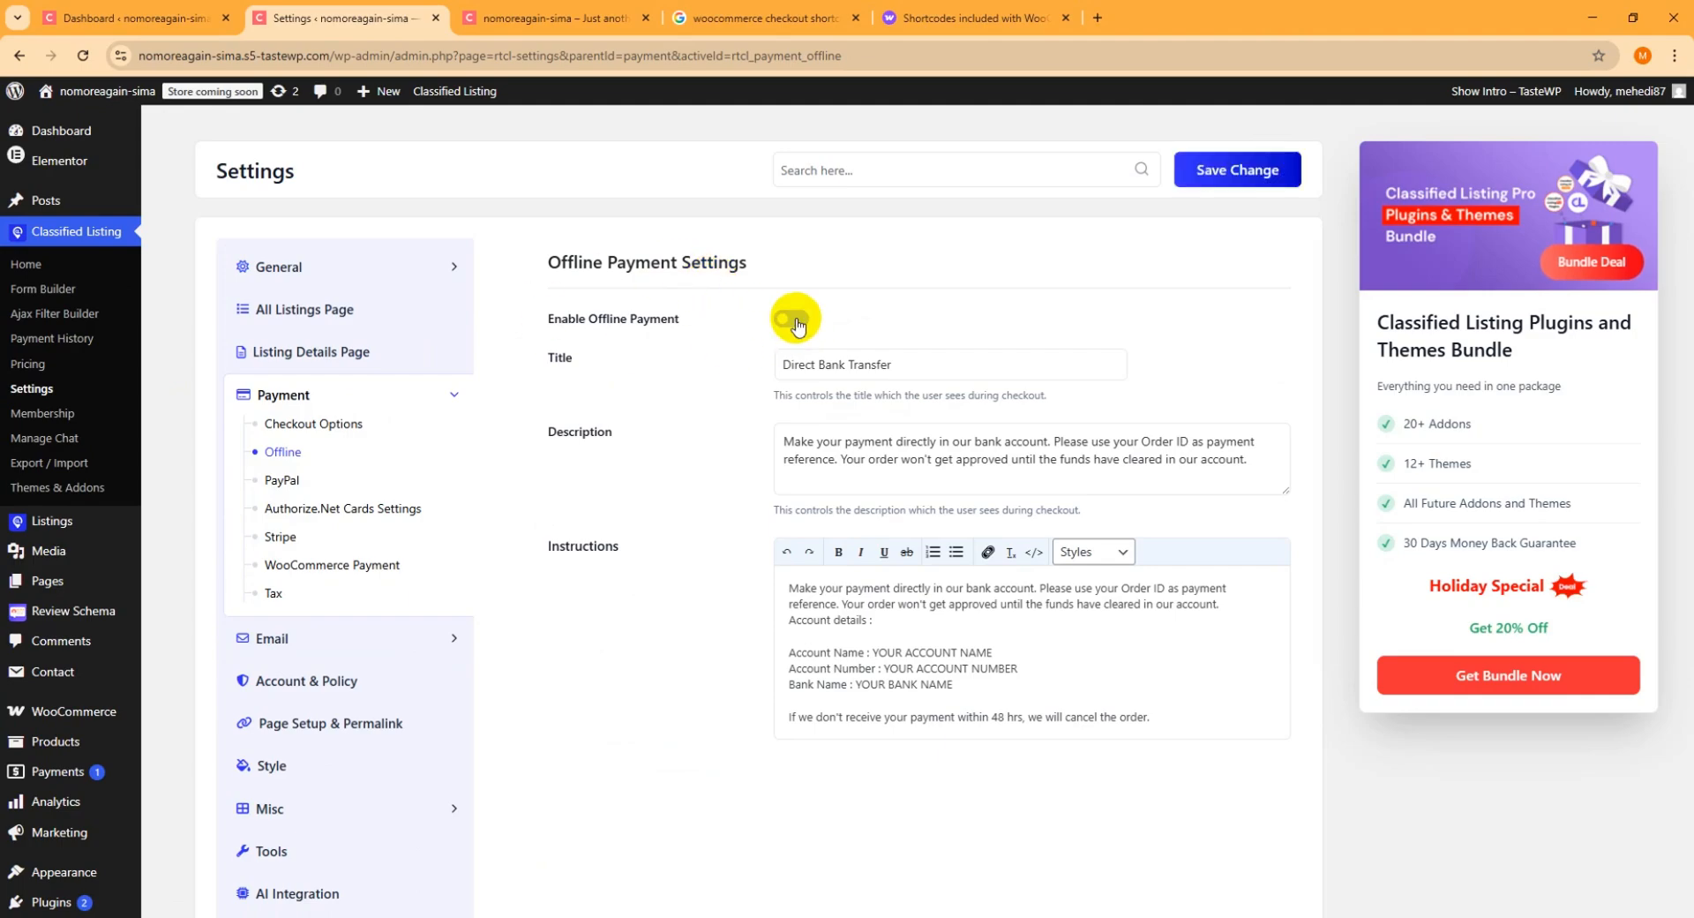
Look through the PayPal, Authorize.Net and Stripe gateway settings in Classified Listing's payment options.
click(286, 481)
click(339, 510)
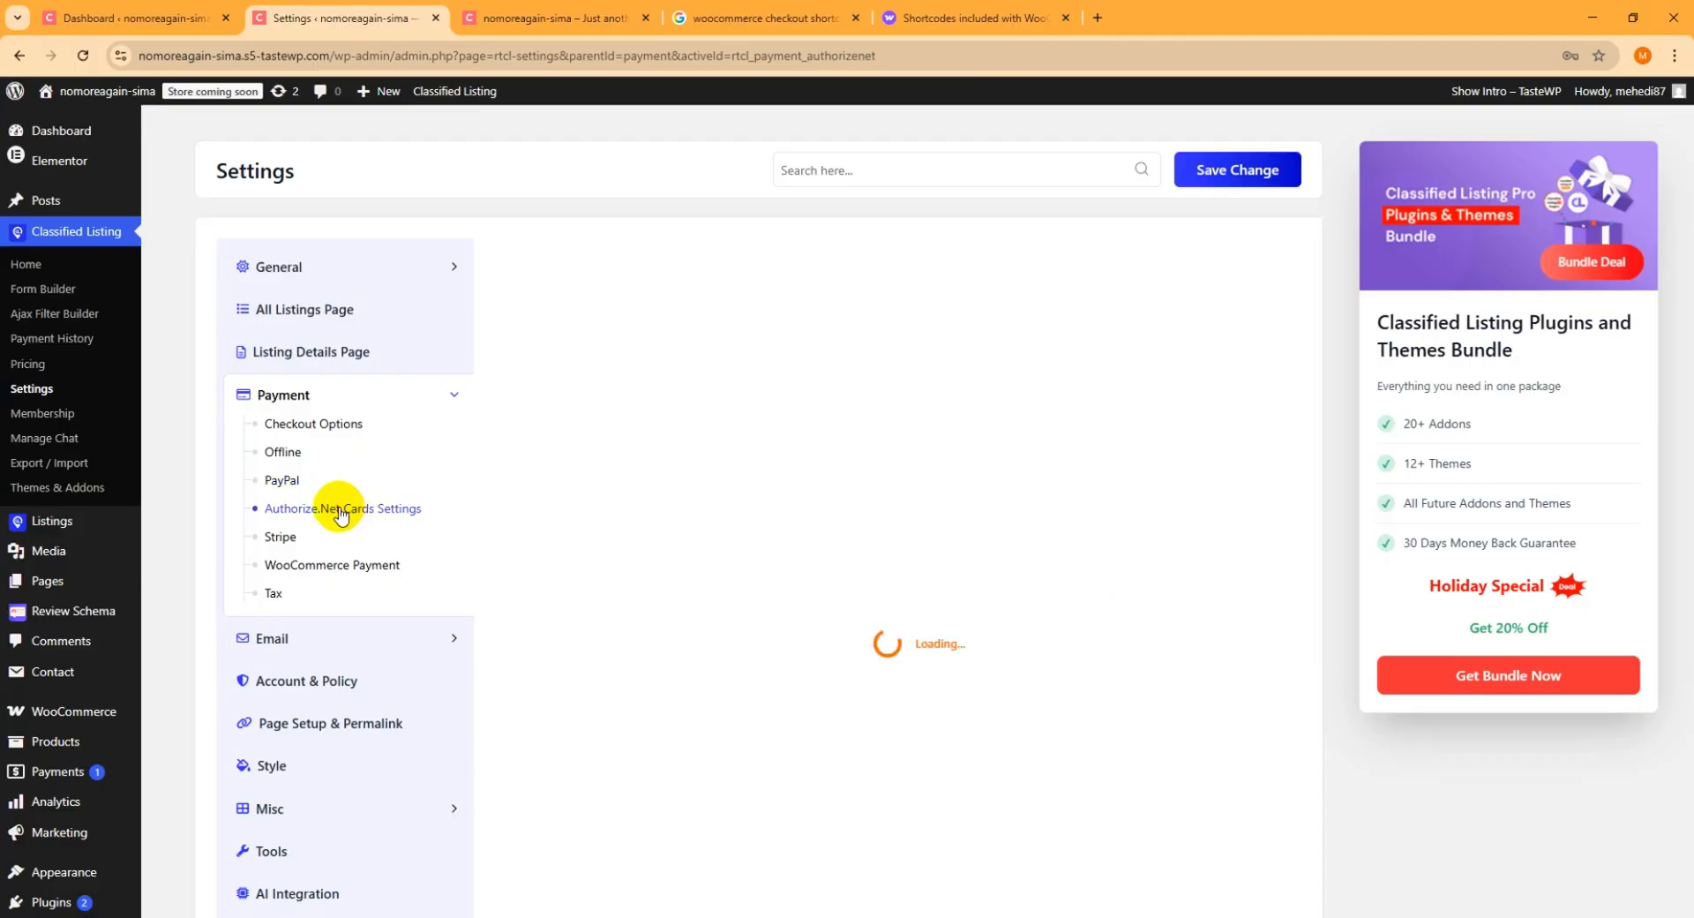
click(294, 546)
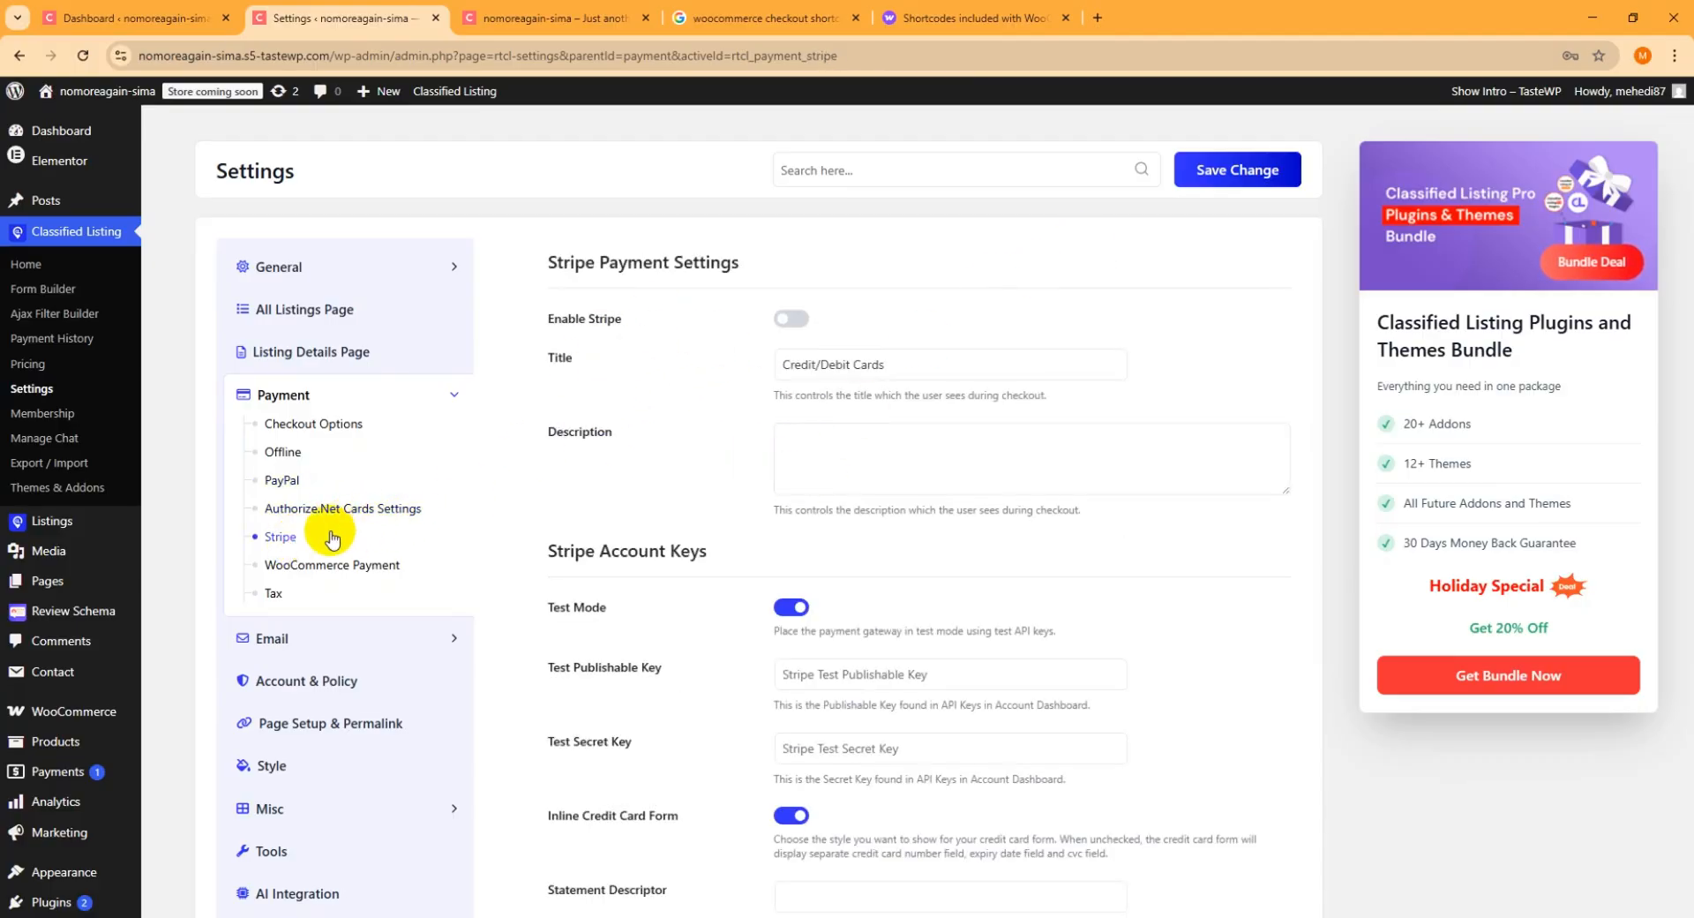
Return to the Offline payment settings of Classified Listing and save the change.
click(291, 509)
click(282, 452)
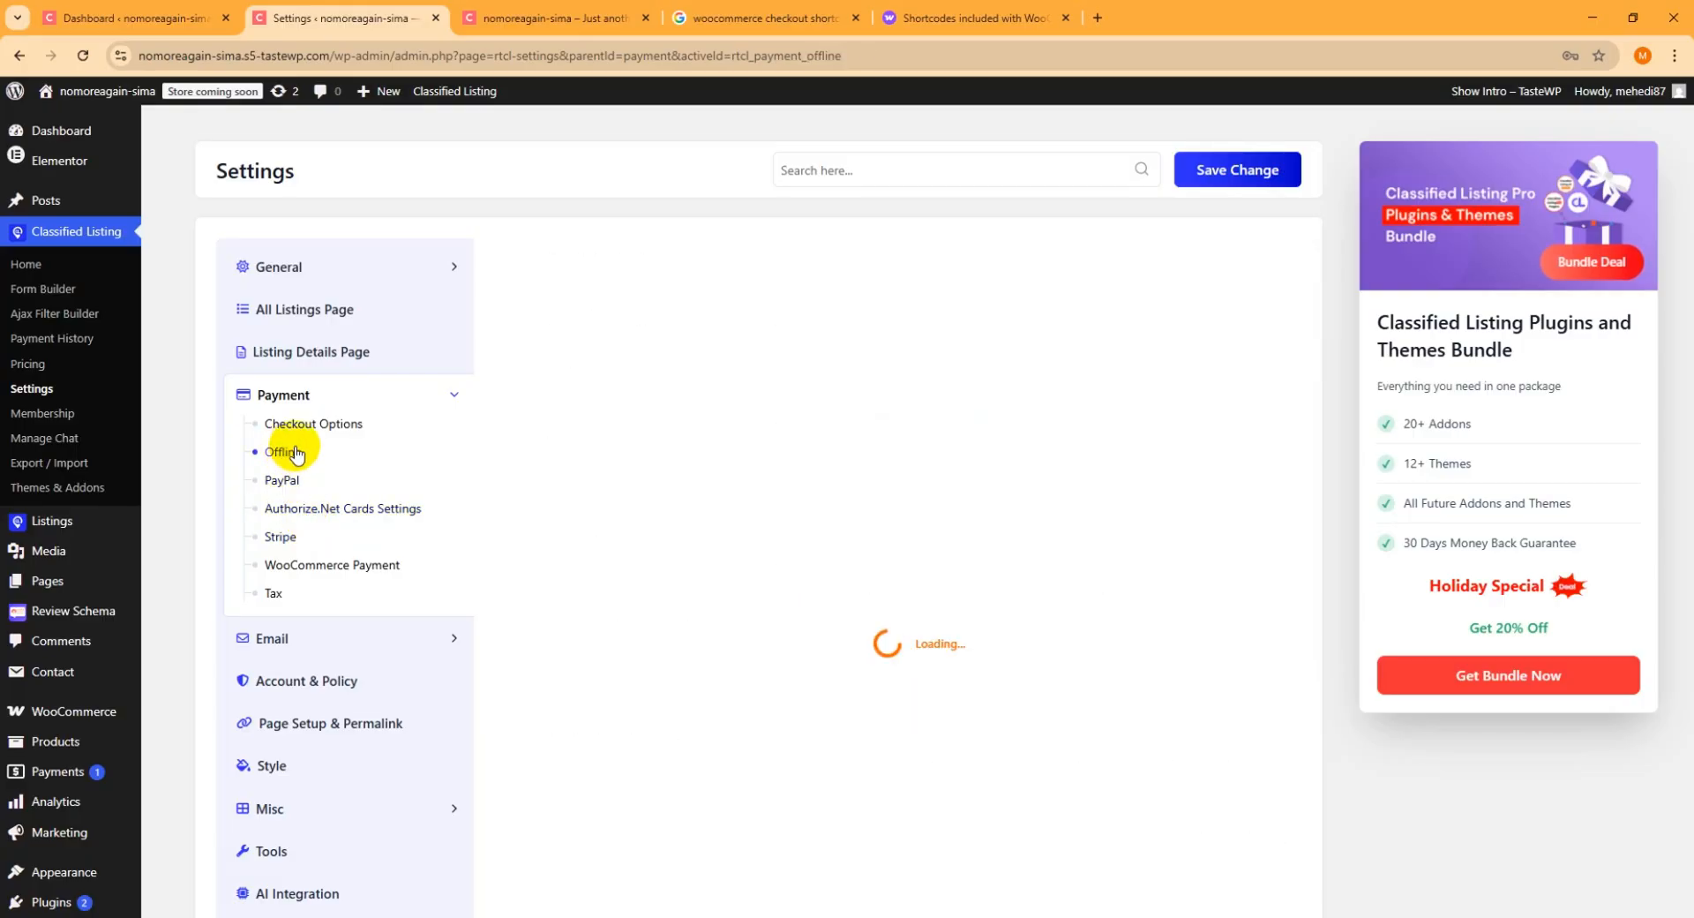
click(1239, 169)
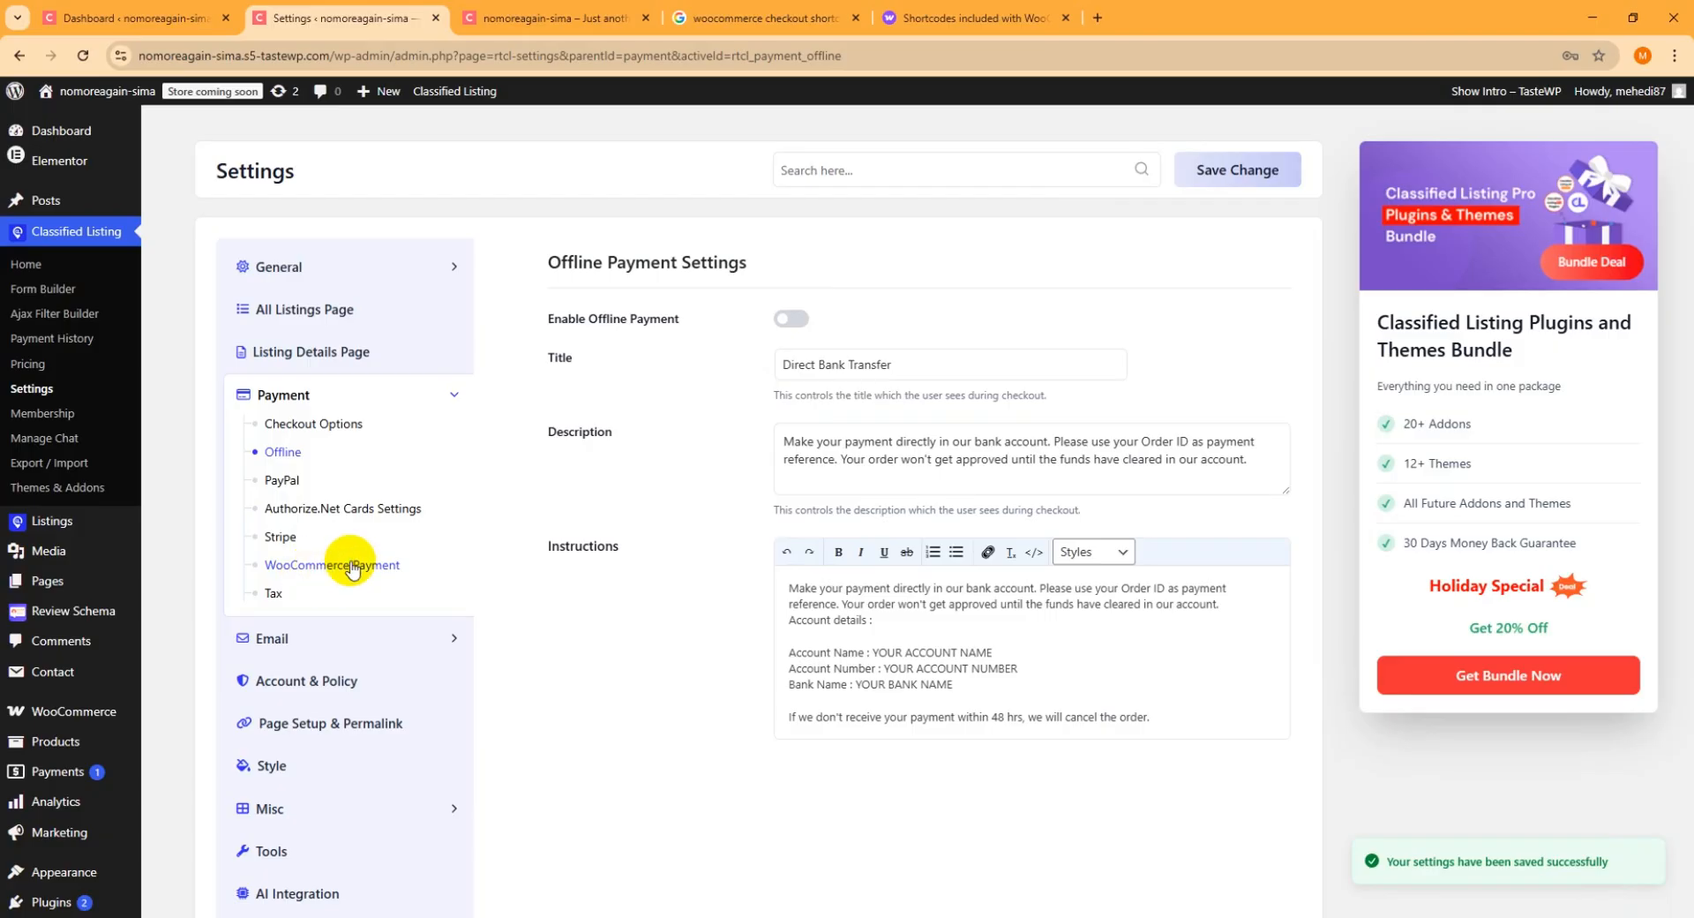
Enable WooCommerce Payment in Classified Listing's payment settings and save the change.
click(350, 573)
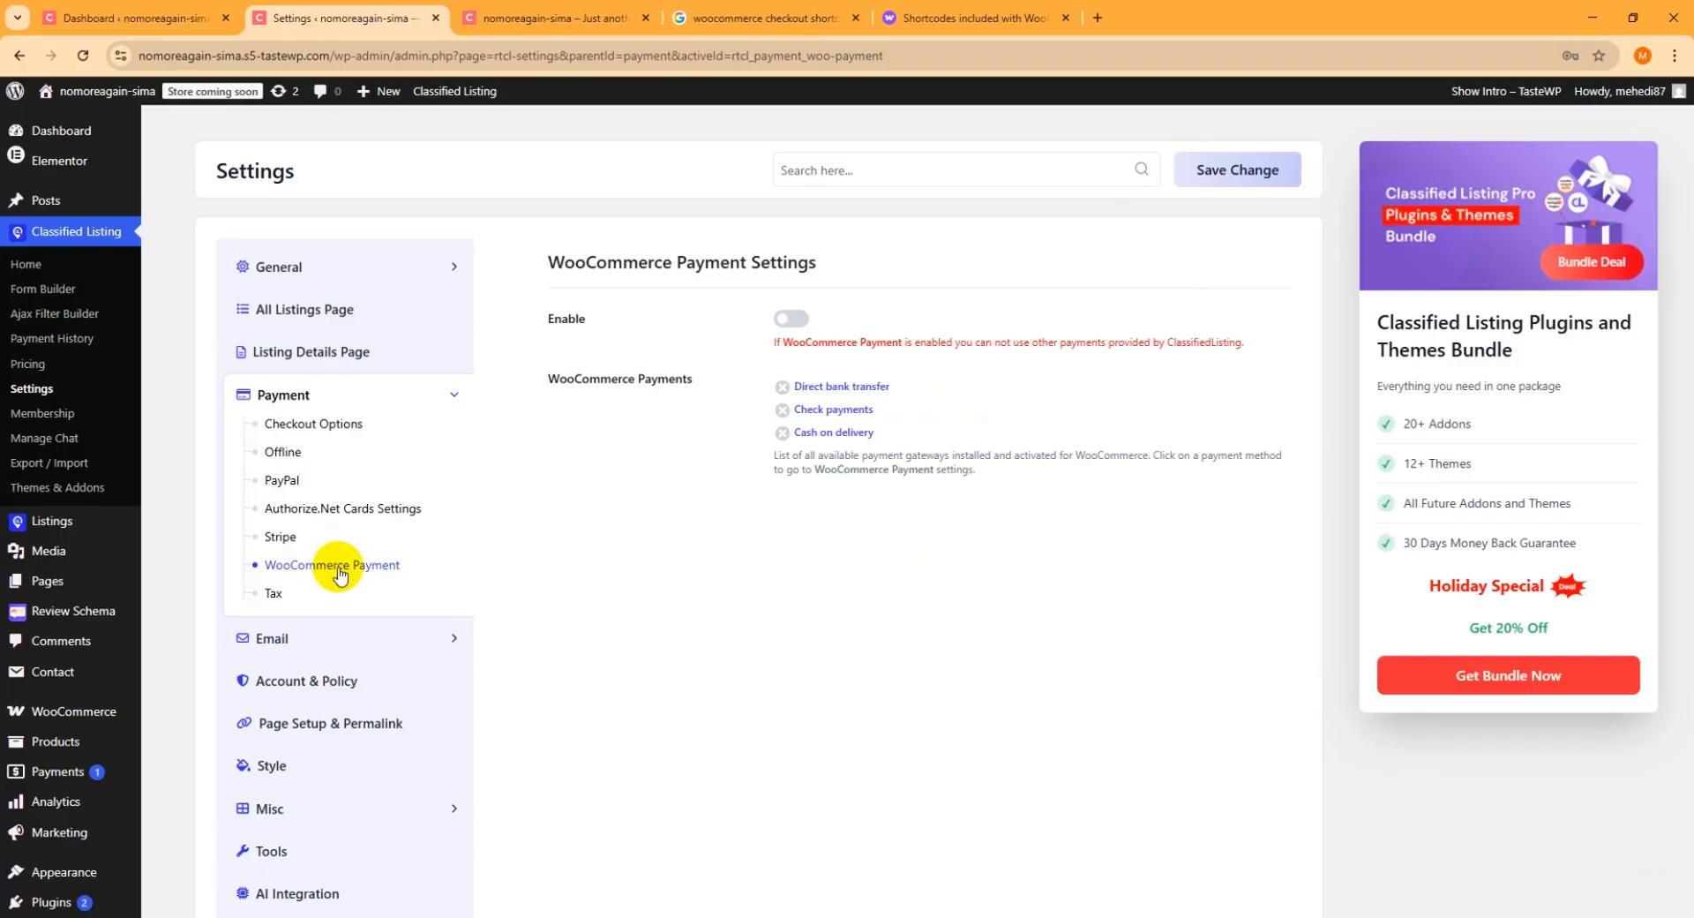
click(792, 324)
click(1251, 171)
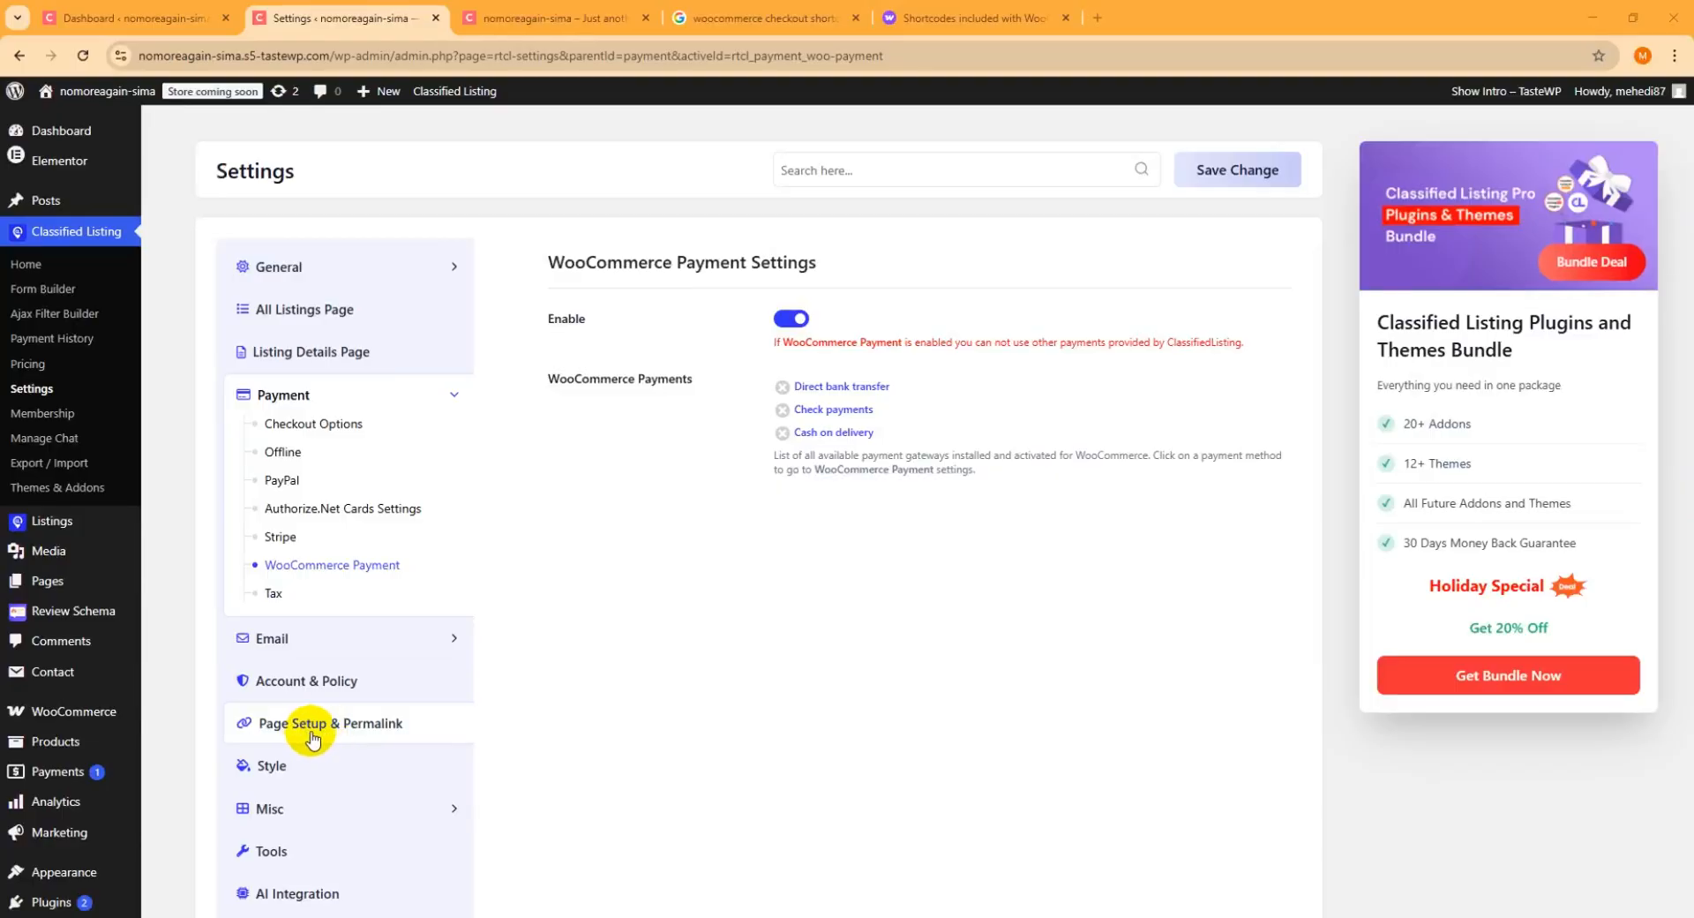
Open Classified Listing's Page Setup & Permalink settings and find the Checkout Page assignment.
click(365, 731)
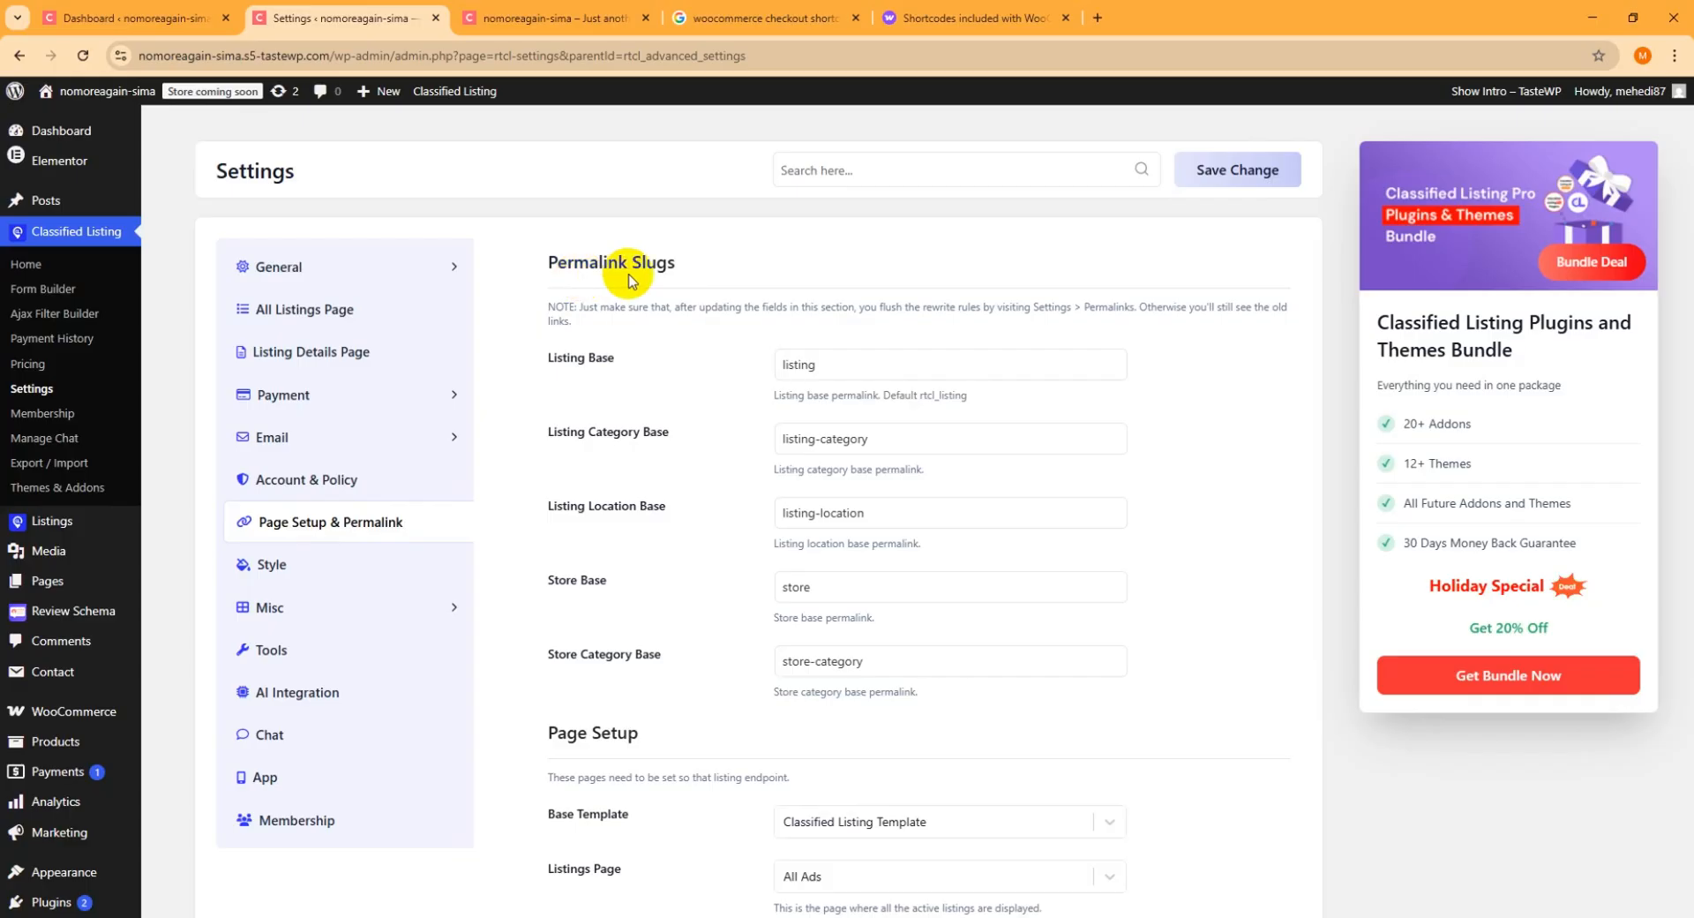
scroll(765, 352, down, 4)
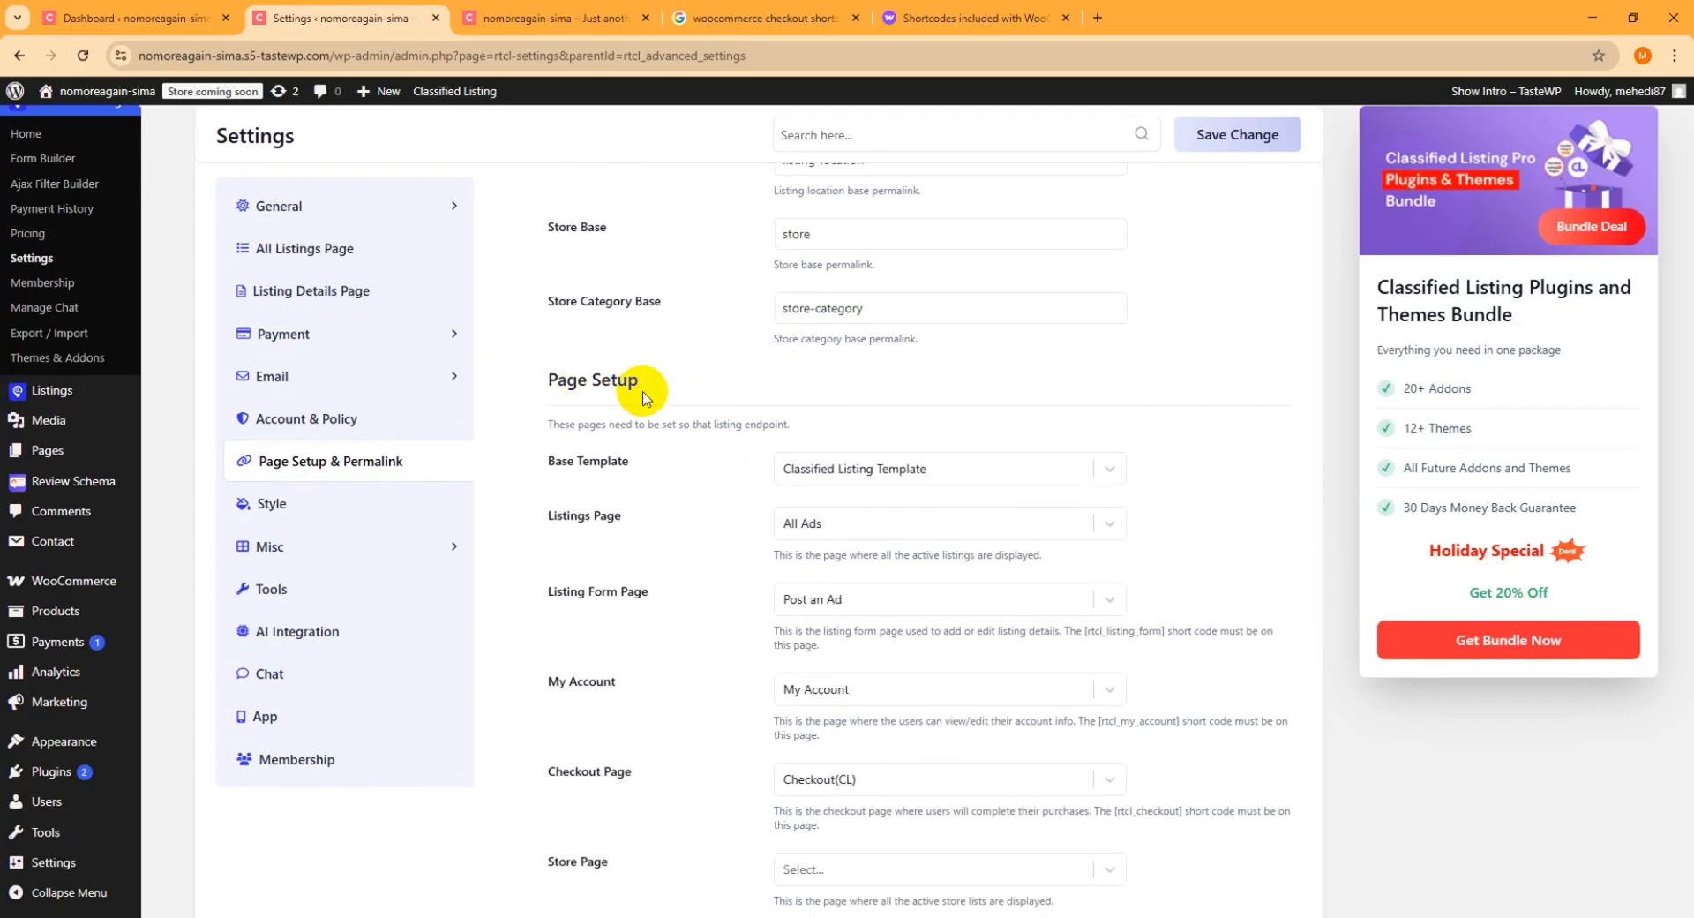
scroll(989, 485, down, 2)
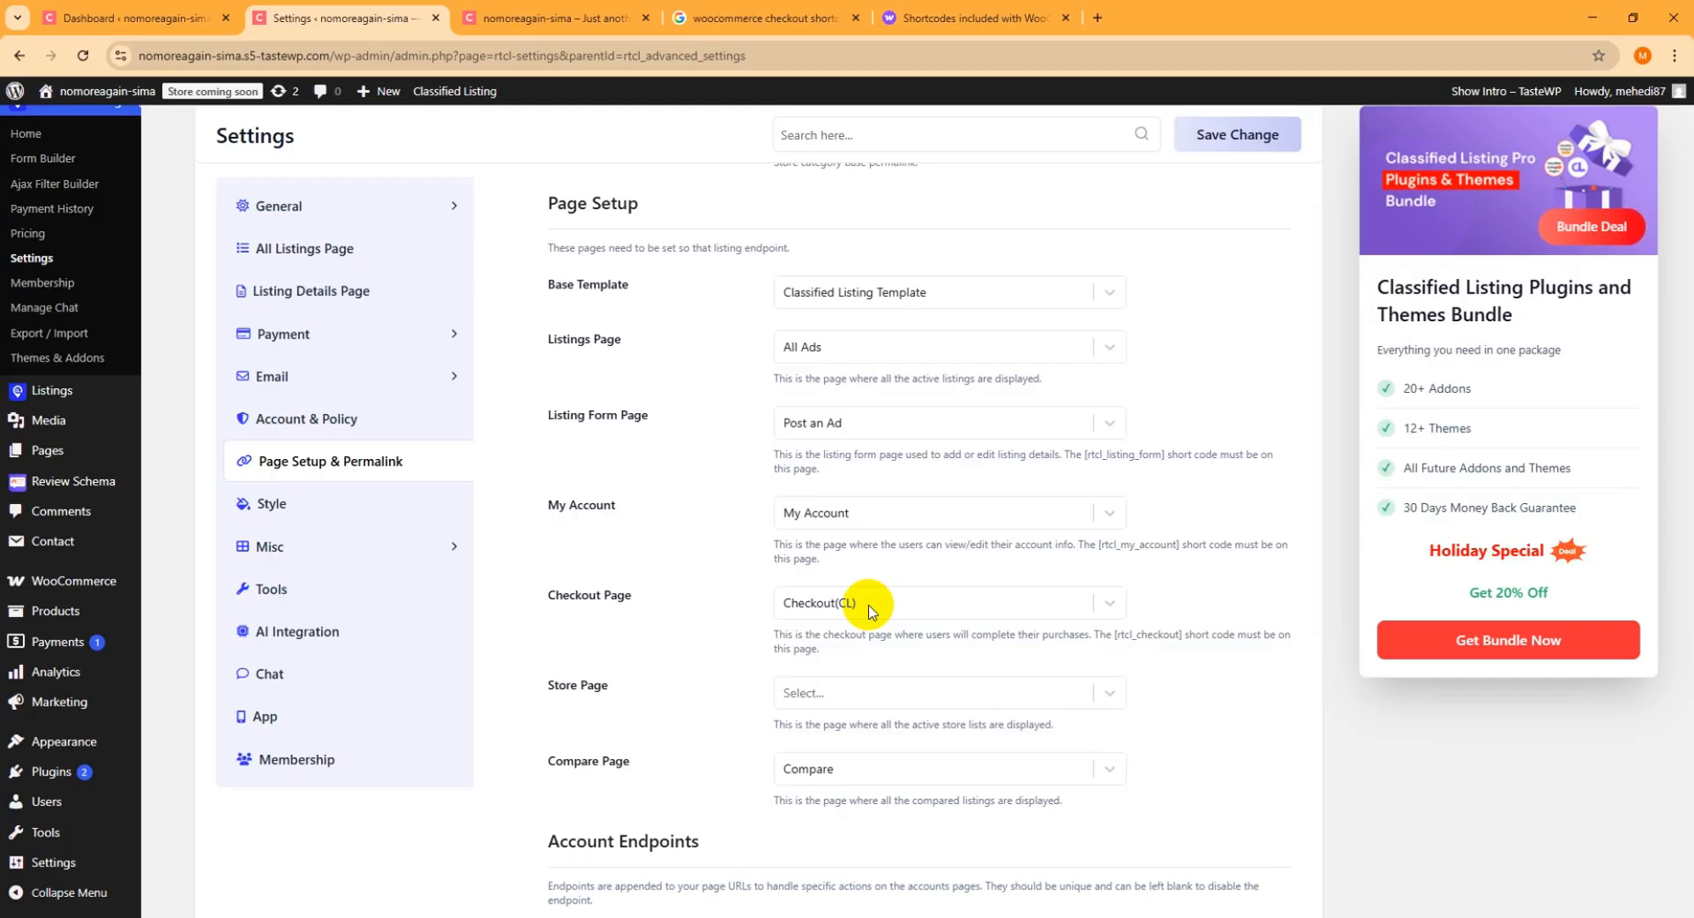
Try Home 10 as the Checkout Page in Classified Listing's page setup.
click(1029, 606)
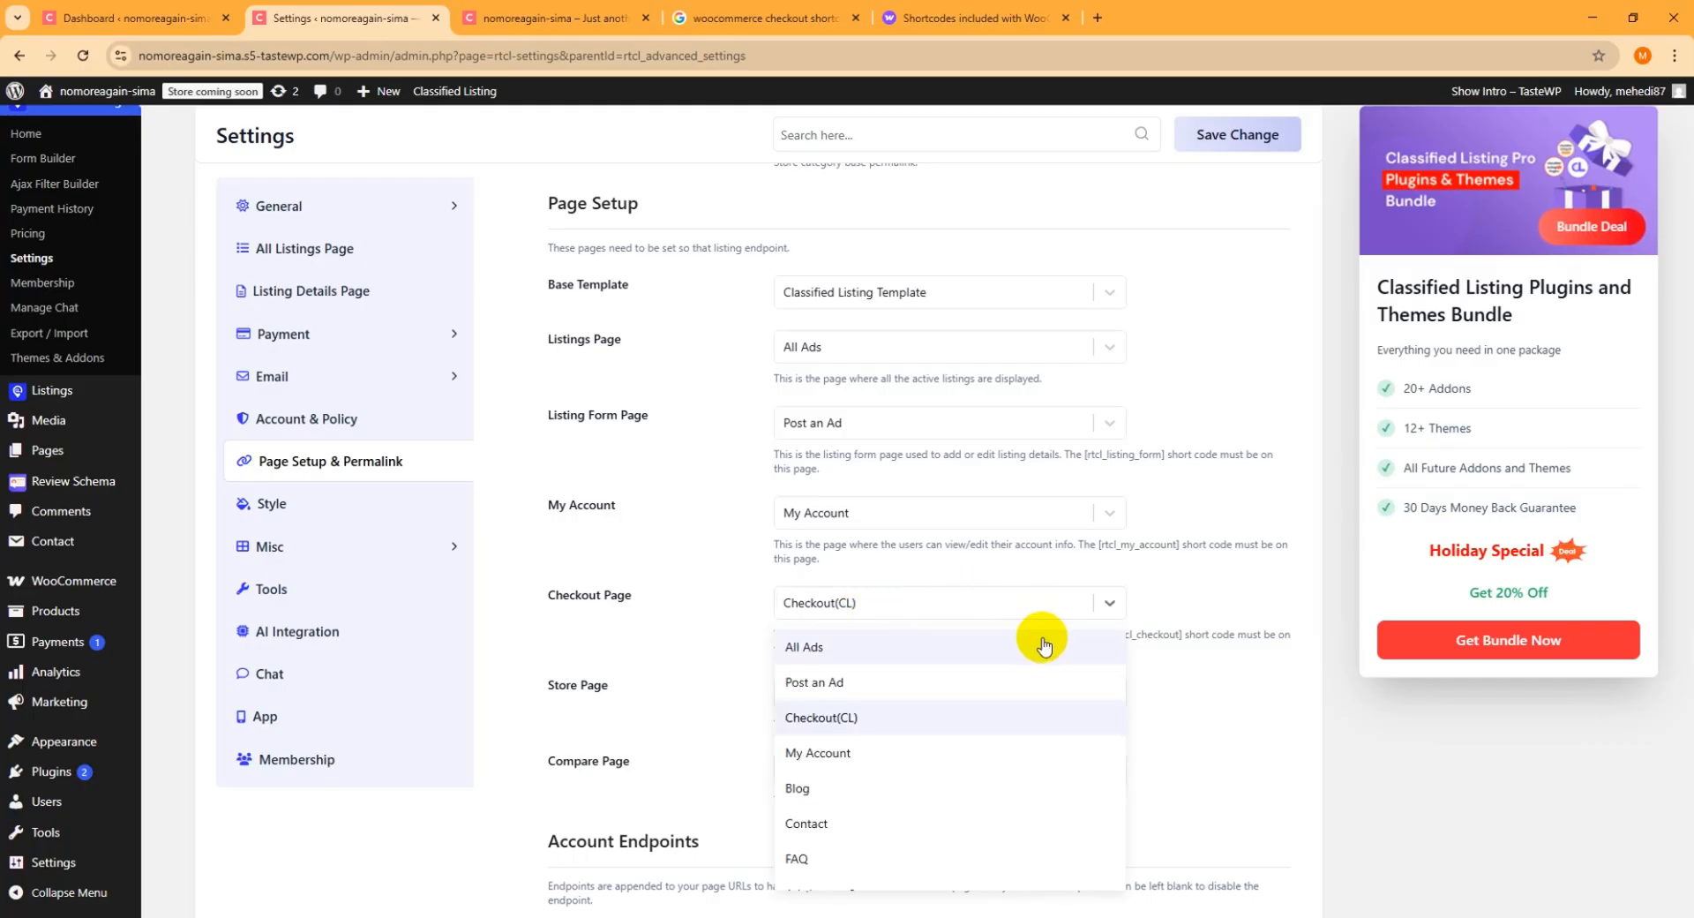
scroll(1028, 702, down, 10)
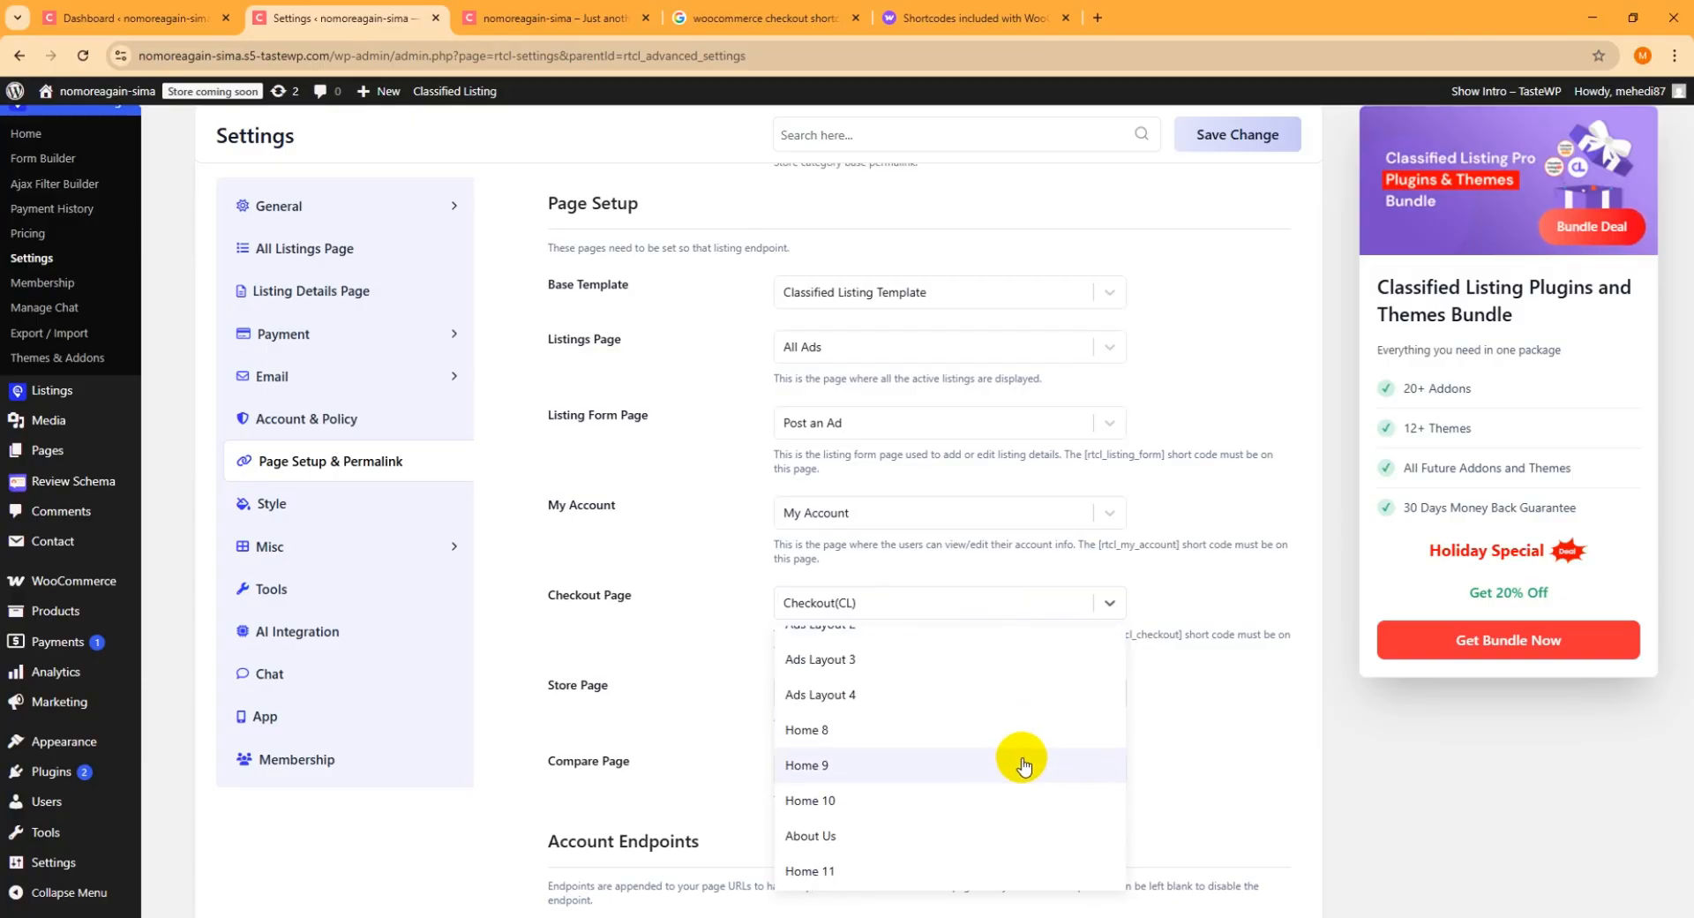
scroll(1028, 786, down, 1)
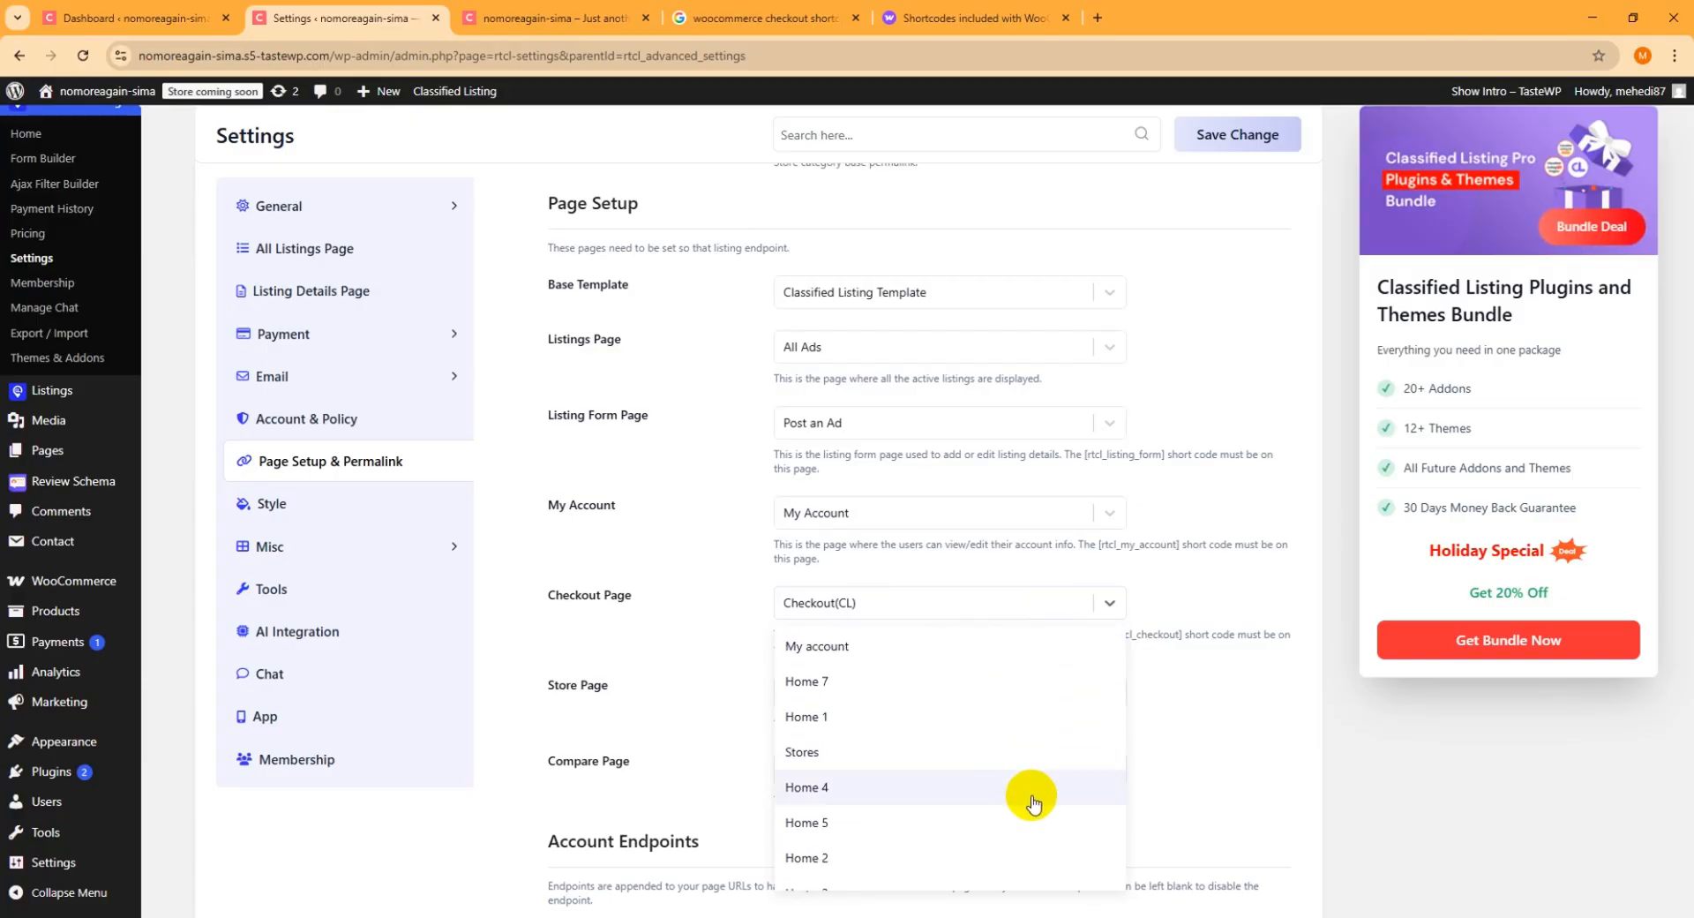
scroll(1015, 794, down, 8)
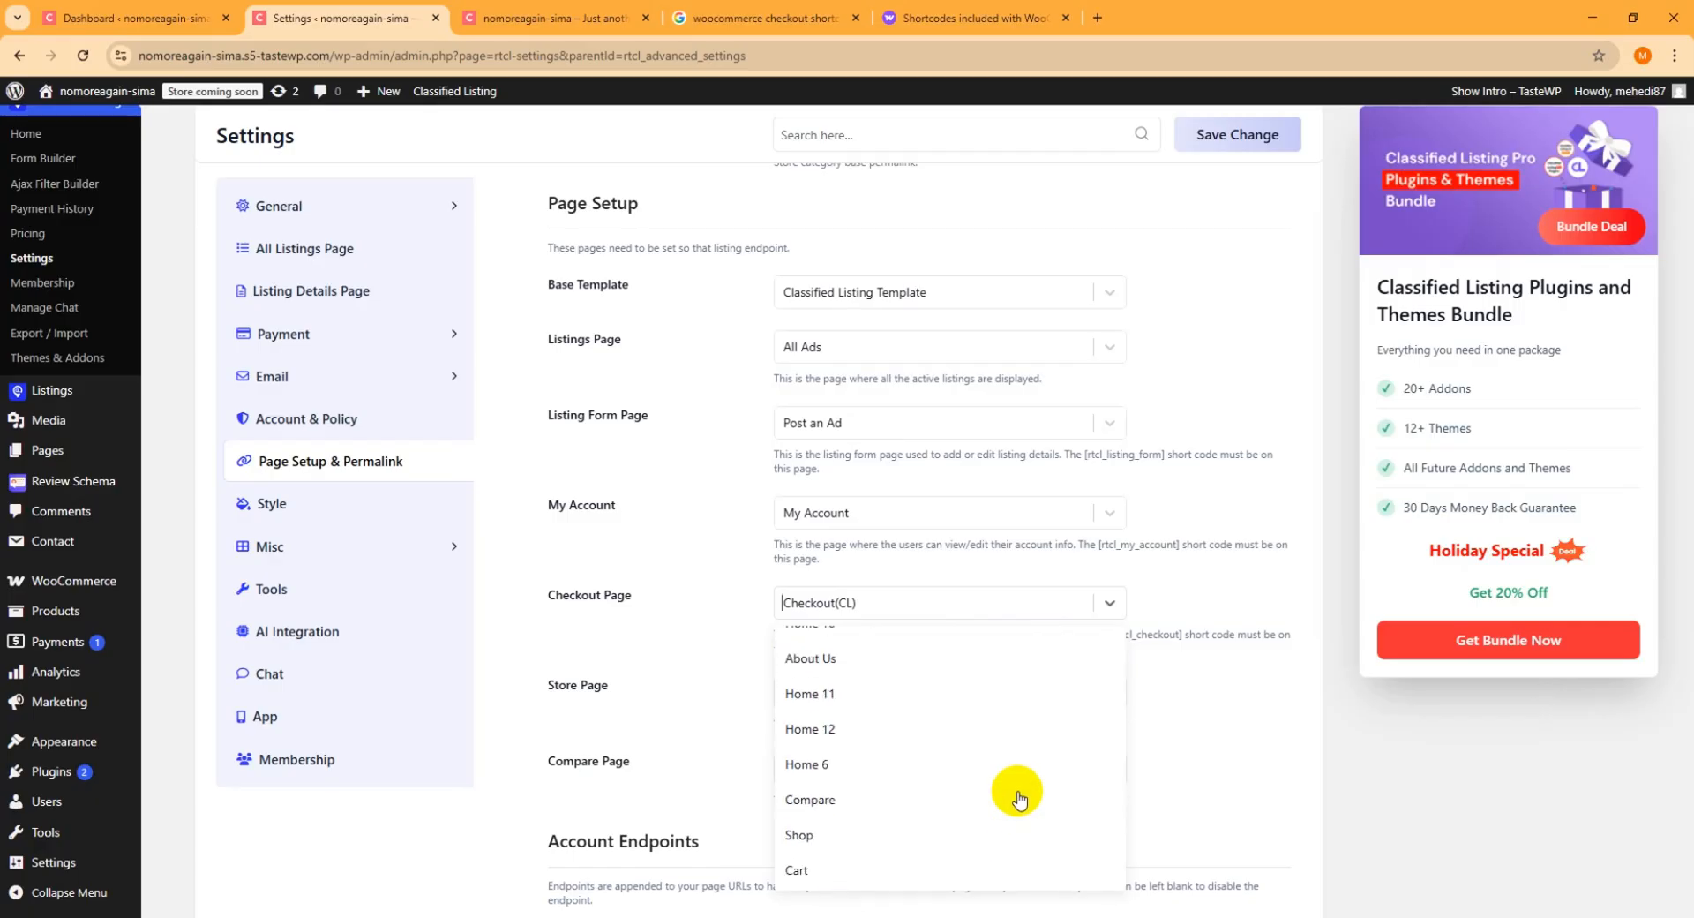
click(842, 676)
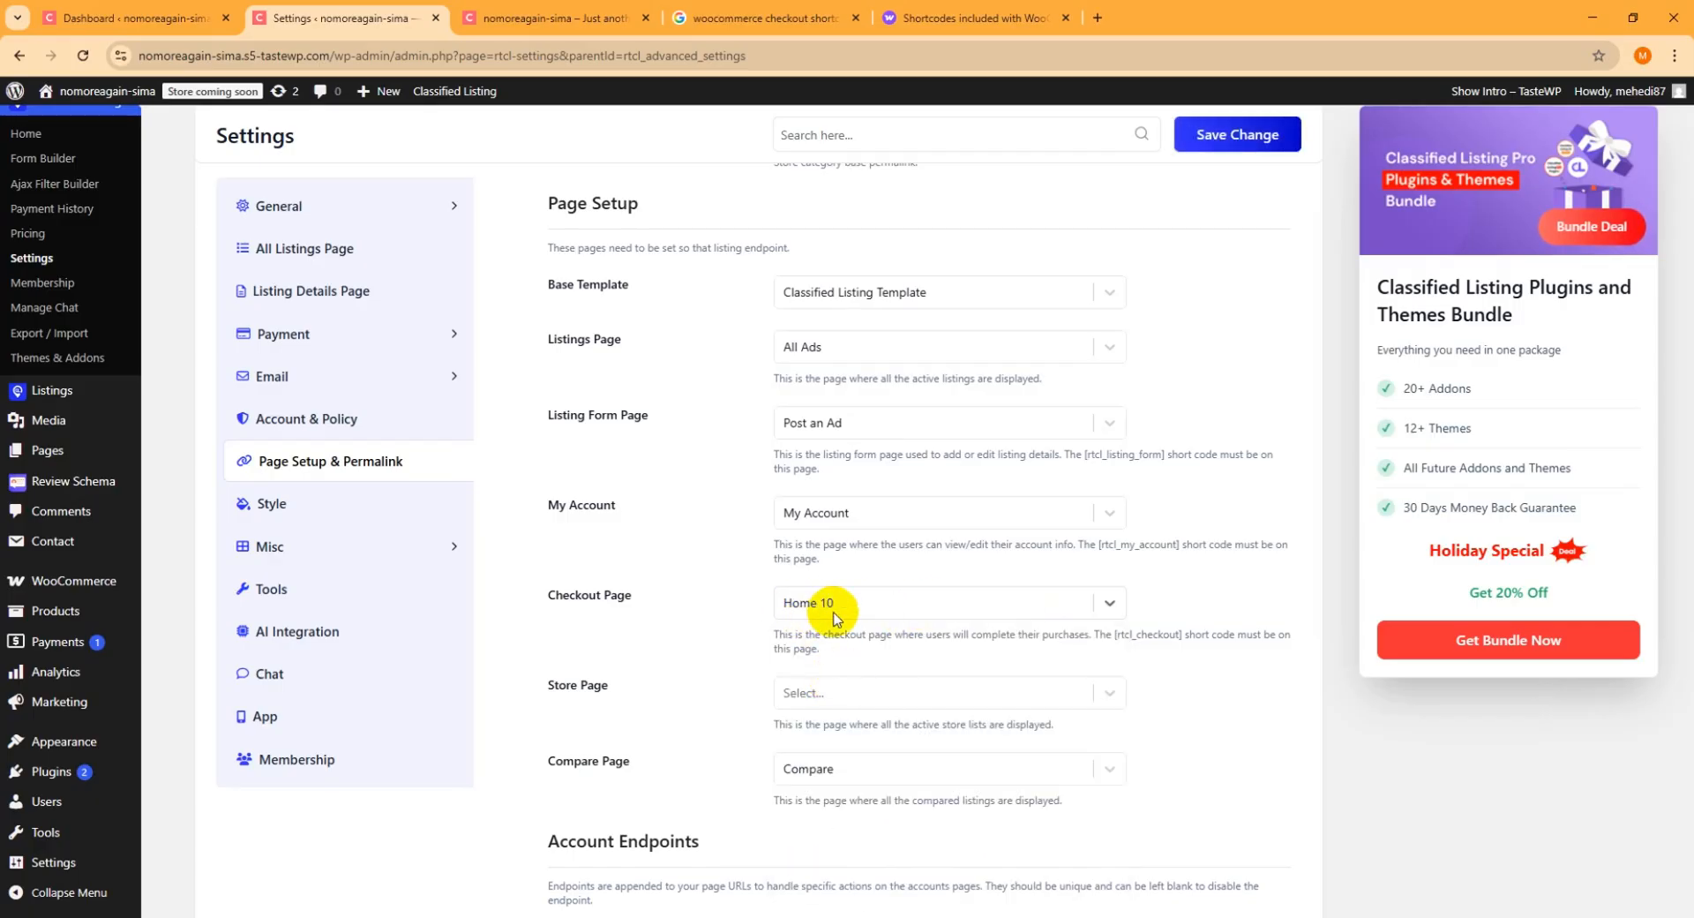
Set Classified Listing's Checkout Page to Checkout(CL) and save the page setup.
click(1037, 608)
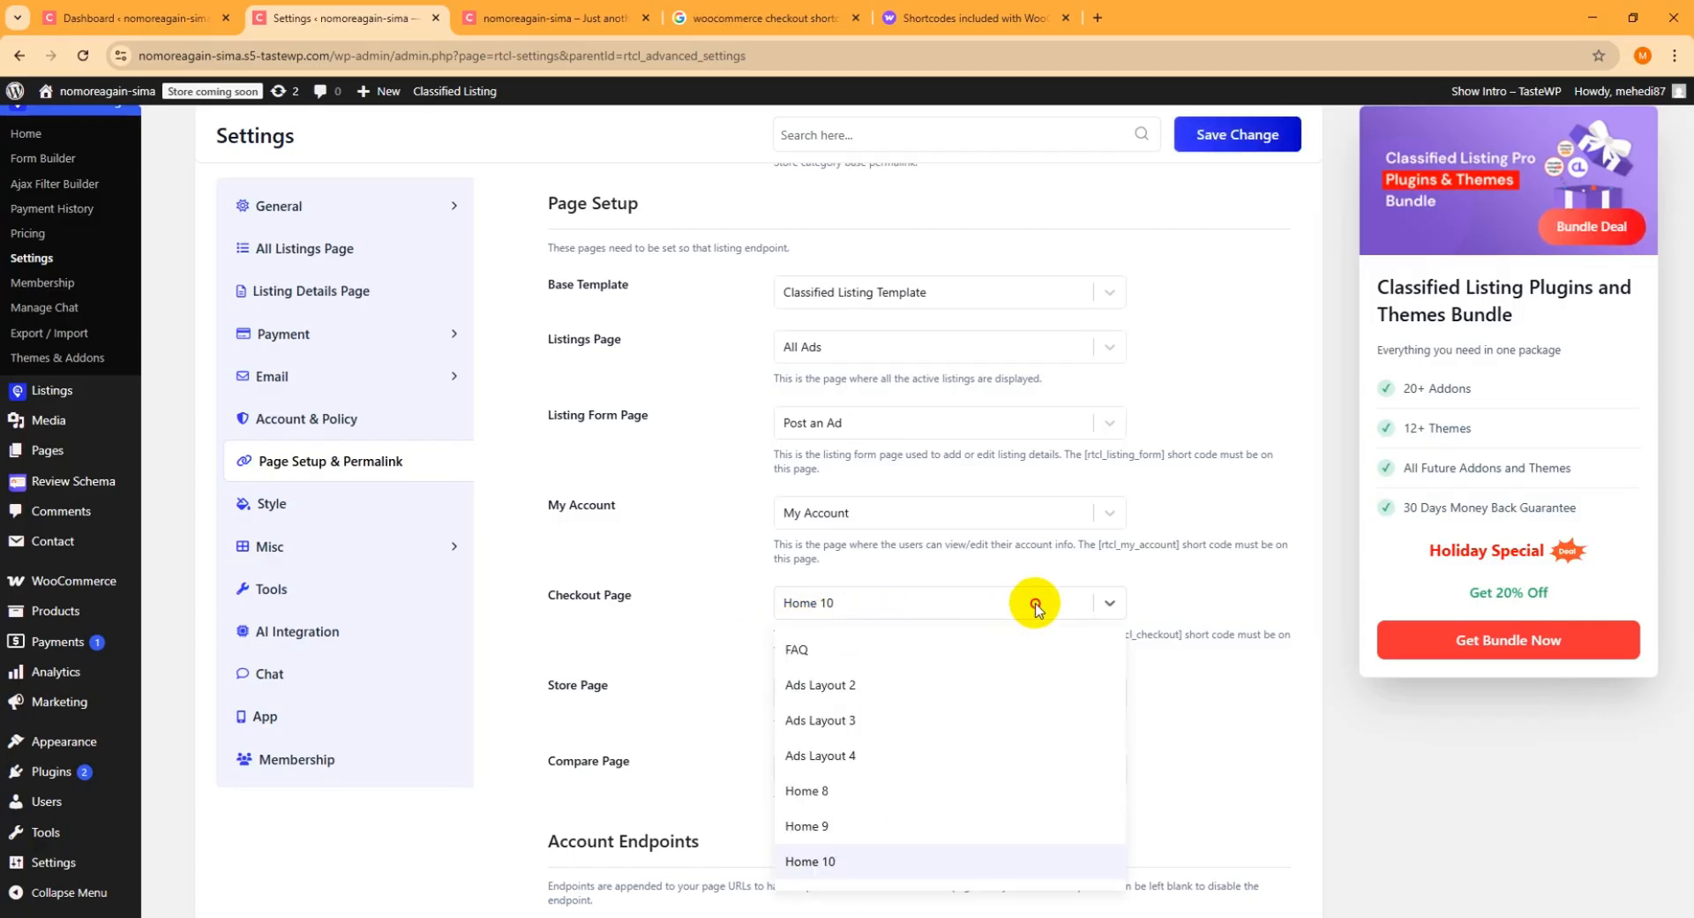
scroll(1006, 724, up, 5)
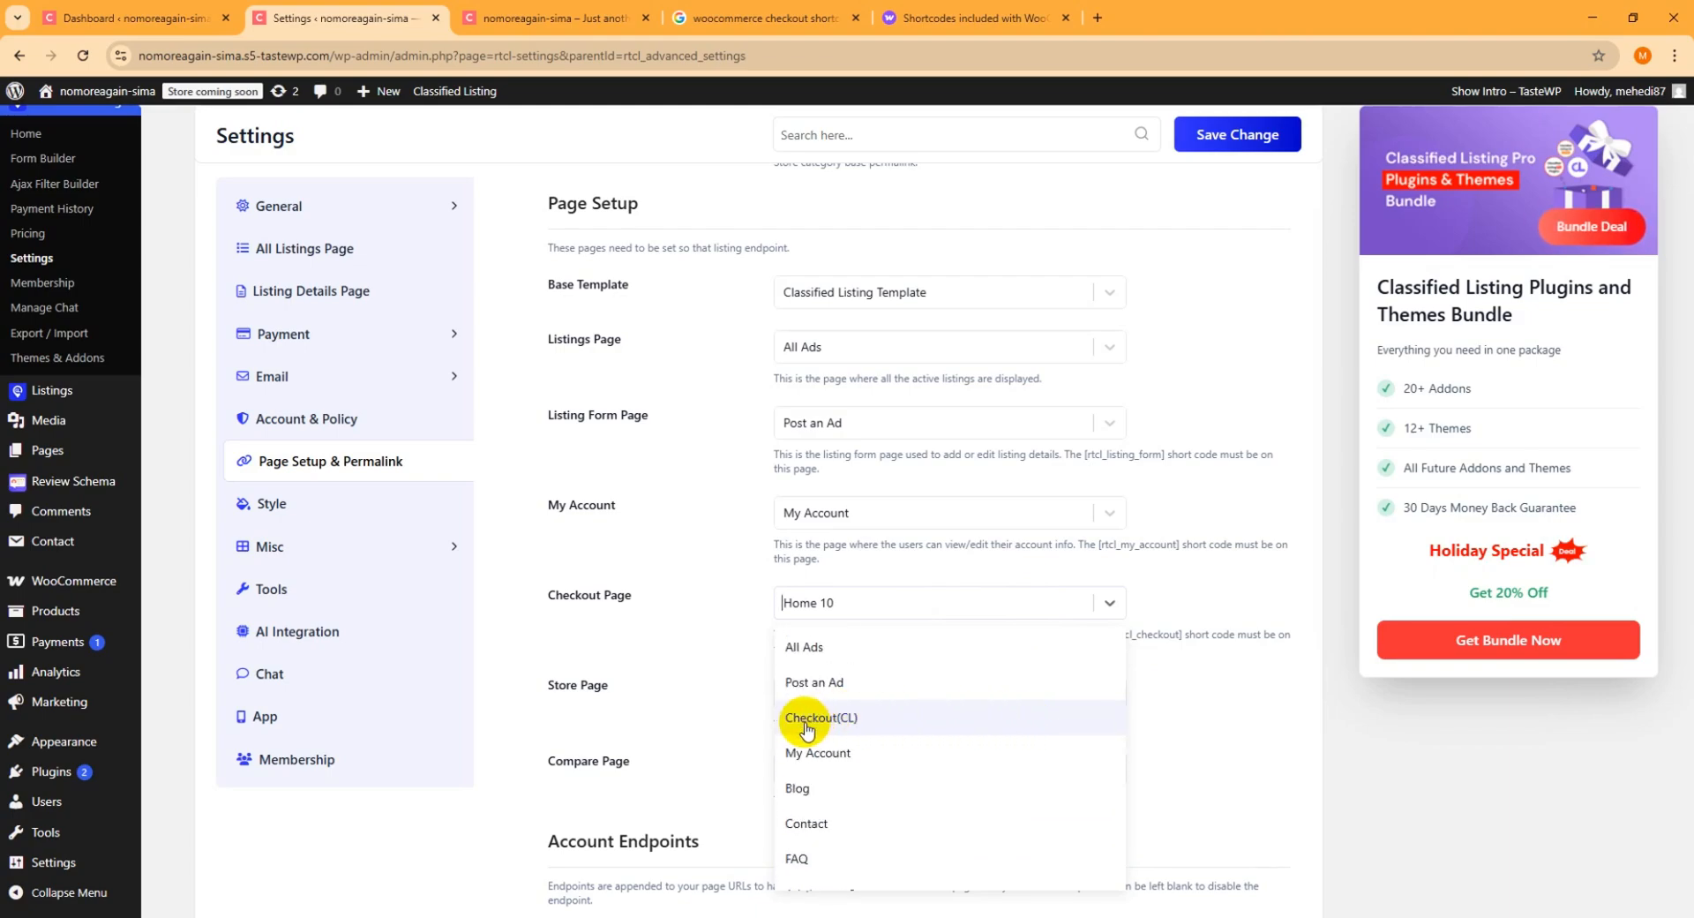
click(864, 723)
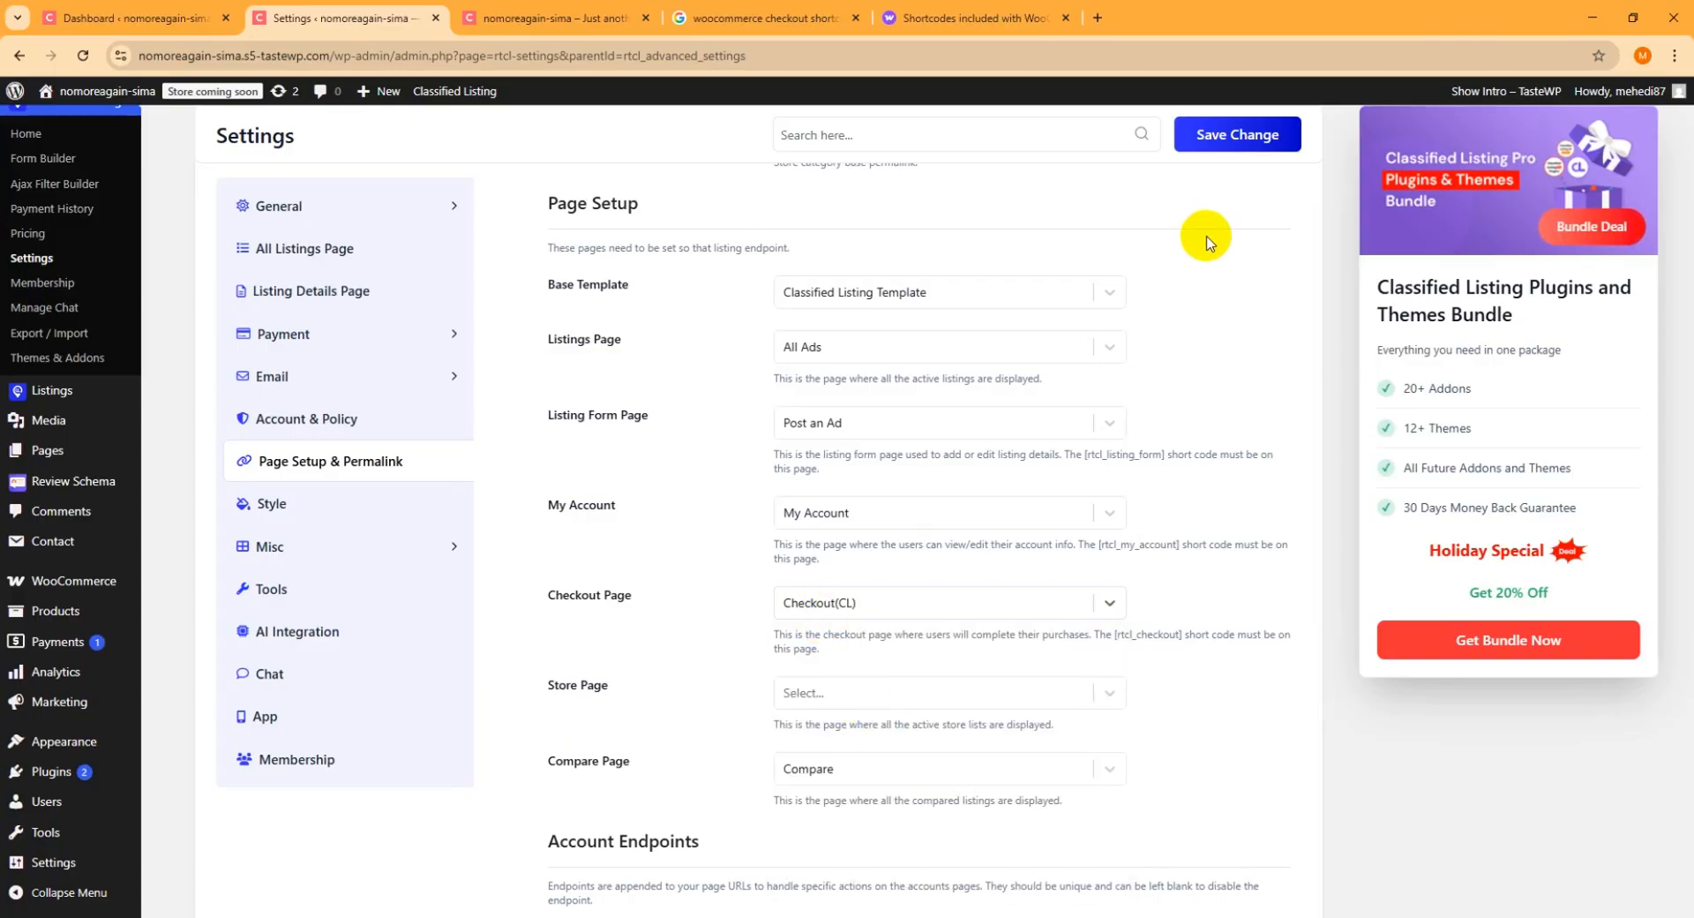
click(1232, 145)
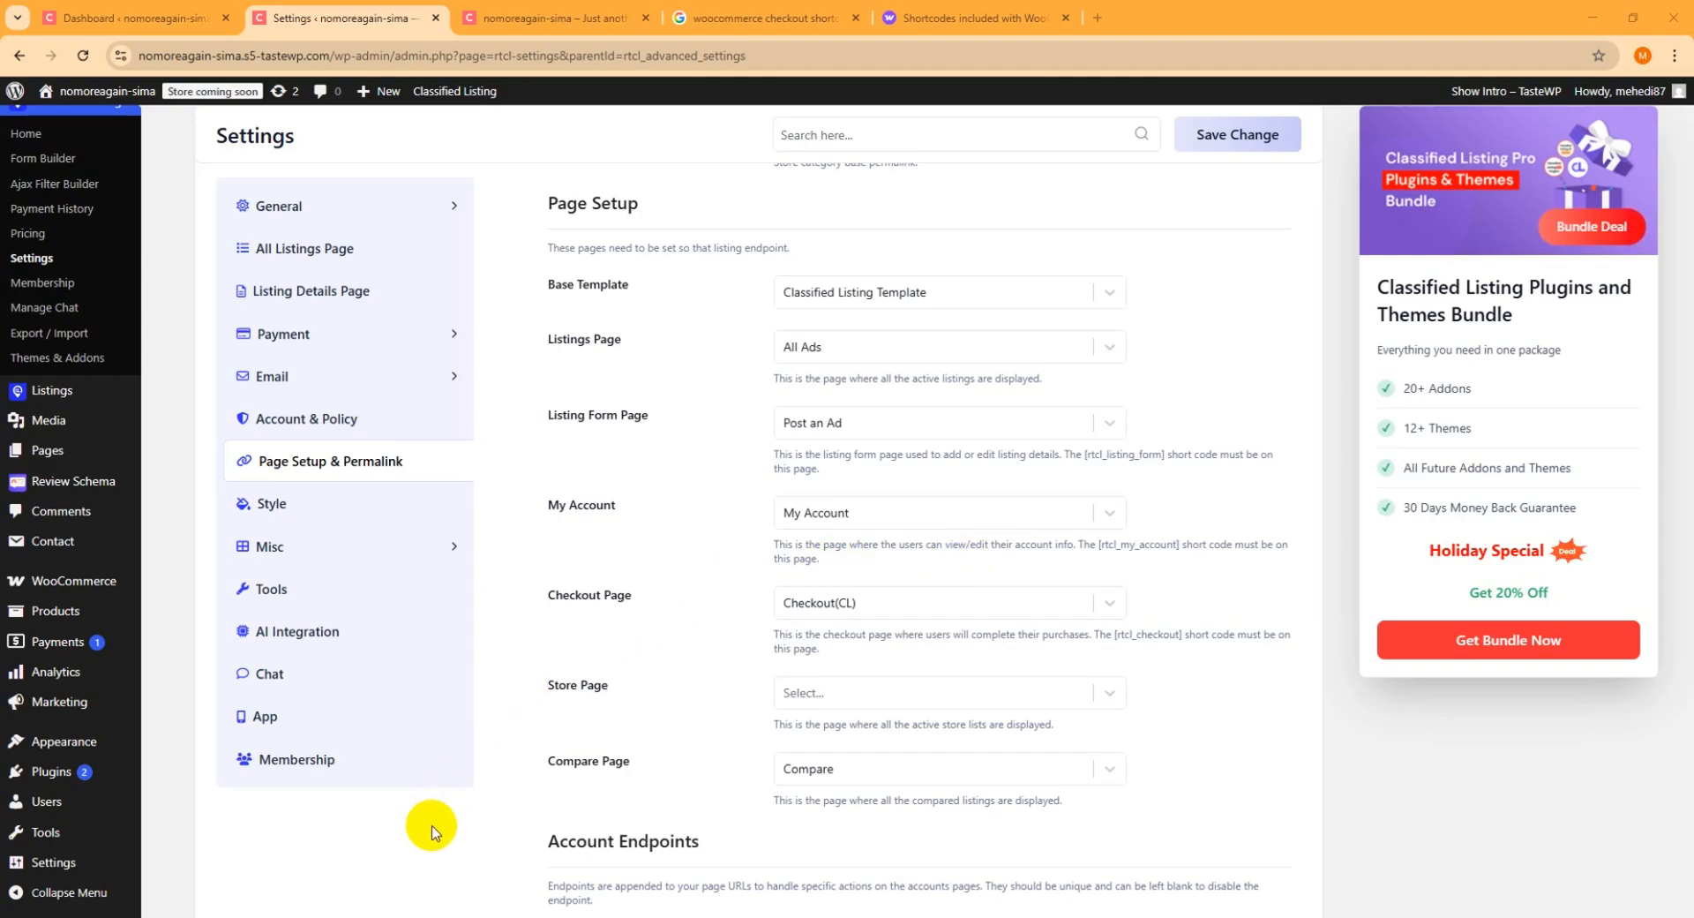
Open WooCommerce's advanced settings and find the Checkout page assignment in the page setup.
click(89, 579)
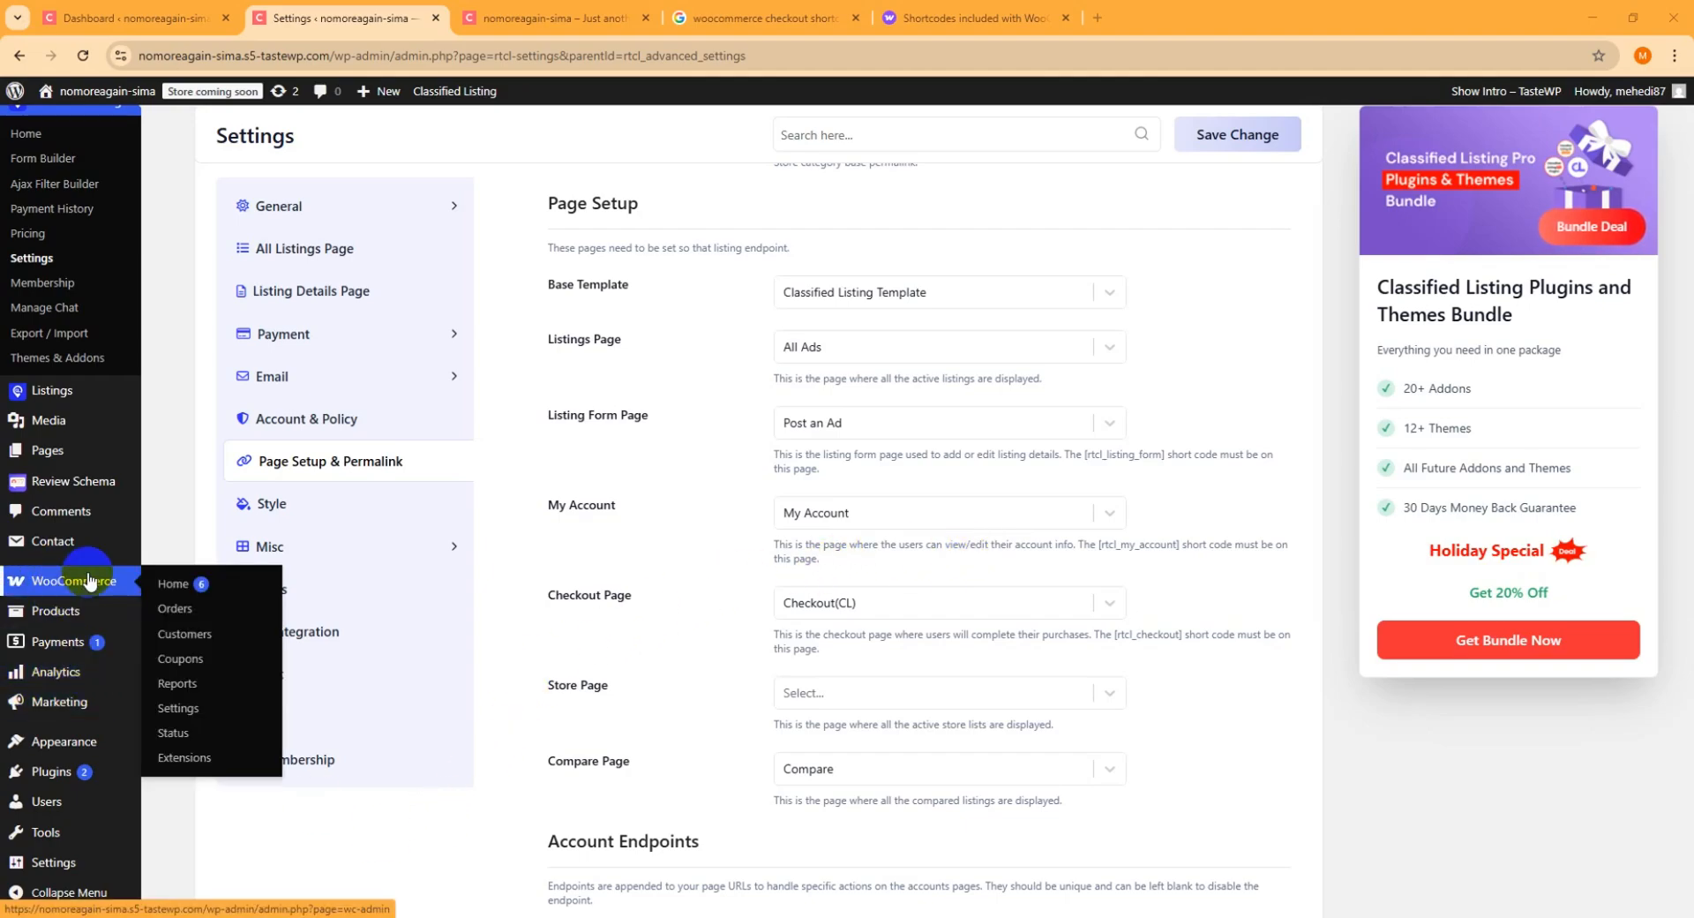
click(181, 711)
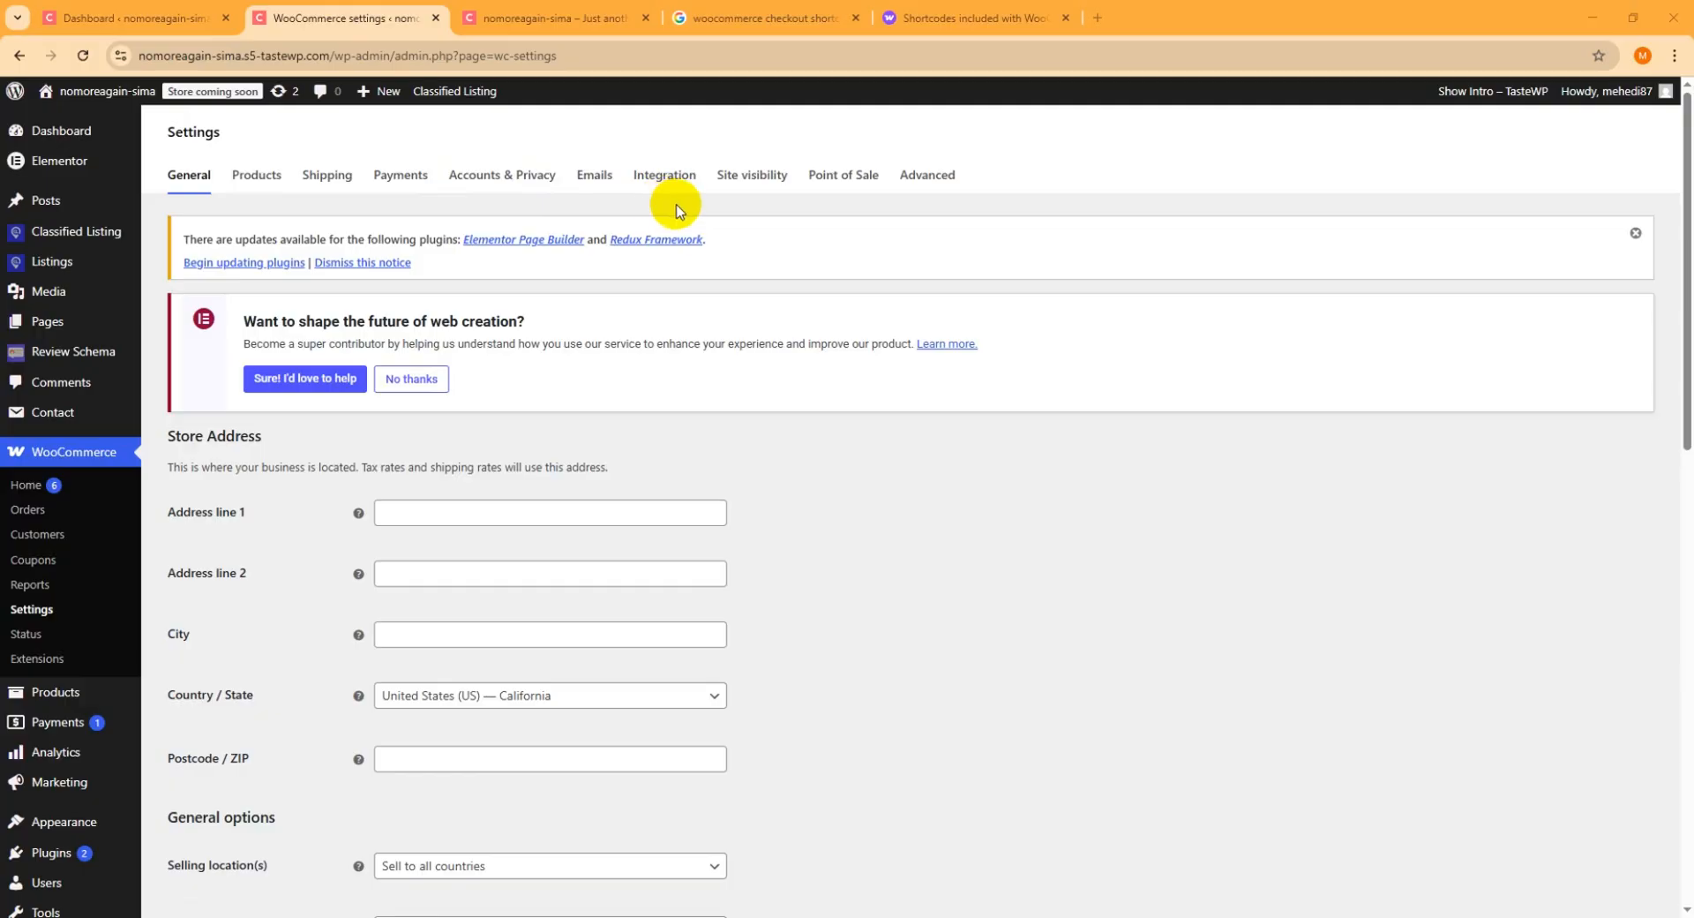
click(934, 180)
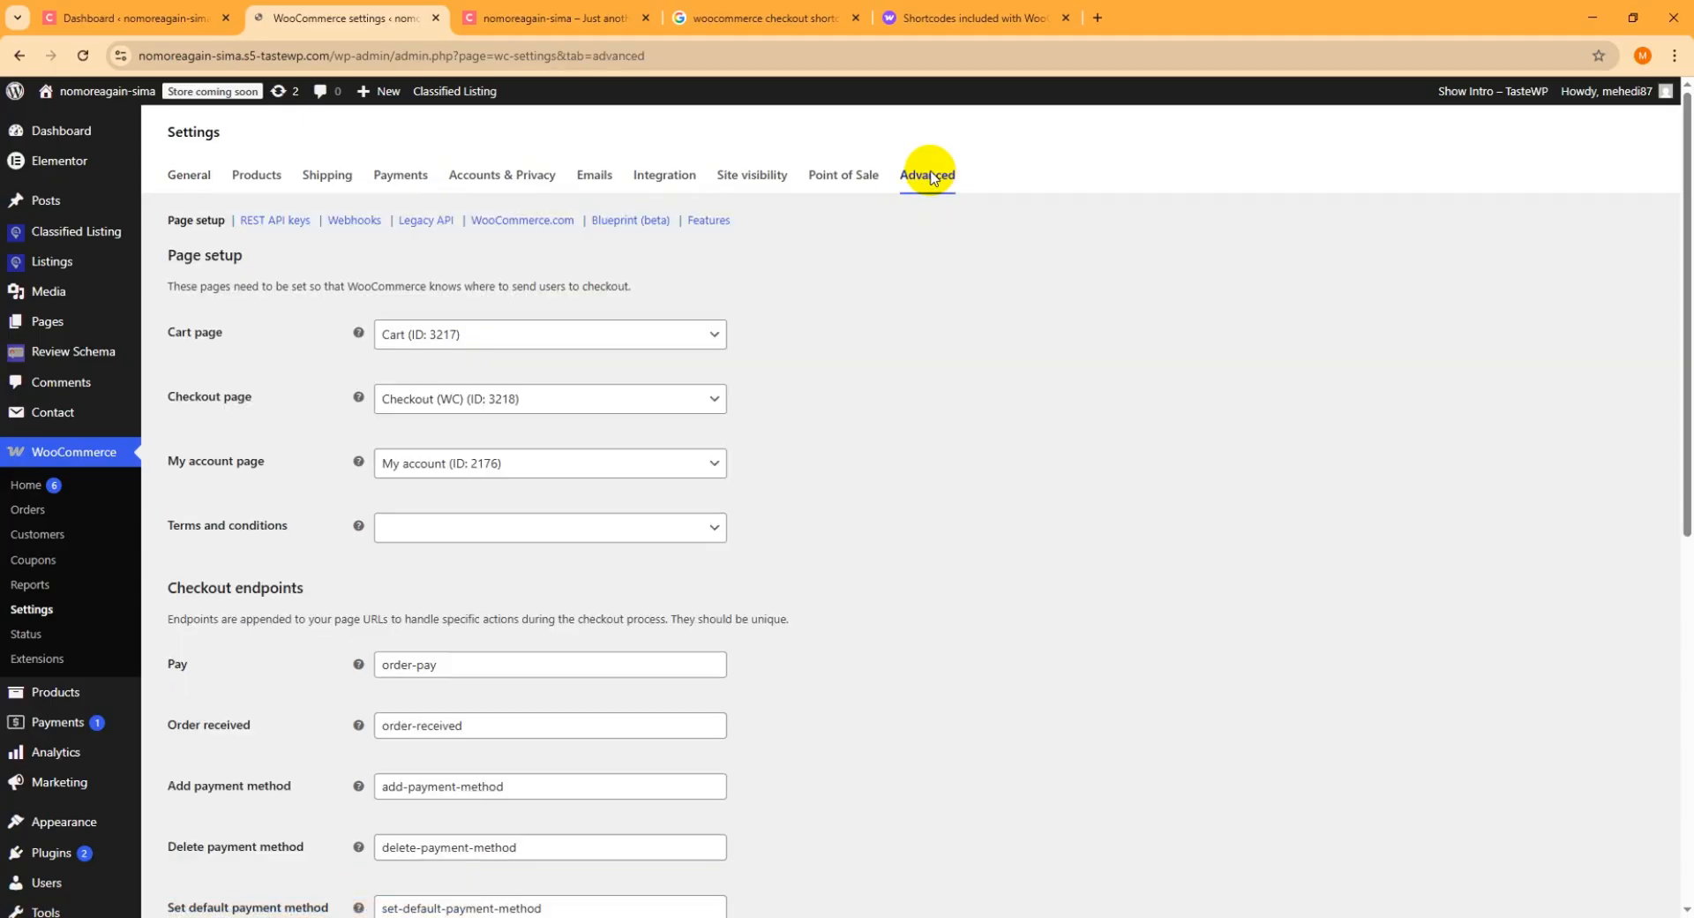
scroll(706, 450, down, 1)
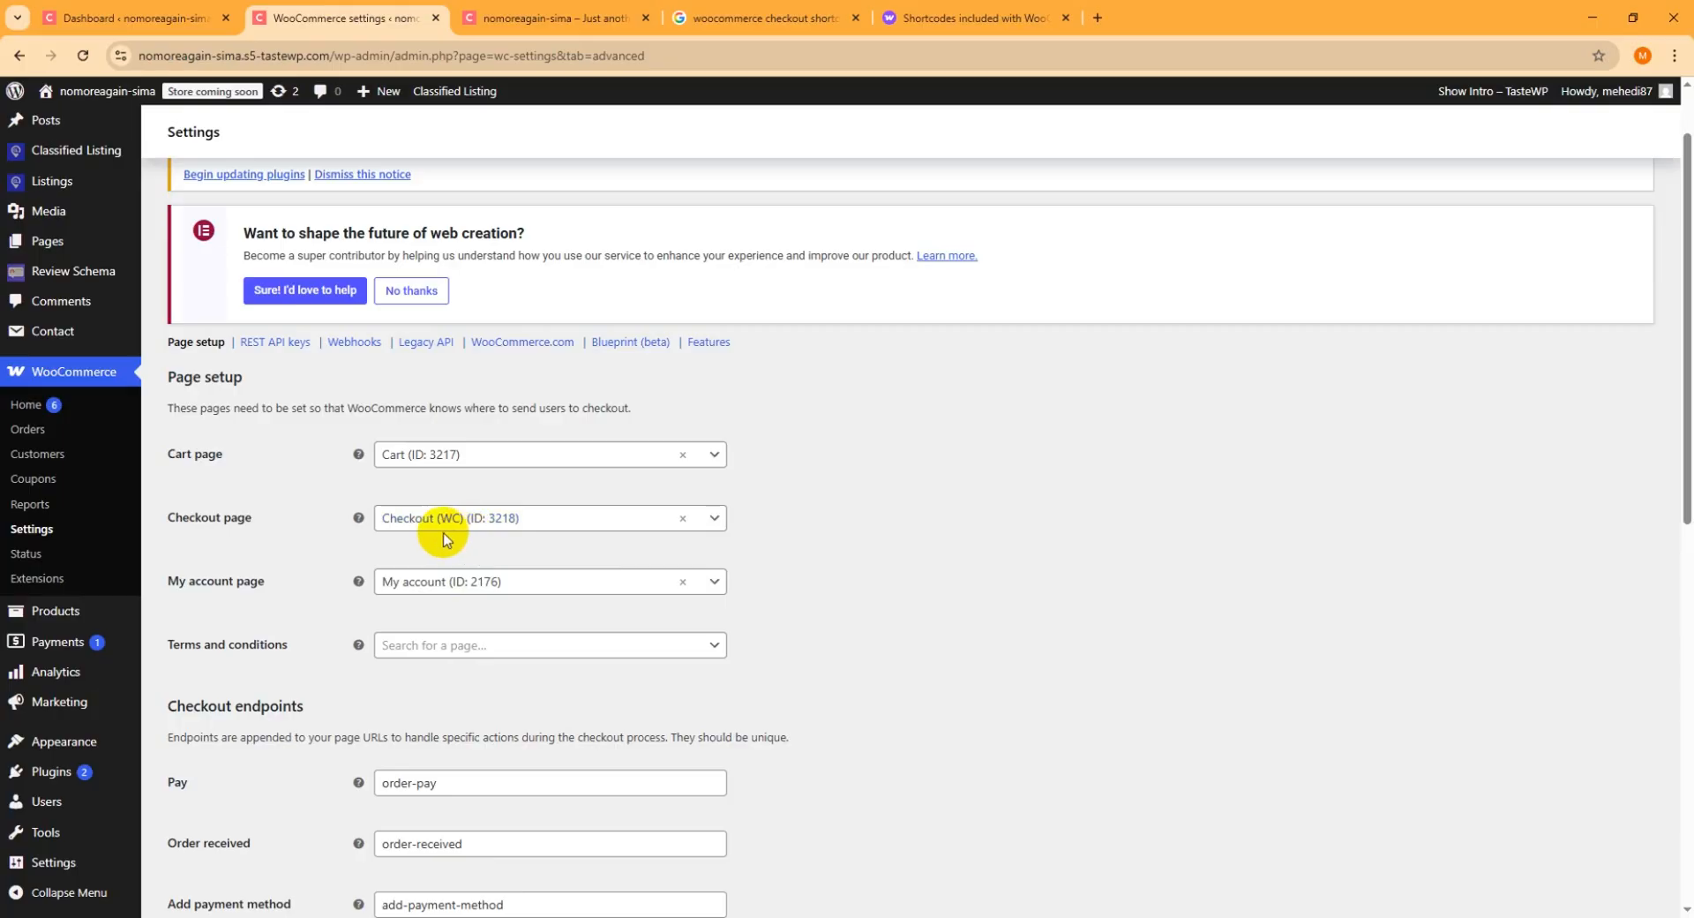
Search the pages for "hom" and try Home 9 as WooCommerce's Checkout page.
click(688, 522)
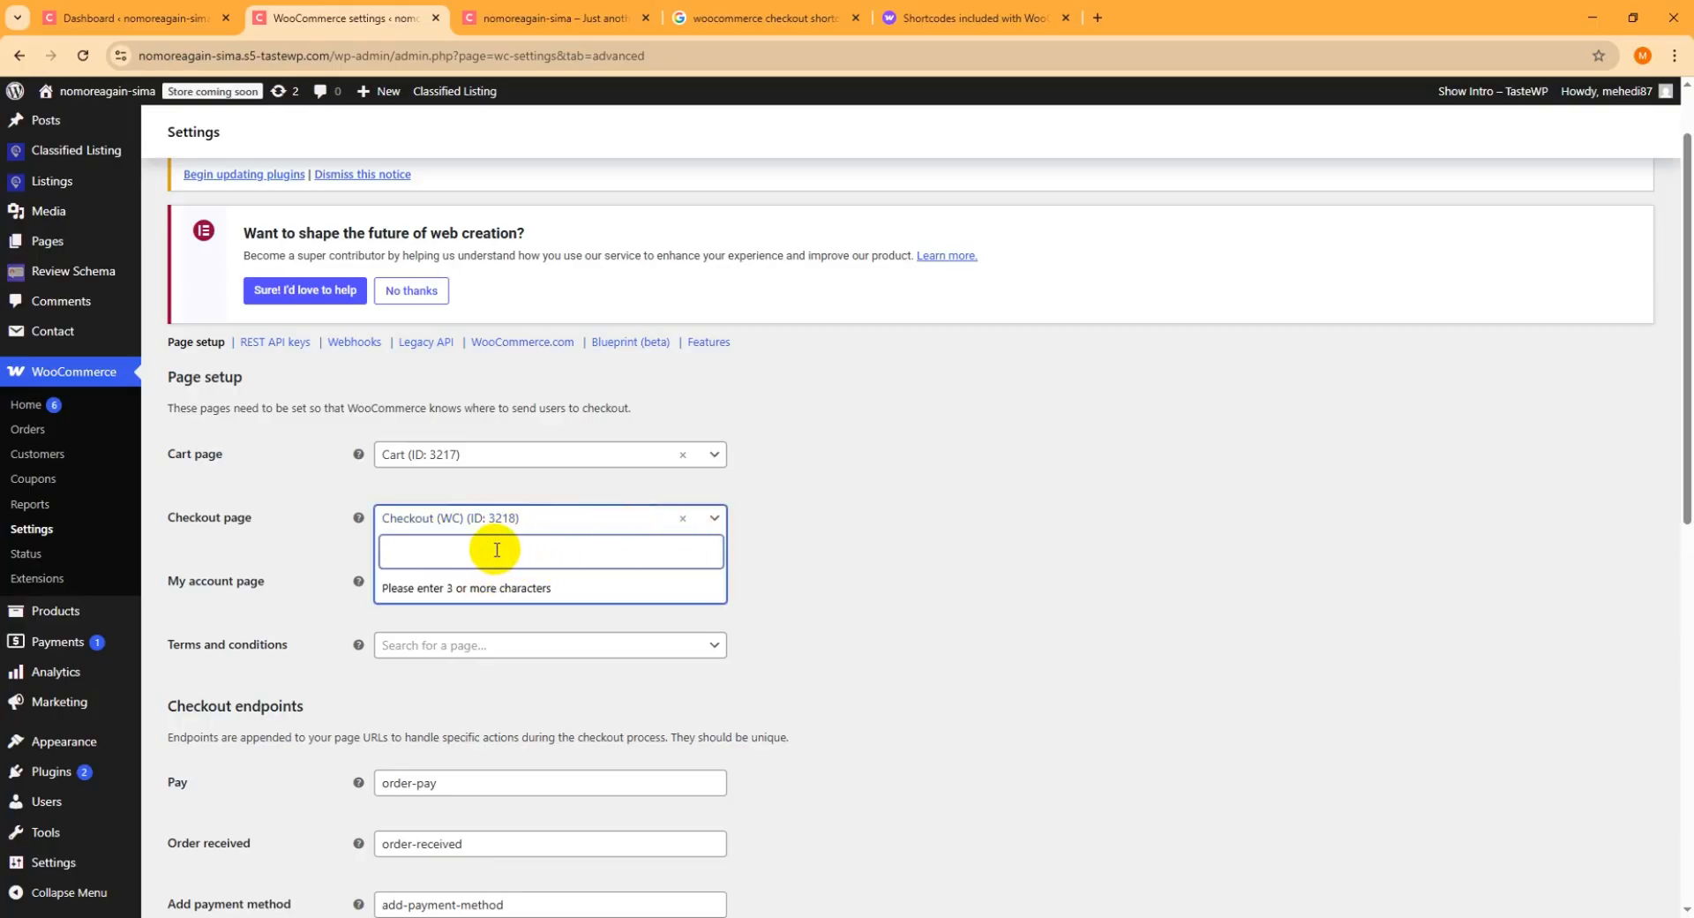
text(hom)
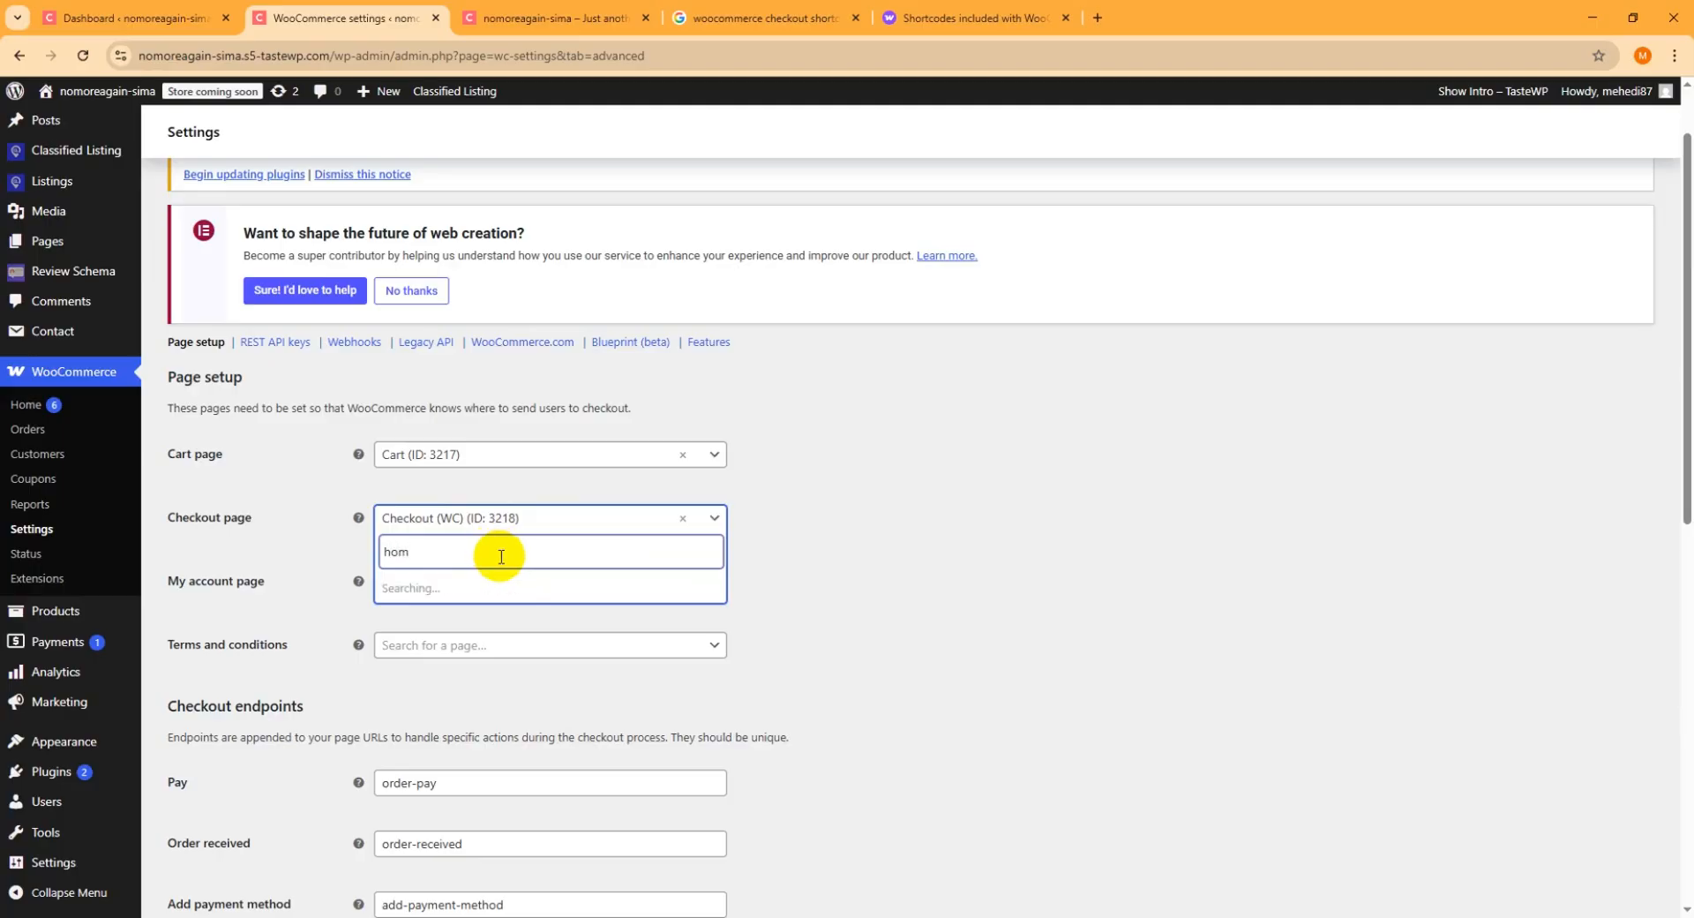
click(487, 618)
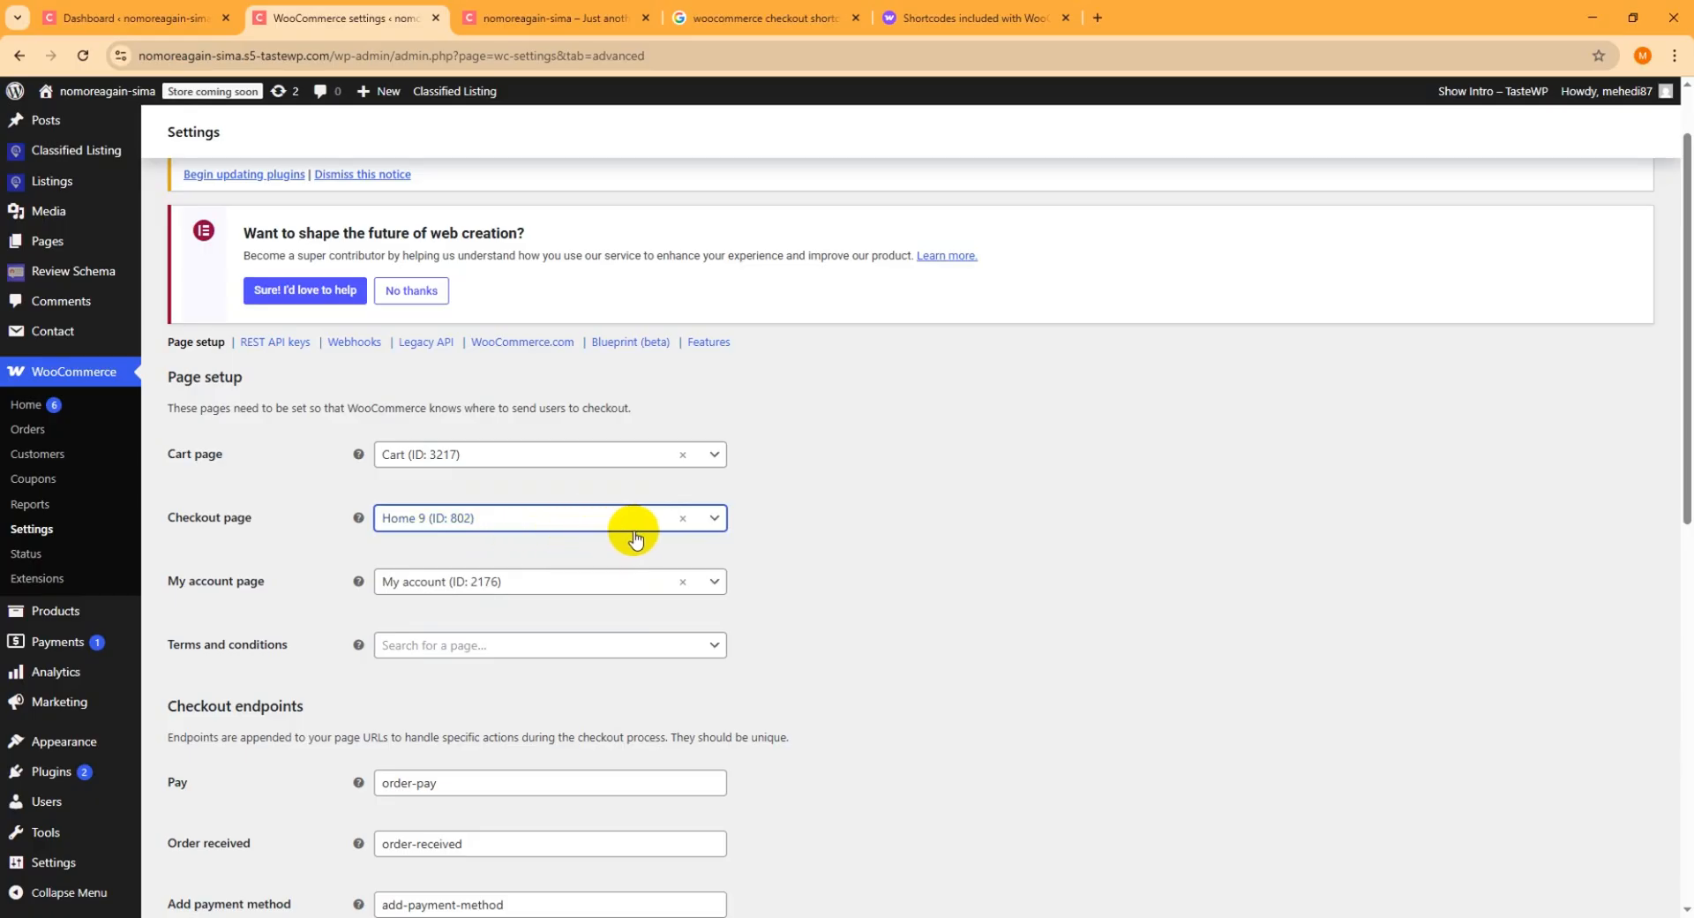
Search the pages for "checkout", set WooCommerce's Checkout page to Checkout (WC), and save the changes.
click(589, 520)
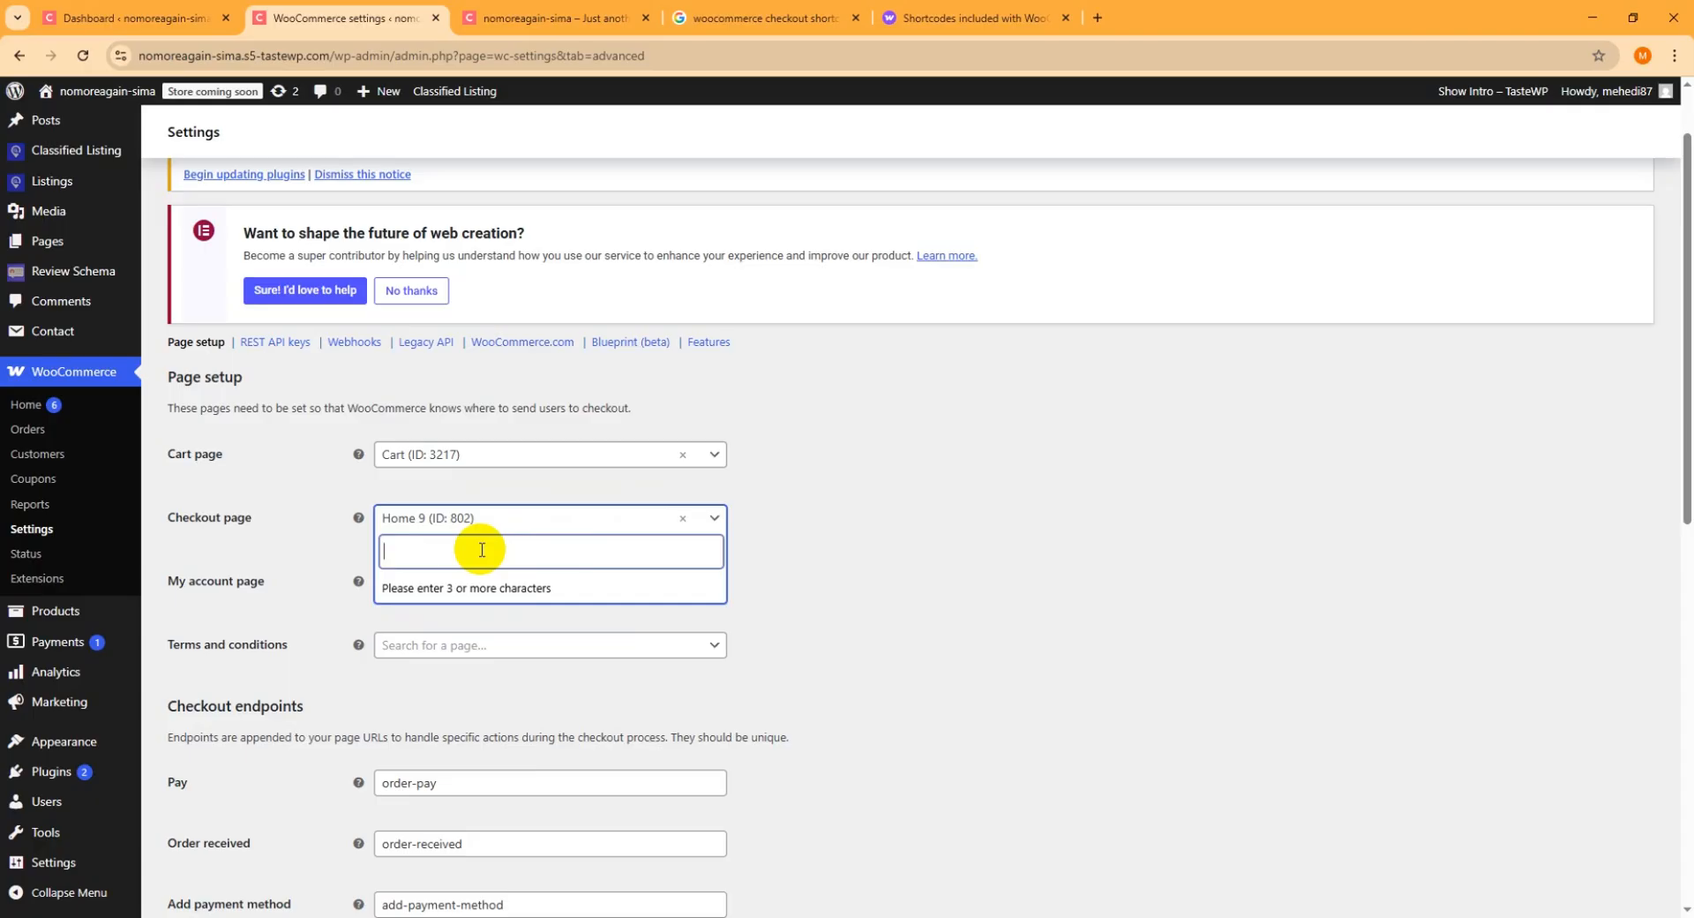
text(check)
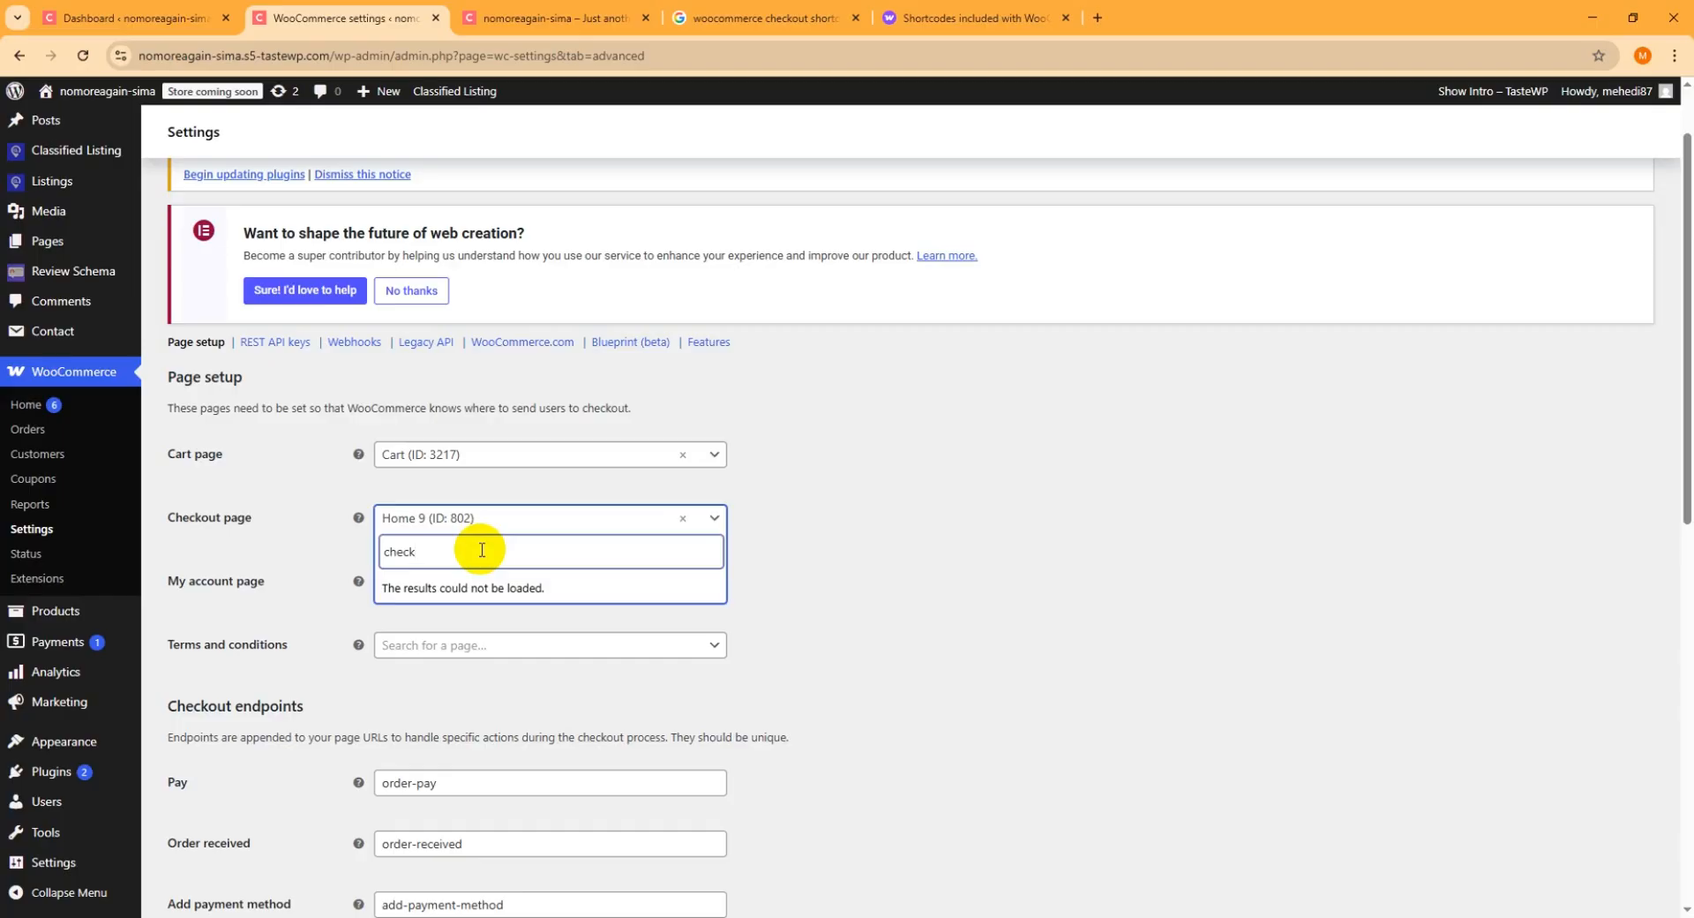
text(out)
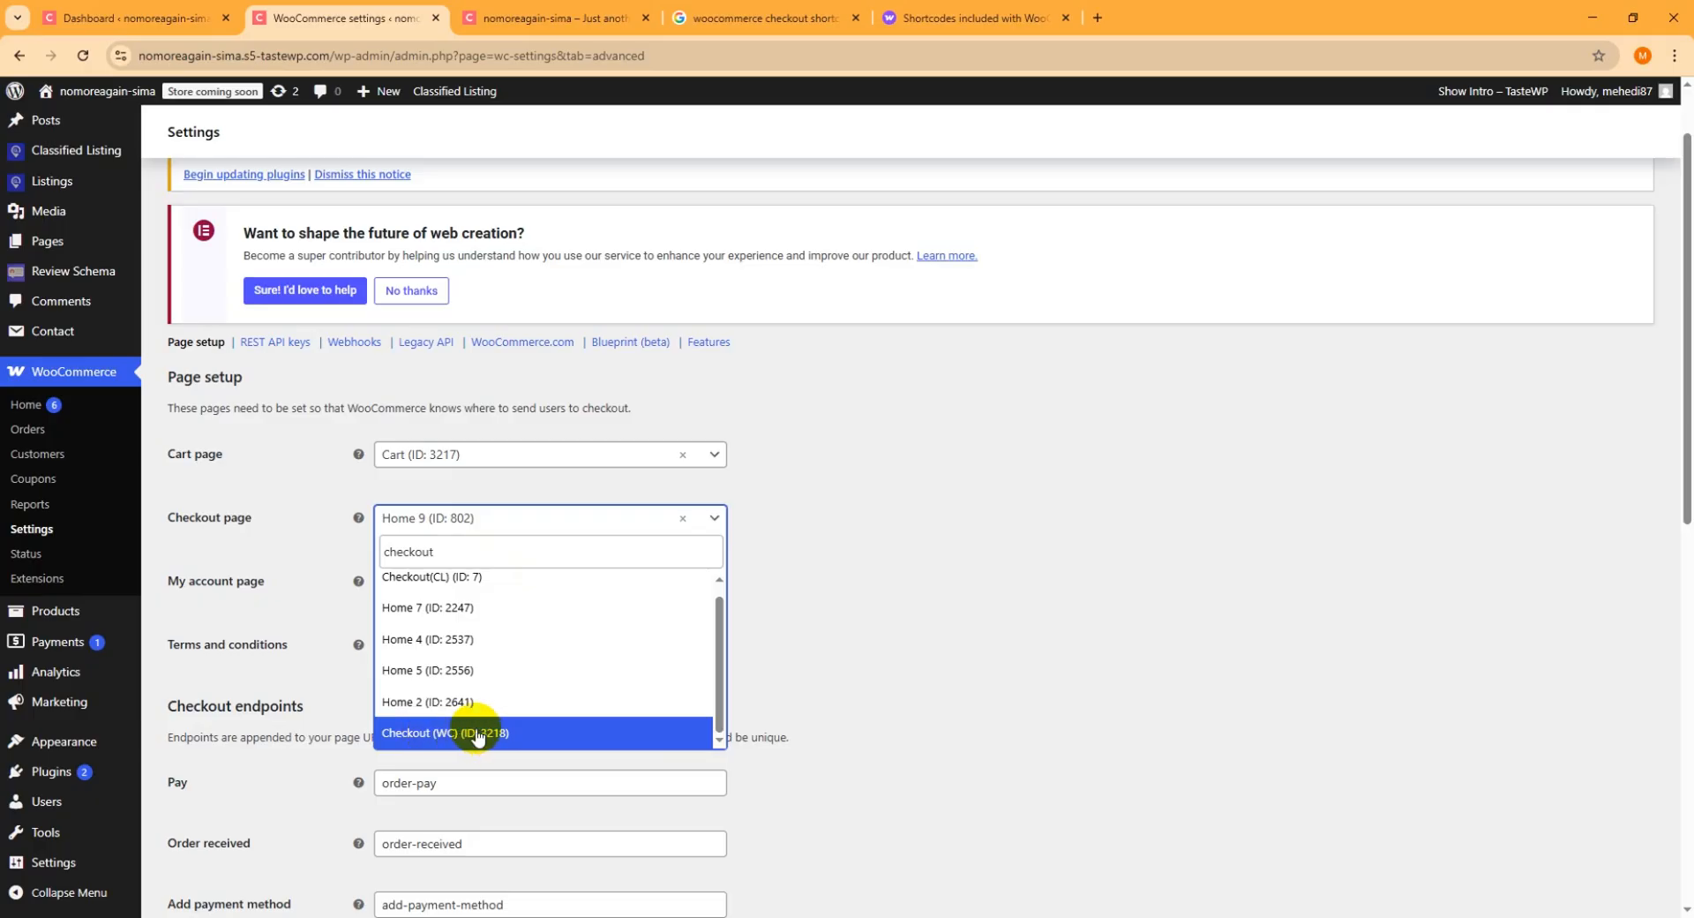
click(485, 734)
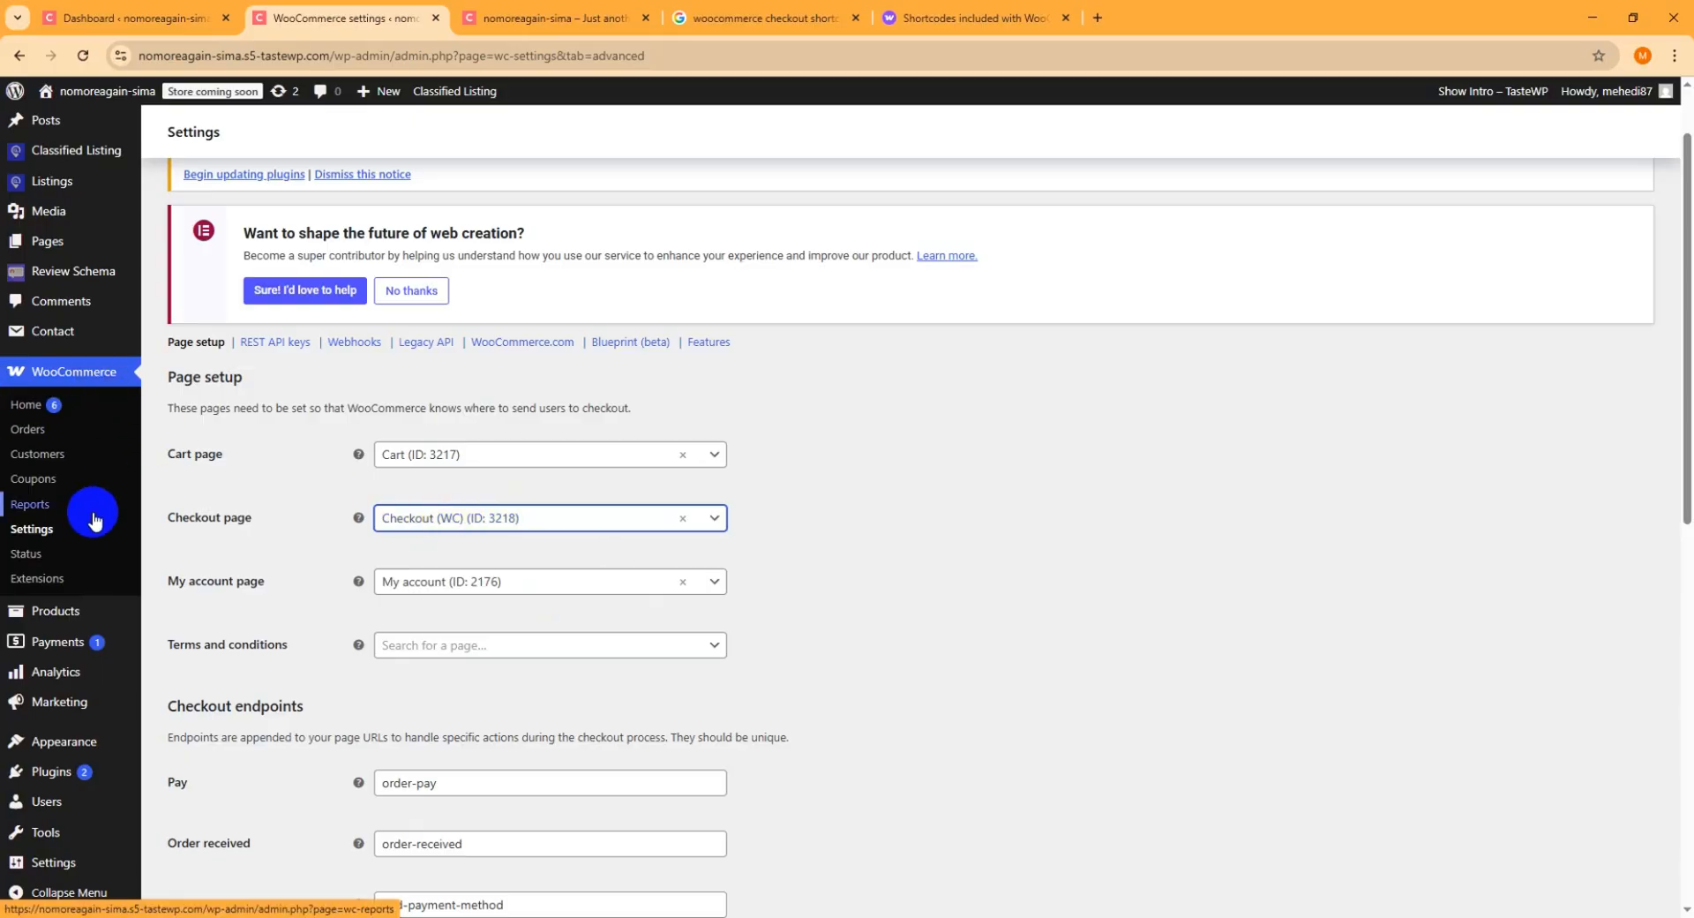
click(58, 532)
scroll(794, 458, up, 1)
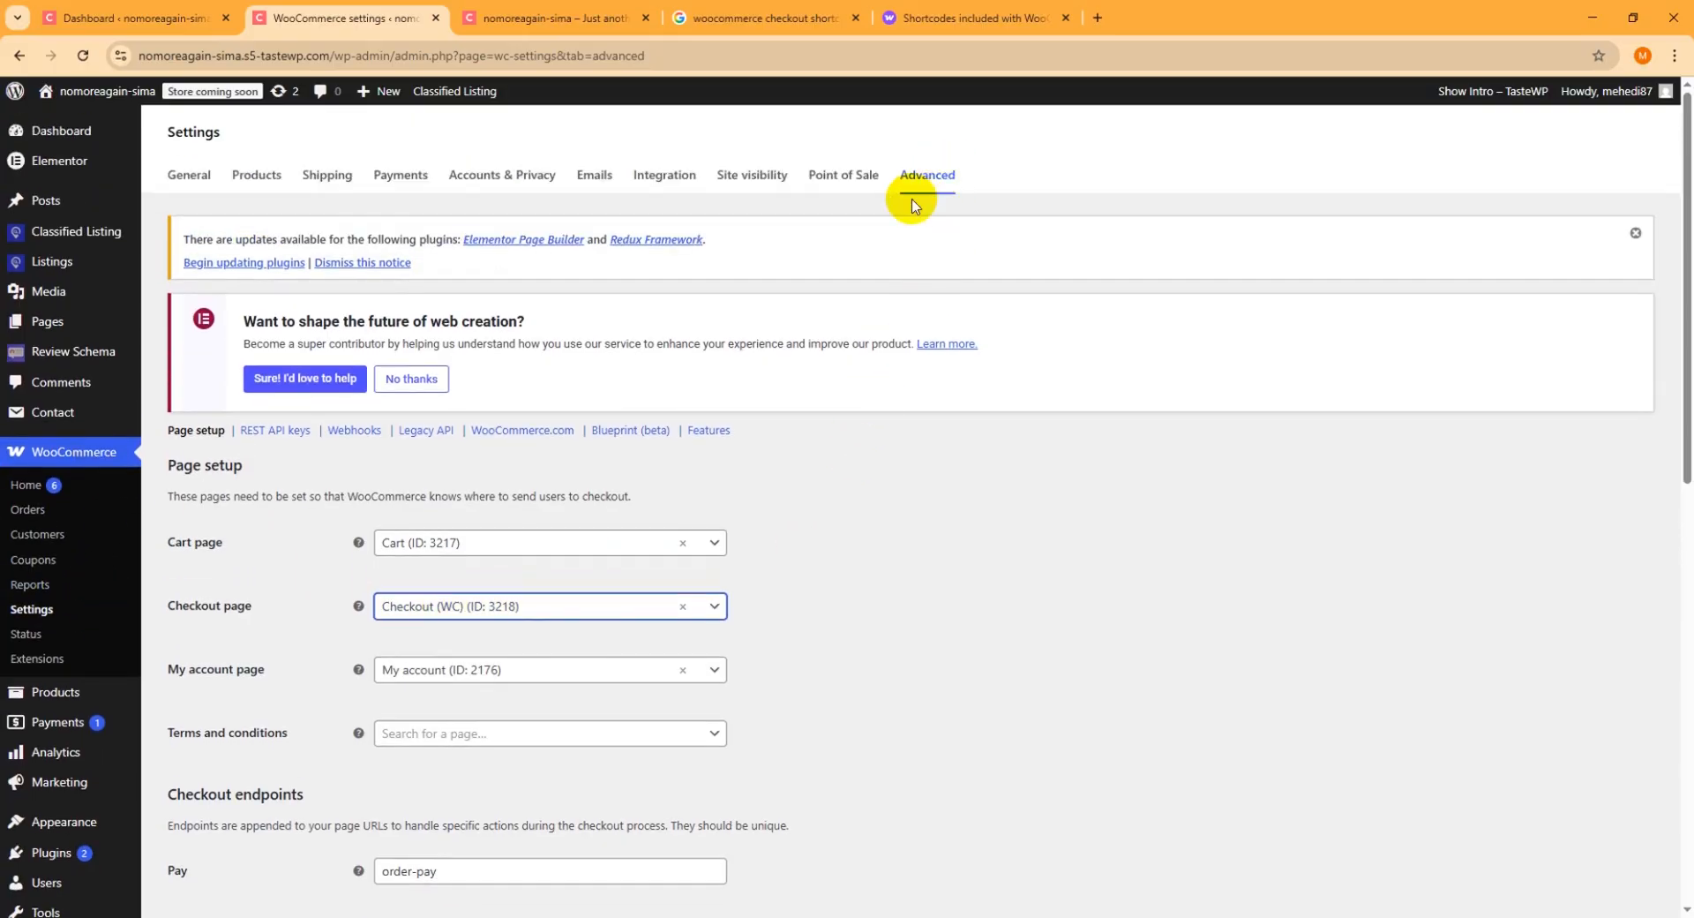
scroll(618, 459, down, 1)
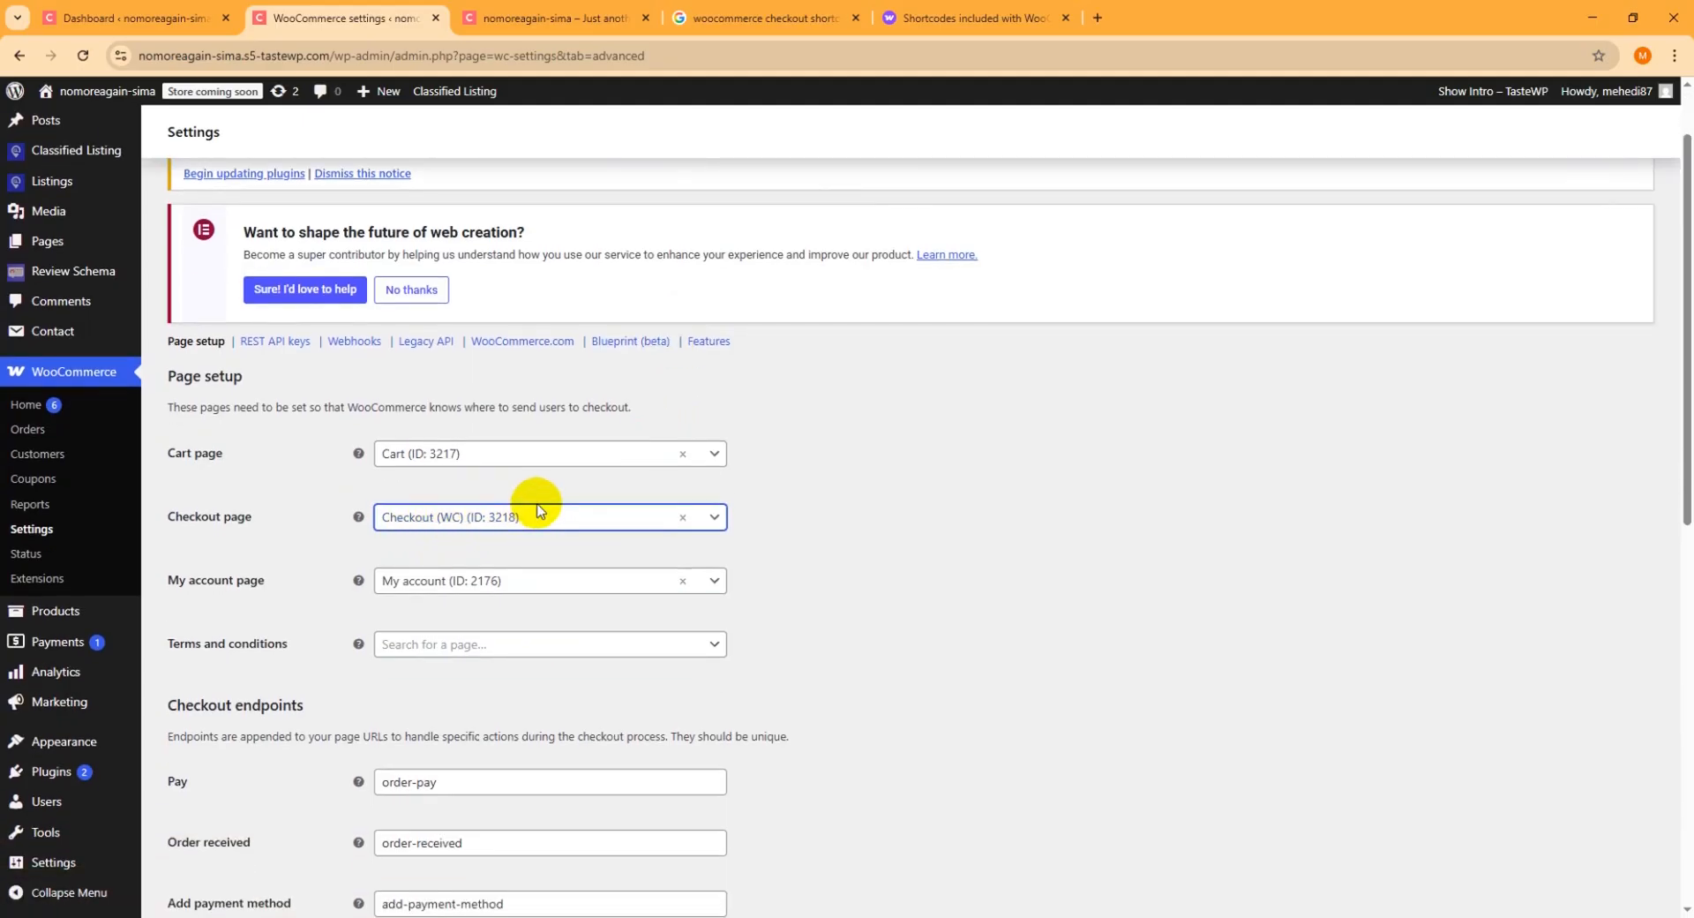
scroll(526, 523, down, 9)
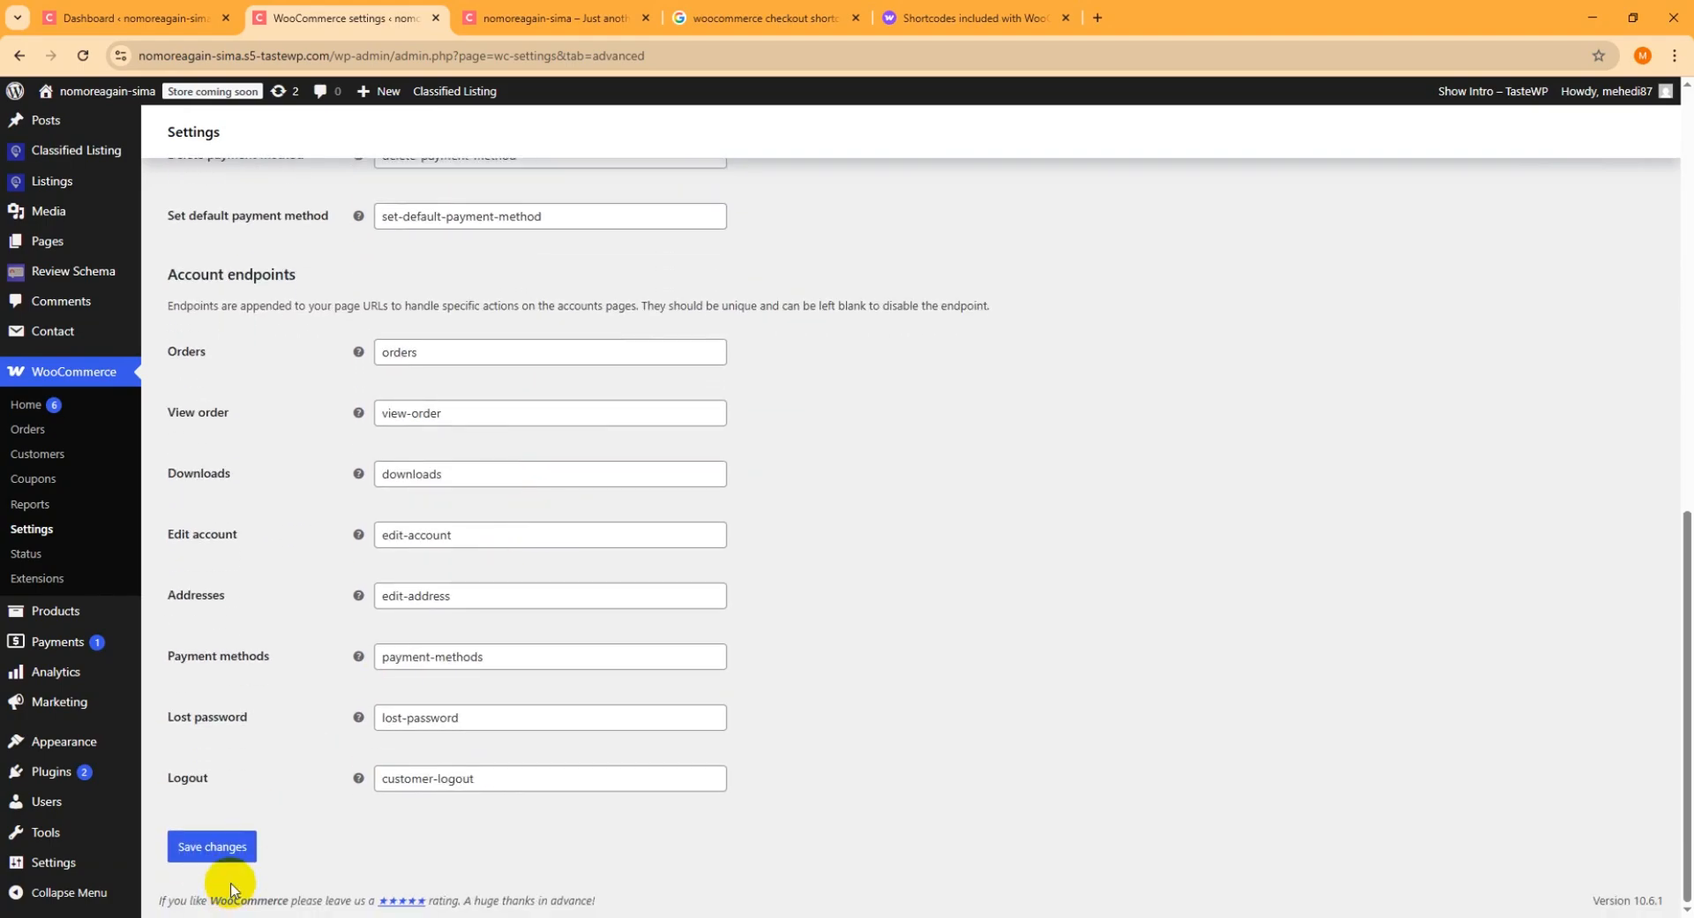
click(220, 849)
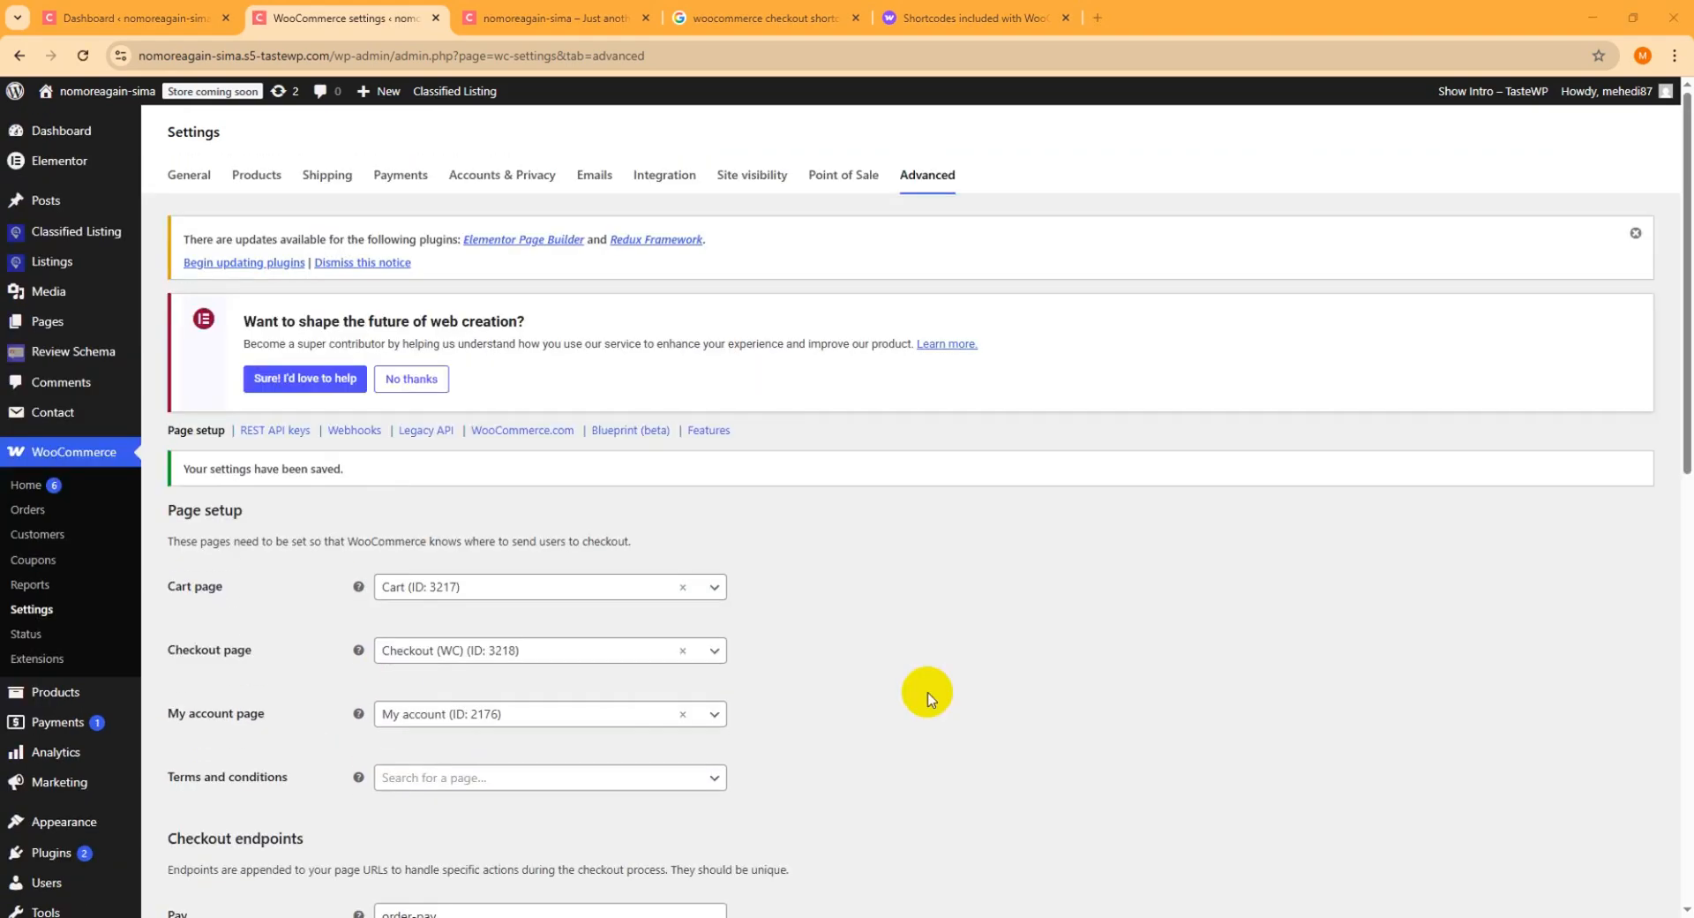
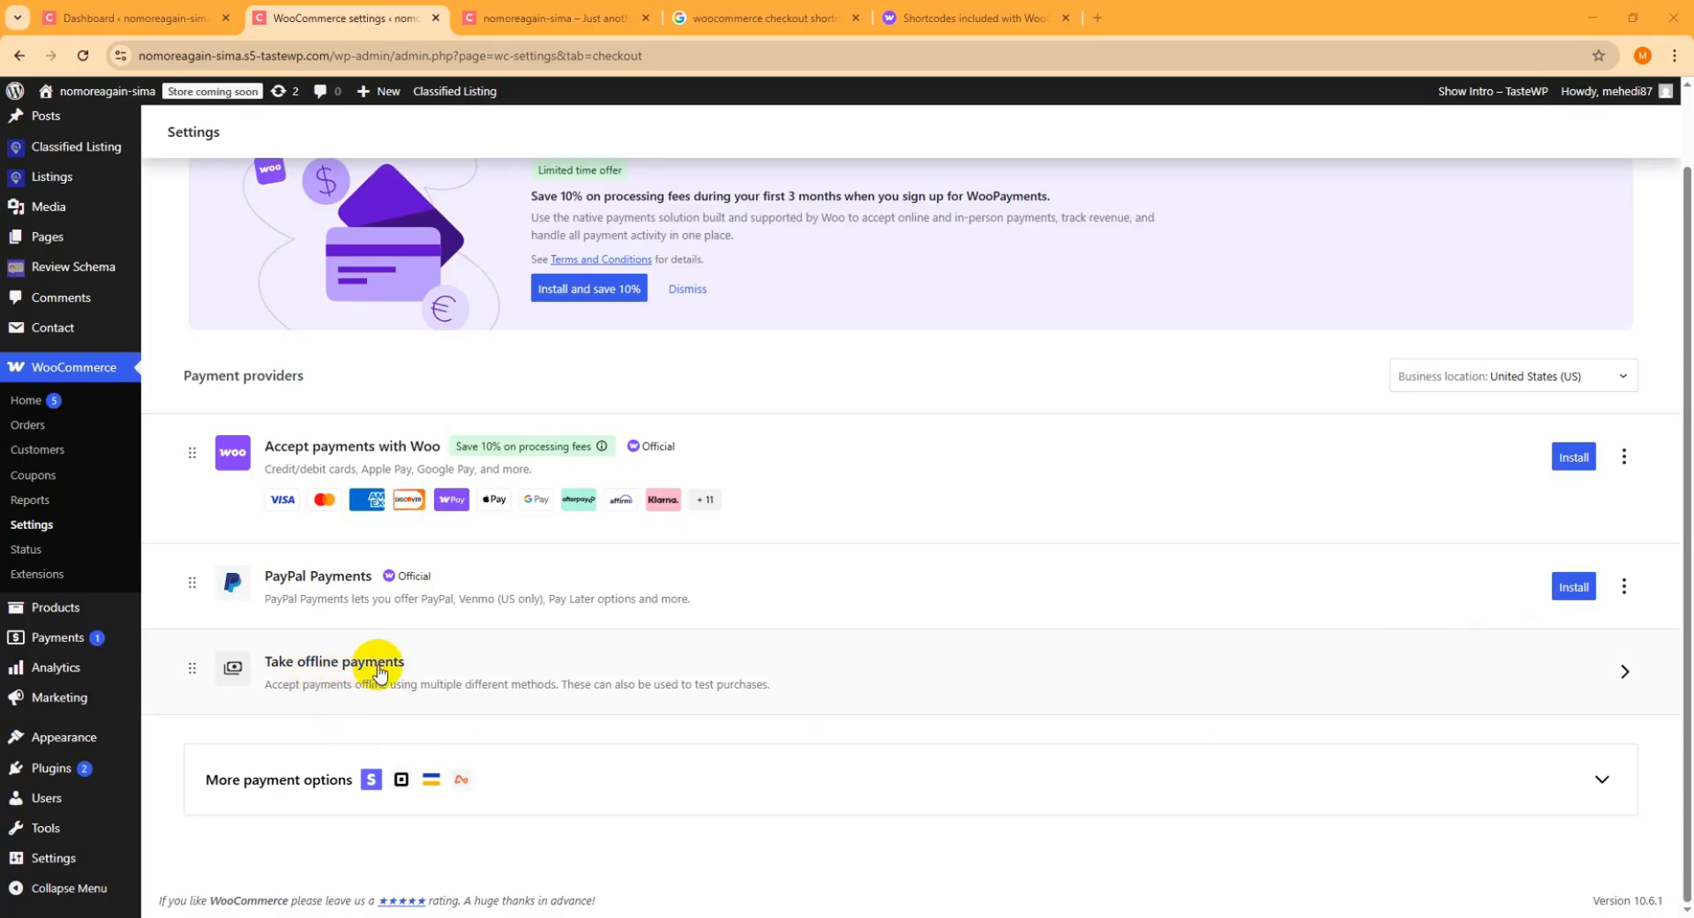
Enable Cash on delivery among WooCommerce's offline payment methods and open its management settings.
click(423, 663)
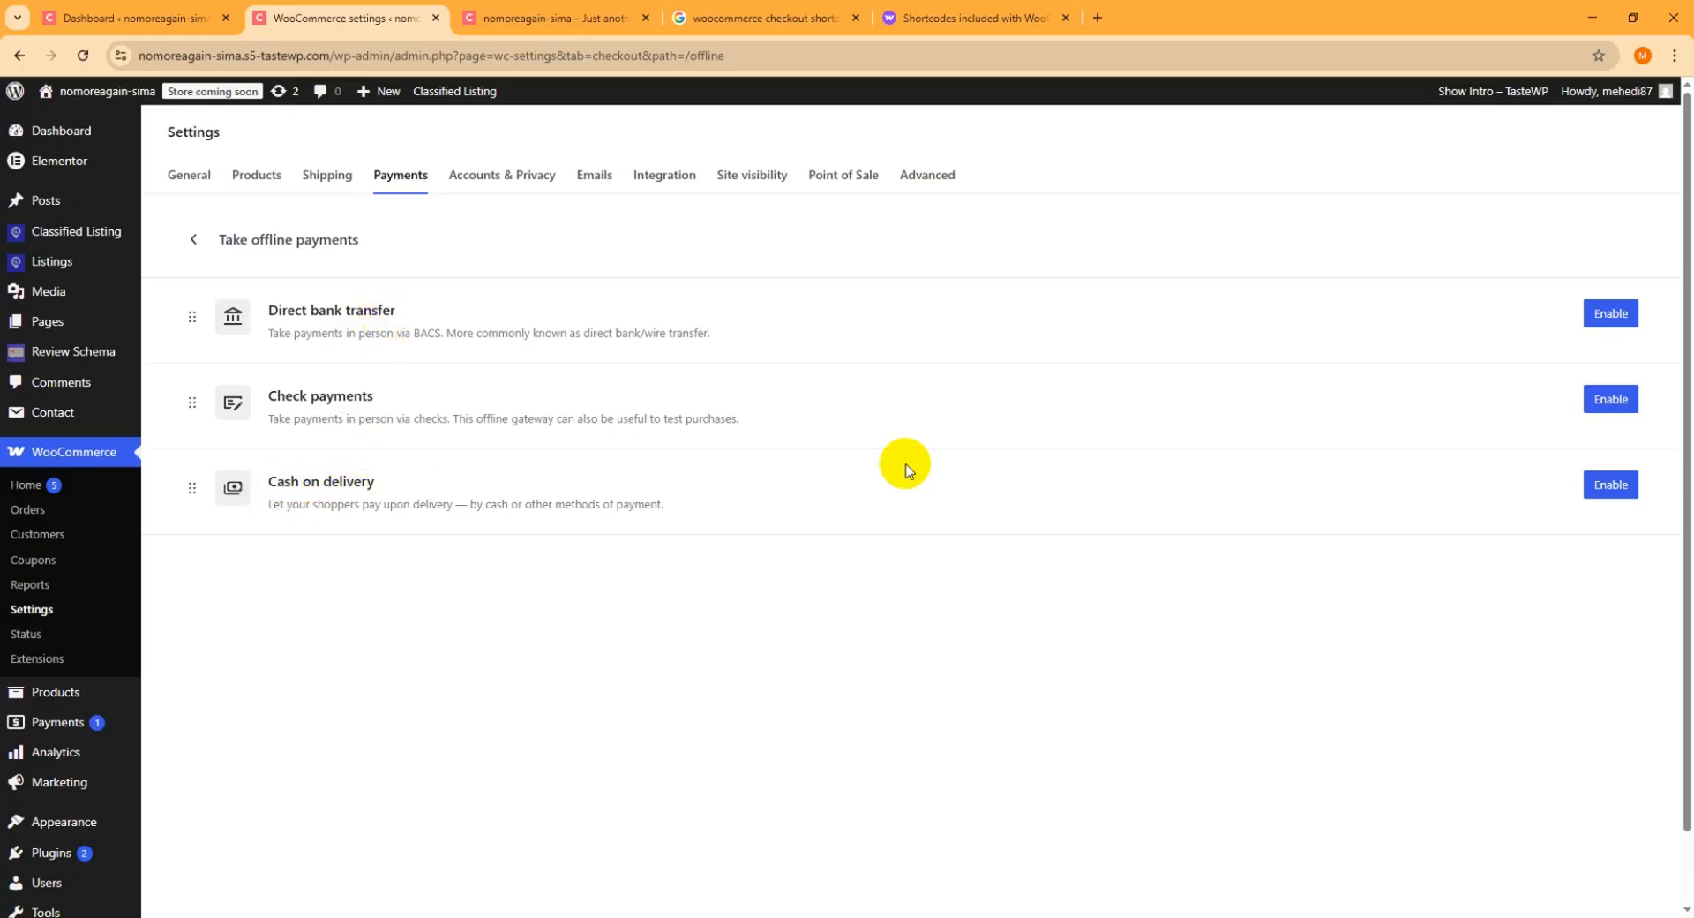
click(1607, 492)
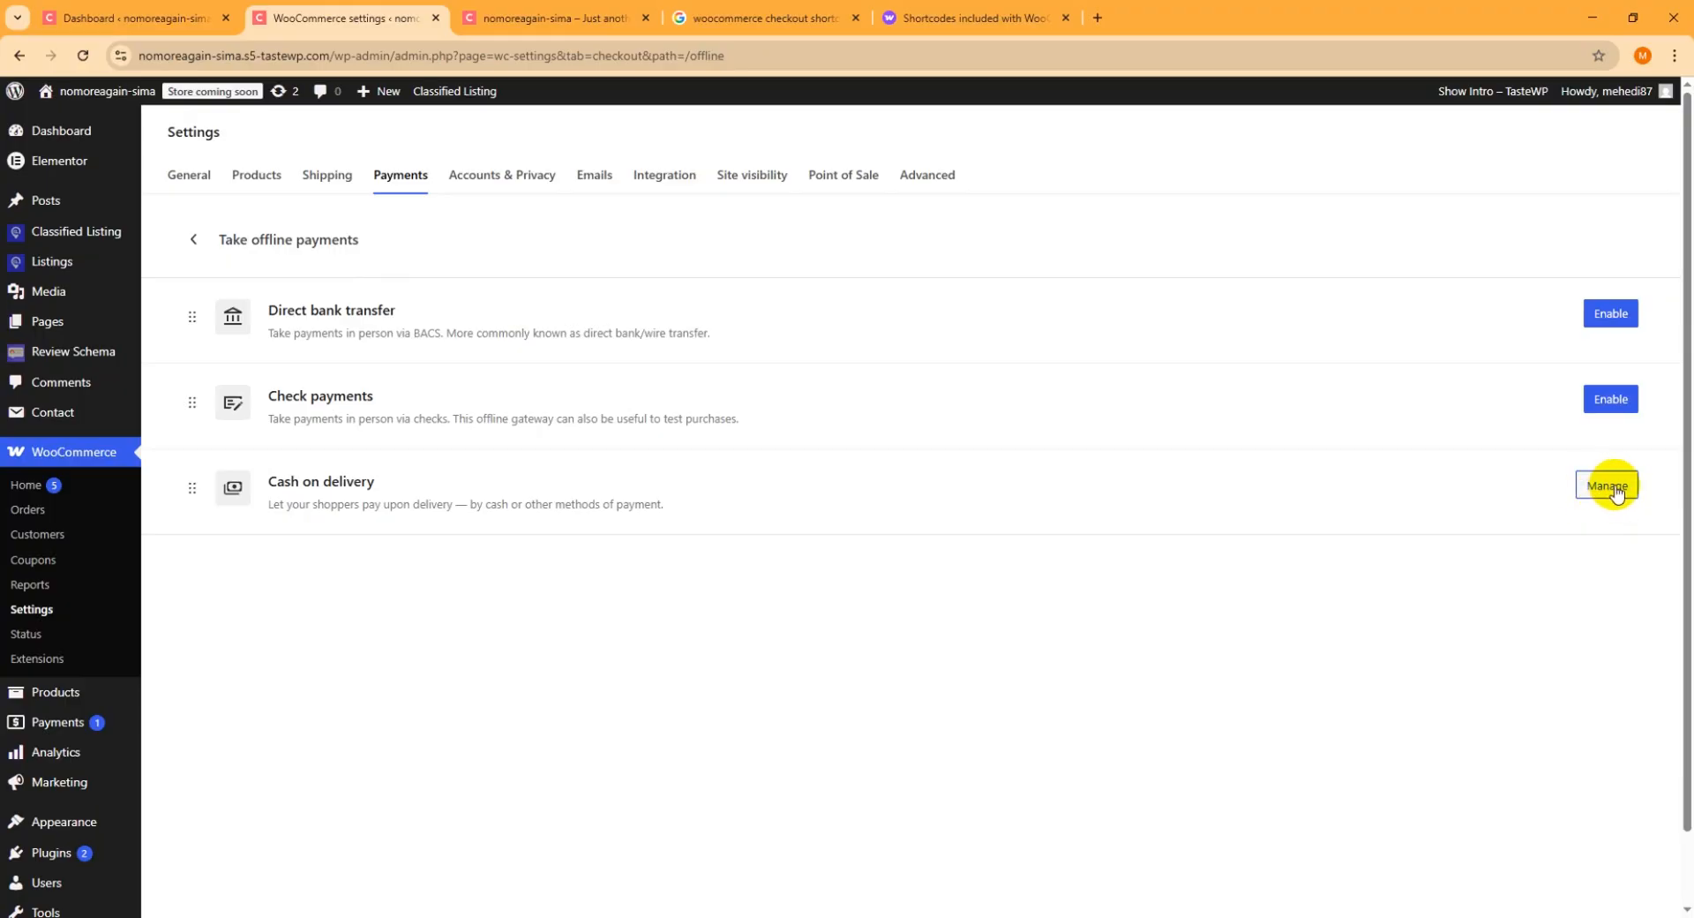
click(1599, 491)
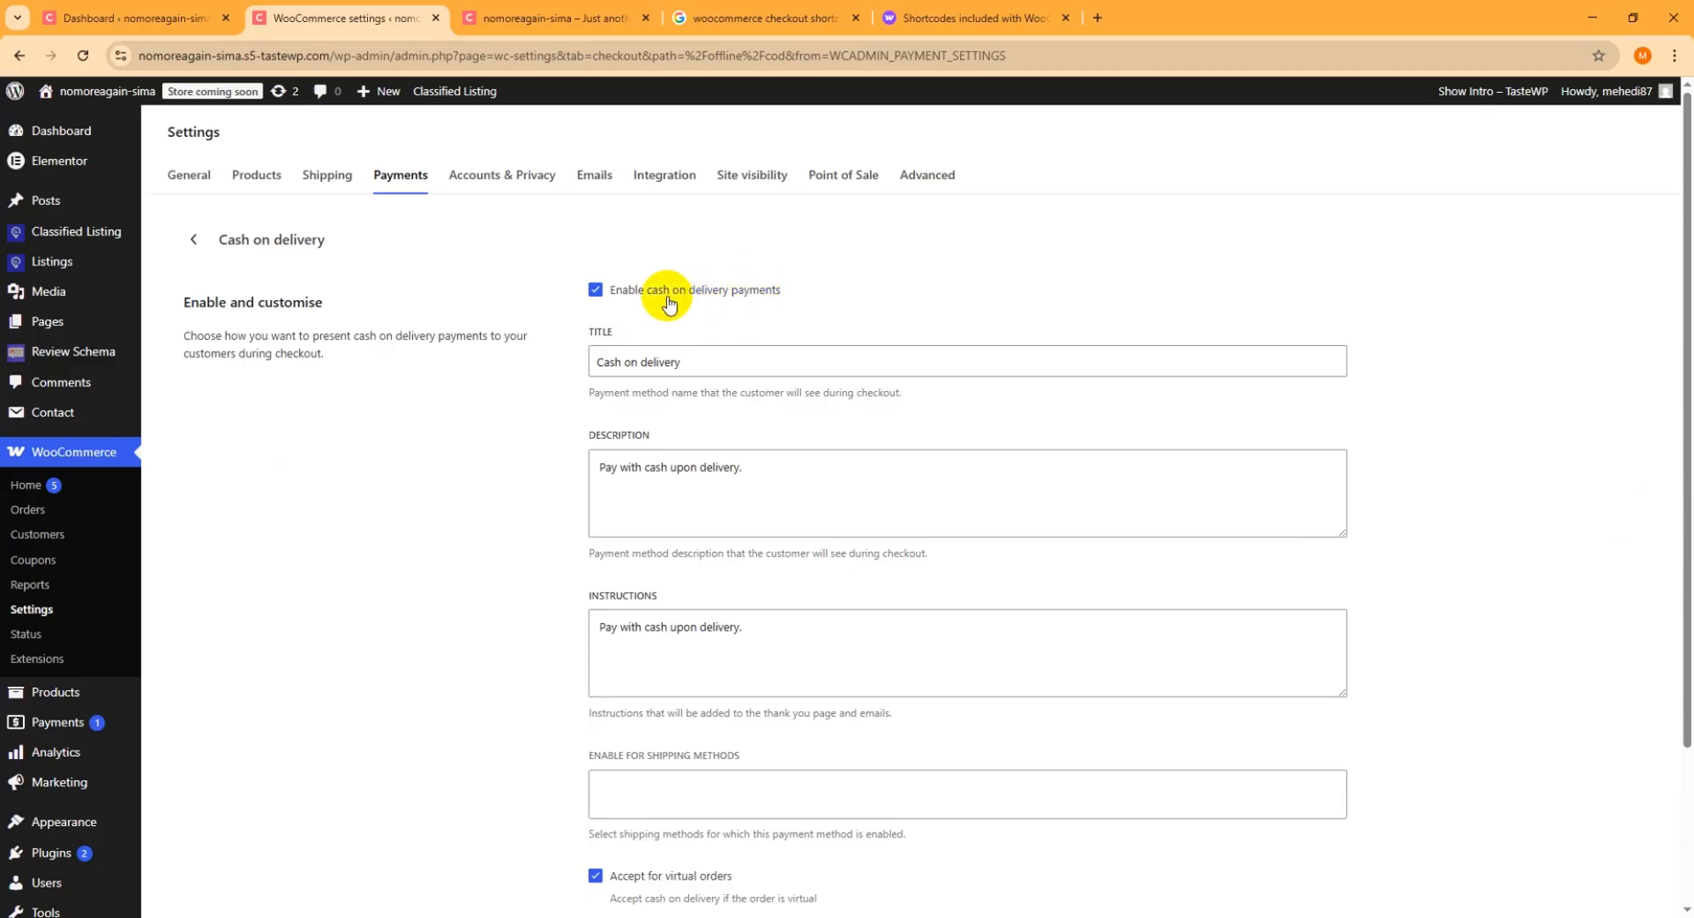
Save the Cash on delivery settings with payments enabled and virtual orders accepted, keeping the default title, description and instructions.
click(596, 290)
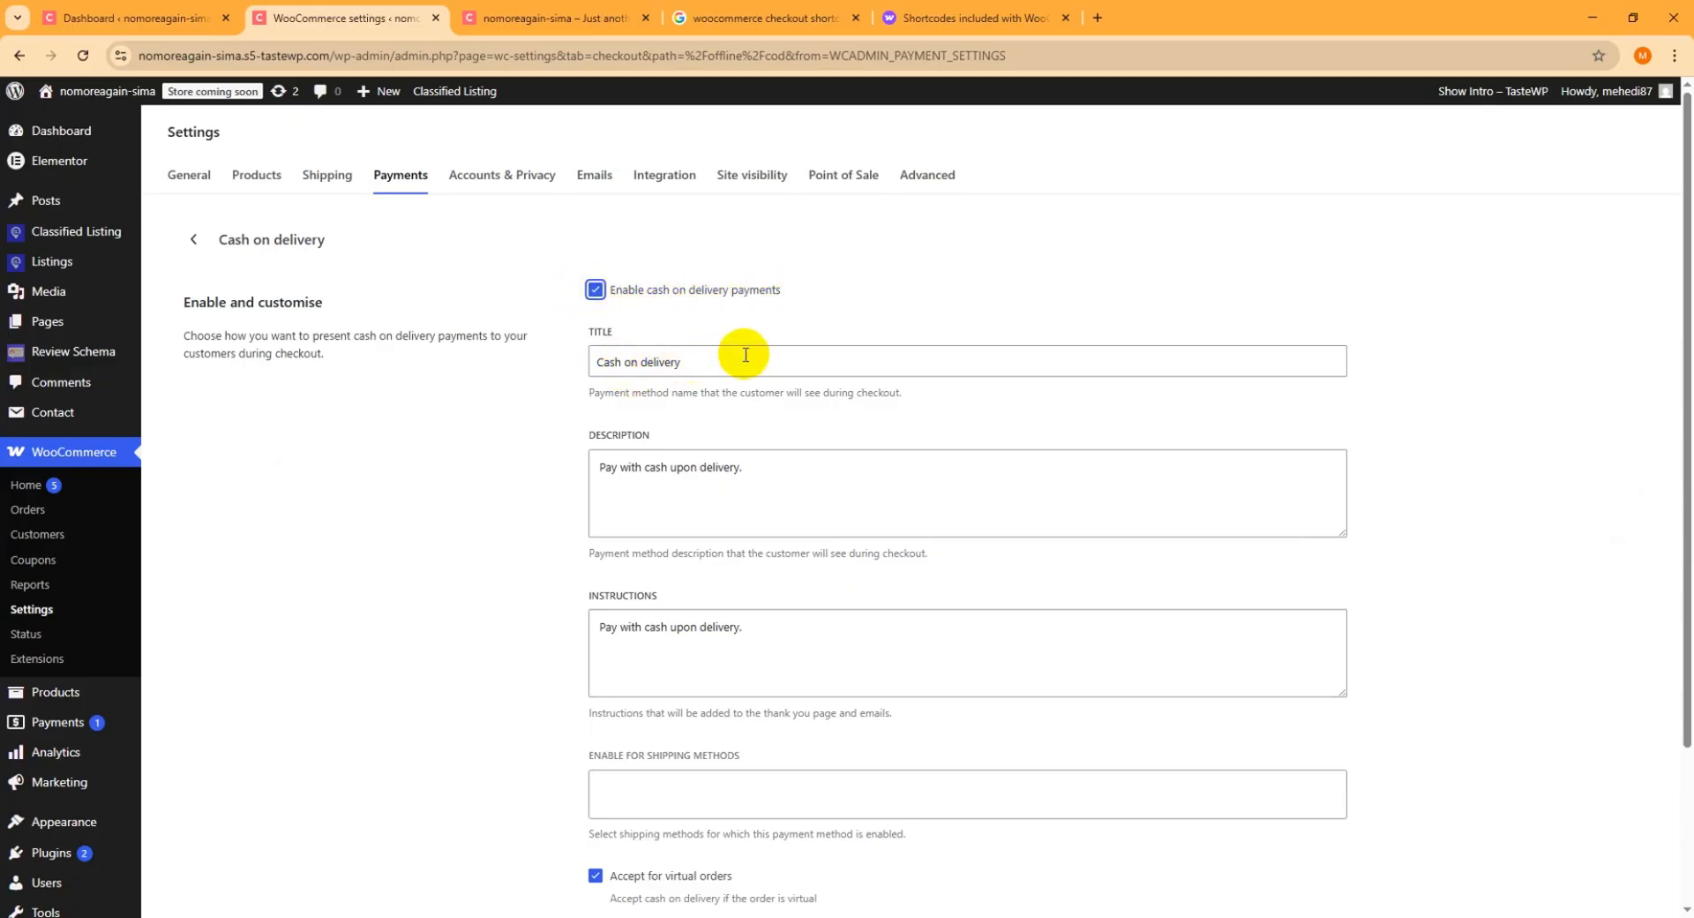
drag(768, 360, 465, 360)
drag(872, 508, 541, 468)
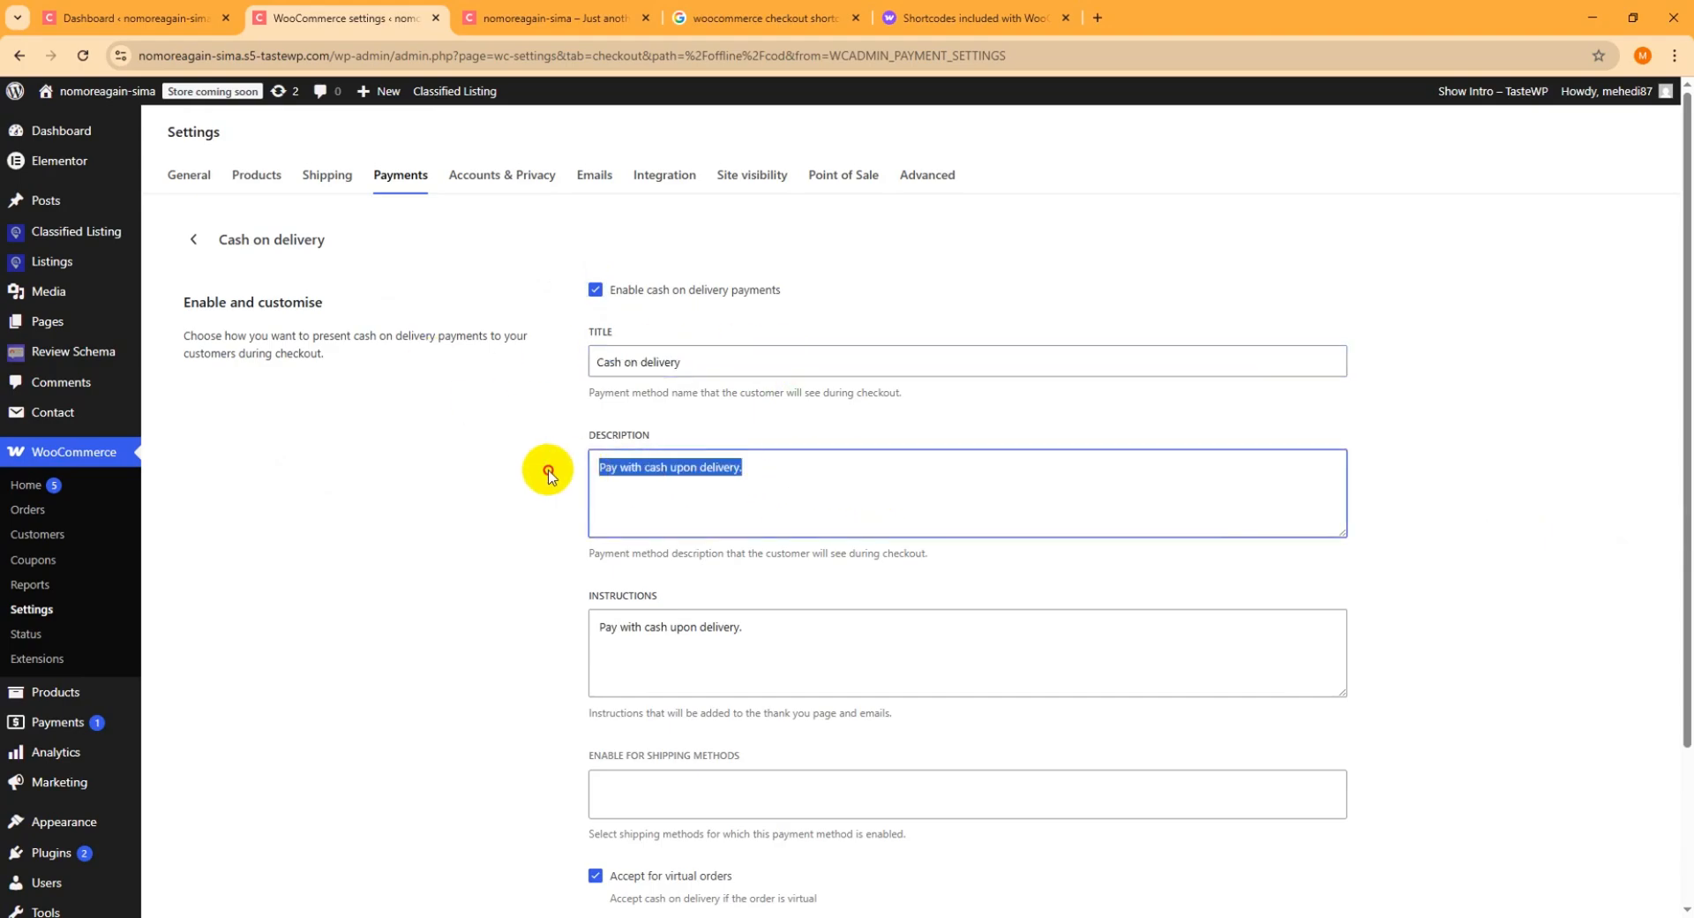
click(469, 503)
scroll(558, 506, down, 3)
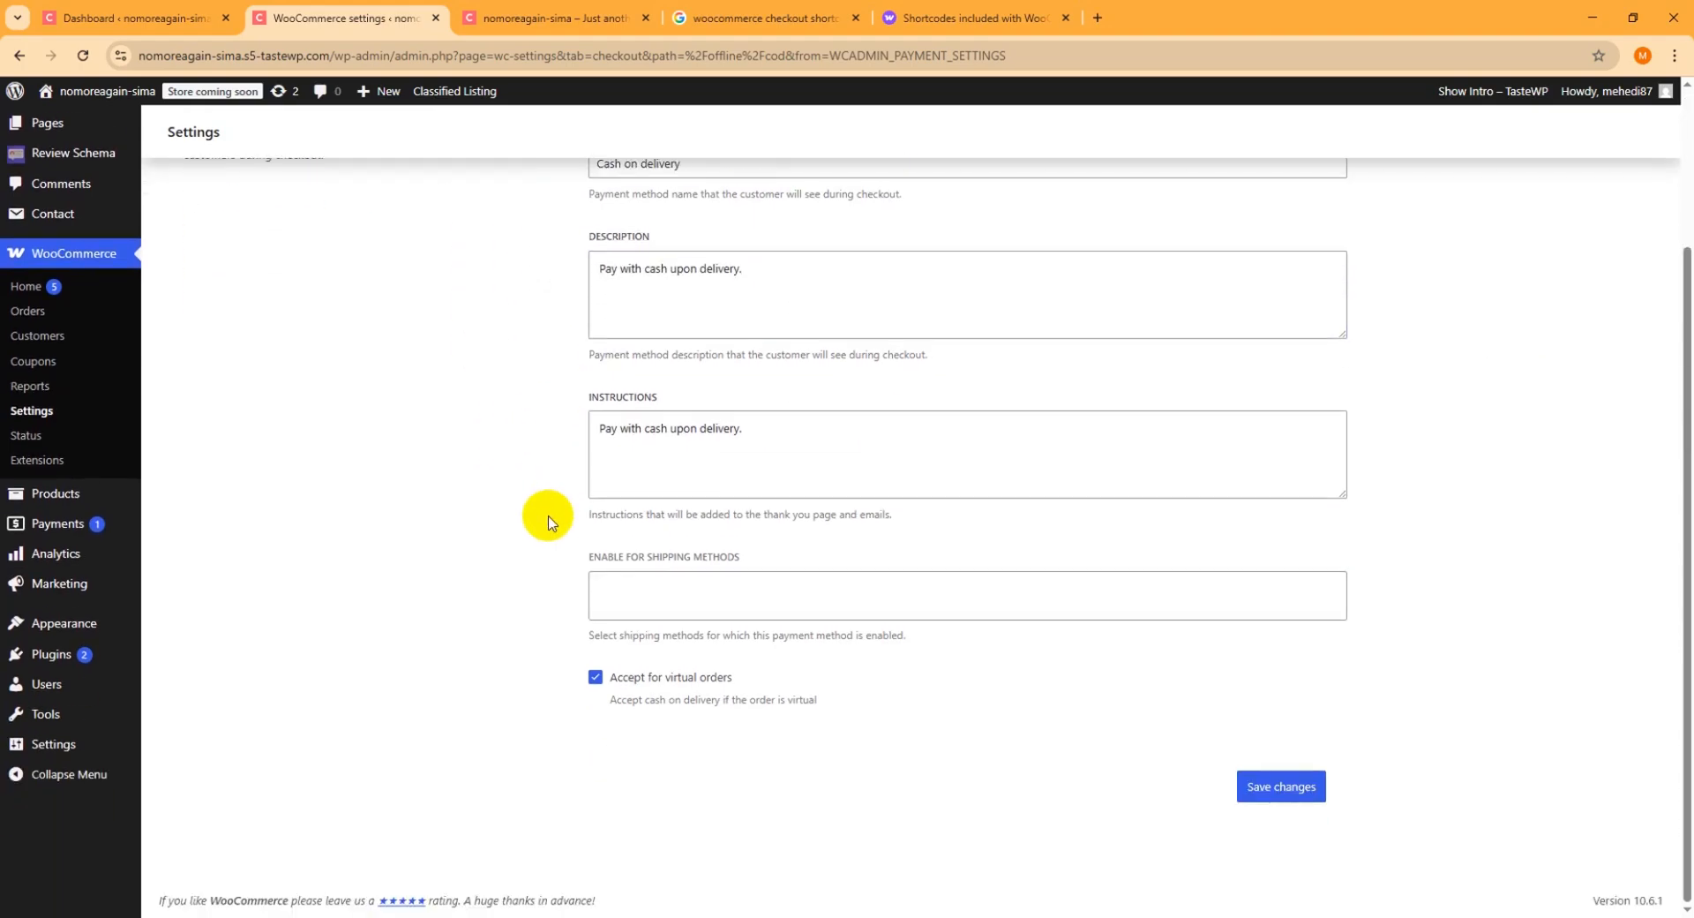
click(1289, 796)
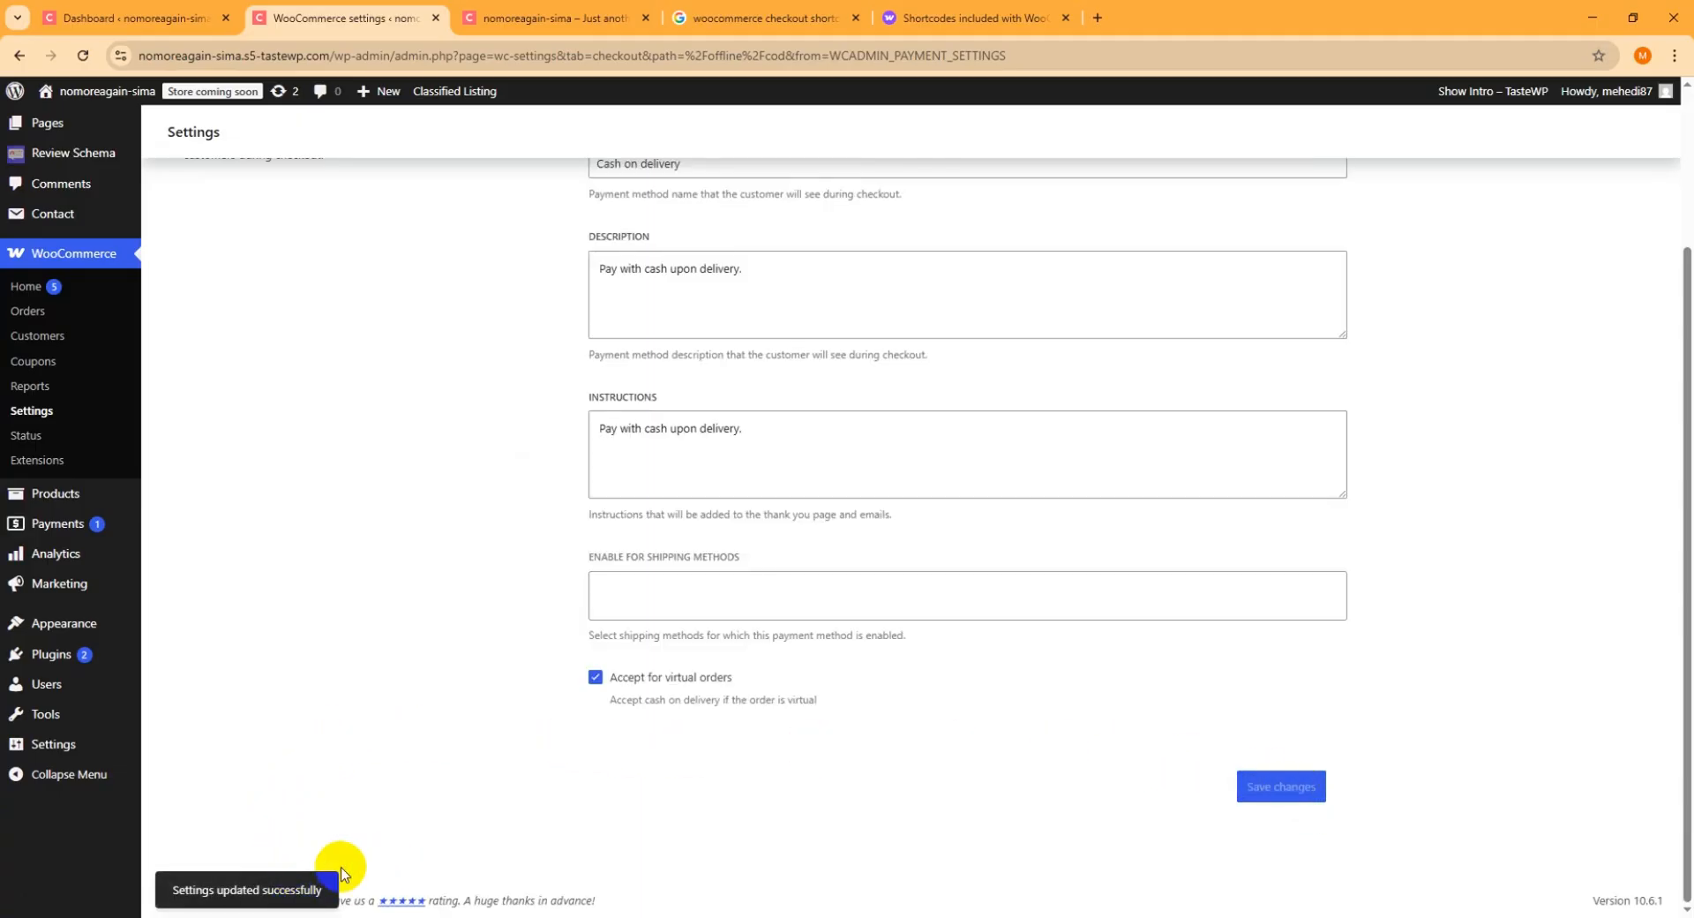
scroll(526, 604, up, 5)
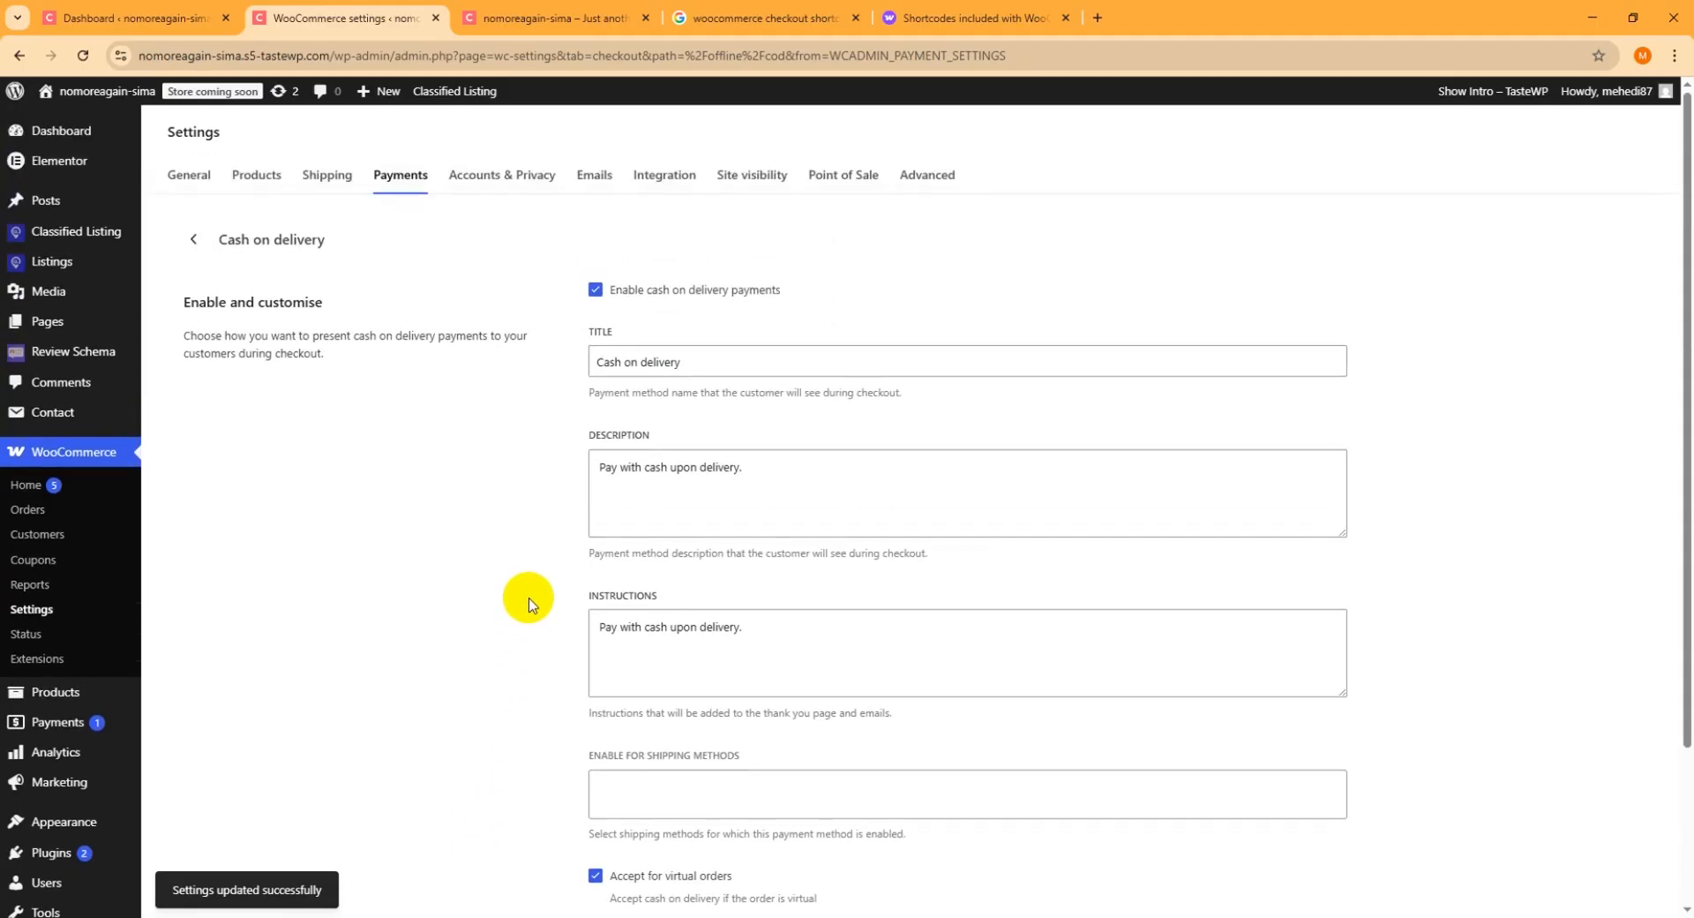
Copy the site's base address from the My Account page and open its my-account page in a new tab.
click(528, 19)
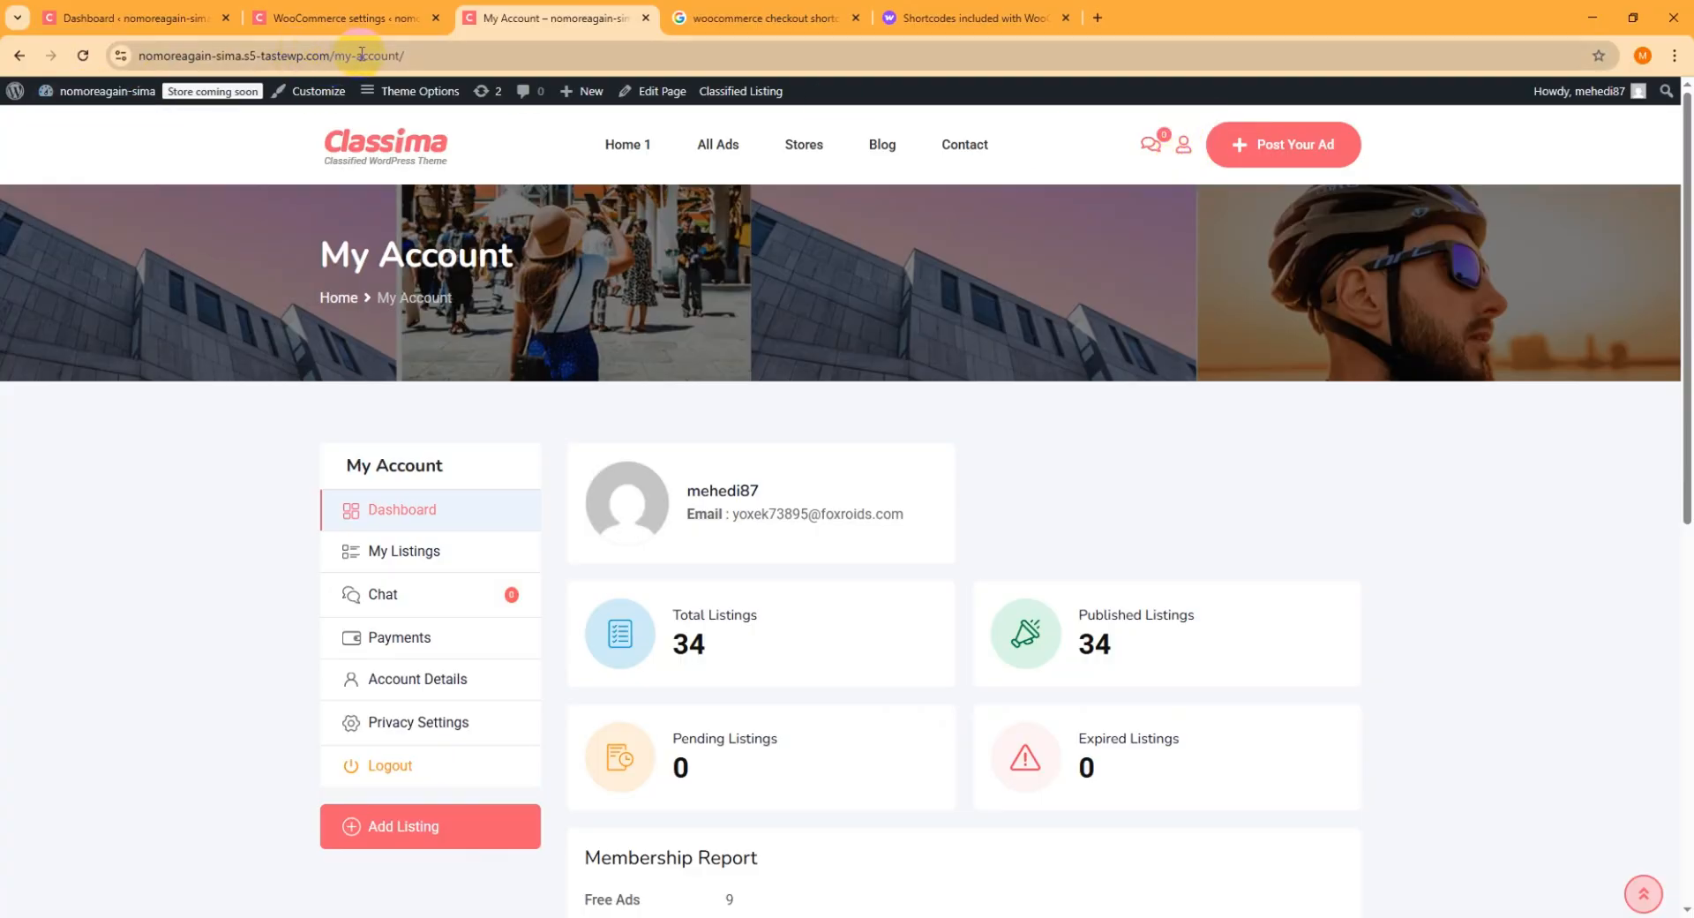
drag(335, 58, 63, 73)
key(ctrl+c)
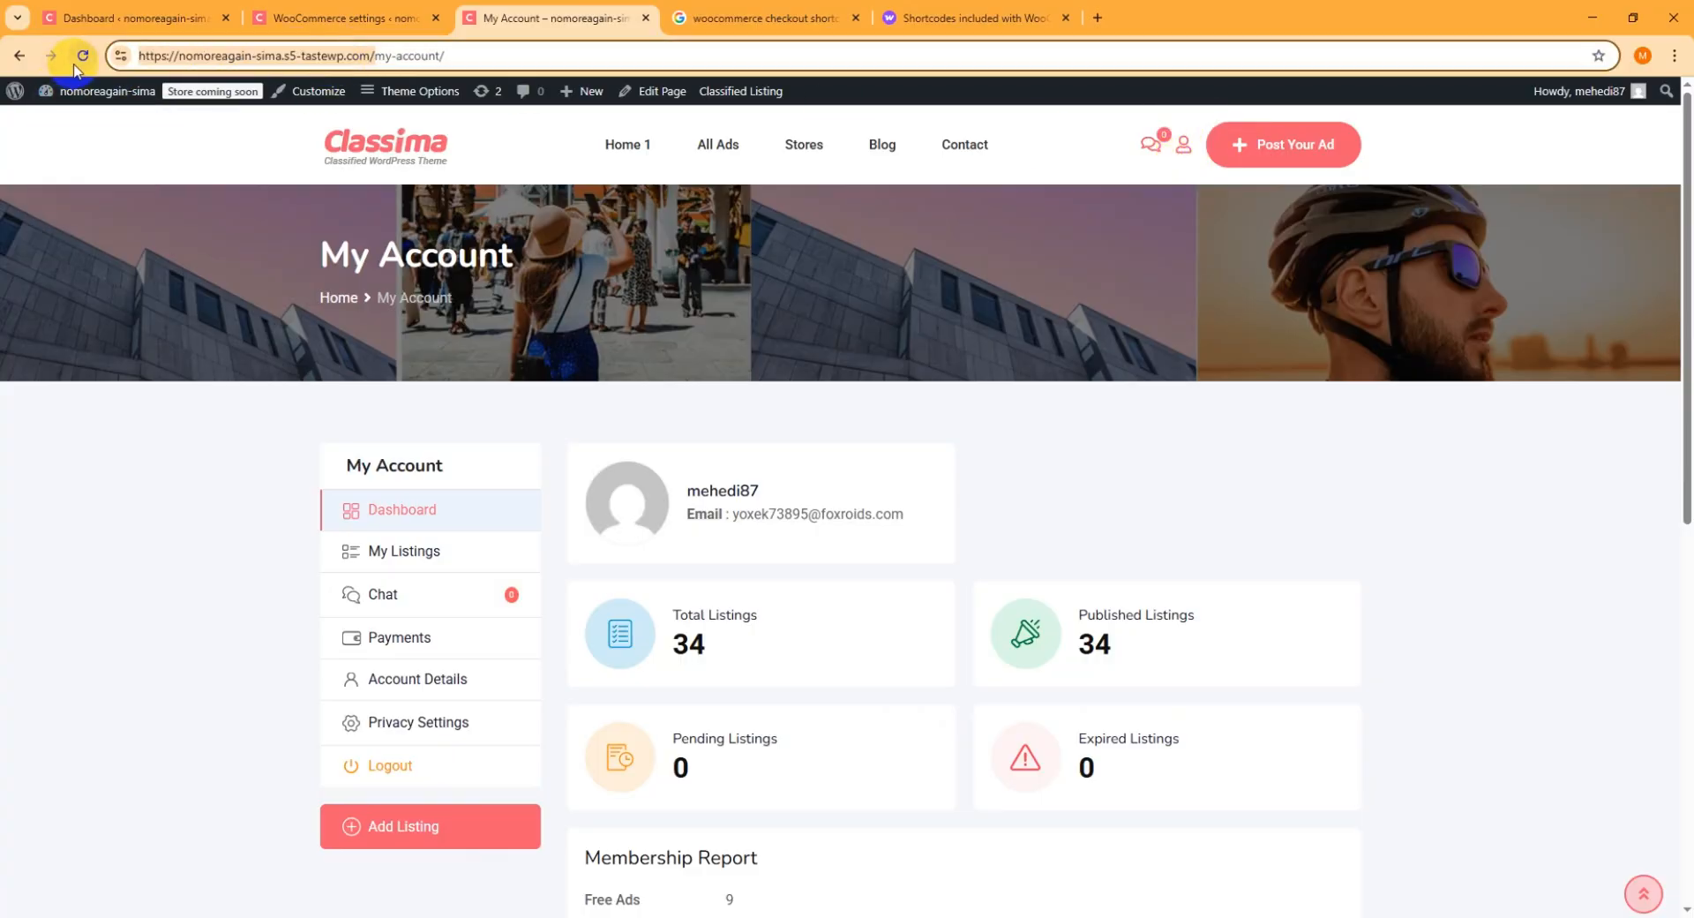
click(1094, 18)
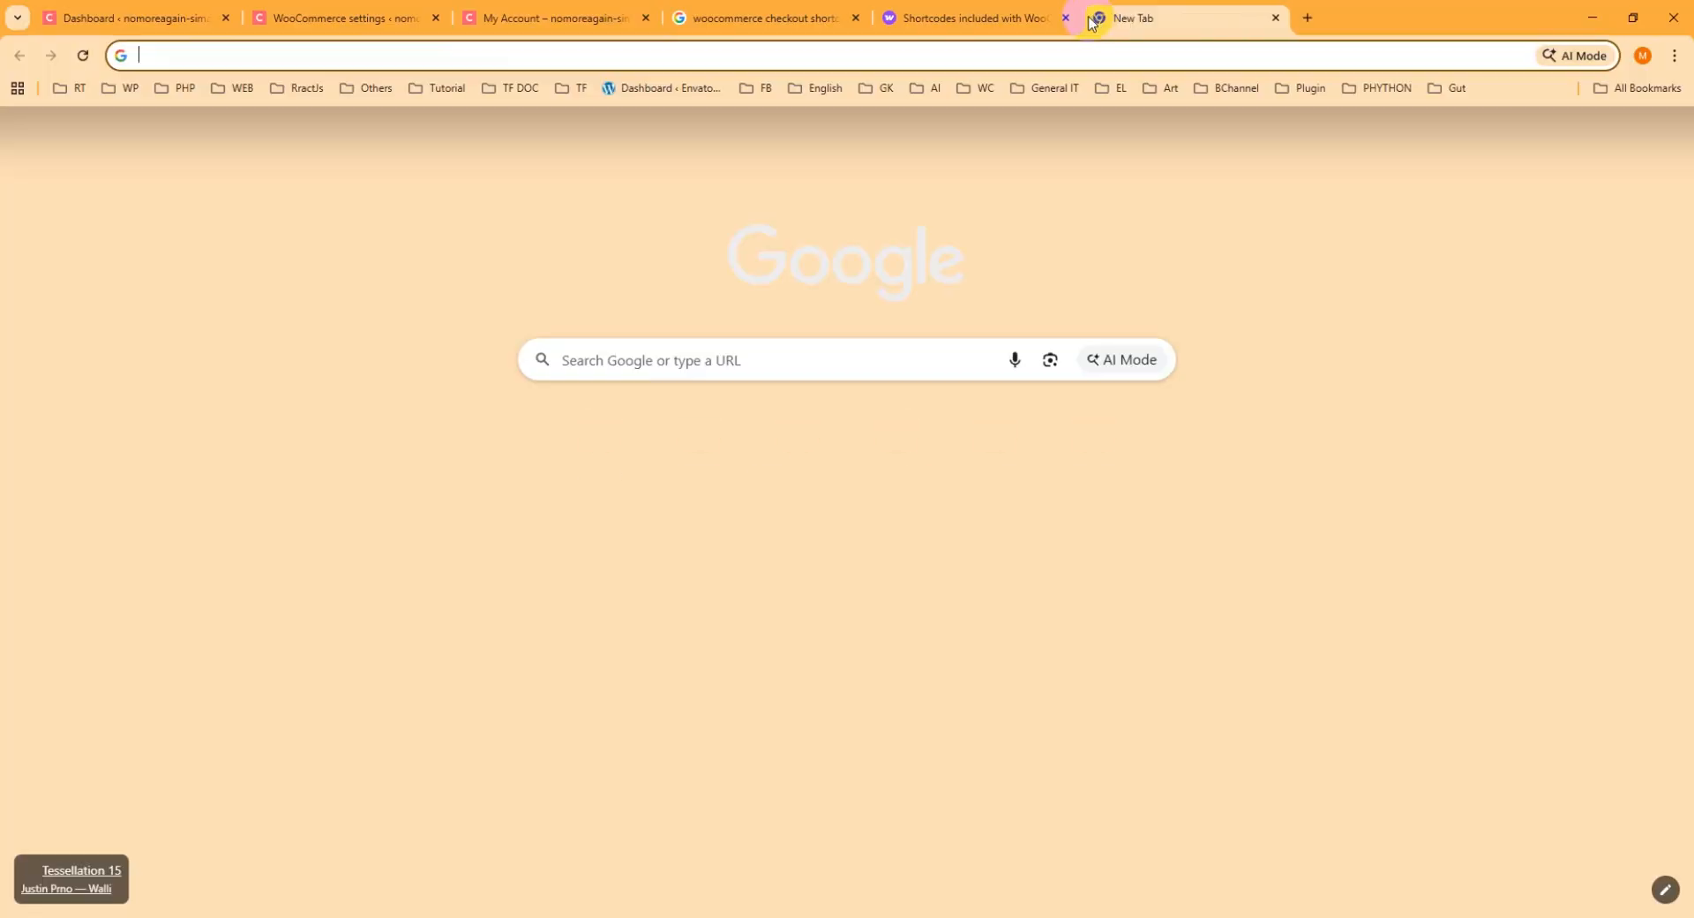
key(ctrl+v)
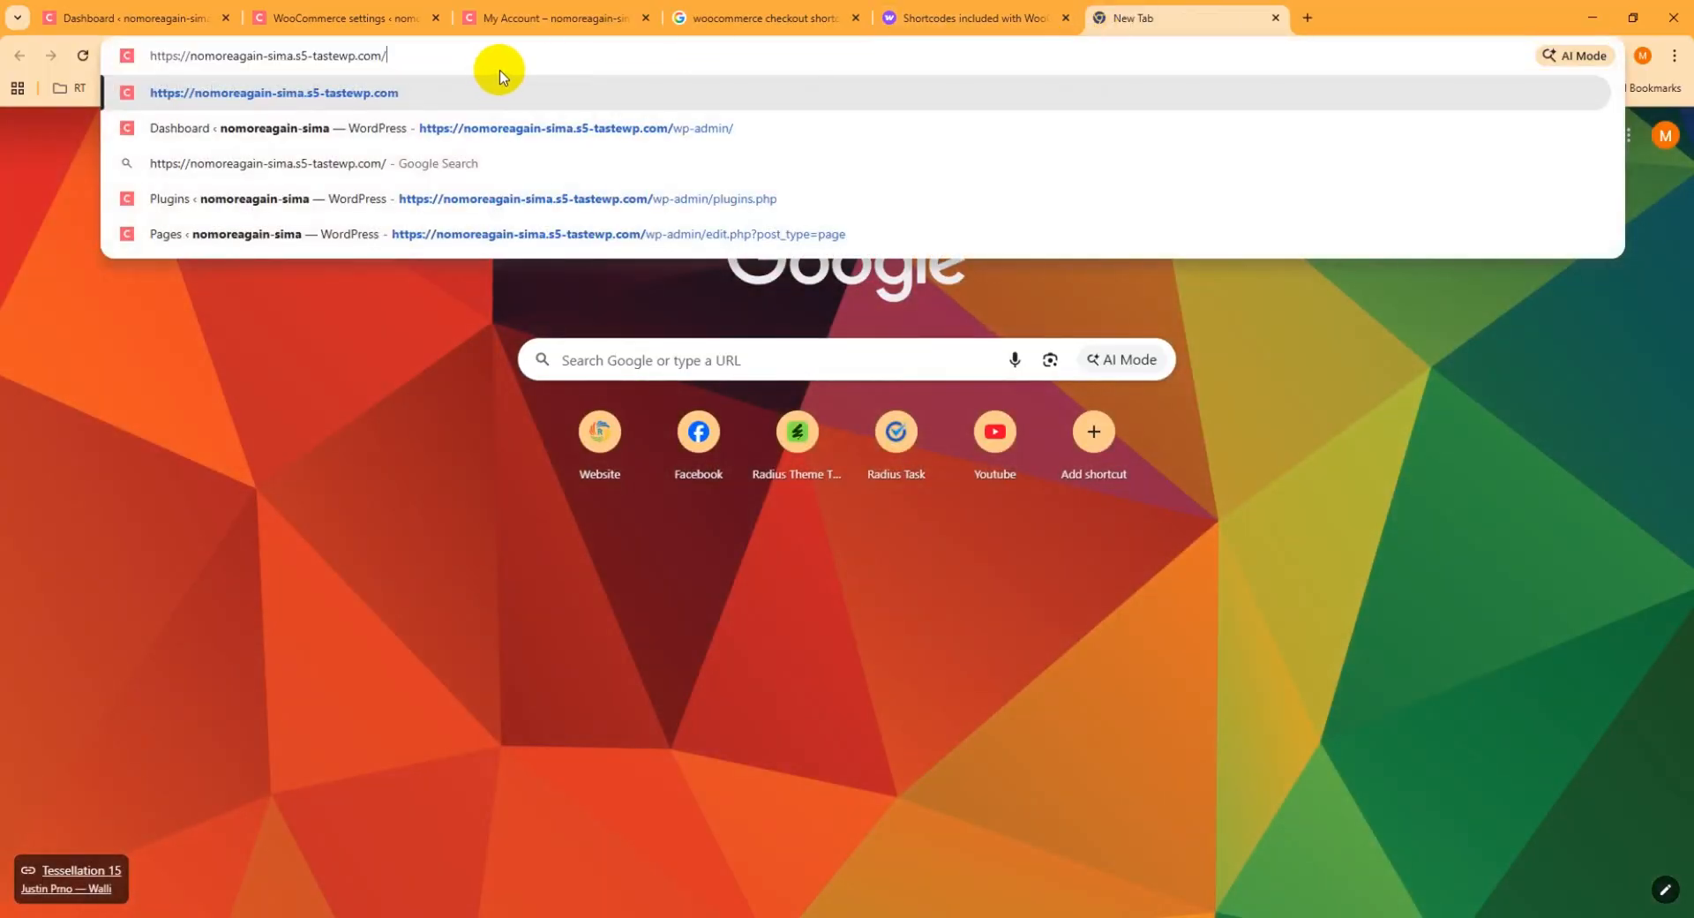
text(my-a)
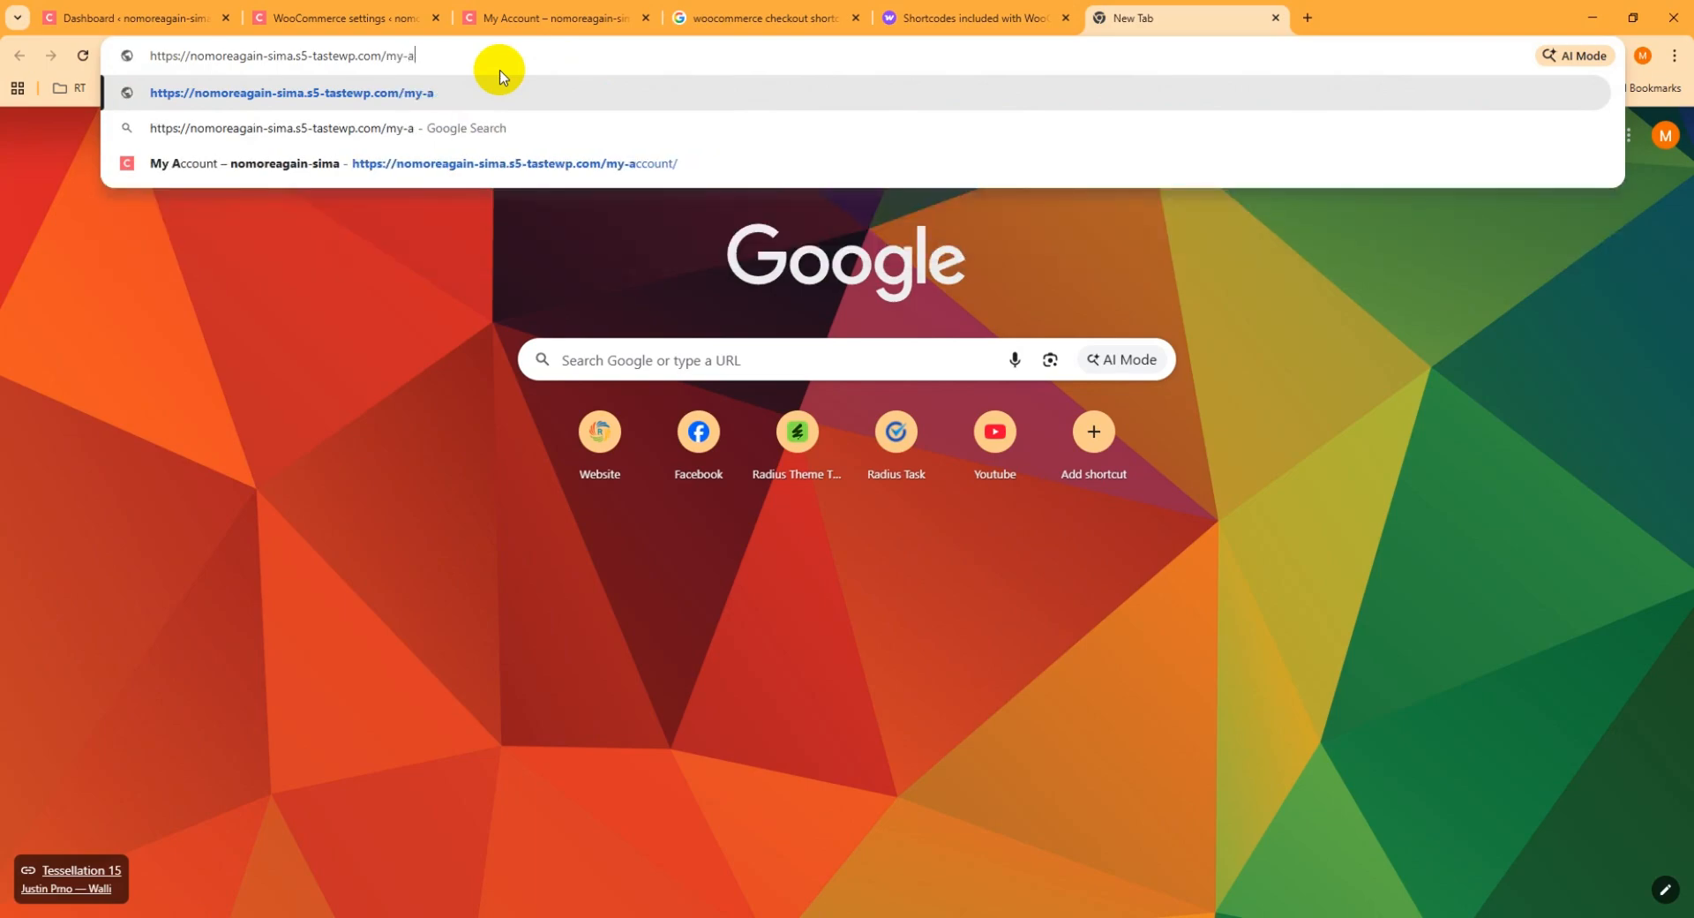
text(ccou)
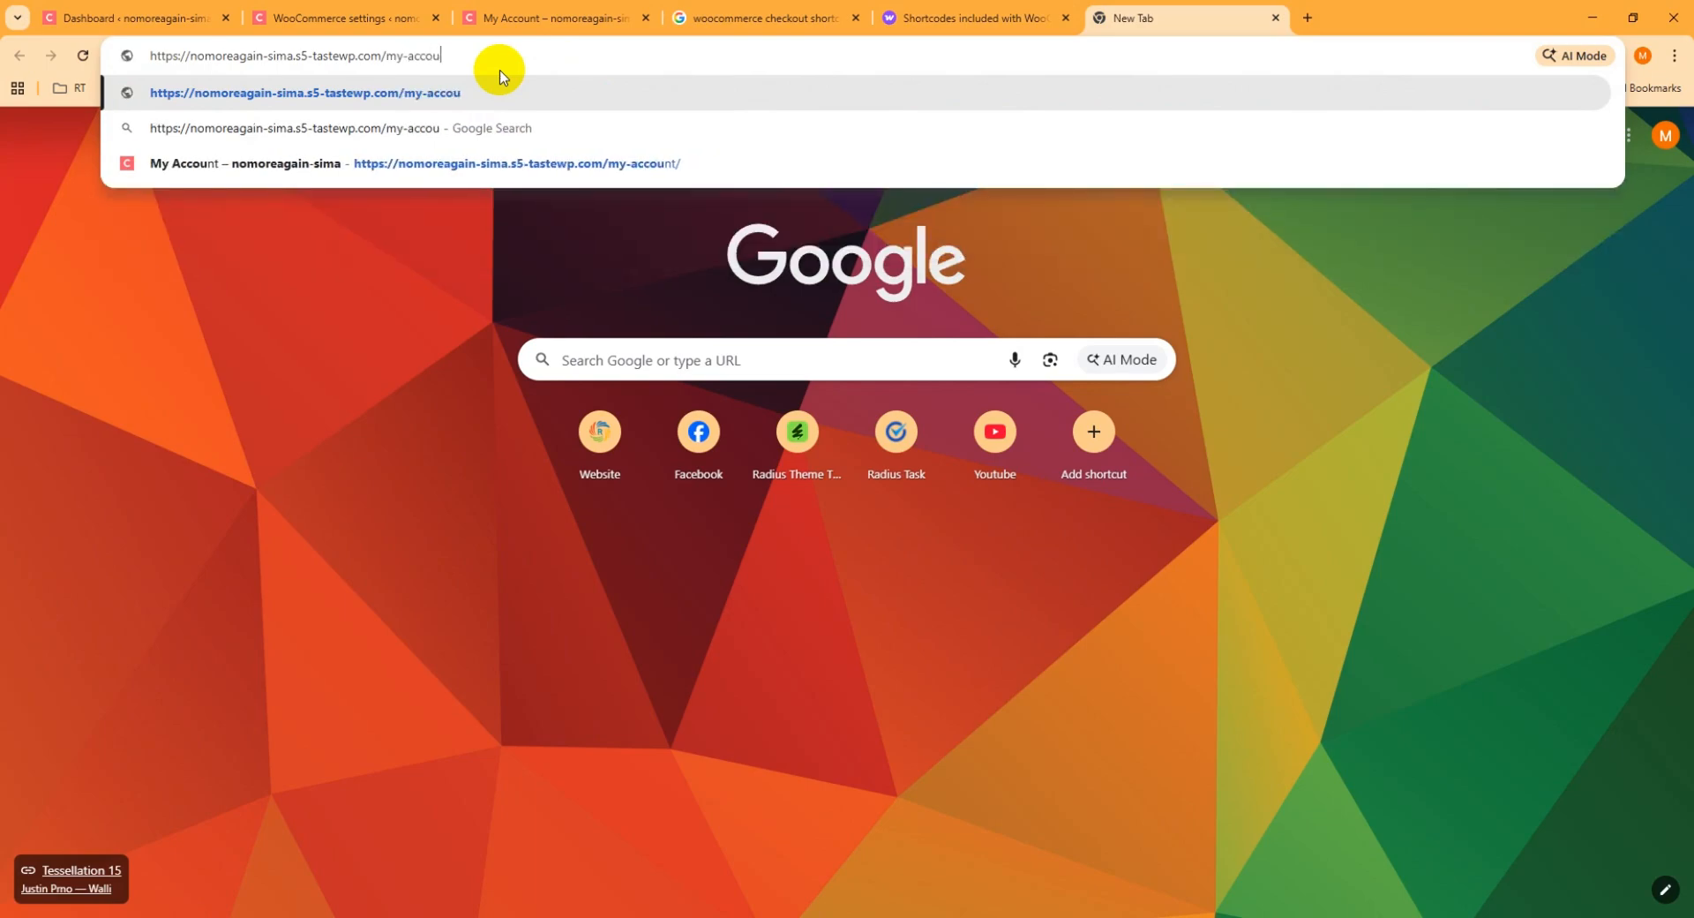
text(nt)
key(Return)
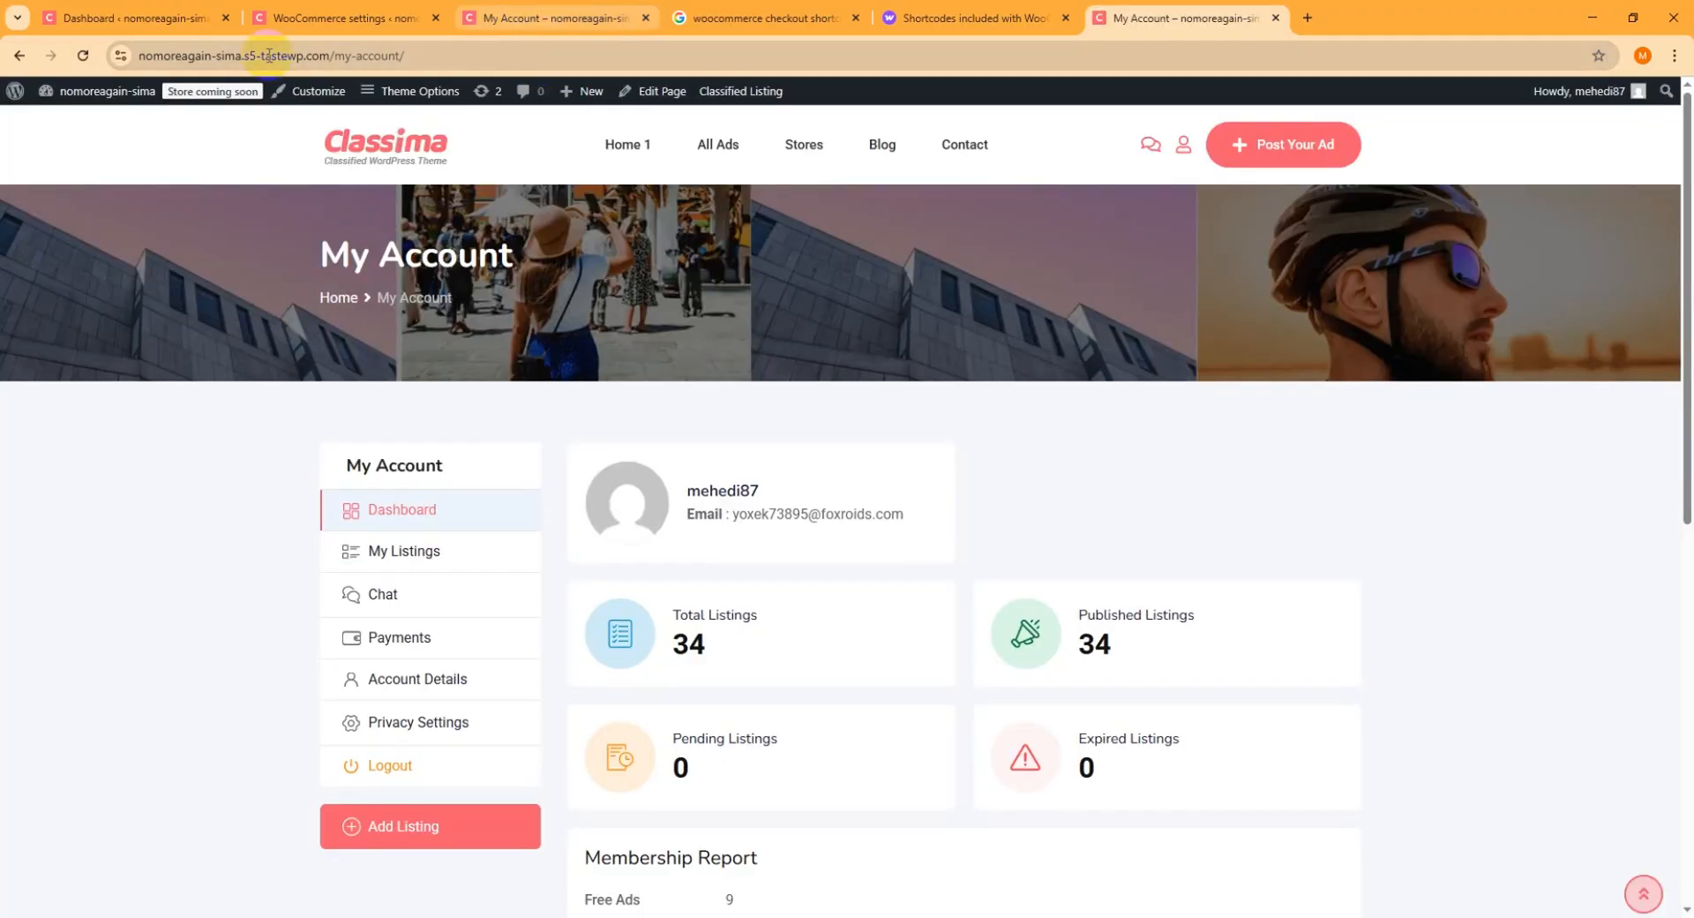
Open the list of all pages in a new tab and examine the checkout and account page entries.
click(558, 17)
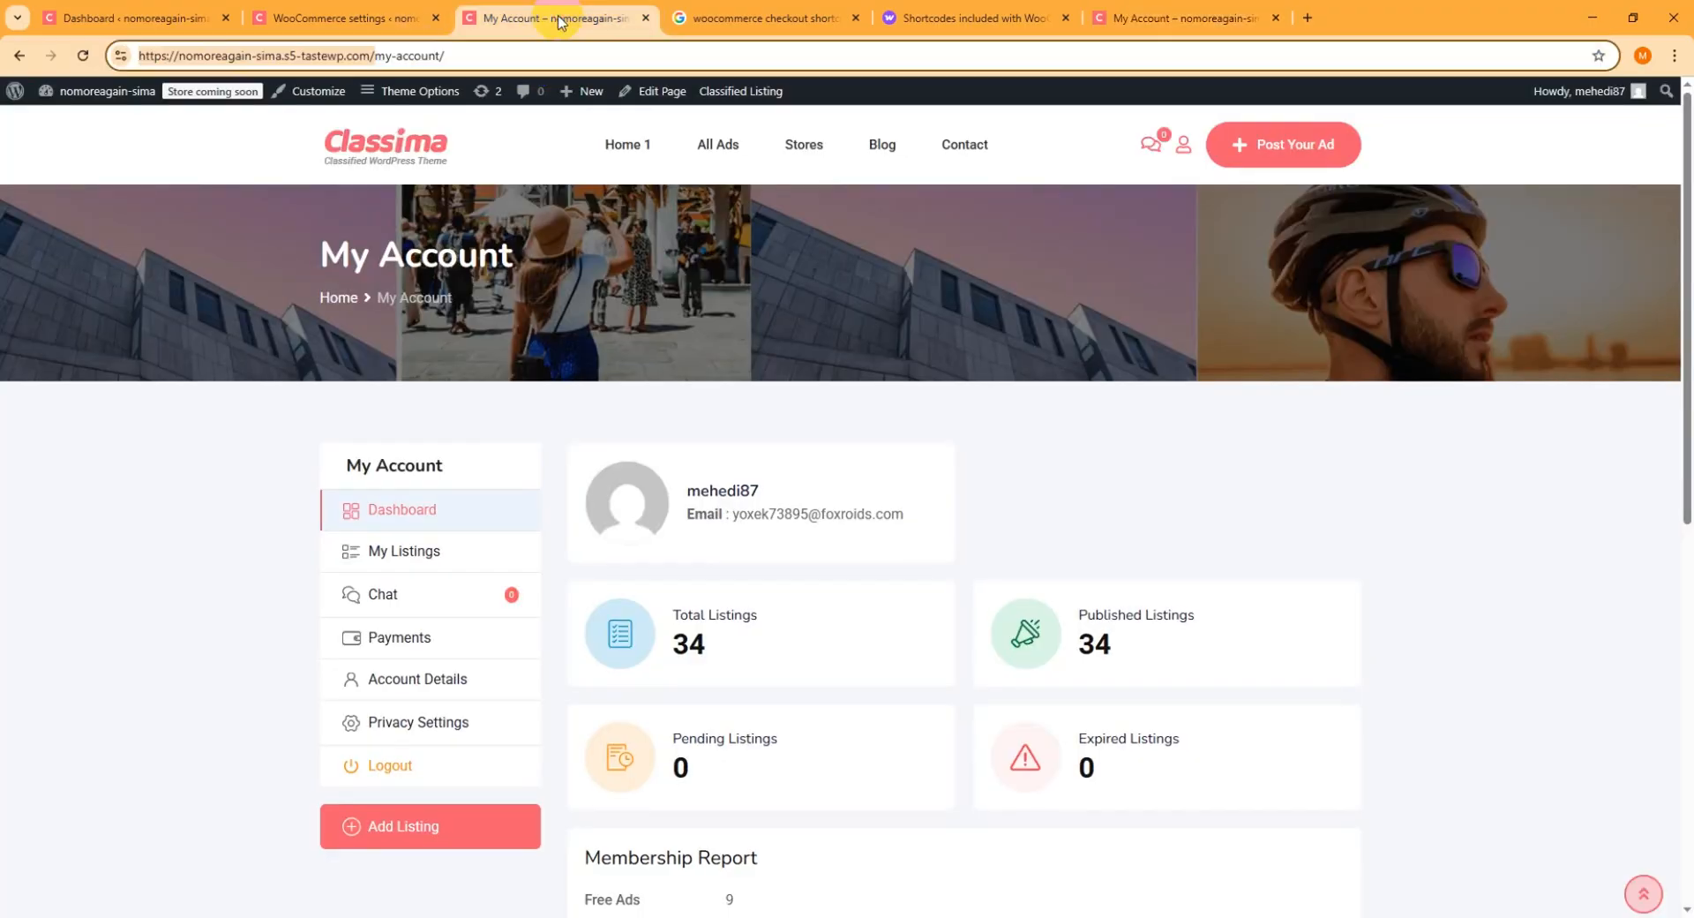
click(182, 19)
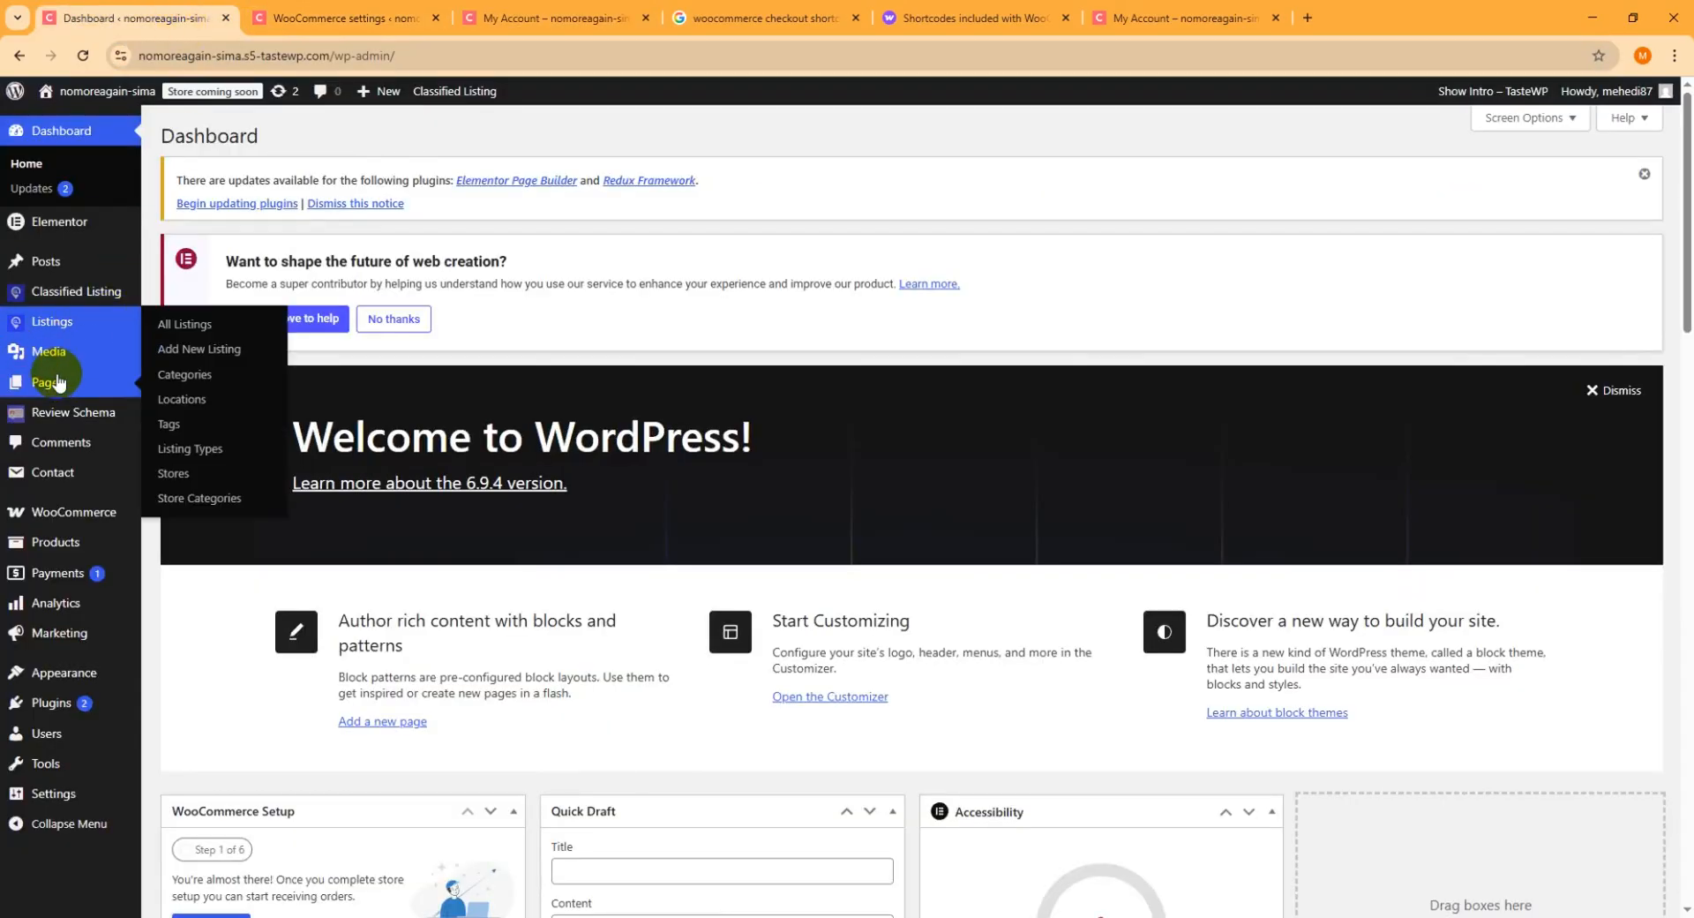
mouse_move(48, 382)
right_click(213, 381)
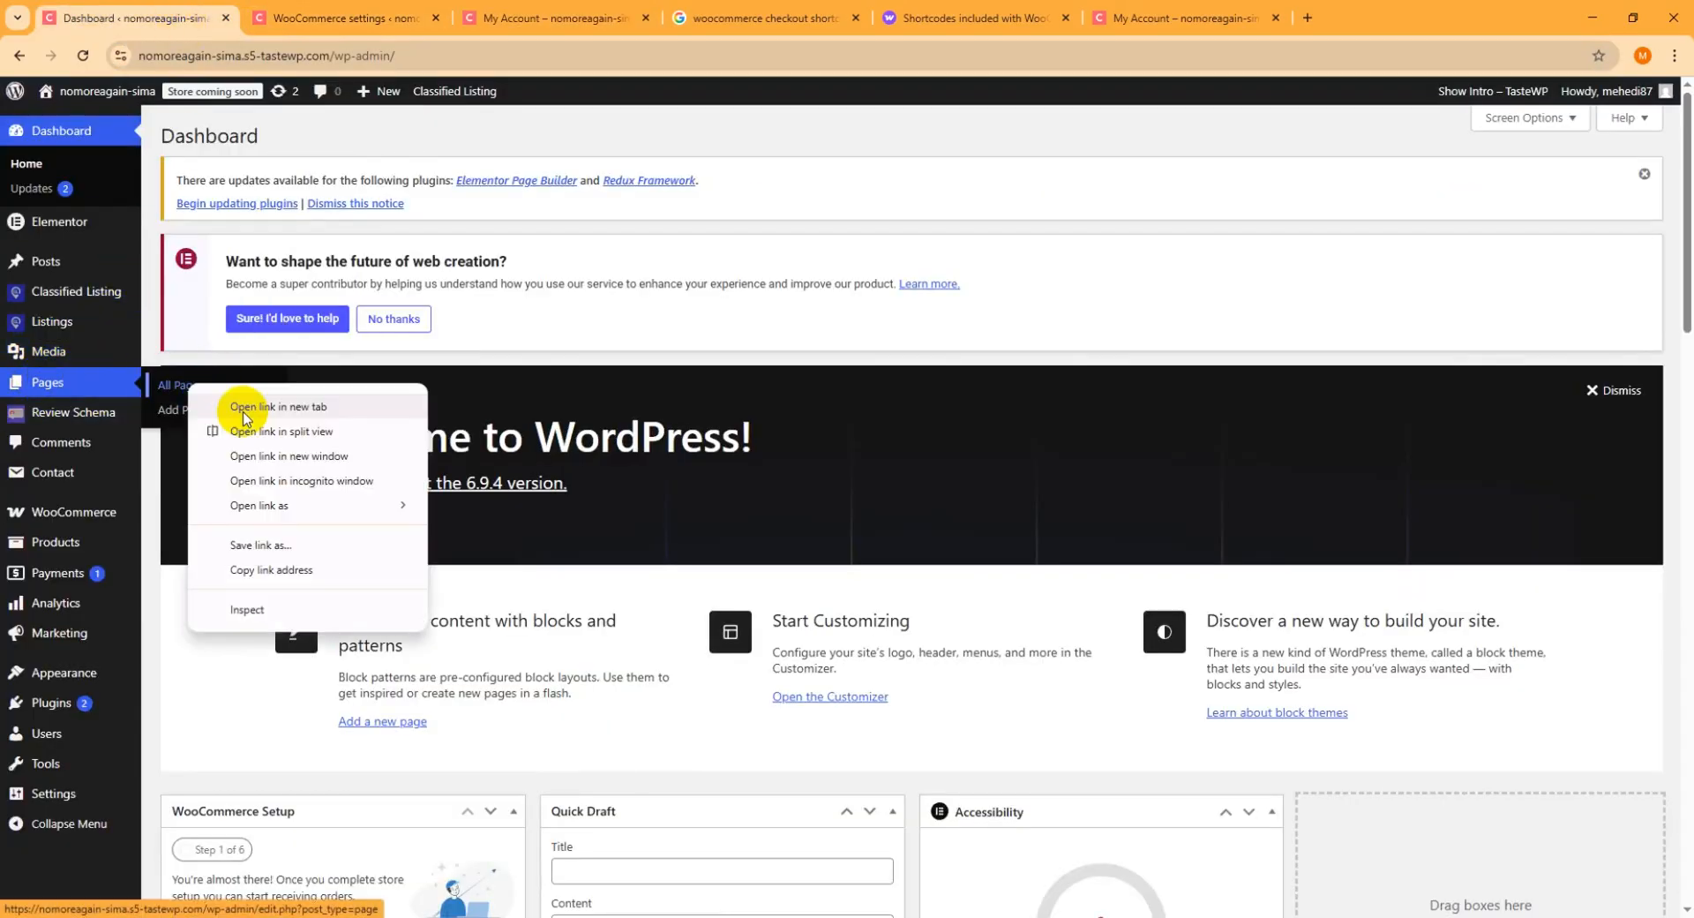
click(247, 408)
click(338, 19)
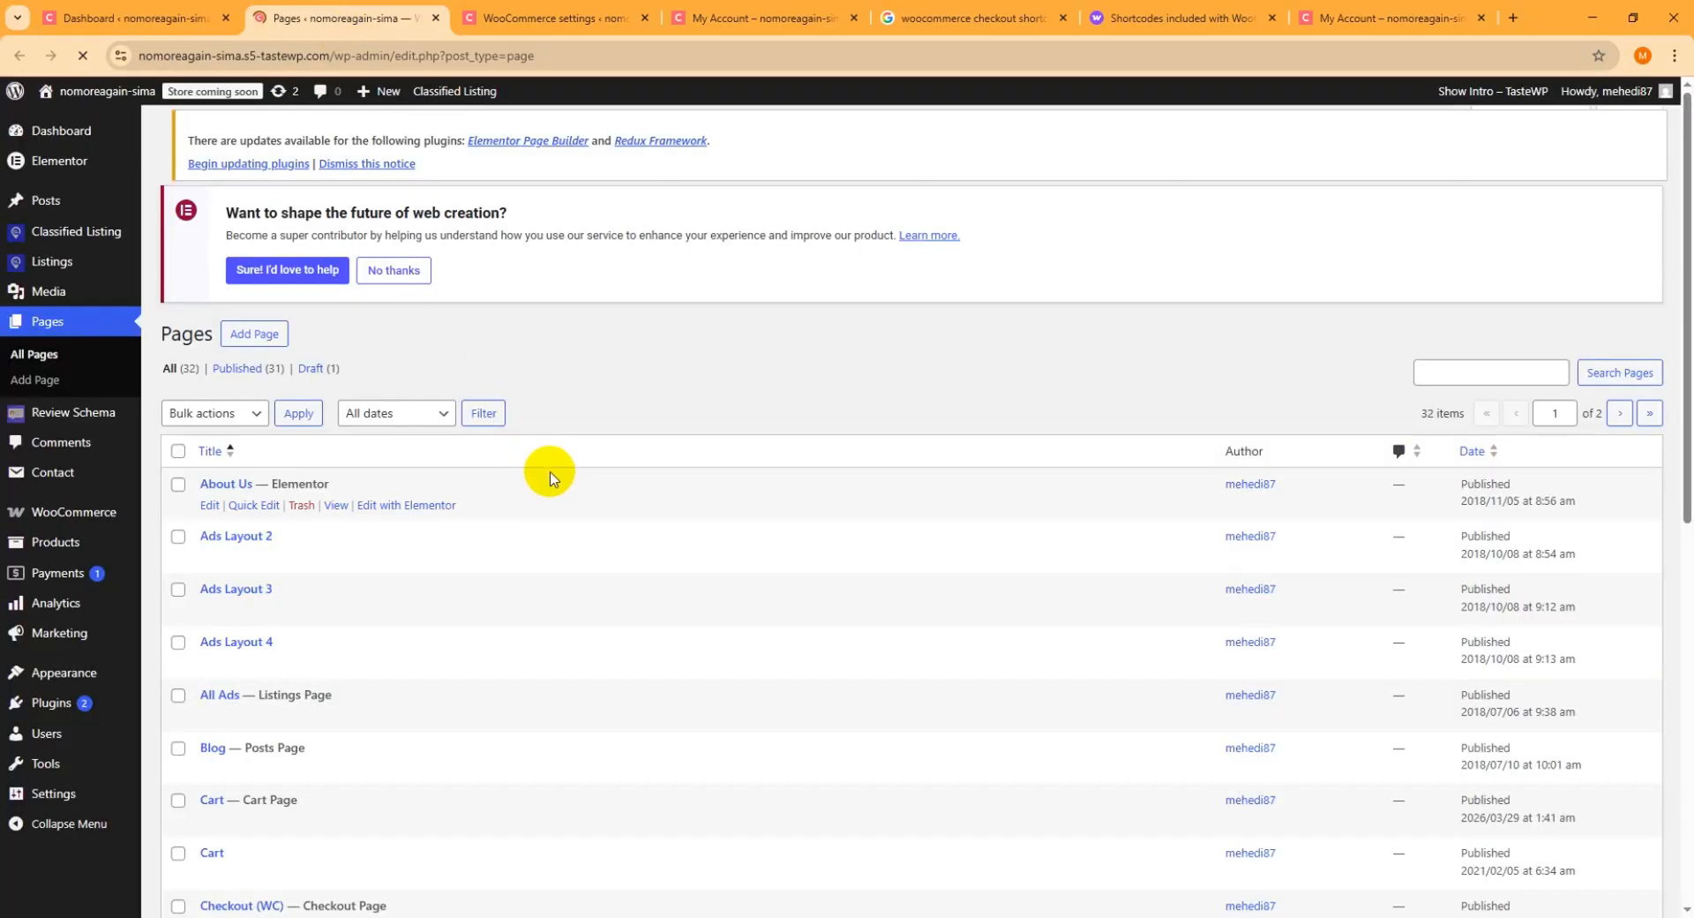
scroll(580, 429, down, 3)
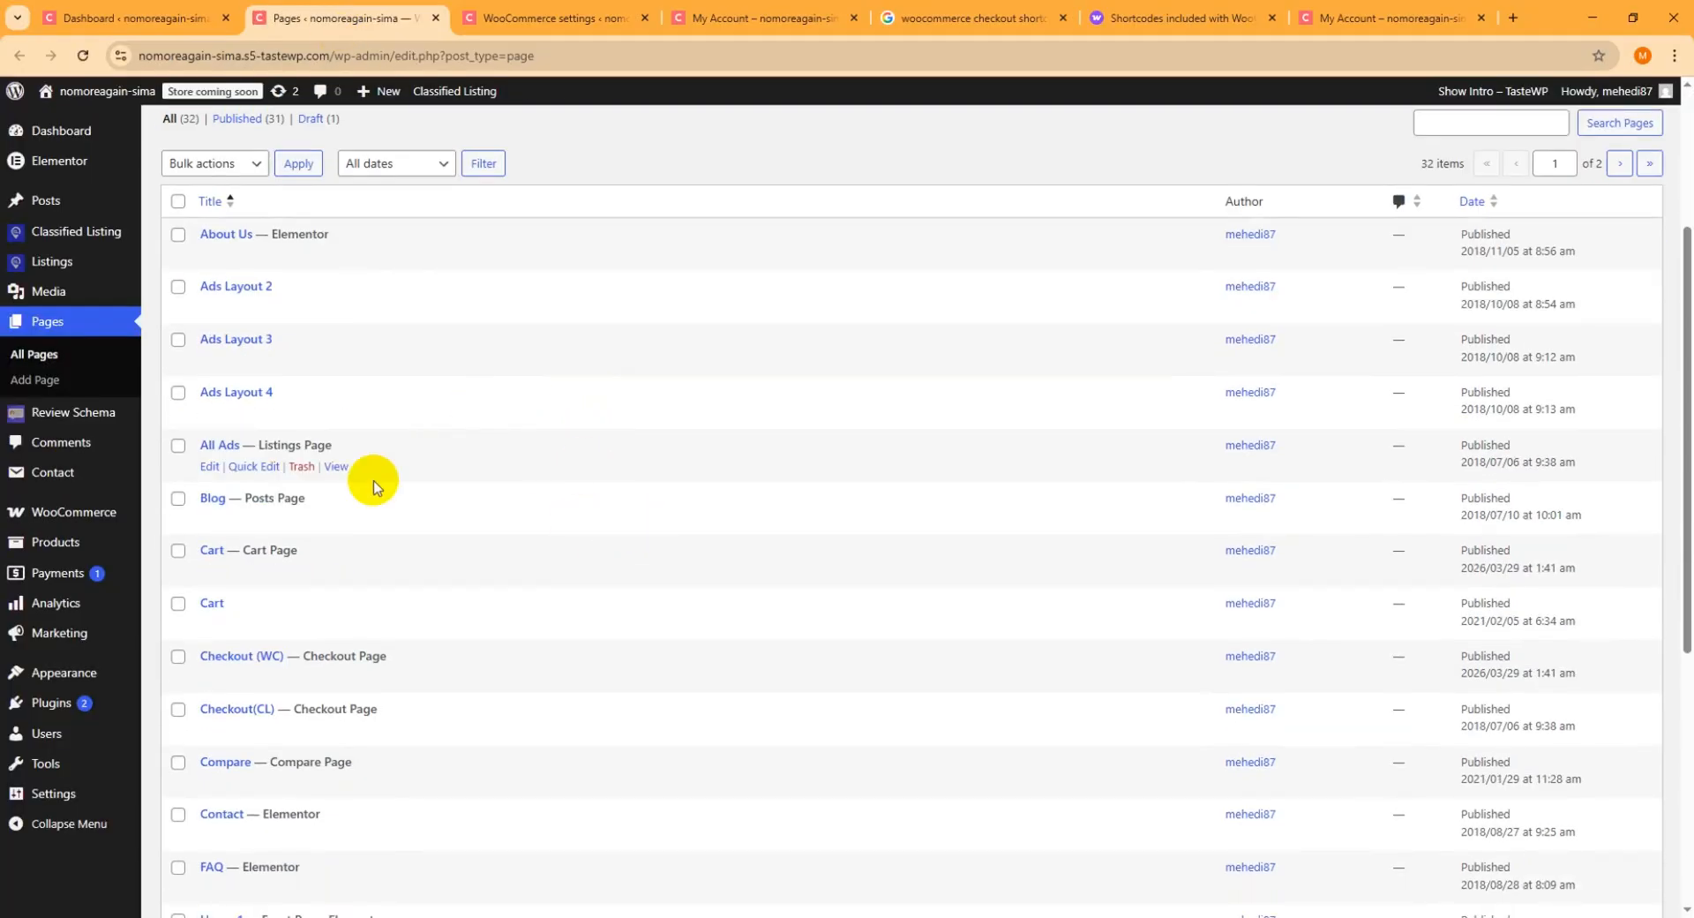
scroll(607, 504, down, 3)
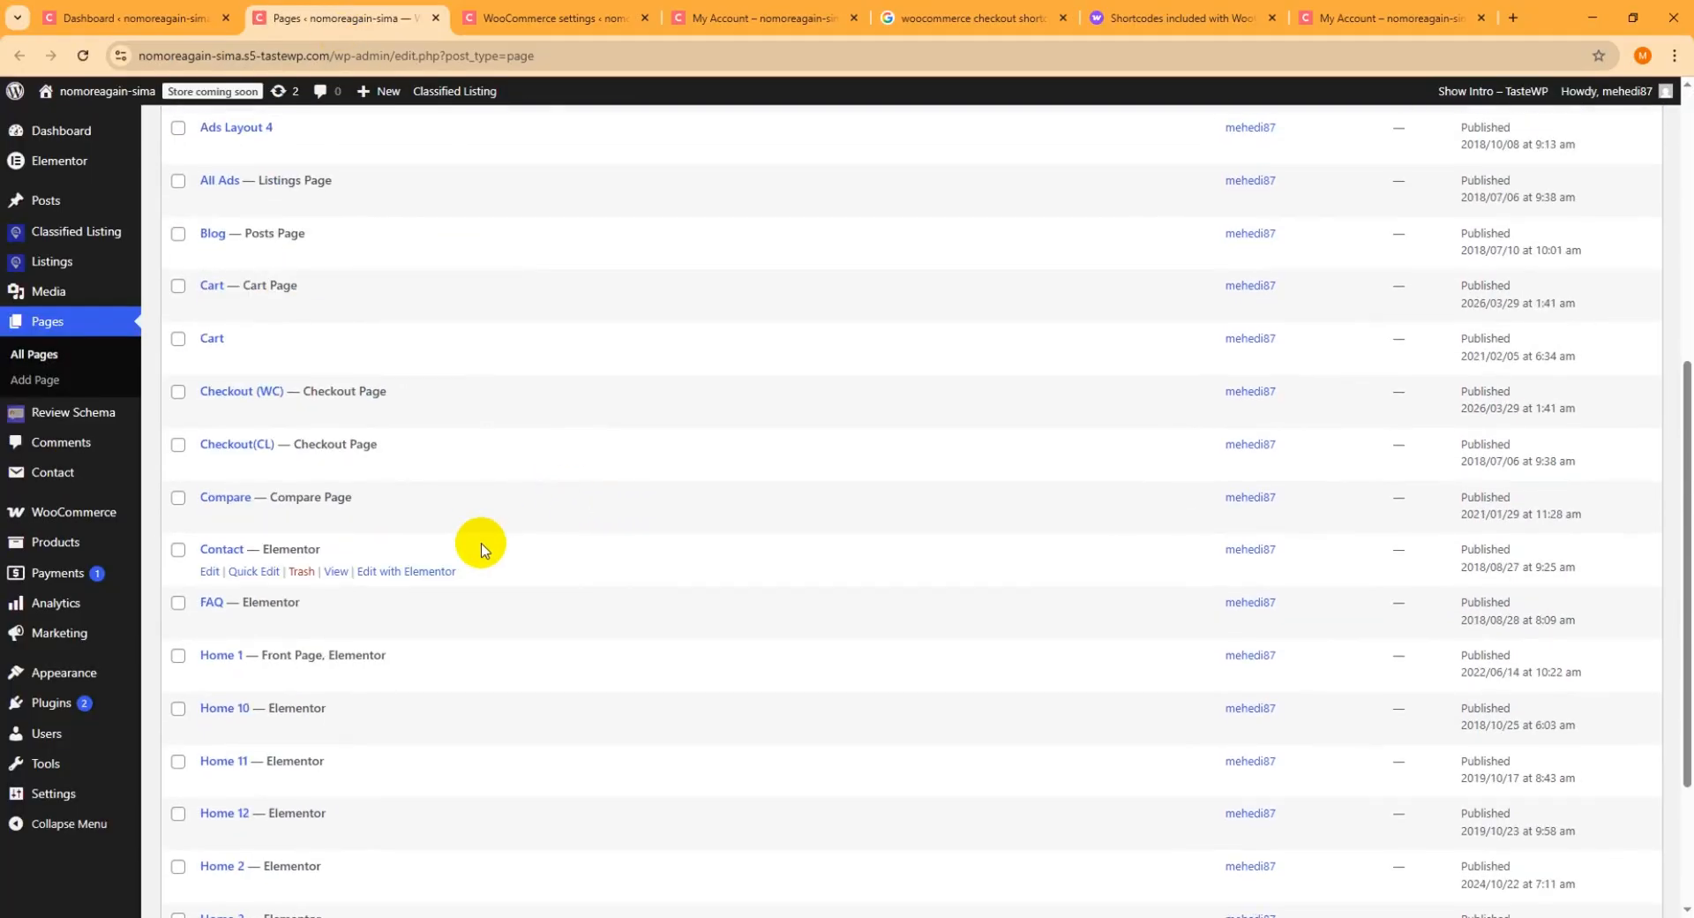
scroll(1028, 290, down, 2)
Go from the My Account page to the membership checkout and examine its checkout-cl address and the available plans.
click(1352, 21)
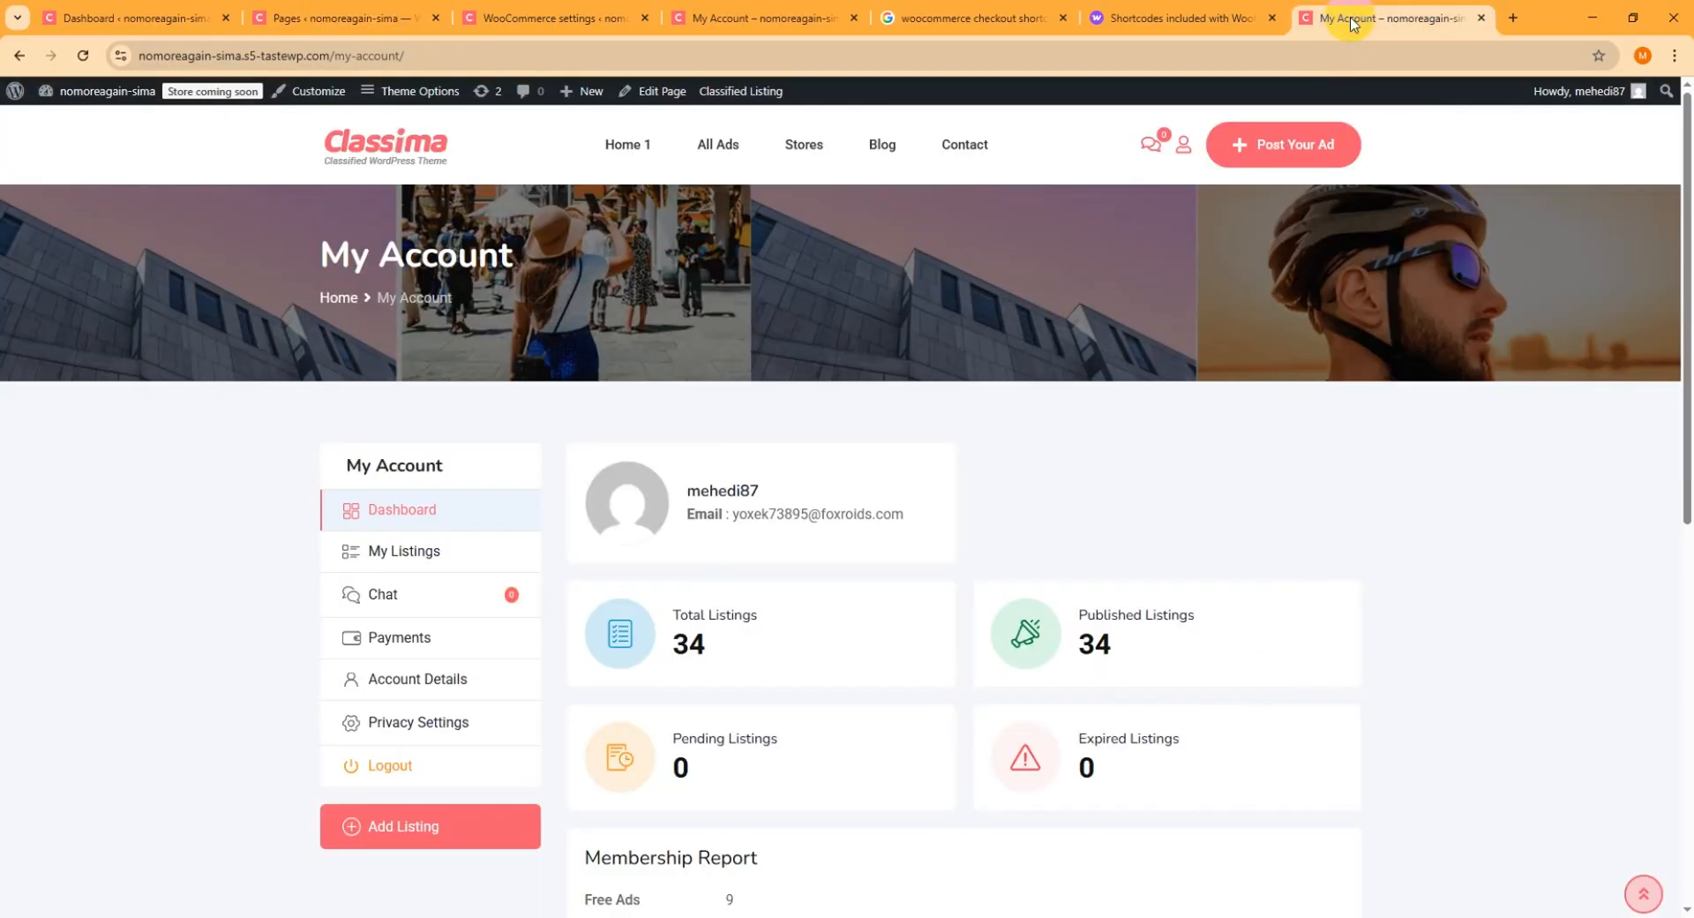
scroll(801, 348, down, 5)
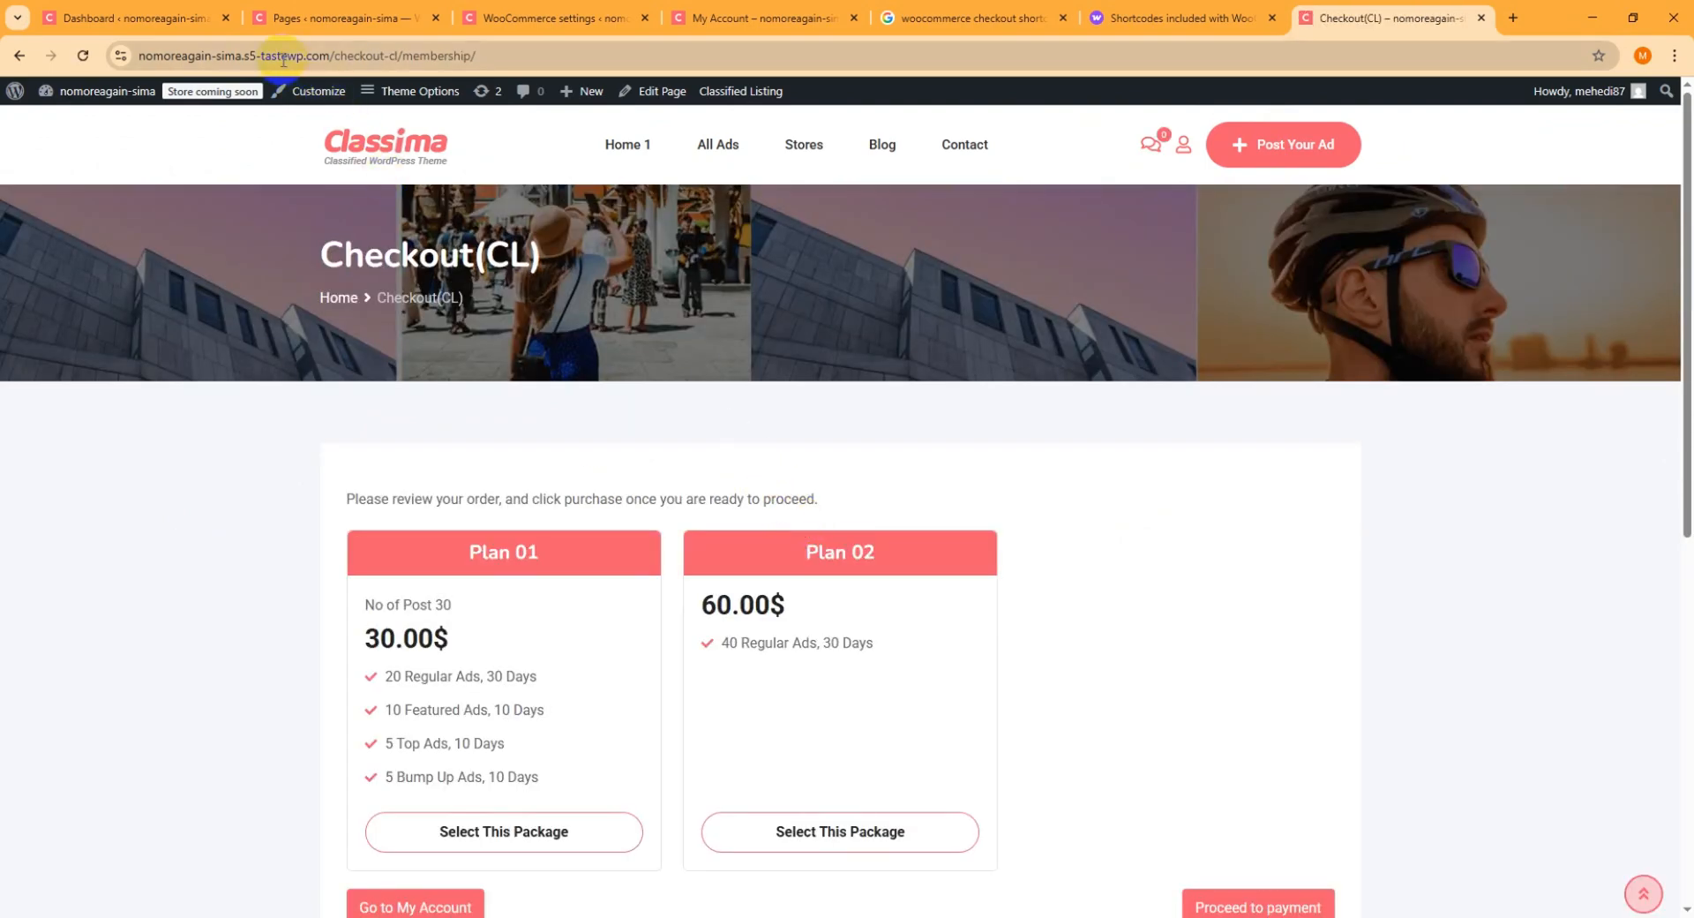
drag(329, 57, 134, 56)
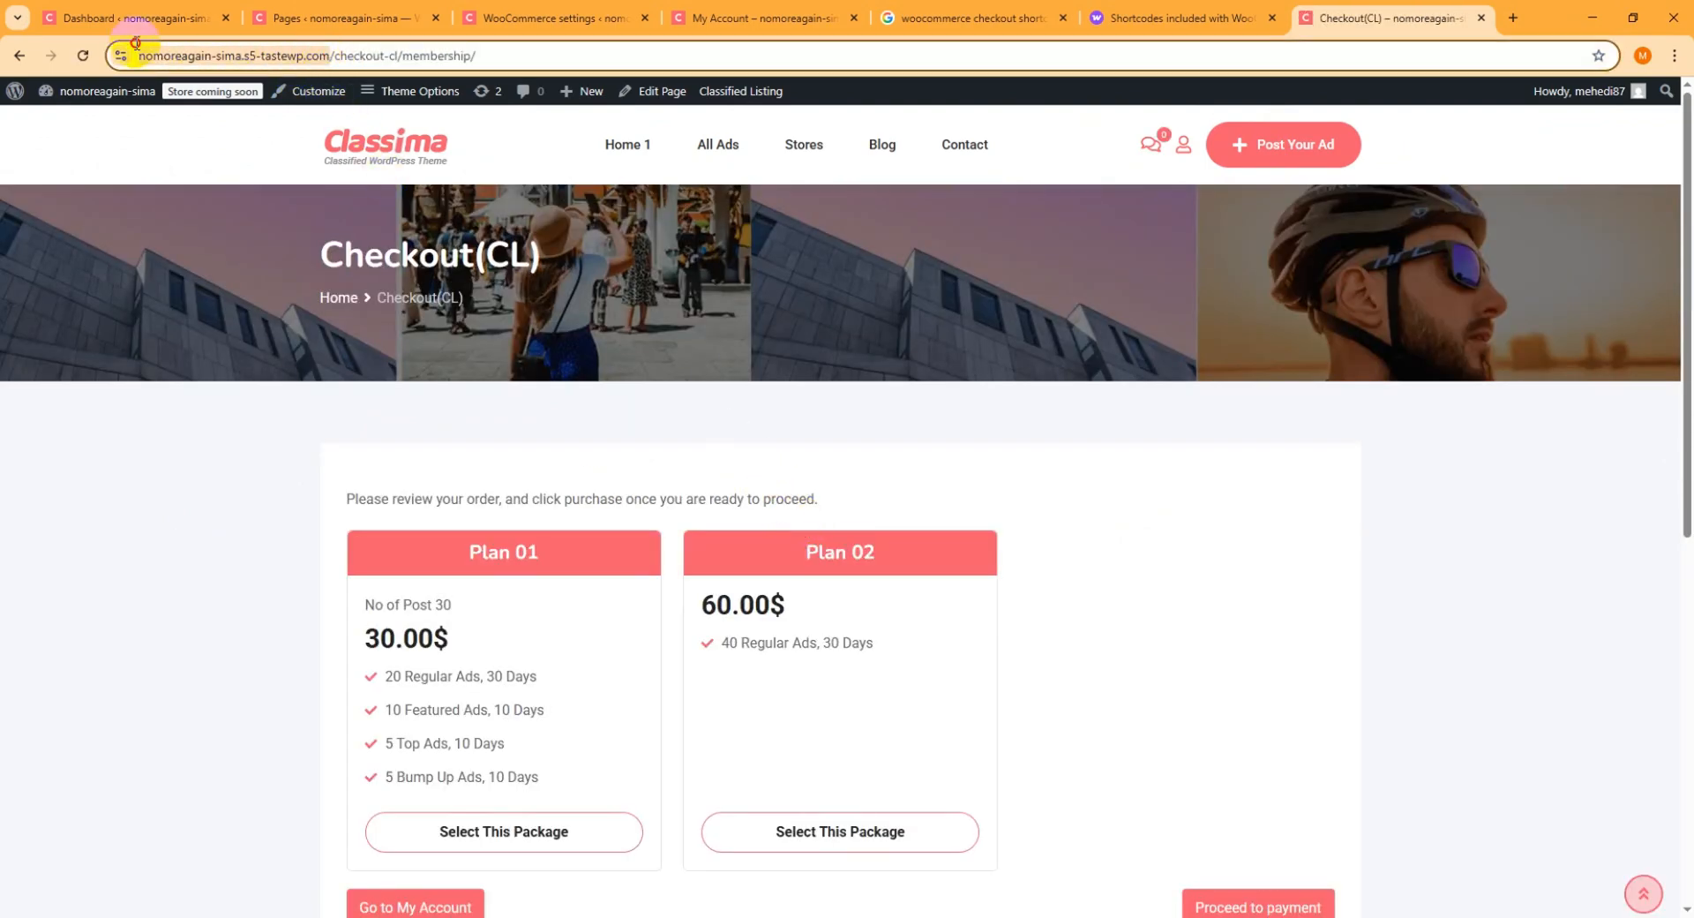
click(438, 54)
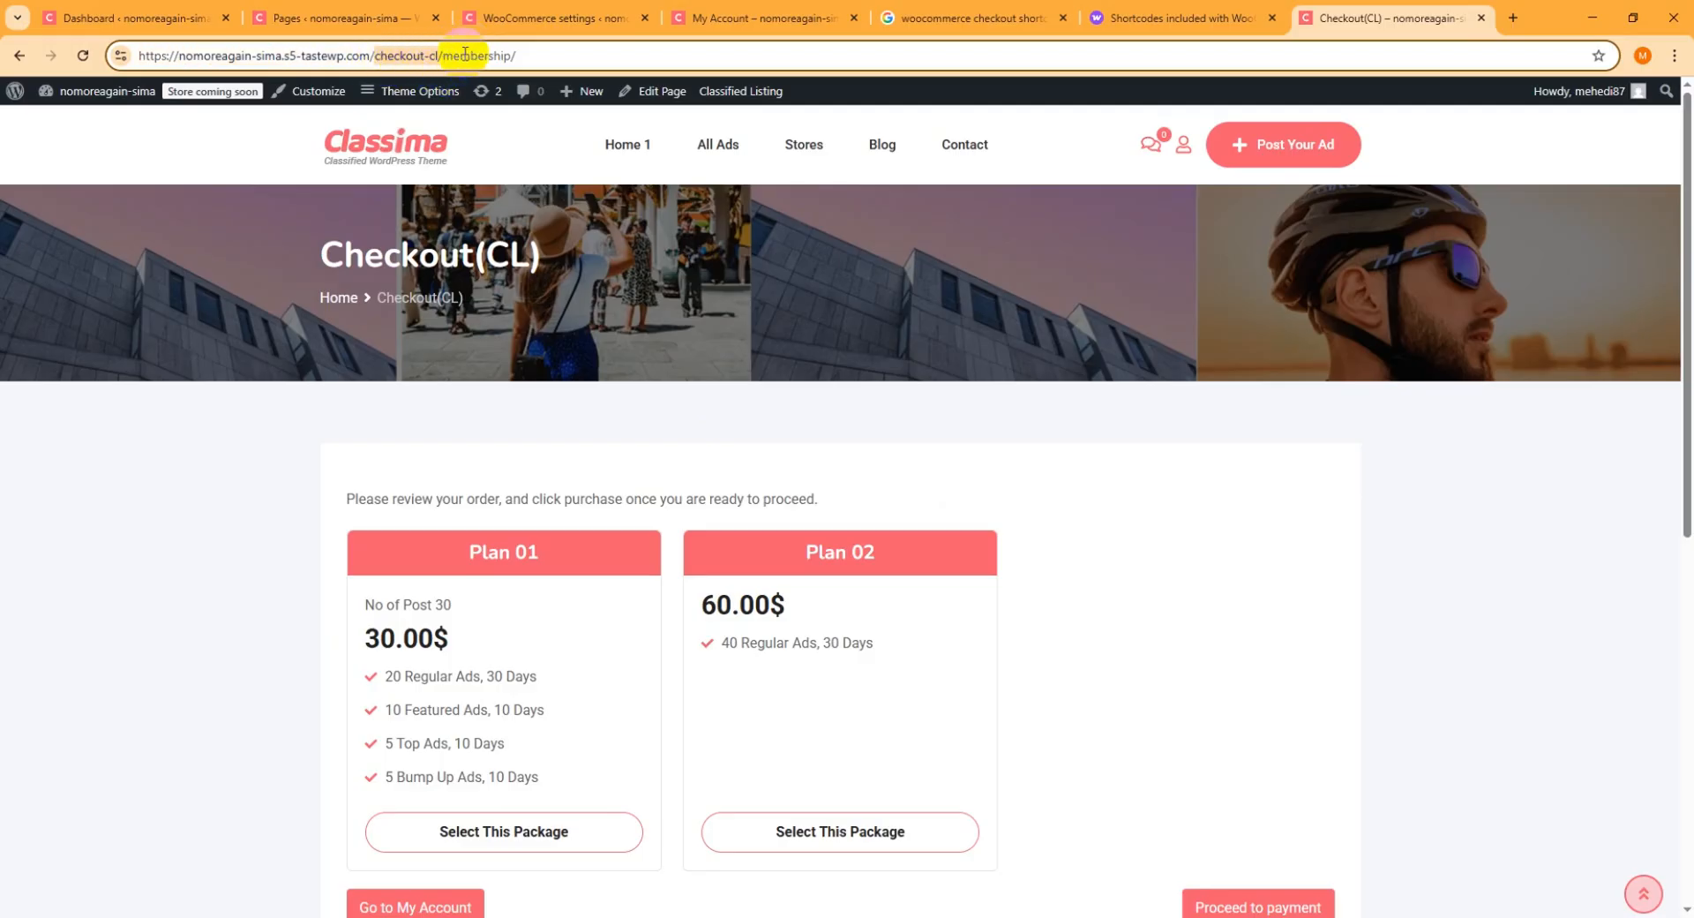
scroll(776, 219, down, 3)
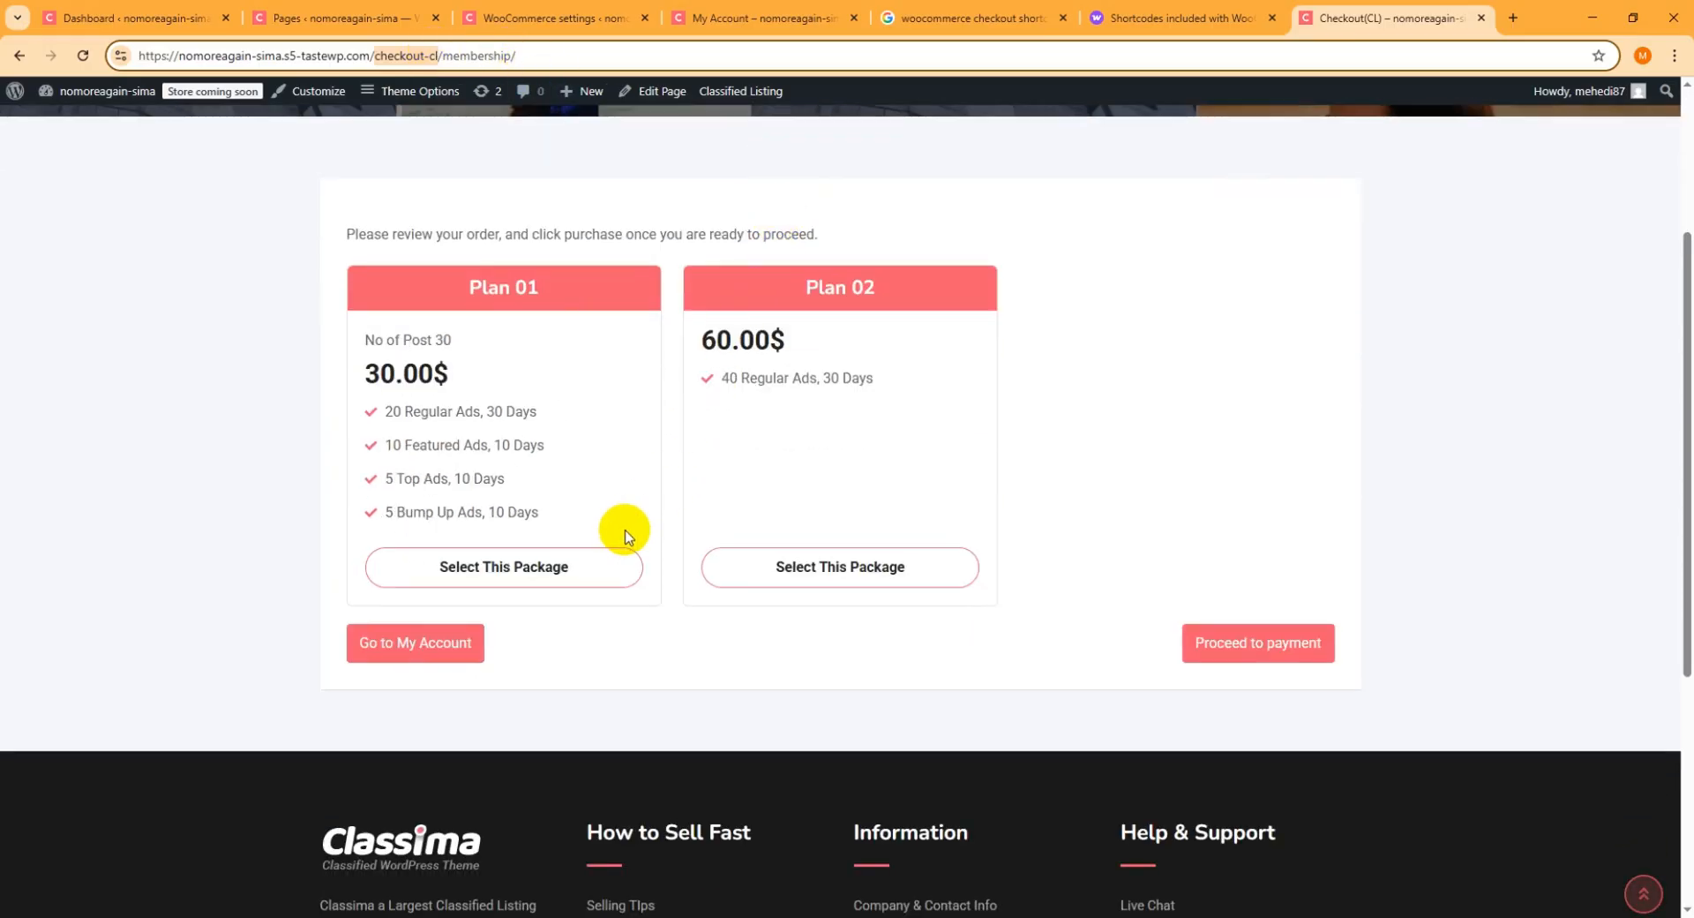
click(1386, 349)
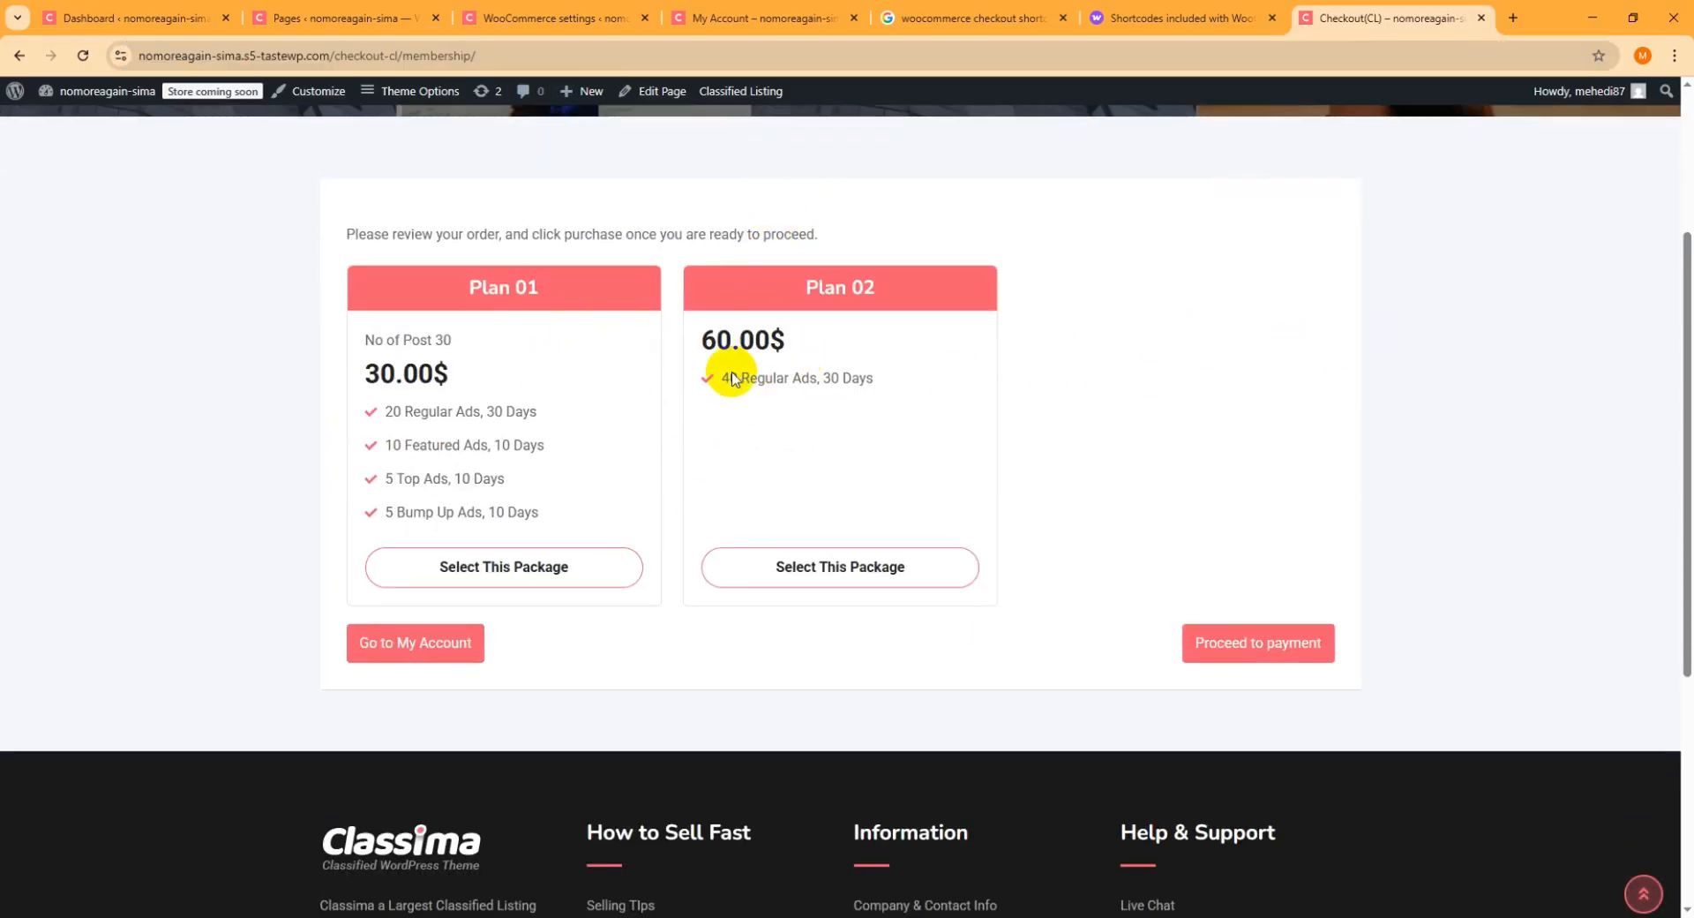
Select the Plan 01 package, proceed to payment, and check the checkout-wc part of the page address.
click(503, 573)
click(1249, 660)
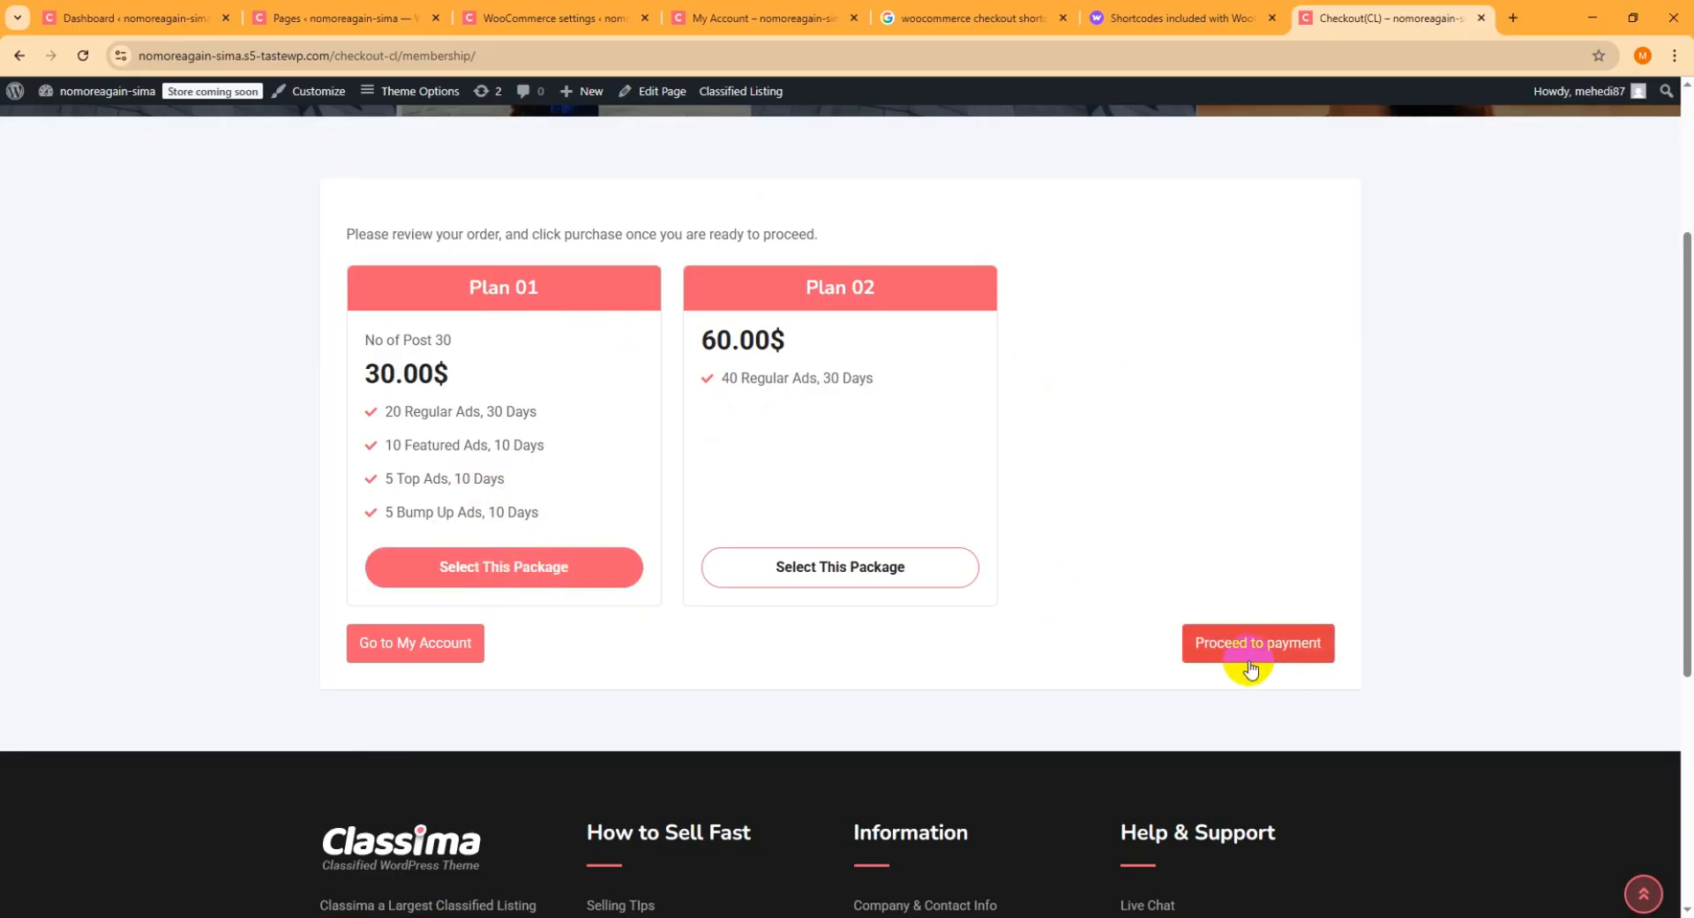
click(1282, 653)
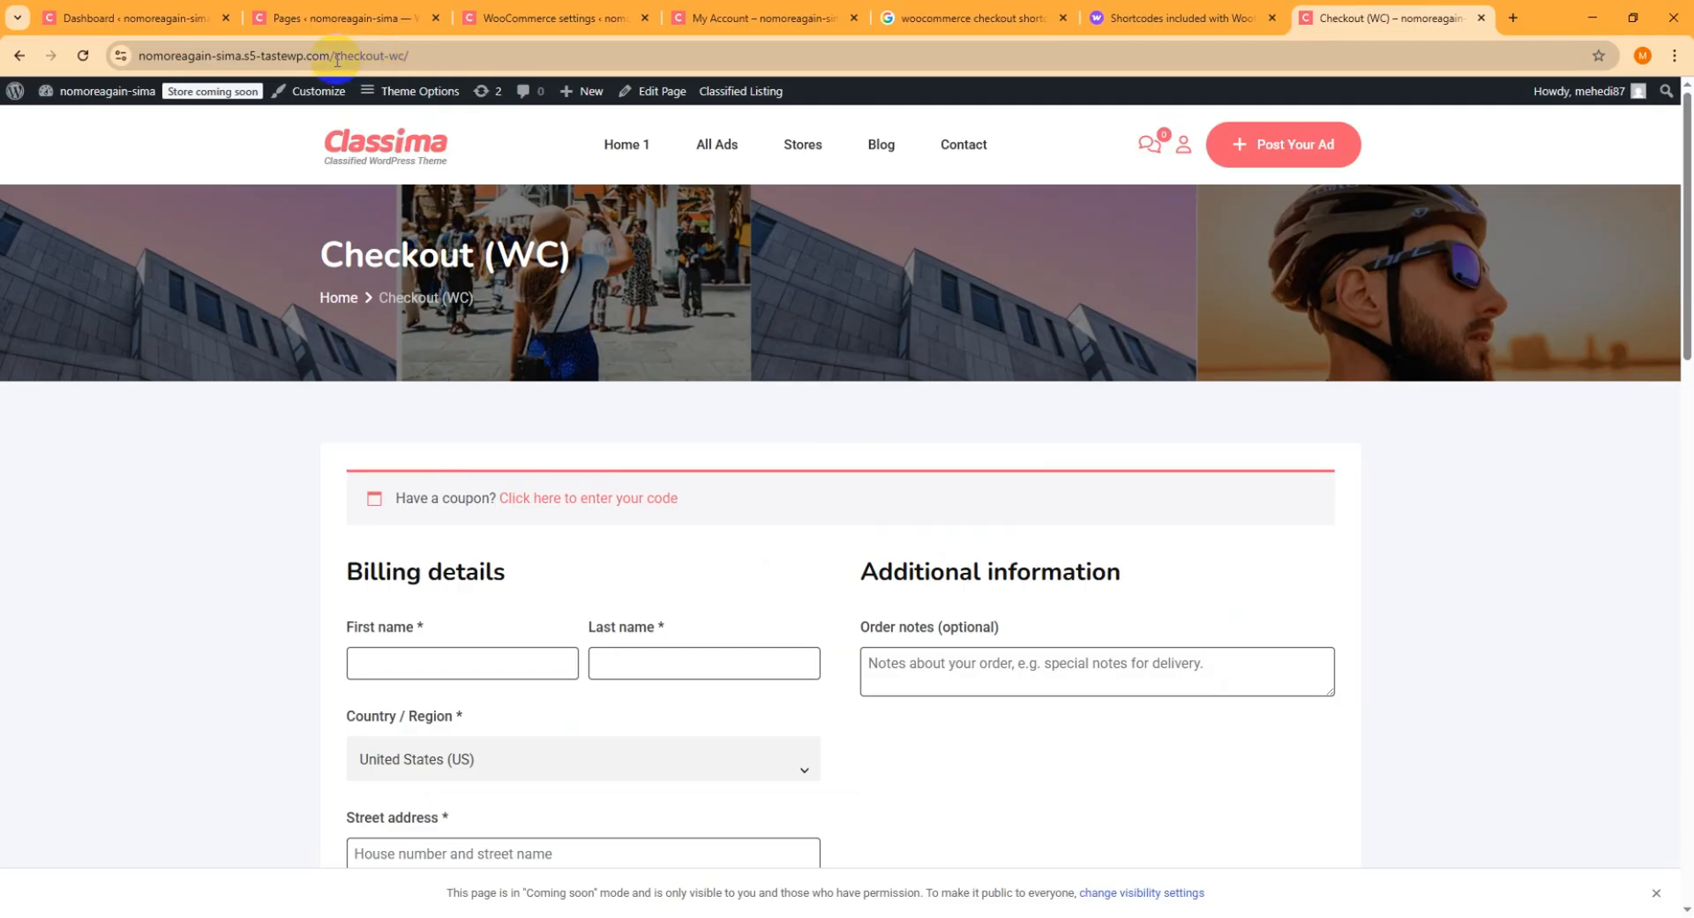
drag(336, 57, 409, 56)
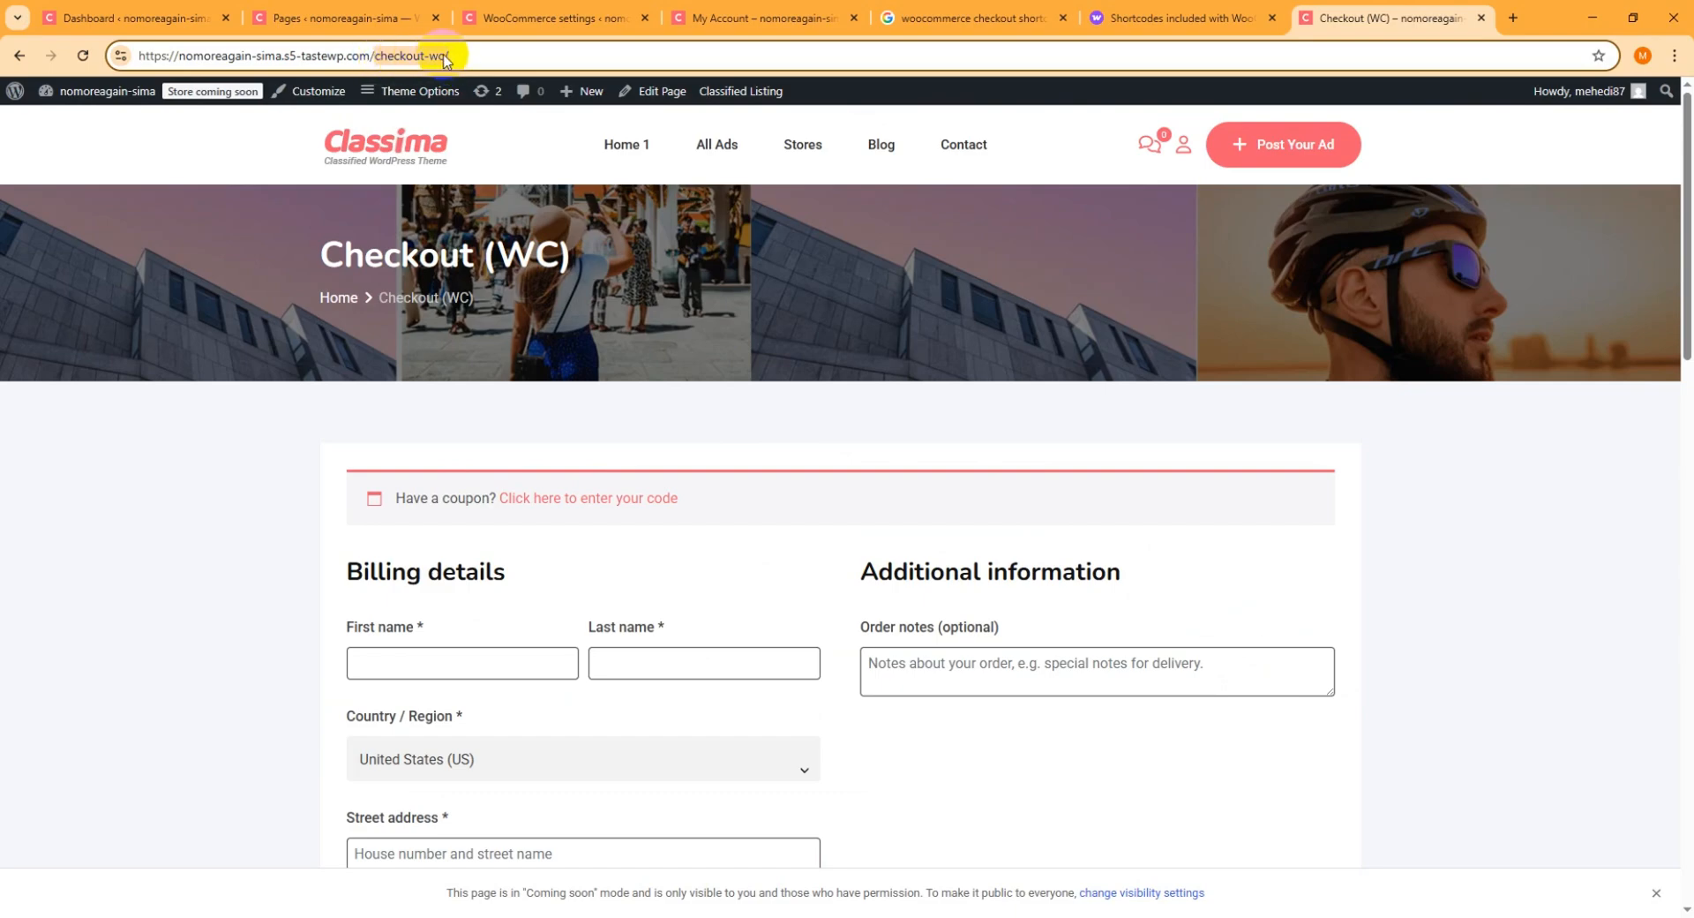
Fill in the billing details from the first saved browser address and try to place the Plan 01 order.
scroll(1030, 473, down, 4)
click(496, 305)
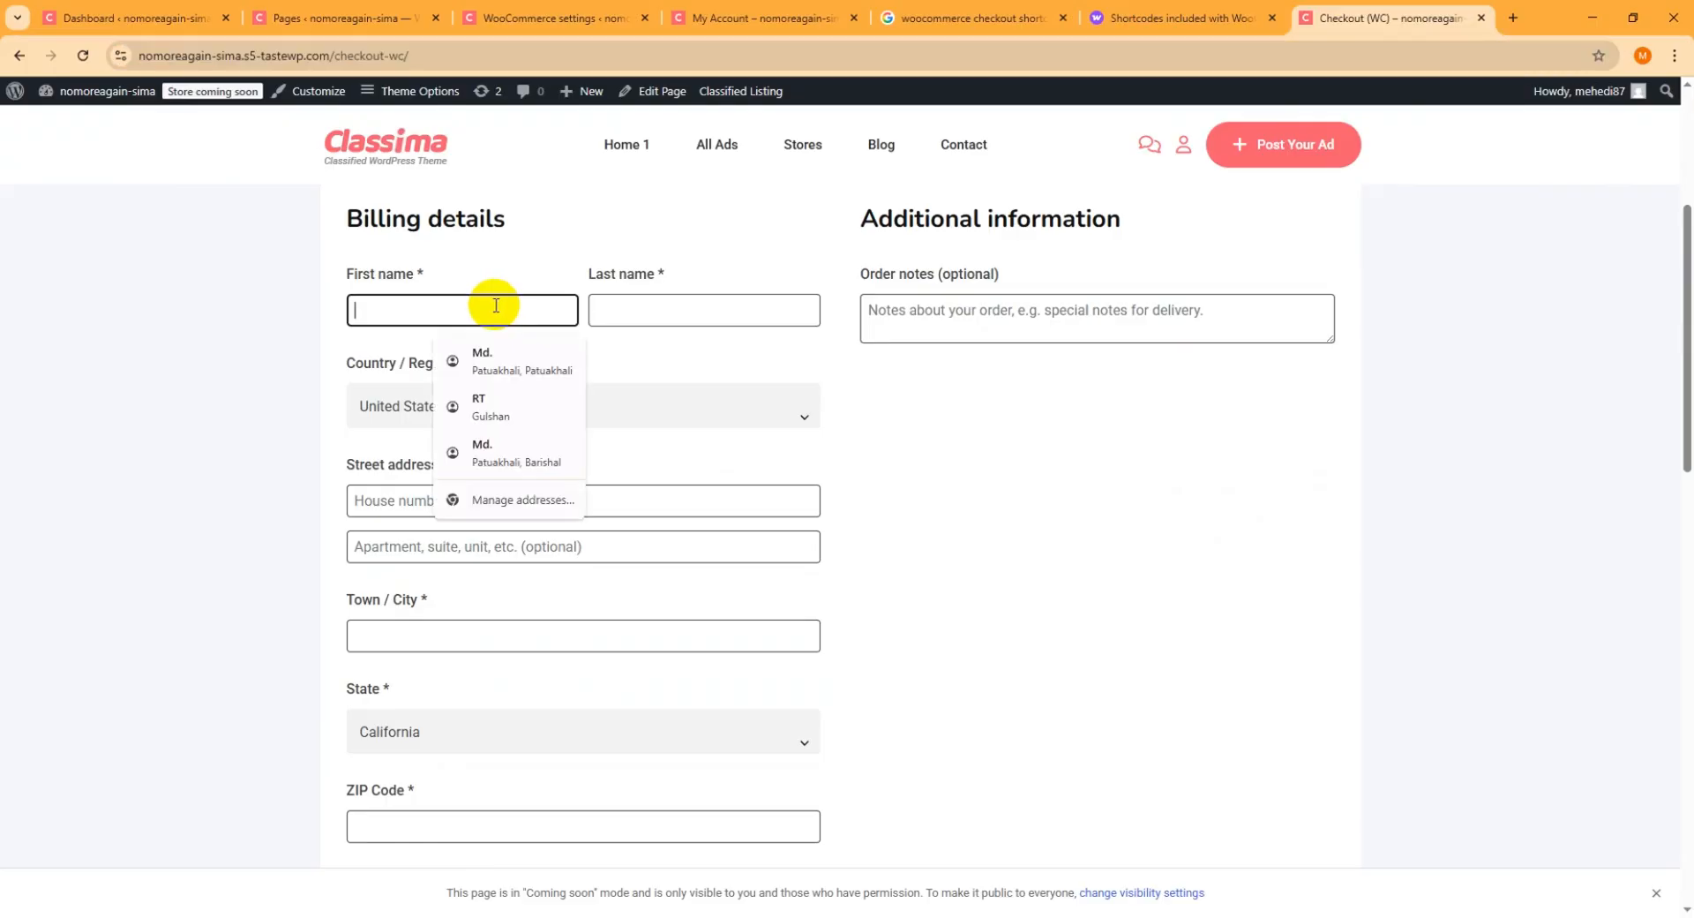
click(518, 366)
scroll(718, 349, down, 6)
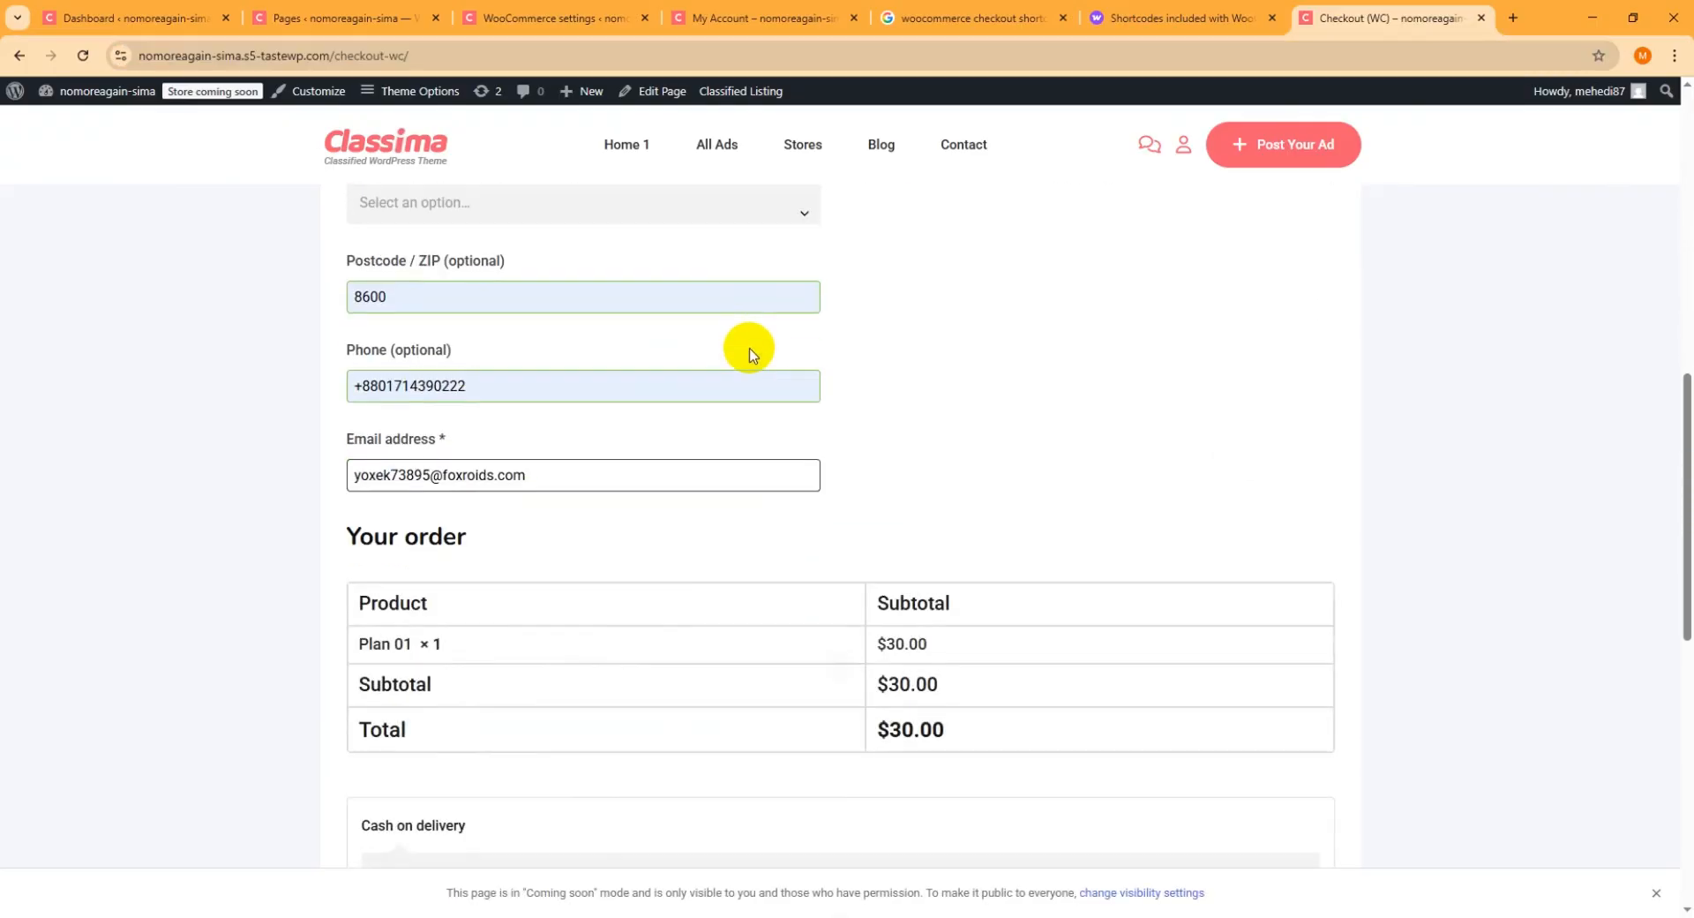
scroll(749, 353, down, 2)
scroll(446, 650, down, 2)
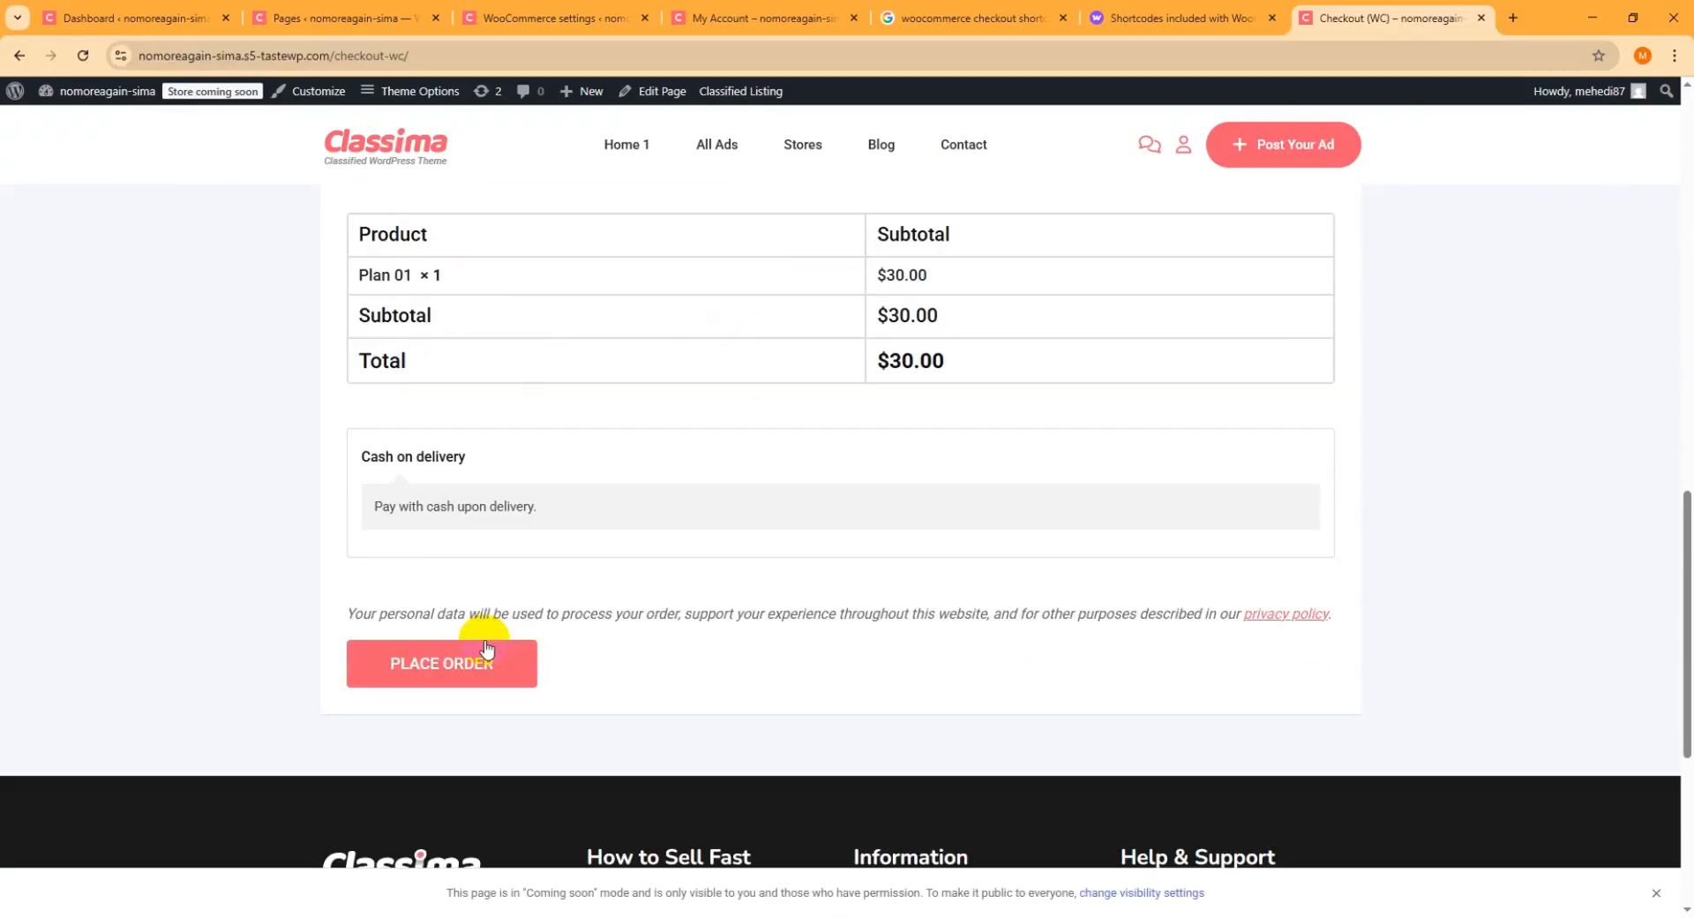
scroll(484, 651, down, 1)
click(447, 603)
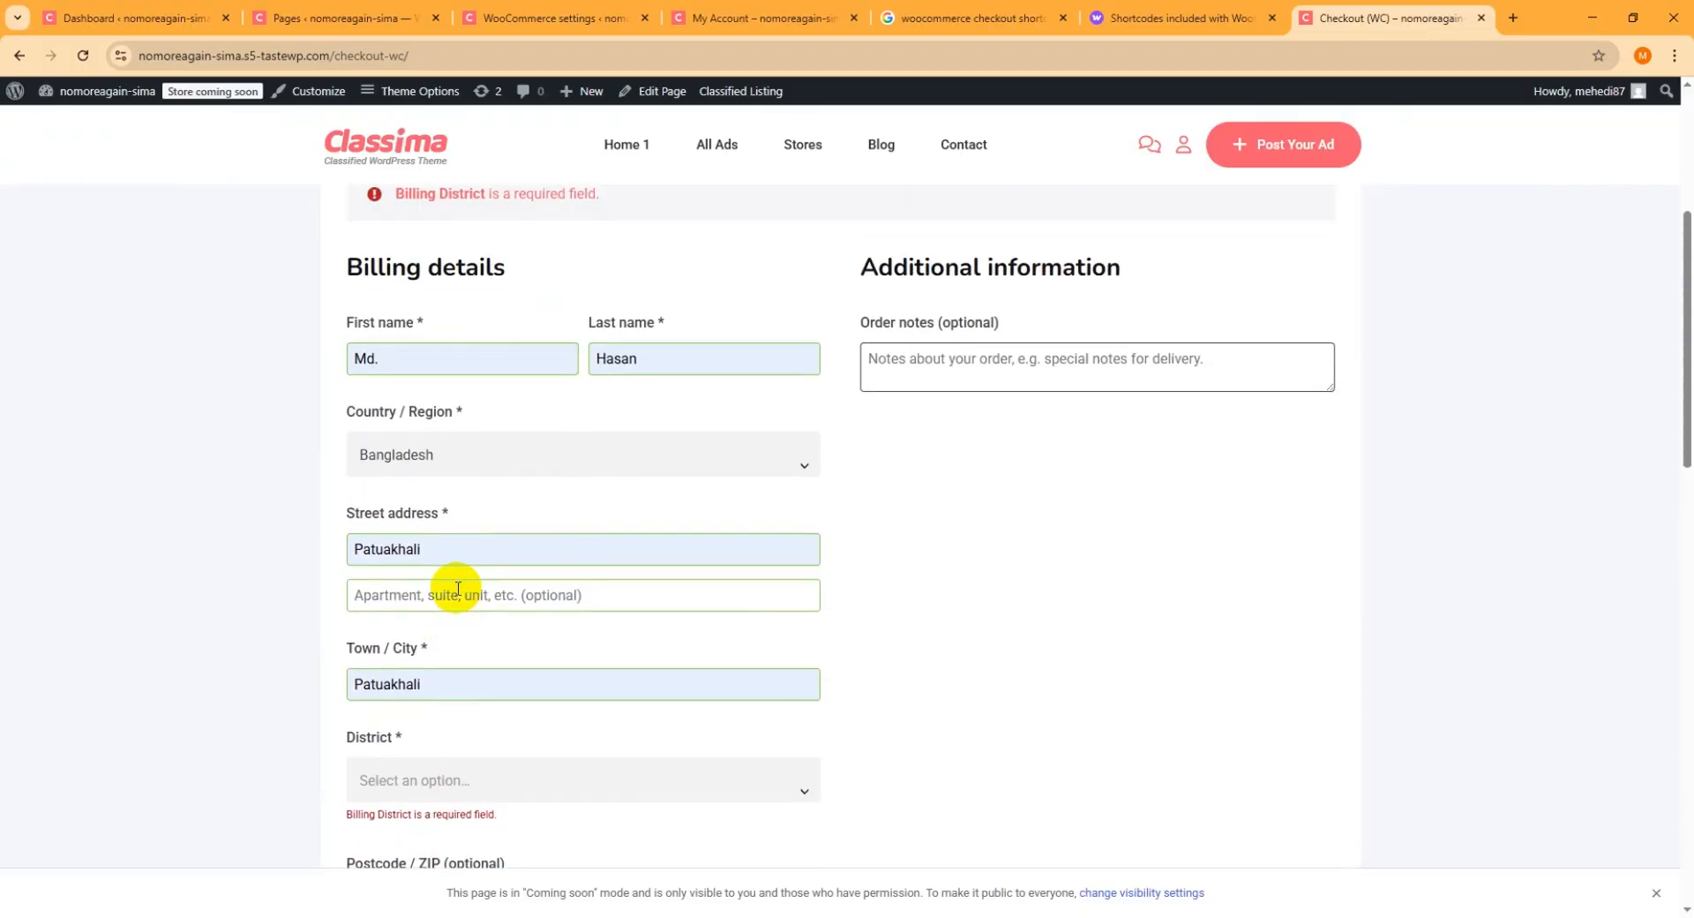
Choose the required billing district and place the Plan 01 order with Cash on delivery.
scroll(529, 424, down, 2)
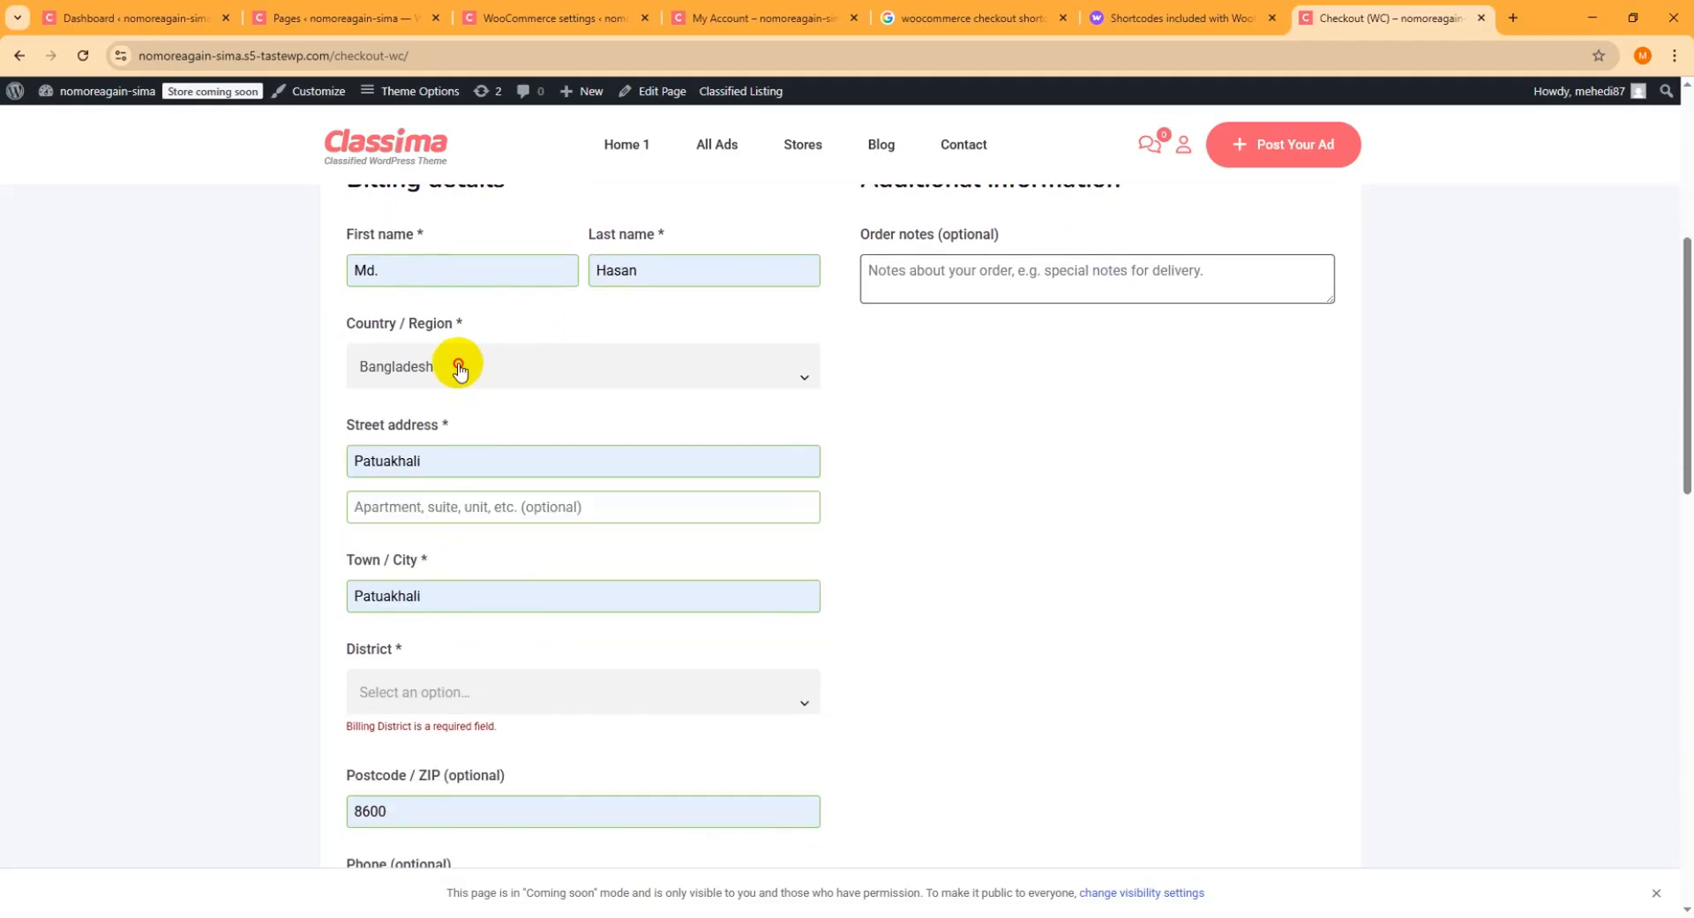
scroll(512, 445, down, 2)
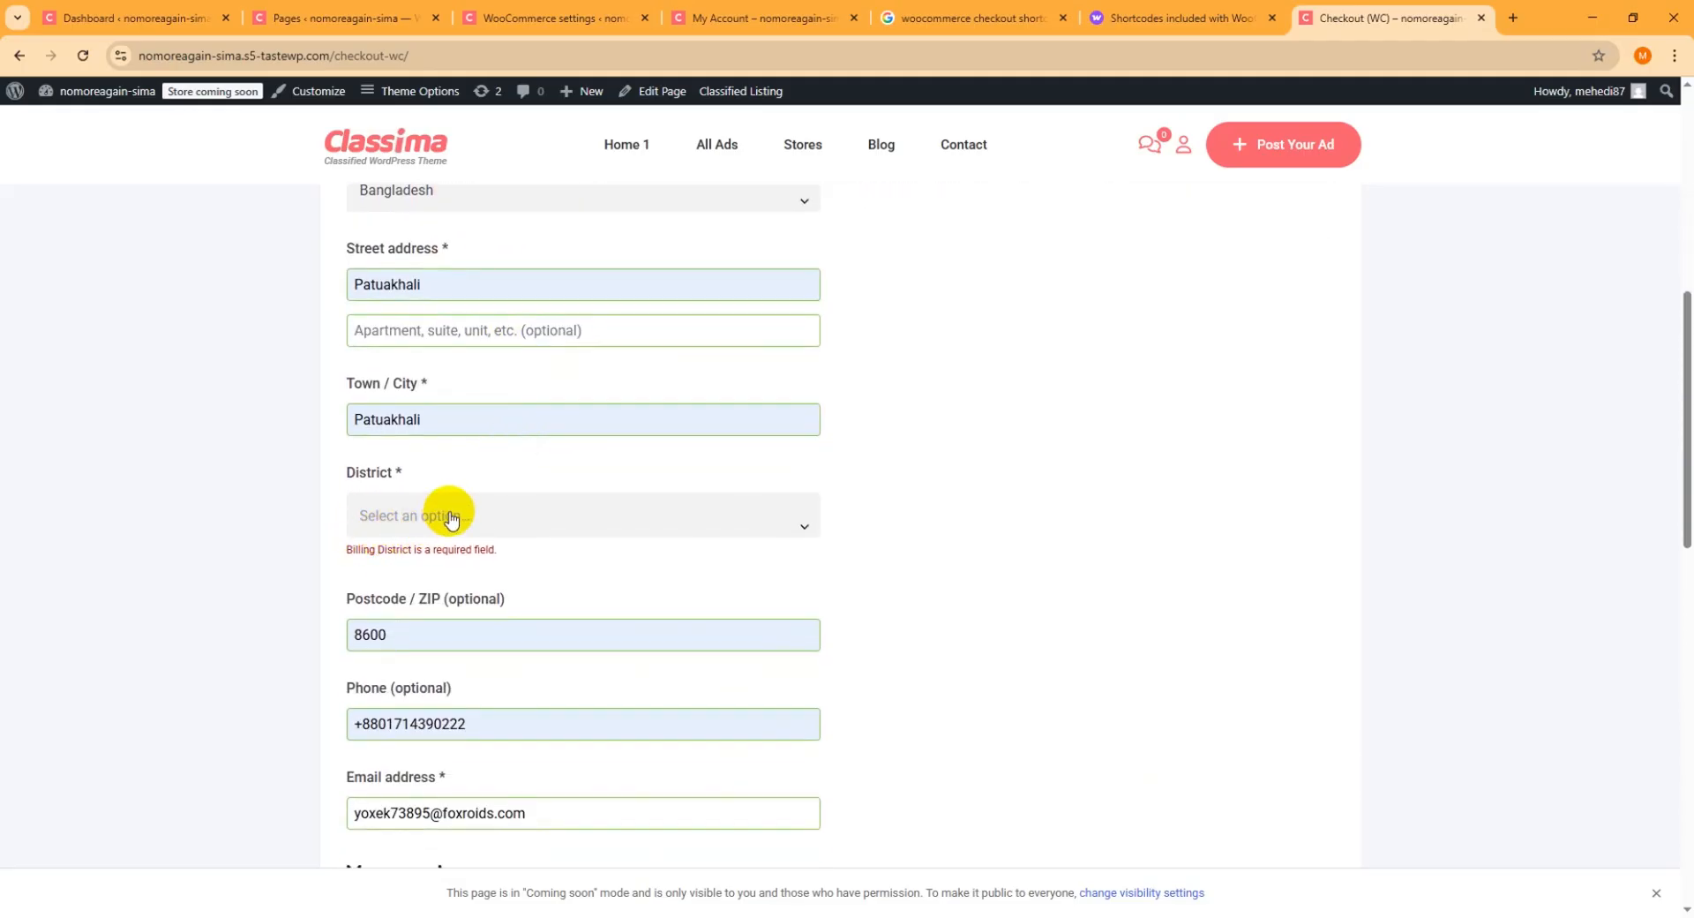
click(444, 518)
click(412, 631)
scroll(565, 512, down, 10)
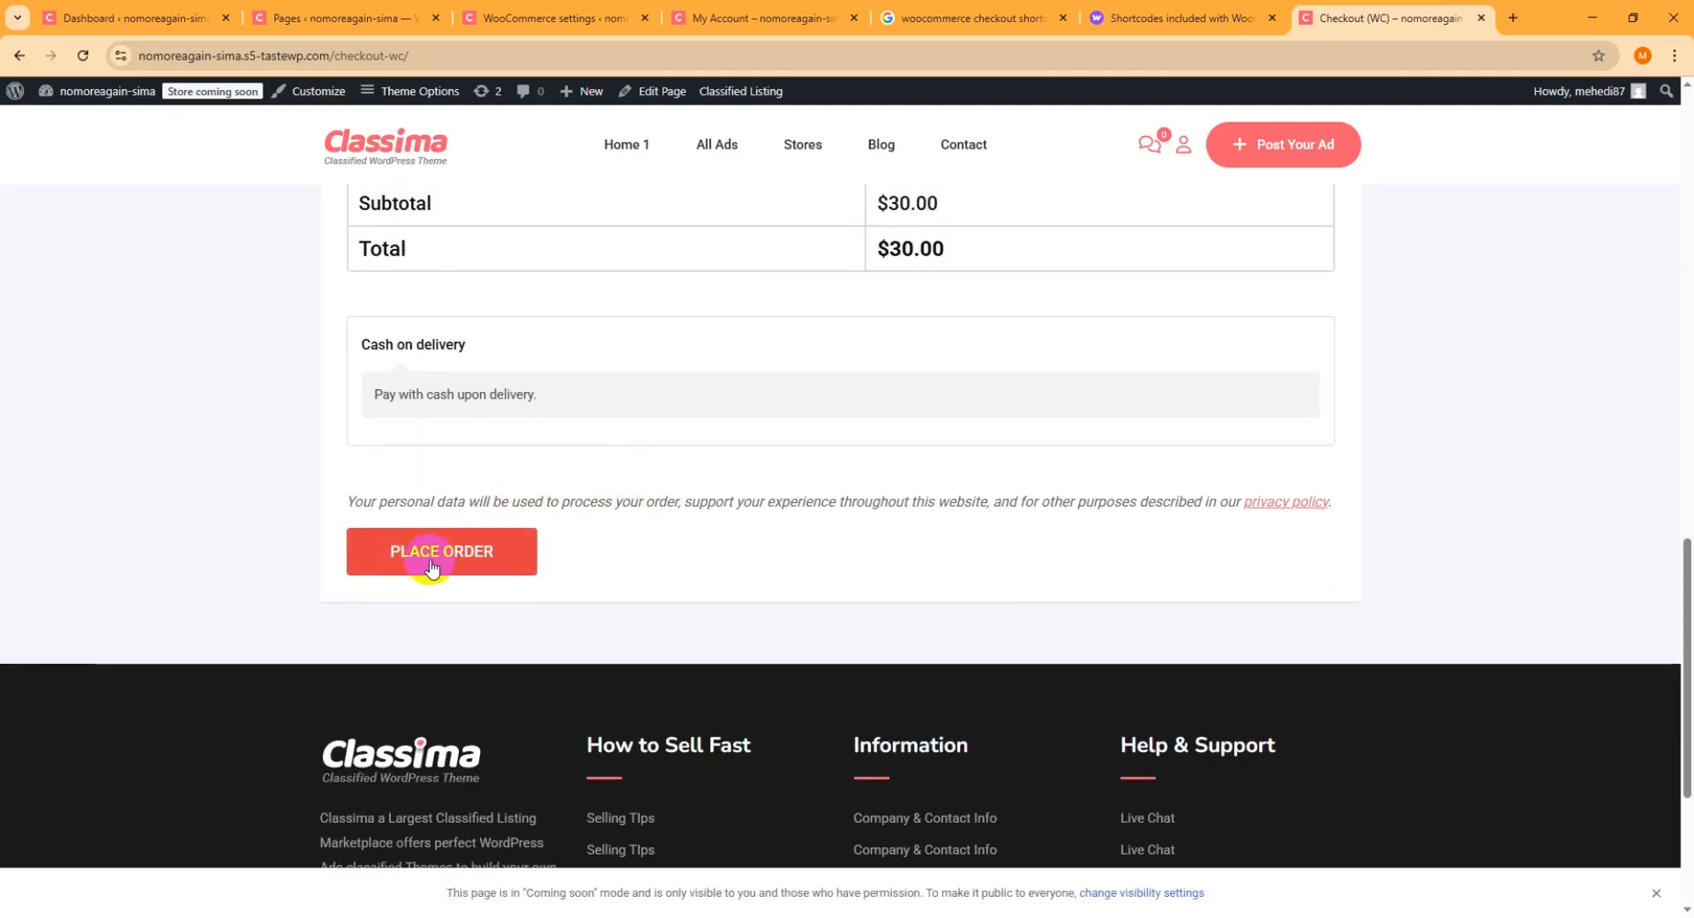
click(414, 556)
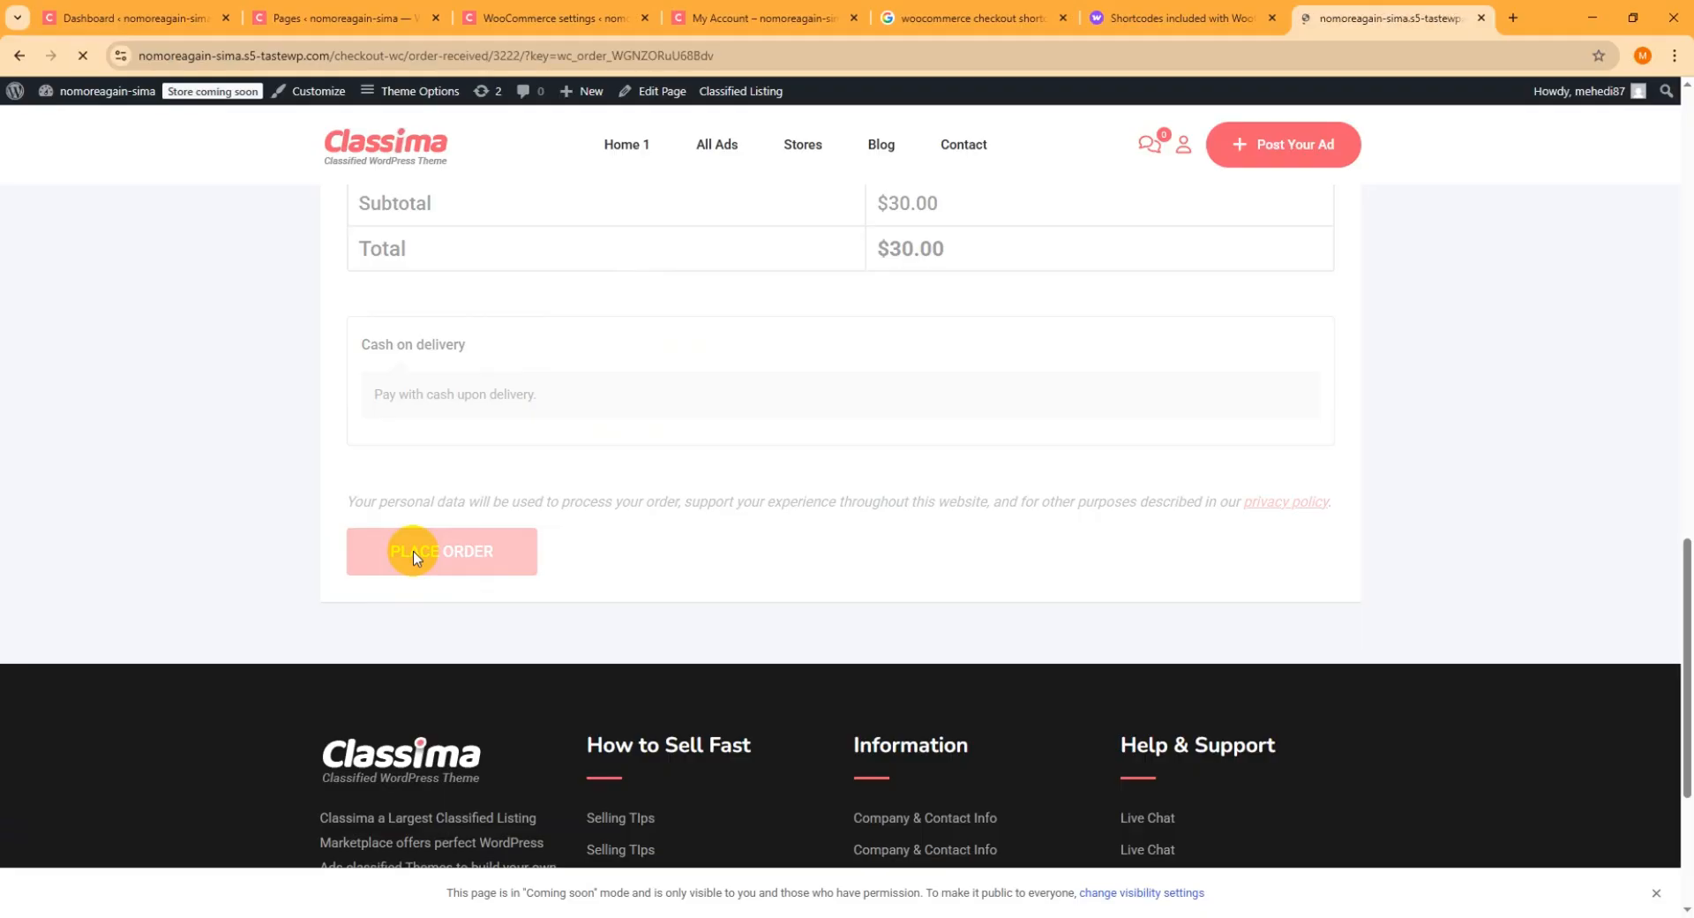
Review the order confirmation page and open the new Plan 01 order from the WooCommerce orders list.
scroll(766, 490, down, 2)
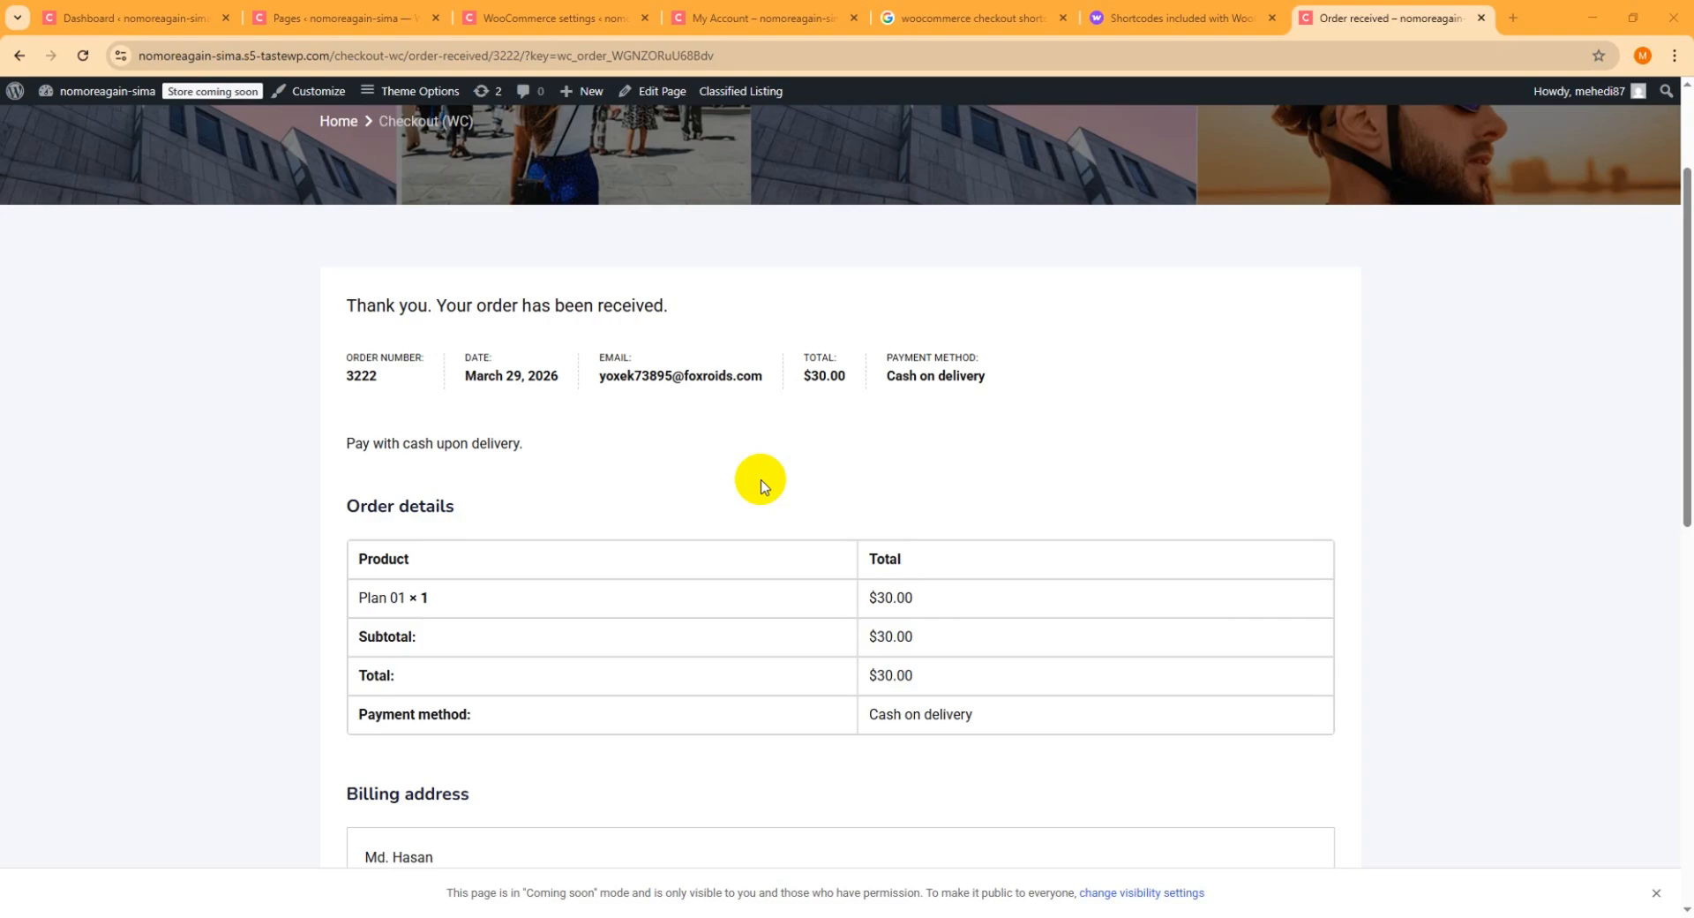
click(542, 19)
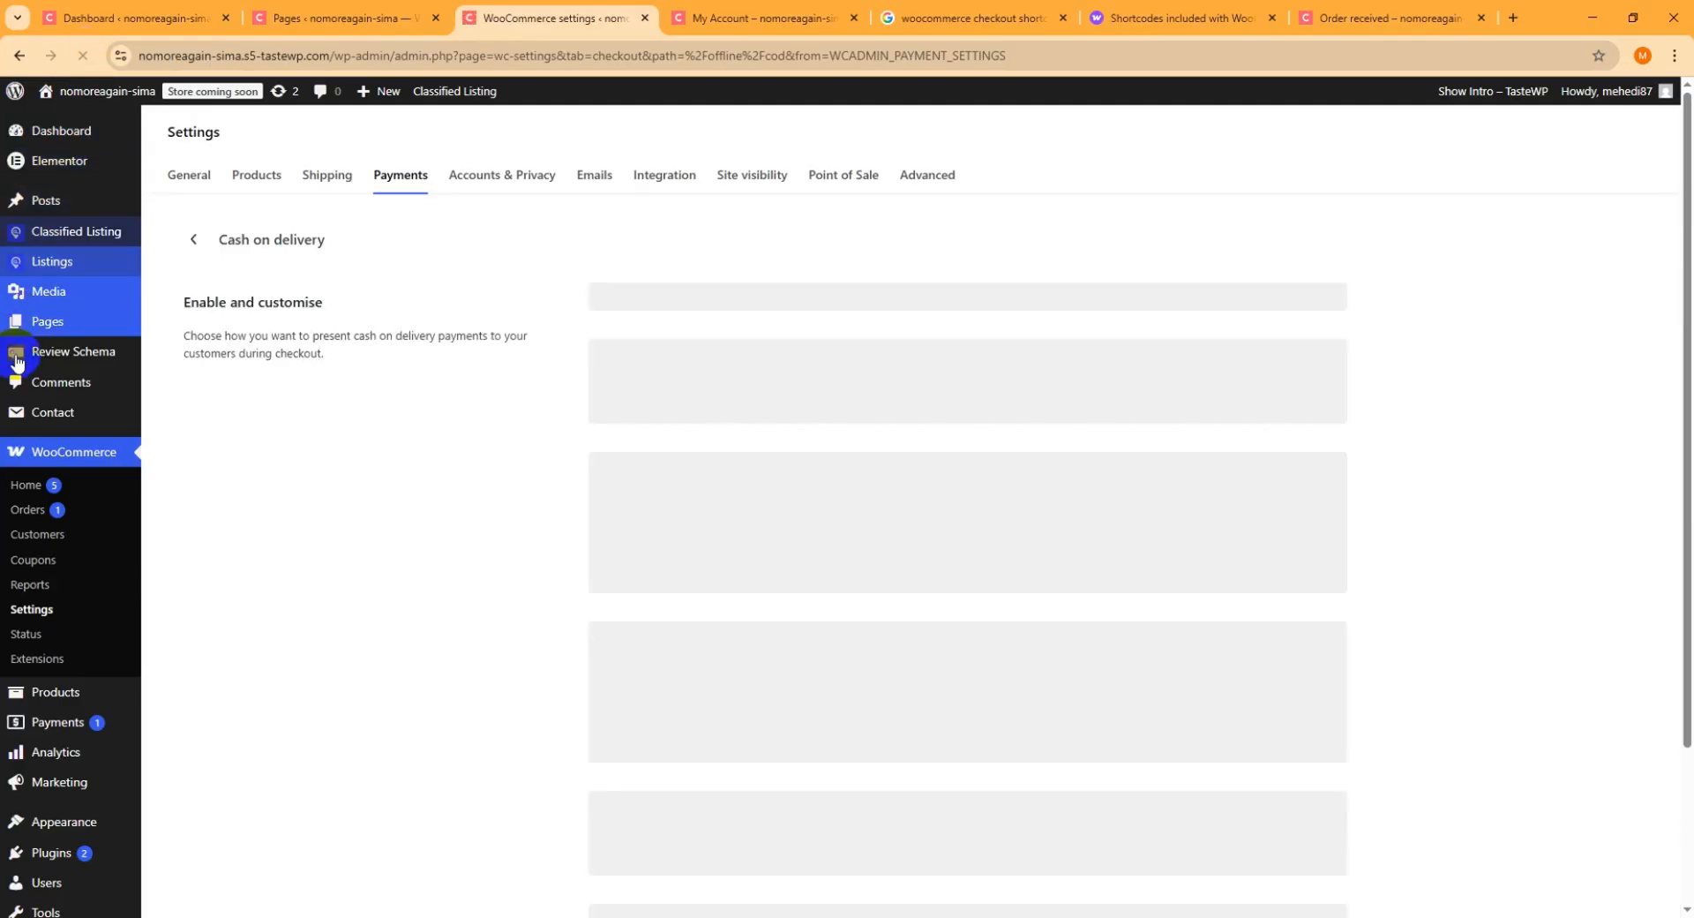
click(33, 511)
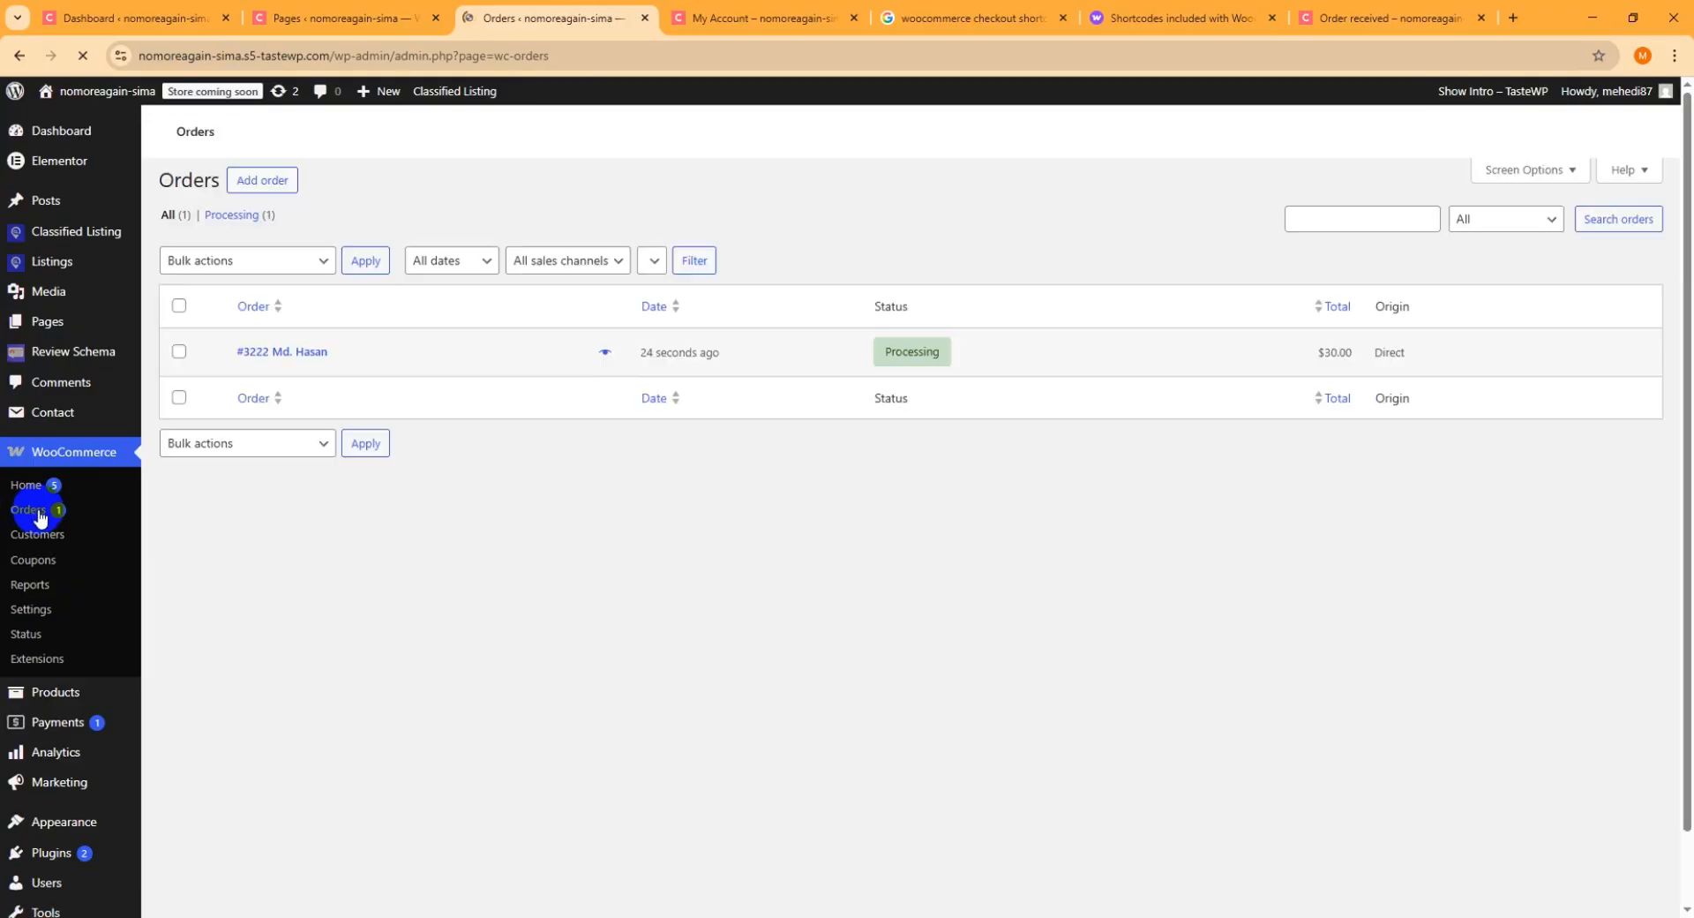
scroll(335, 450, down, 1)
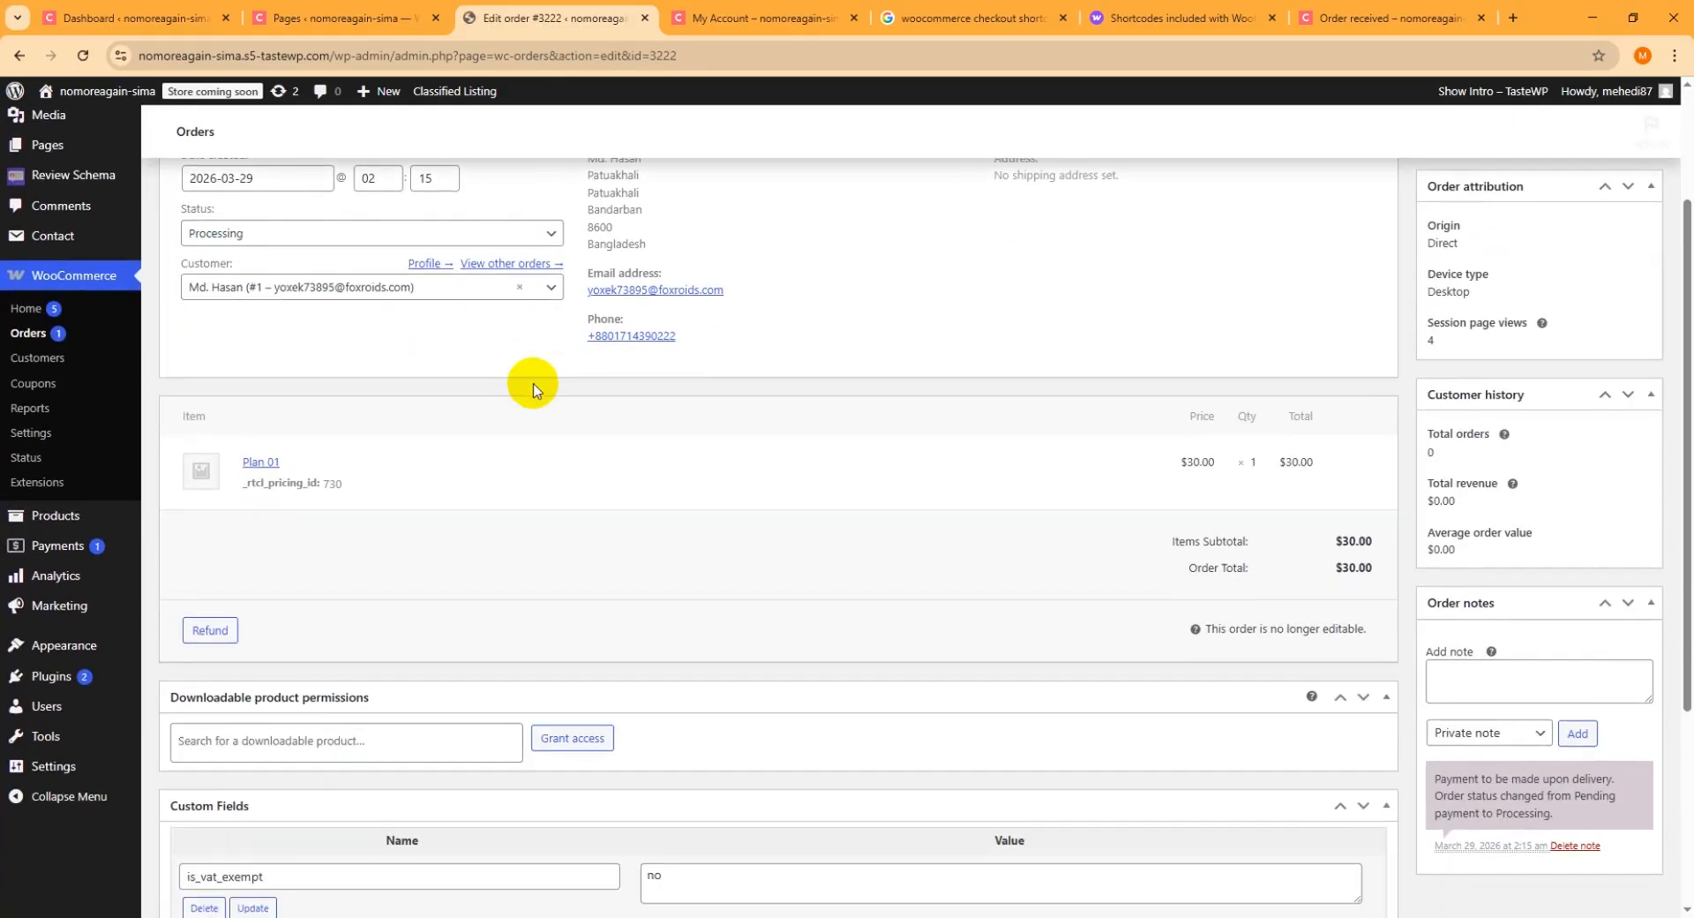
Set the Plan 01 order's status to Completed and update the order.
scroll(520, 389, down, 2)
click(256, 473)
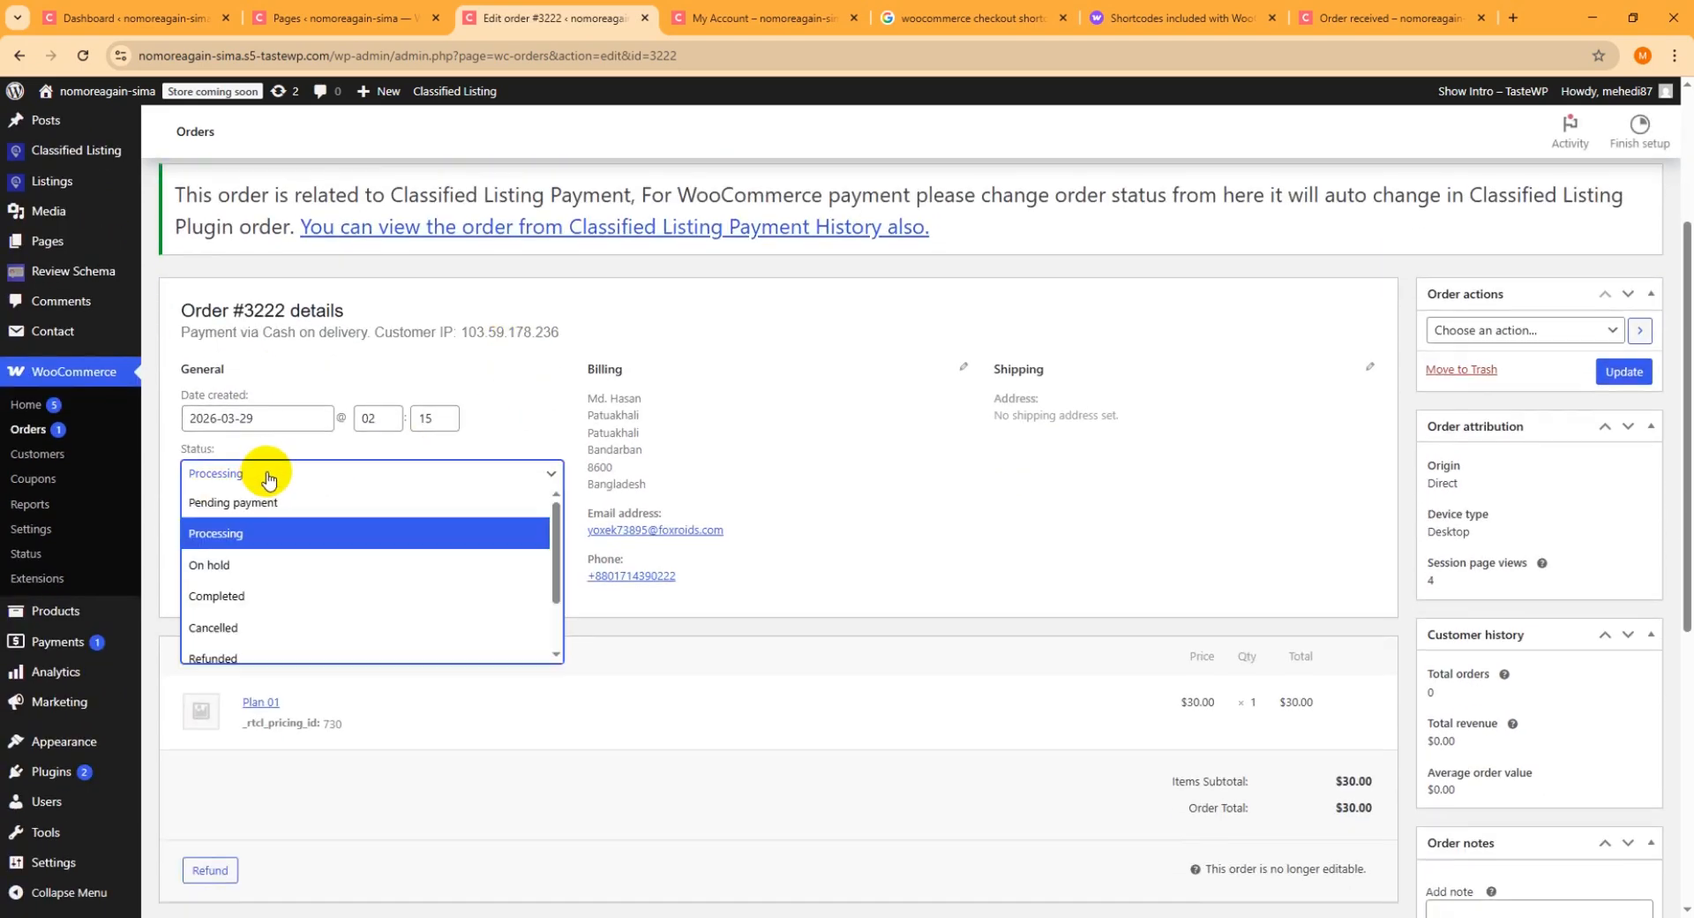
click(231, 594)
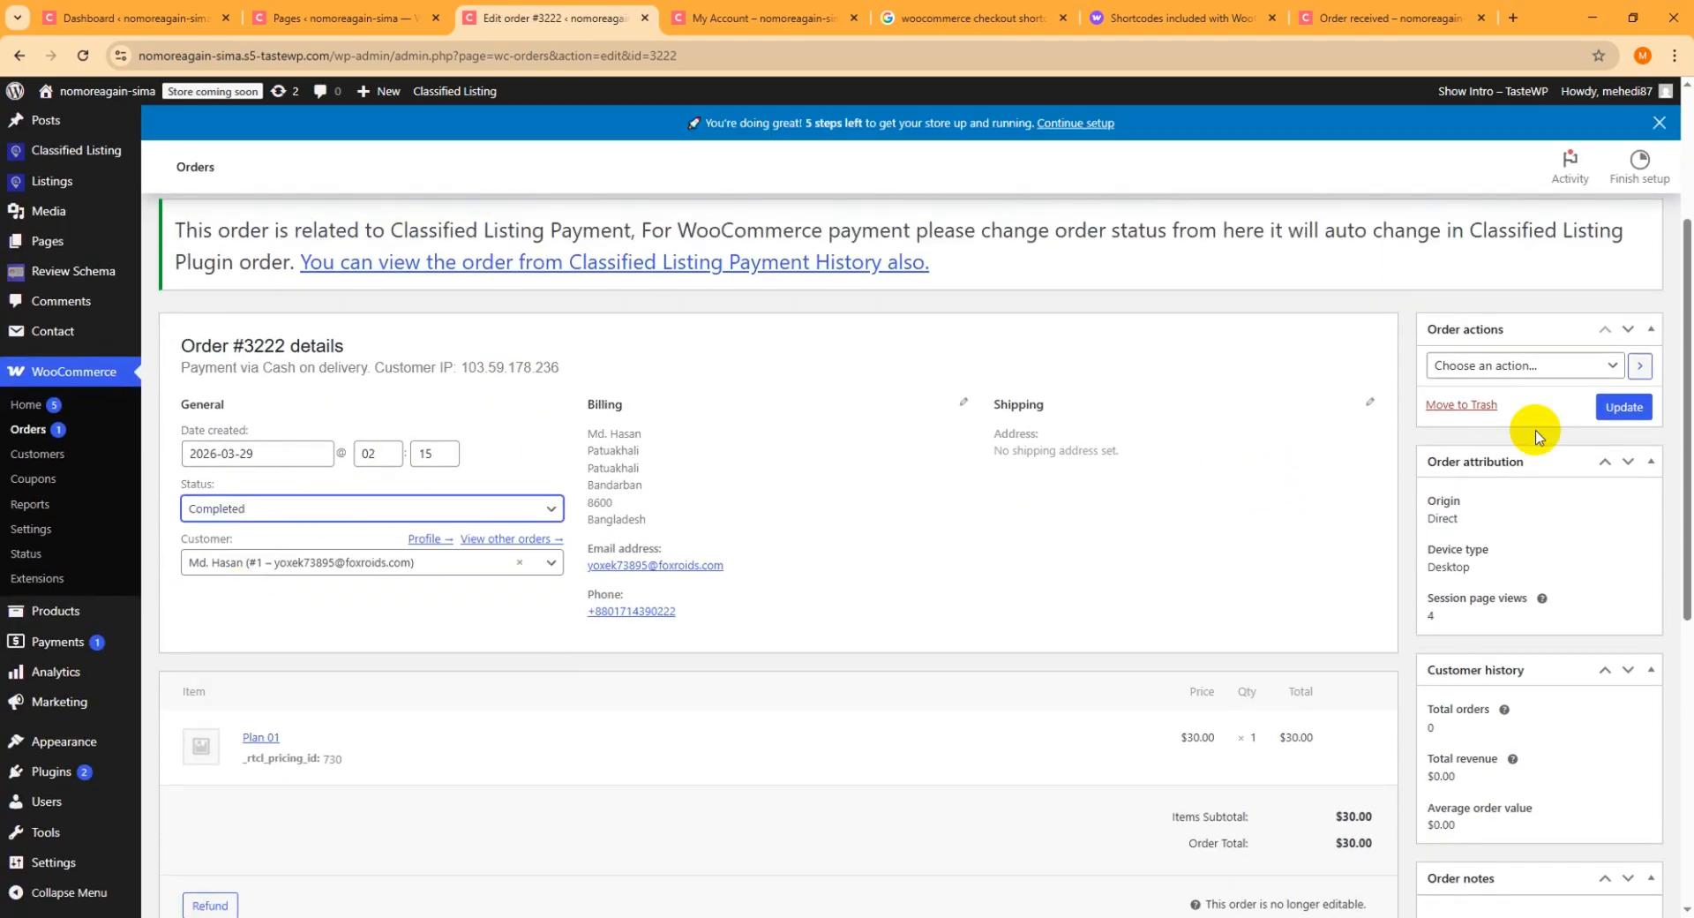
click(1628, 408)
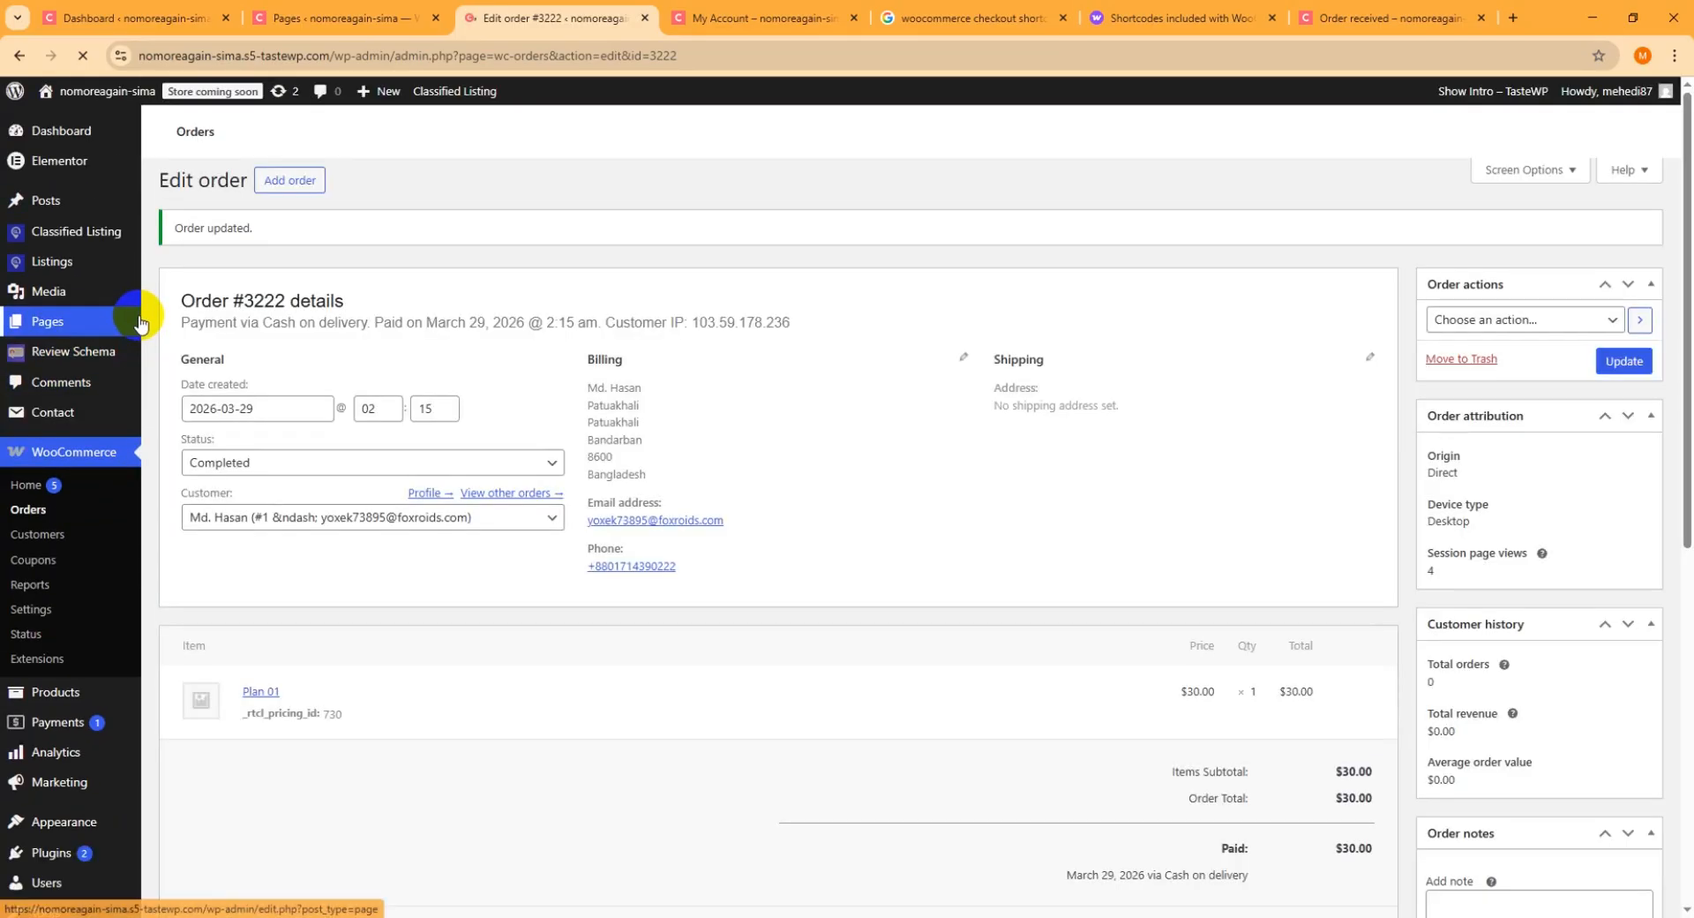
Open the Classified Listing payment history to check the membership payment.
mouse_move(79, 234)
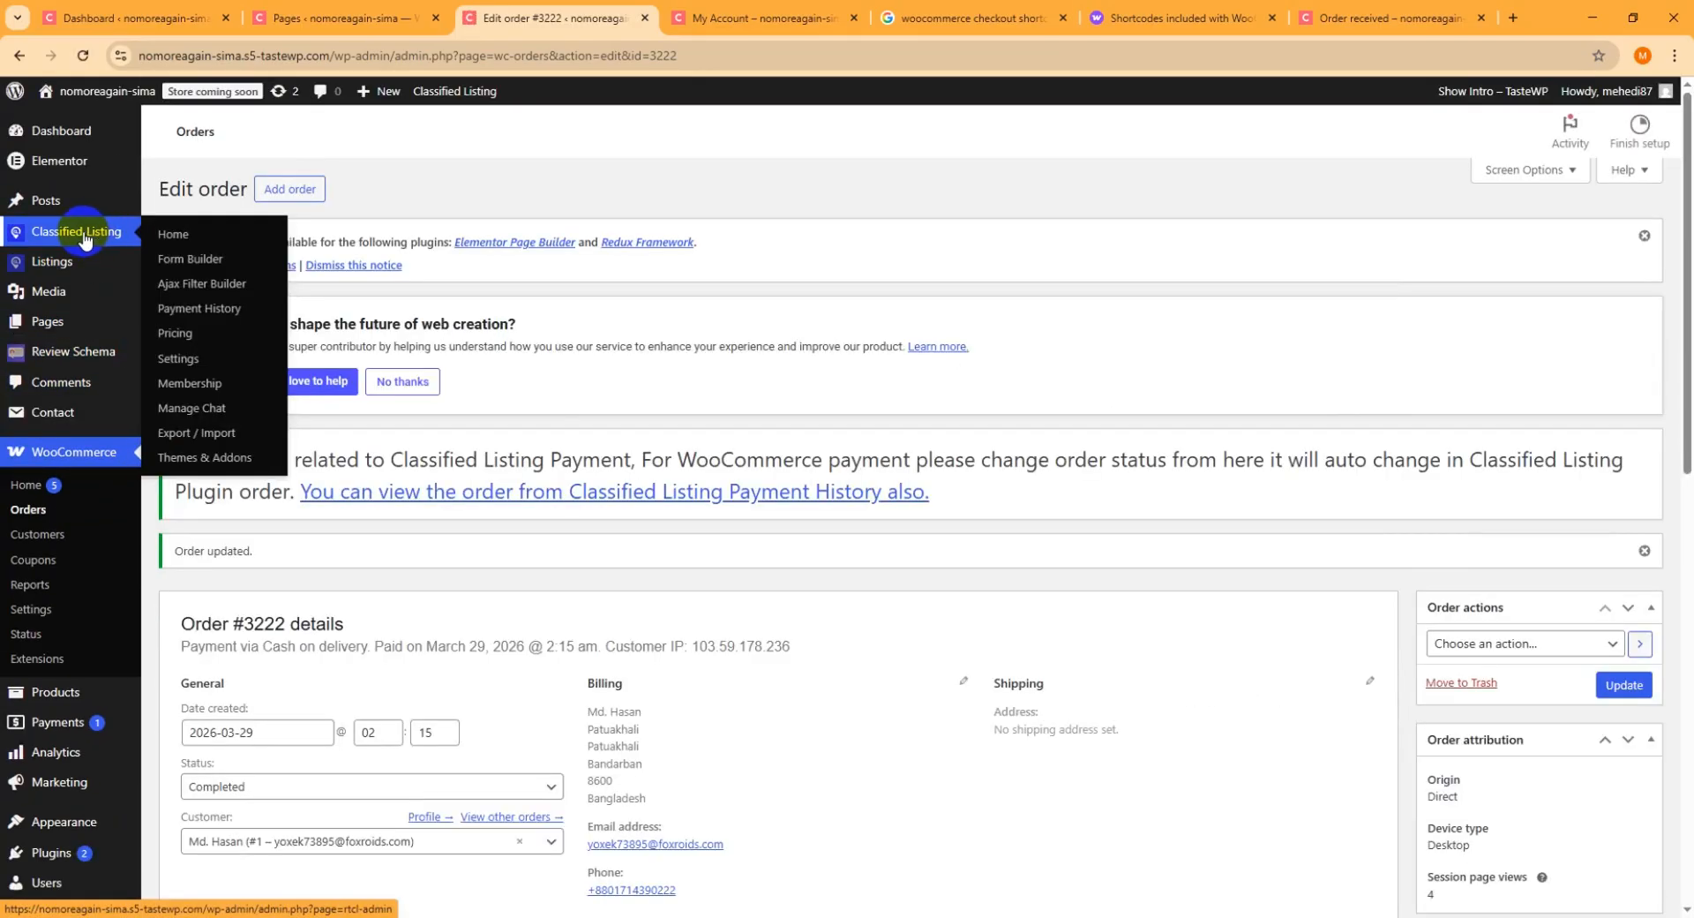
click(210, 314)
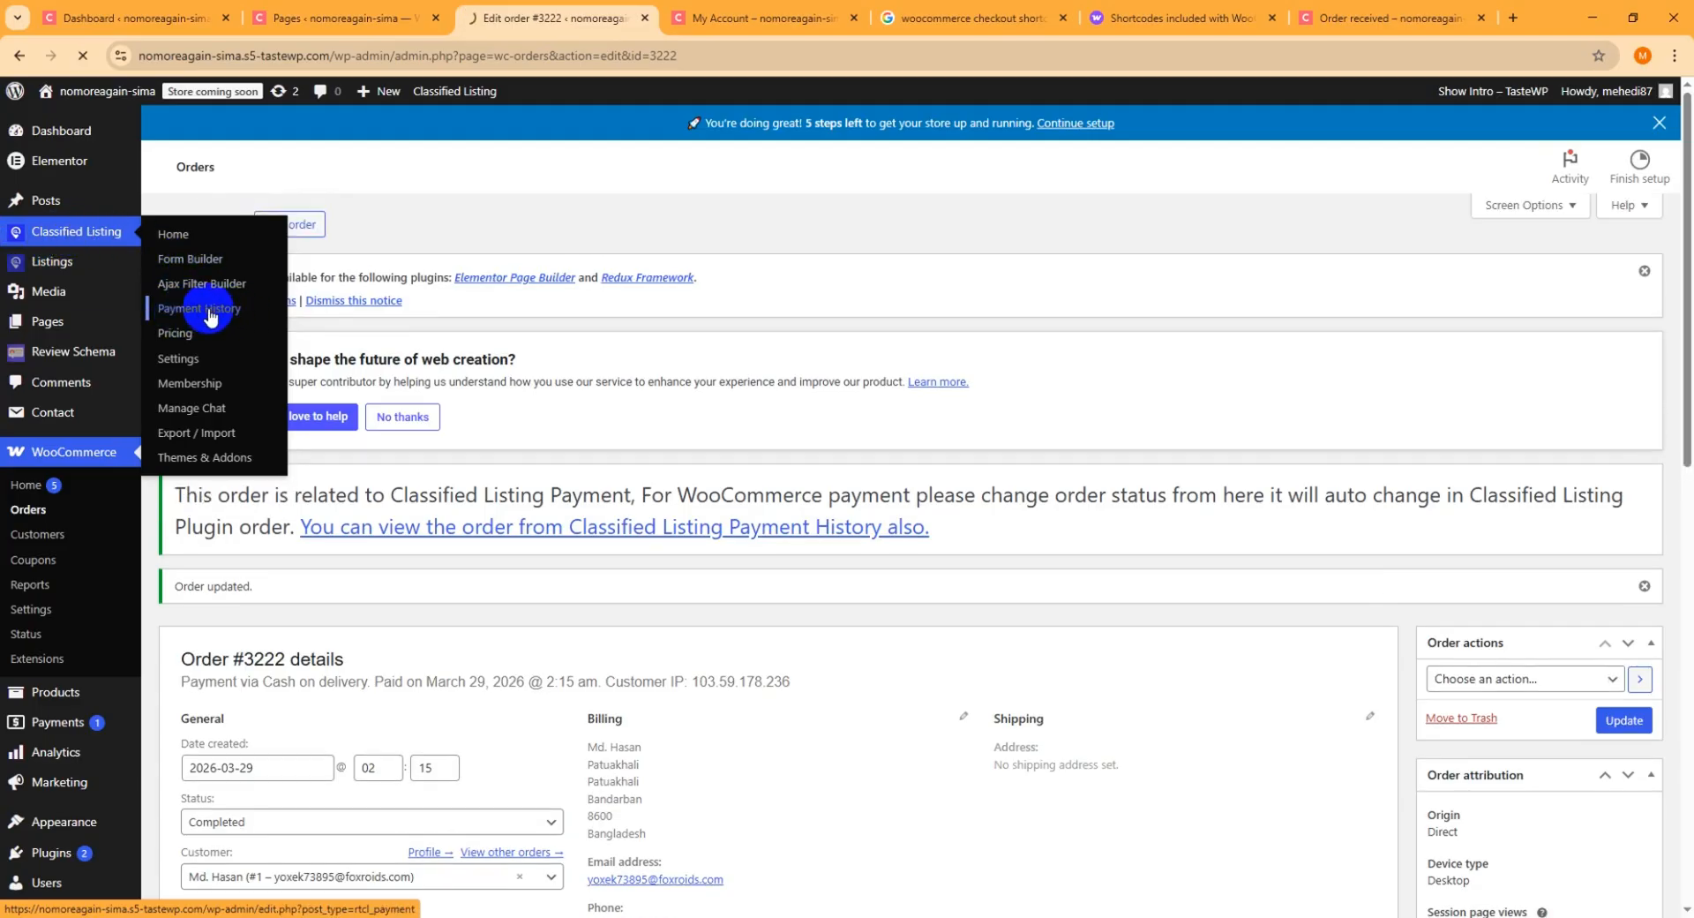